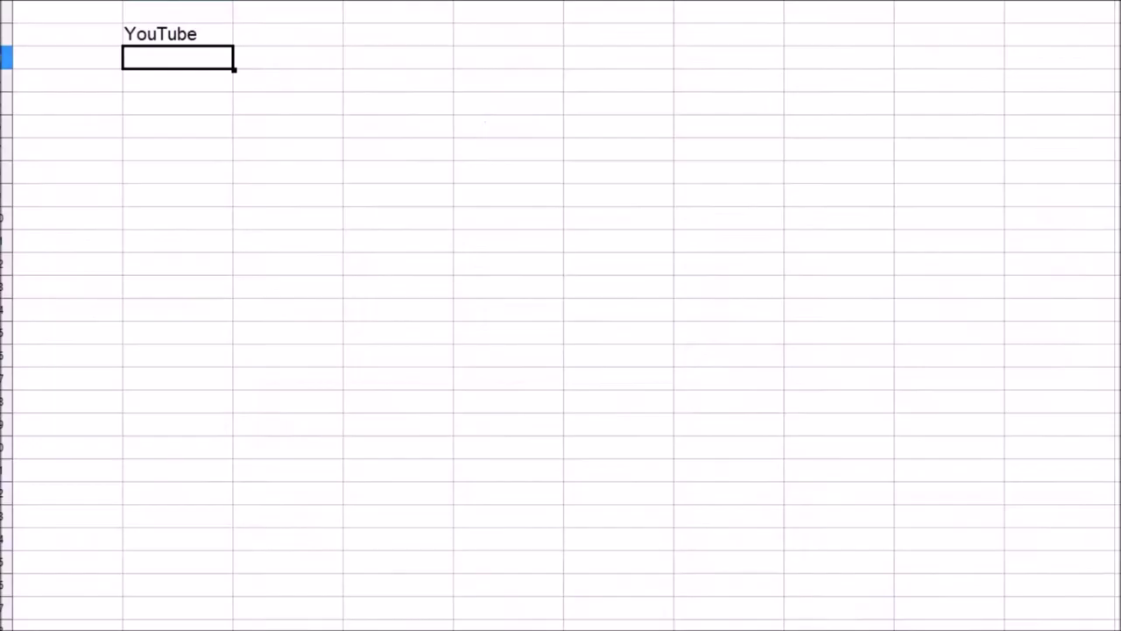
Step: Enter Views 1042, Watchtime 2123 and Subscribers 28 as label/value rows in the sheet
{"action": "type", "text": "Views"}
{"action": "key", "text": "Tab"}
{"action": "type", "text": "1042"}
{"action": "key", "text": "Return"}
{"action": "key", "text": "alt+Tab"}
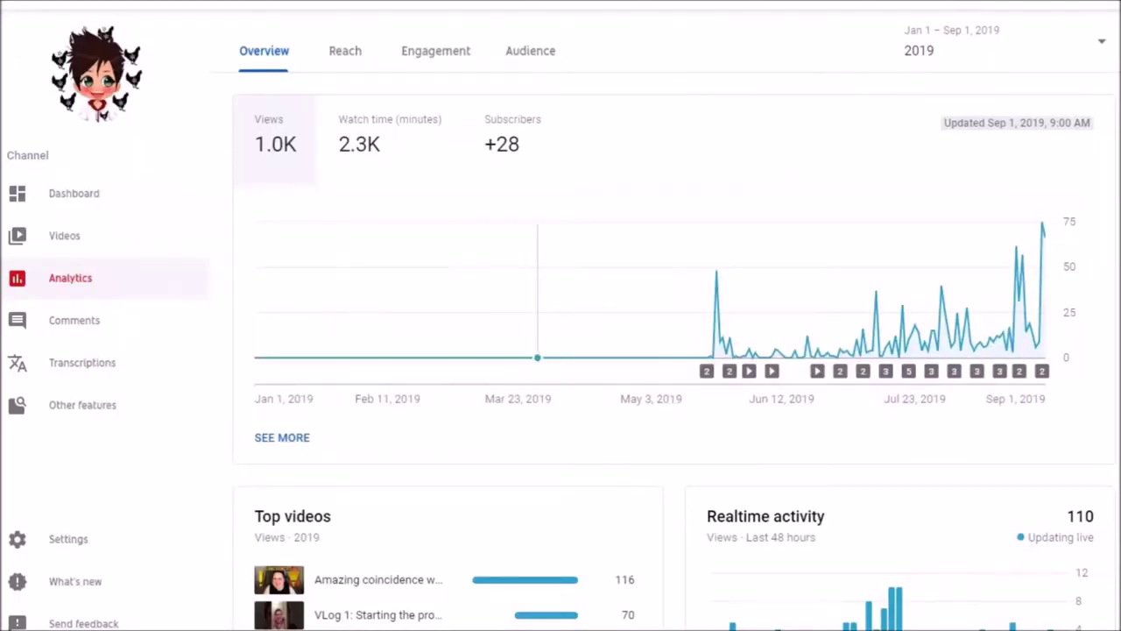
{"action": "key", "text": "alt+Tab"}
{"action": "type", "text": "Watchtime"}
{"action": "key", "text": "Tab"}
{"action": "type", "text": "2123"}
{"action": "key", "text": "Return"}
{"action": "key", "text": "alt+Tab"}
{"action": "key", "text": "alt+Tab"}
{"action": "type", "text": "Subscribers"}
{"action": "key", "text": "Tab"}
{"action": "type", "text": "28"}
{"action": "key", "text": "Return"}
{"action": "key", "text": "alt+Tab"}
Step: Add an Impr.Click Rate row of 6,8 taken from the Reach analytics
{"action": "left_click", "coordinate": [345, 51]}
{"action": "left_click", "coordinate": [435, 50]}
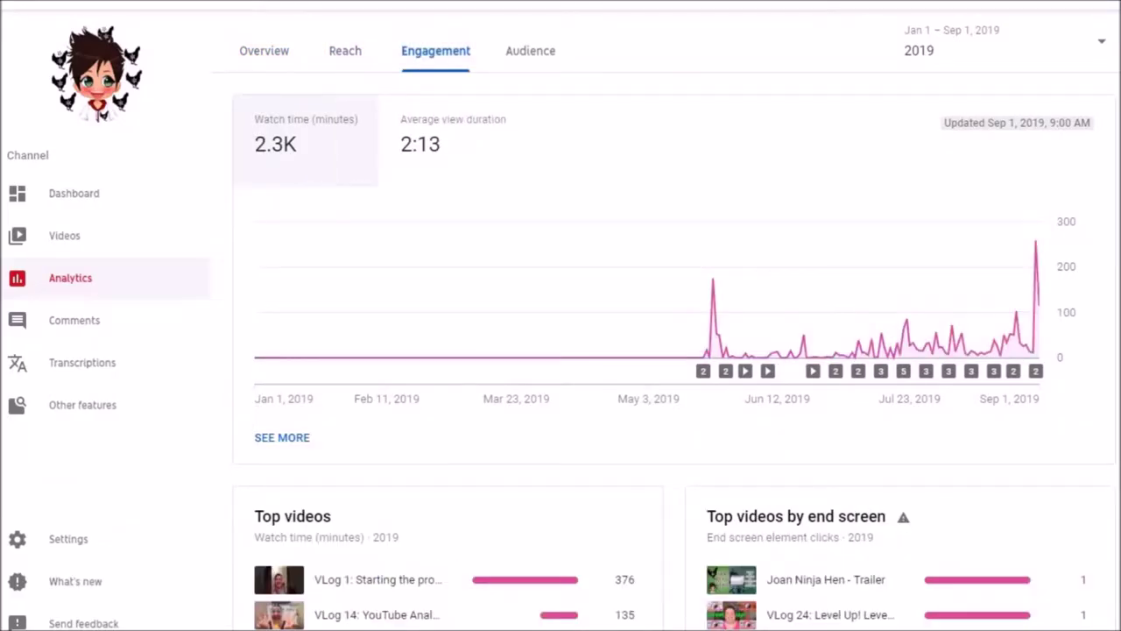
{"action": "left_click", "coordinate": [345, 51]}
{"action": "key", "text": "alt+Tab"}
{"action": "type", "text": "Impre"}
{"action": "key", "text": "BackSpace"}
{"action": "type", "text": ".Click Rate"}
{"action": "key", "text": "Tab"}
{"action": "type", "text": "6,8"}
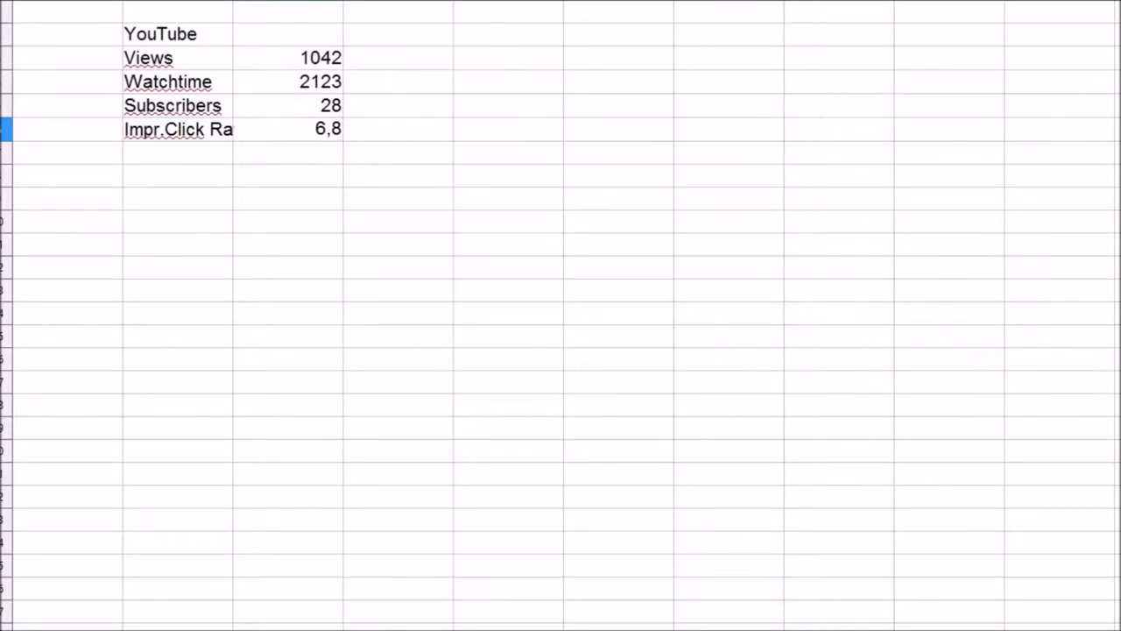
{"action": "key", "text": "Return"}
Step: Add an Aver. Duration row of 2:13 from the Engagement analytics
{"action": "key", "text": "alt+Tab"}
{"action": "left_click", "coordinate": [436, 51]}
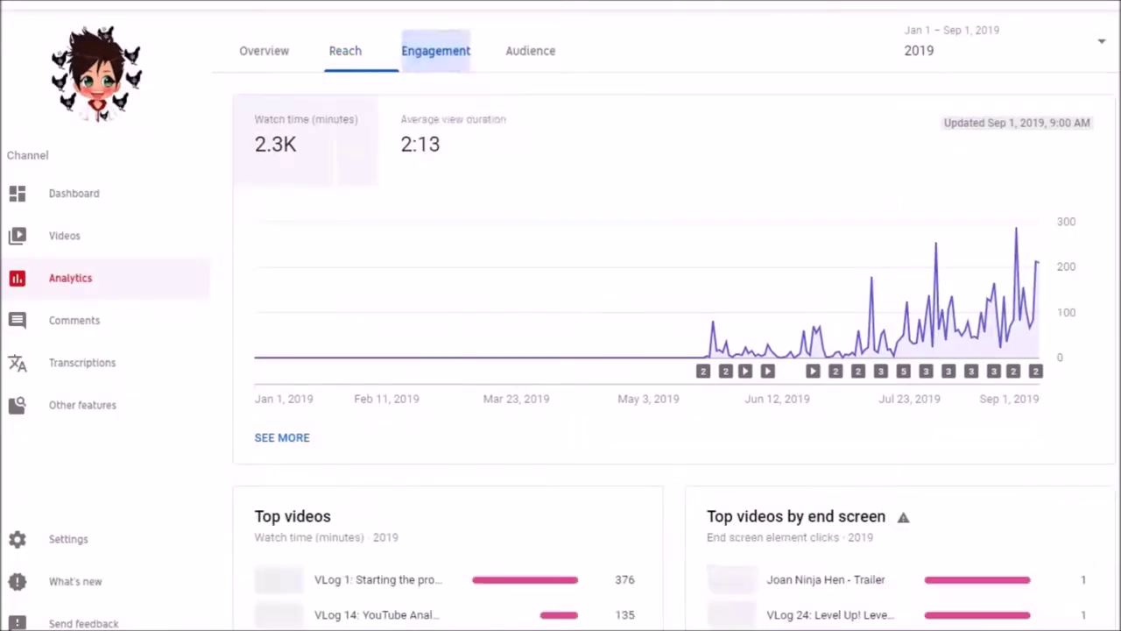
{"action": "key", "text": "alt+Tab"}
{"action": "type", "text": "Aver. Duration"}
{"action": "key", "text": "Tab"}
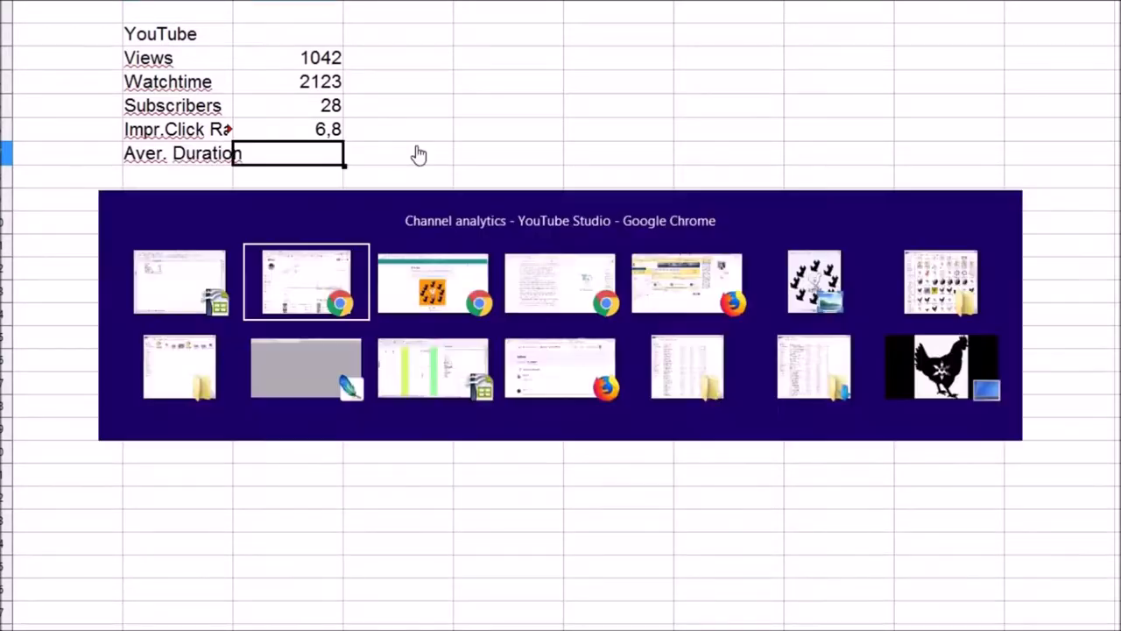
{"action": "type", "text": "2:13"}
{"action": "key", "text": "Return"}
Step: Show YouTube's Audience analytics for the last 90 days
{"action": "key", "text": "alt+Tab"}
{"action": "left_click", "coordinate": [522, 51]}
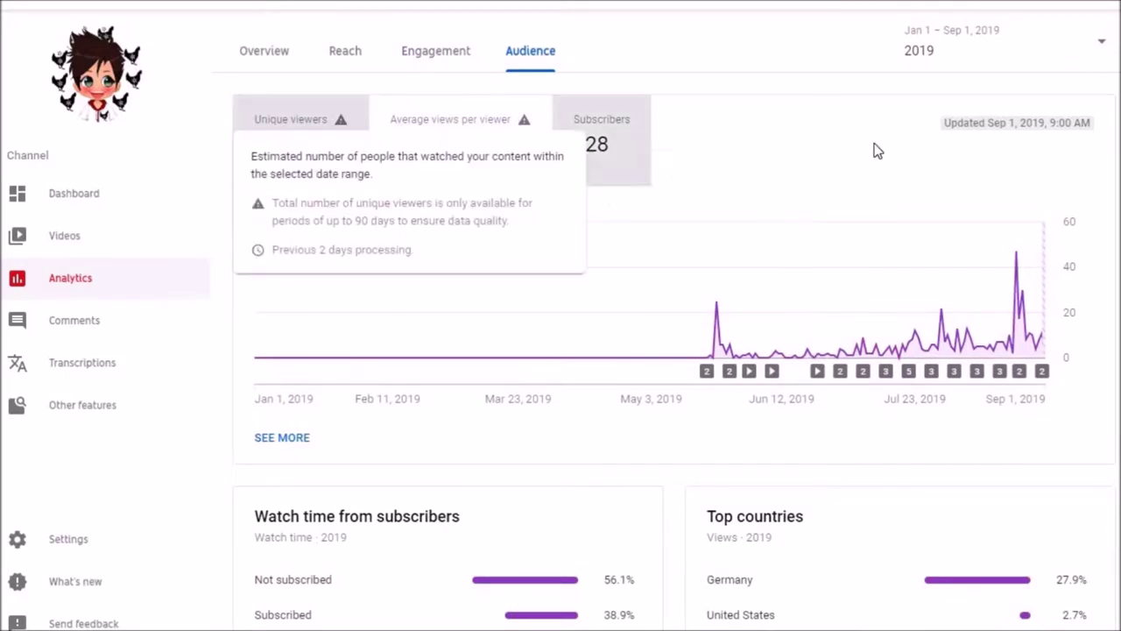
{"action": "left_click", "coordinate": [1101, 42]}
{"action": "left_click", "coordinate": [957, 93]}
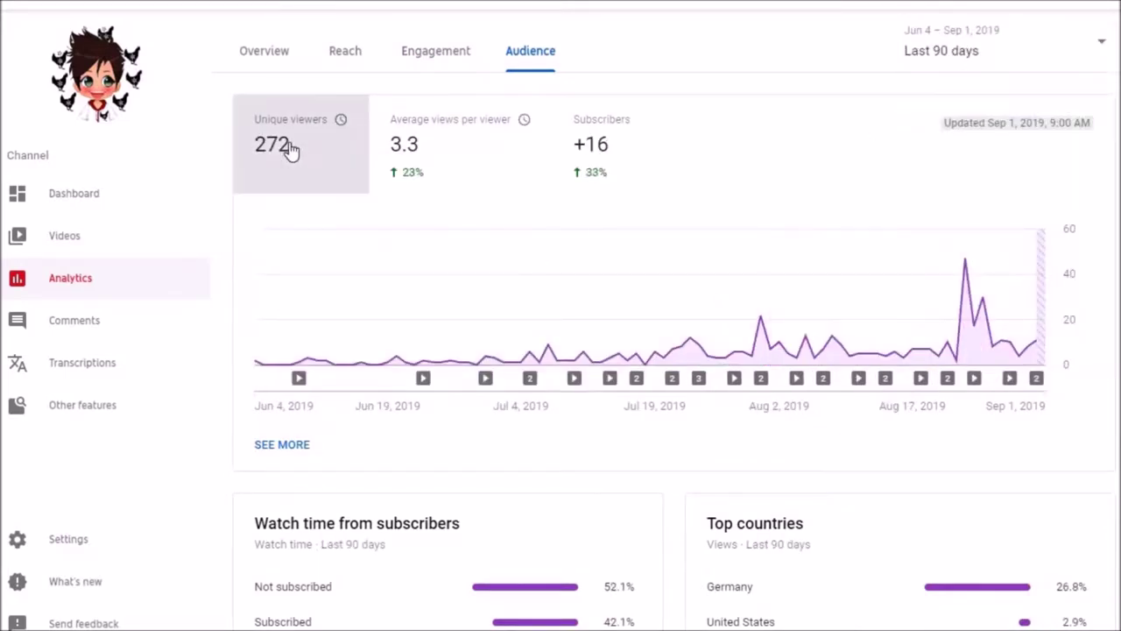
{"action": "key", "text": "alt+Tab"}
Step: Add a 90days block with Viewers 272 and Aver. Views/V 3,3
{"action": "type", "text": "90days"}
{"action": "key", "text": "Tab"}
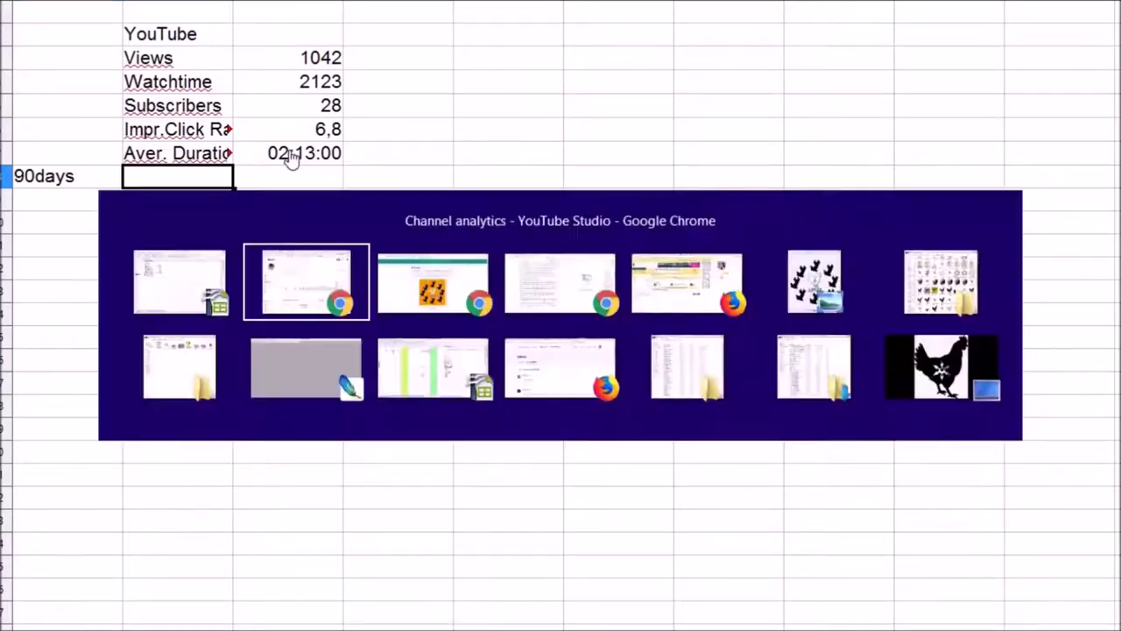
{"action": "type", "text": "Viewers"}
{"action": "key", "text": "Tab"}
{"action": "key", "text": "alt+Tab"}
{"action": "key", "text": "alt+Tab"}
{"action": "type", "text": "272"}
{"action": "key", "text": "alt+Tab"}
{"action": "key", "text": "alt+Tab"}
{"action": "key", "text": "Tab"}
{"action": "type", "text": "Aver. Views/V"}
{"action": "key", "text": "Tab"}
{"action": "key", "text": "alt+Tab"}
{"action": "key", "text": "alt+Tab"}
{"action": "type", "text": "3,3"}
{"action": "key", "text": "Return"}
{"action": "key", "text": "alt+Tab"}
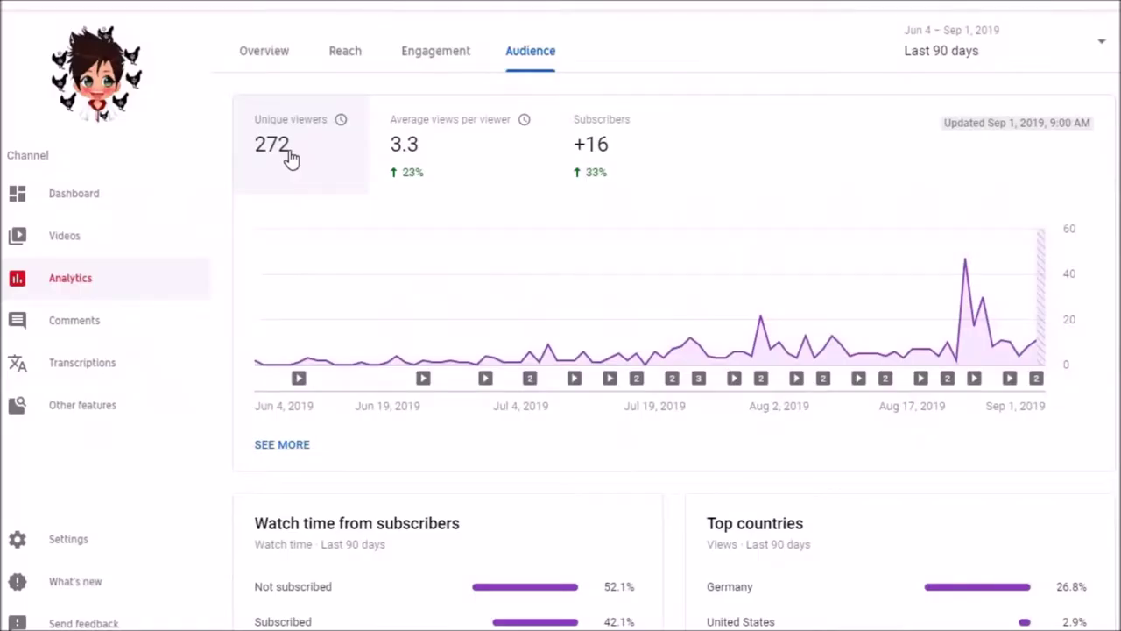
{"action": "key", "text": "alt+Tab"}
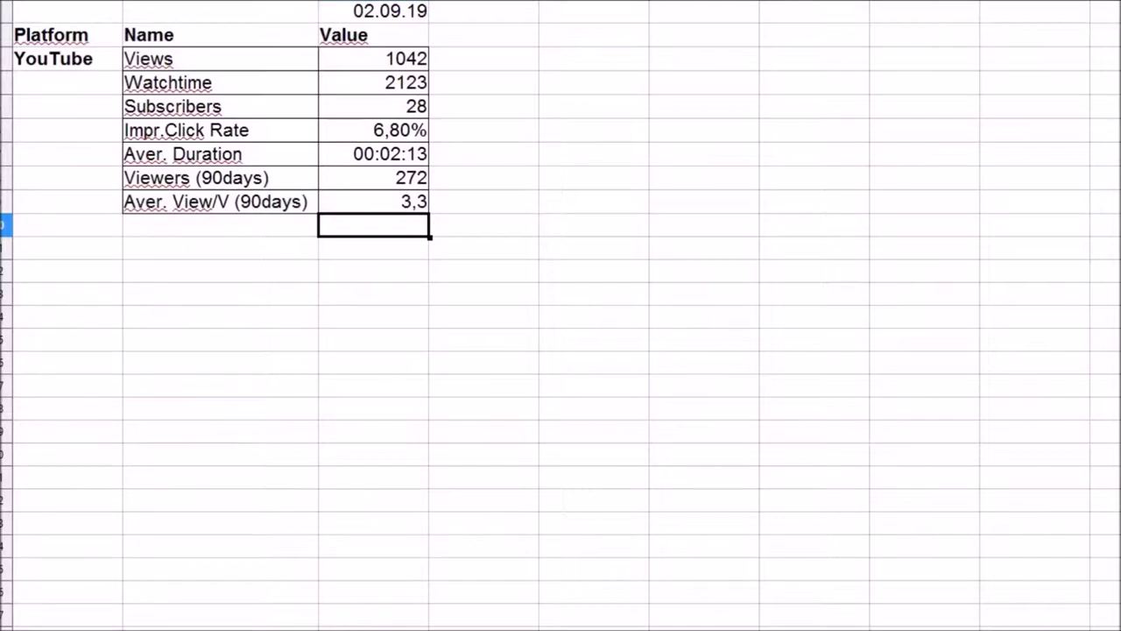
Step: Scroll down the YouTube Audience analytics toward the top countries
{"action": "scroll", "coordinate": [725, 255], "scroll_direction": "down", "scroll_amount": 3}
Step: Open the Top countries detailed report and label a new row German View
{"action": "scroll", "coordinate": [725, 255], "scroll_direction": "down", "scroll_amount": 2}
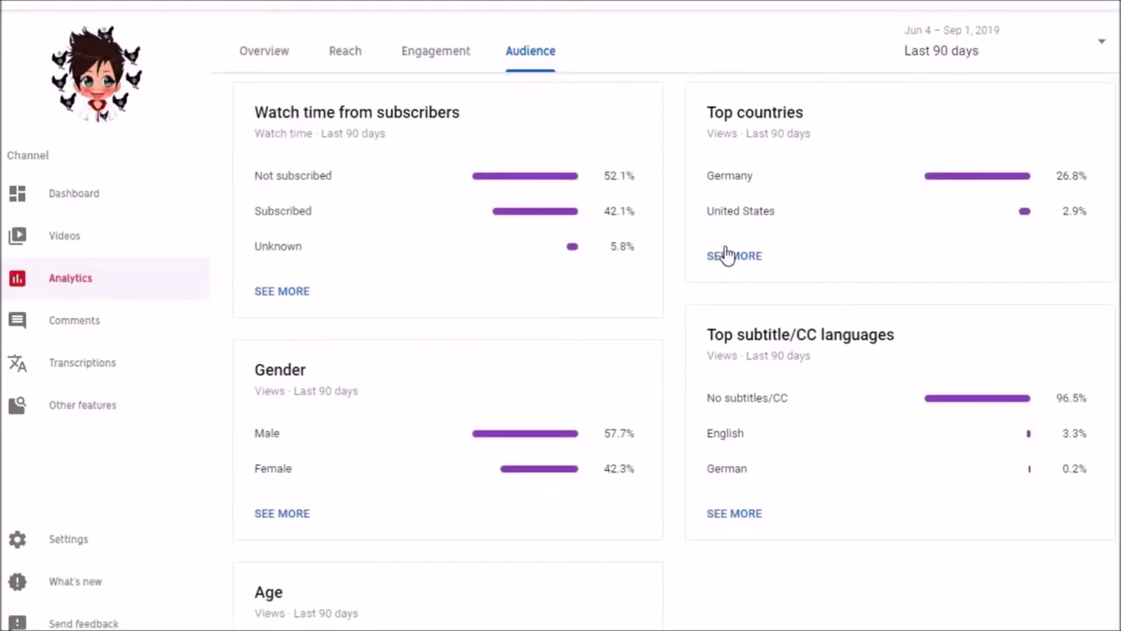
{"action": "left_click", "coordinate": [725, 255]}
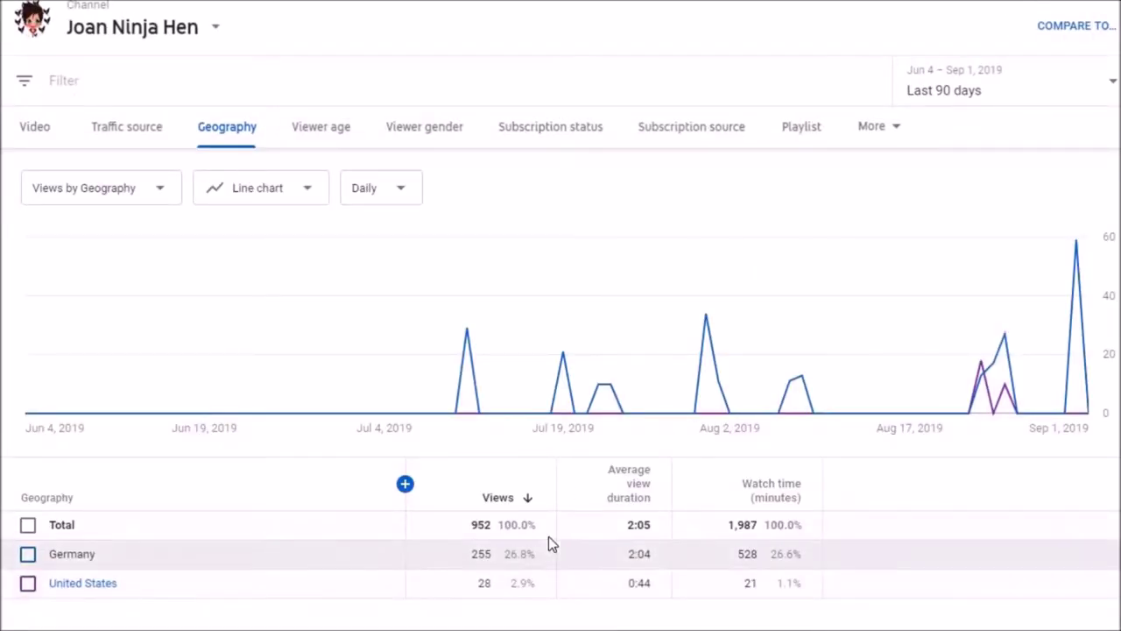
{"action": "left_click", "coordinate": [268, 231]}
{"action": "type", "text": "Germany"}
{"action": "key", "text": "BackSpace"}
{"action": "type", "text": "View"}
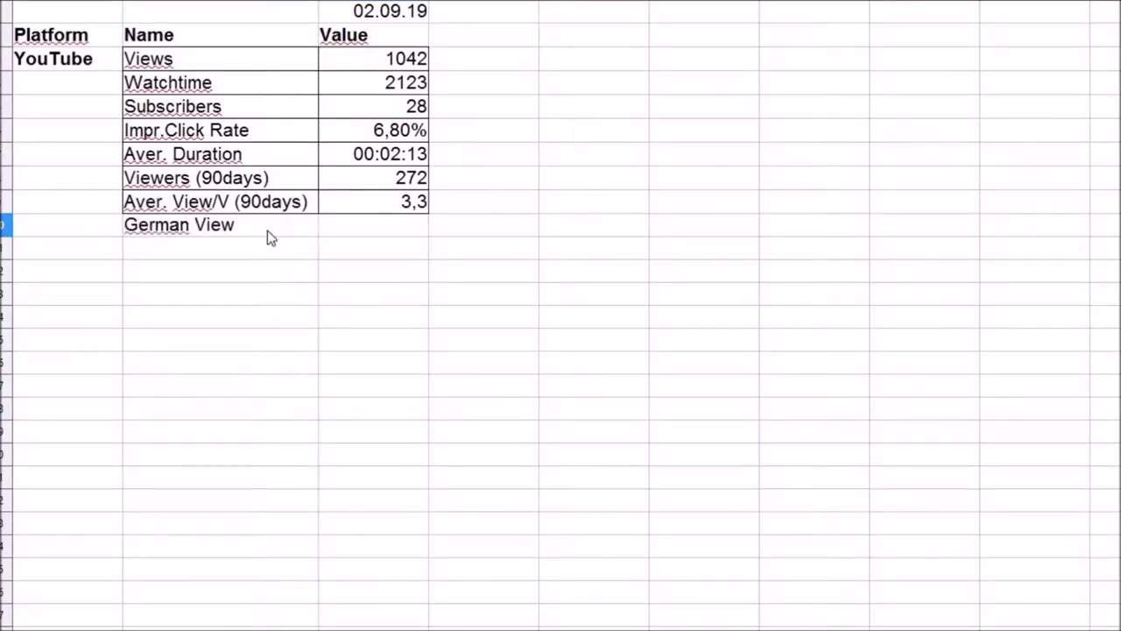
{"action": "key", "text": "alt+Tab"}
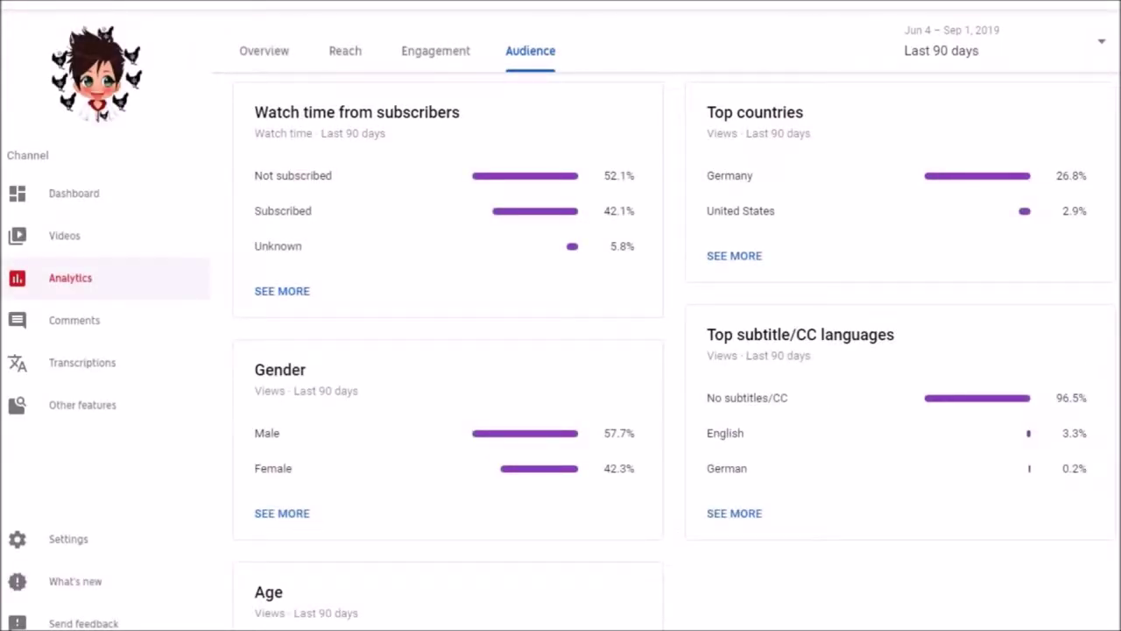
{"action": "scroll", "coordinate": [676, 353], "scroll_direction": "up", "scroll_amount": 1}
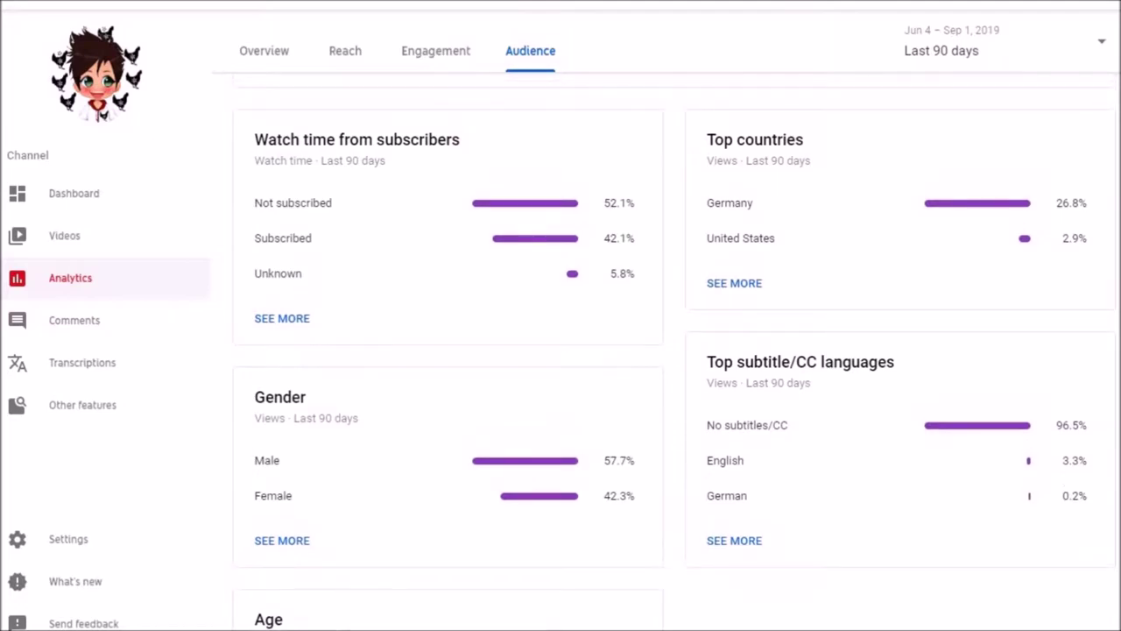
{"action": "scroll", "coordinate": [344, 232], "scroll_direction": "down", "scroll_amount": 1}
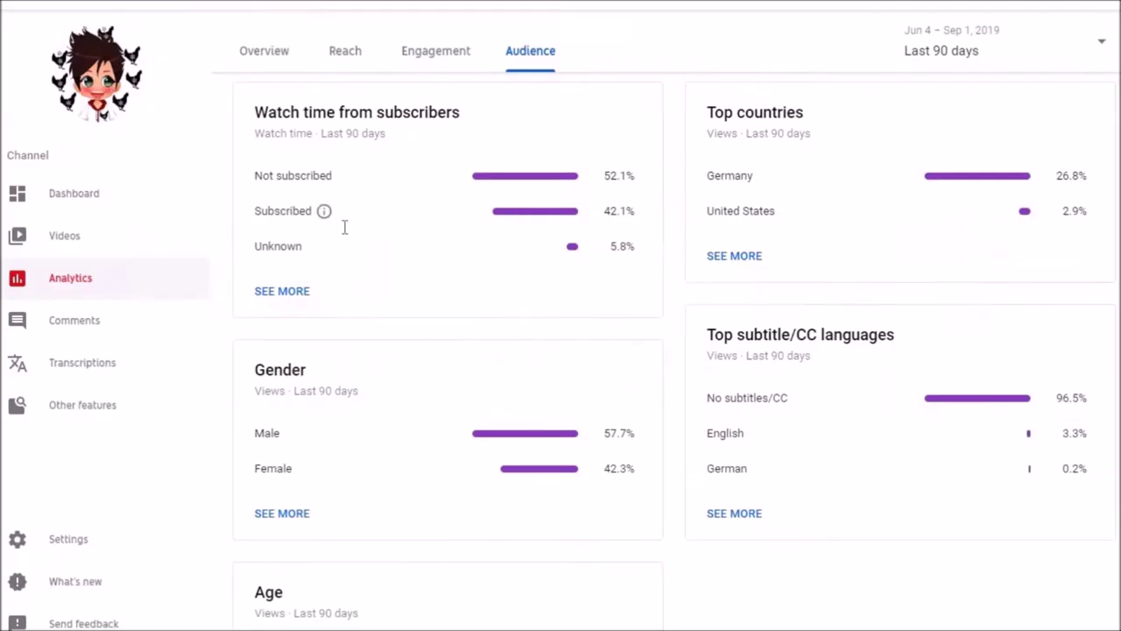
{"action": "key", "text": "Return"}
Step: Add a USA row with the value 2,9
{"action": "type", "text": "USA"}
{"action": "key", "text": "Tab"}
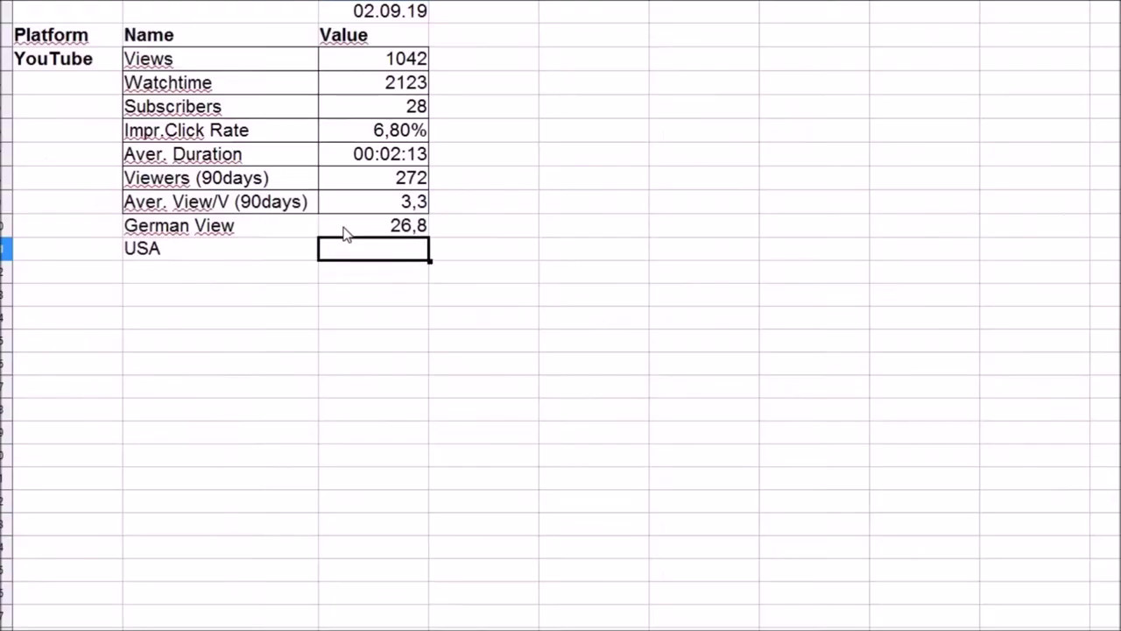
{"action": "type", "text": "2,9"}
{"action": "key", "text": "Return"}
Step: Add subscription rows: Not subscribed 52,1 and Subscribed 42,1
{"action": "key", "text": "alt+Tab"}
{"action": "type", "text": "Not"}
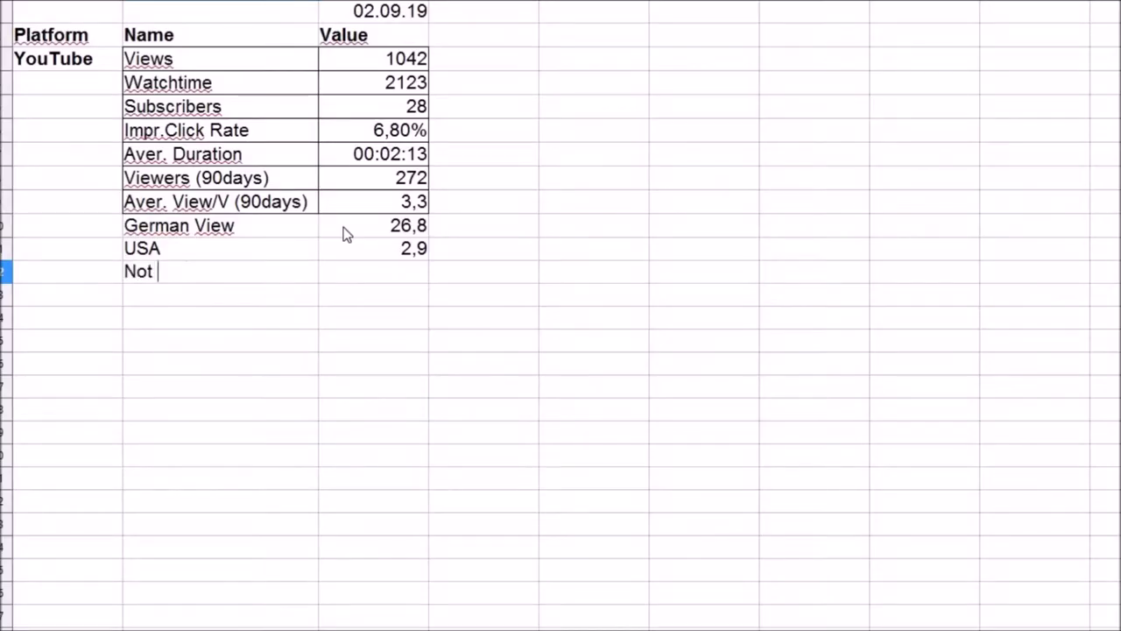
{"action": "type", "text": " subscribed"}
{"action": "key", "text": "Tab"}
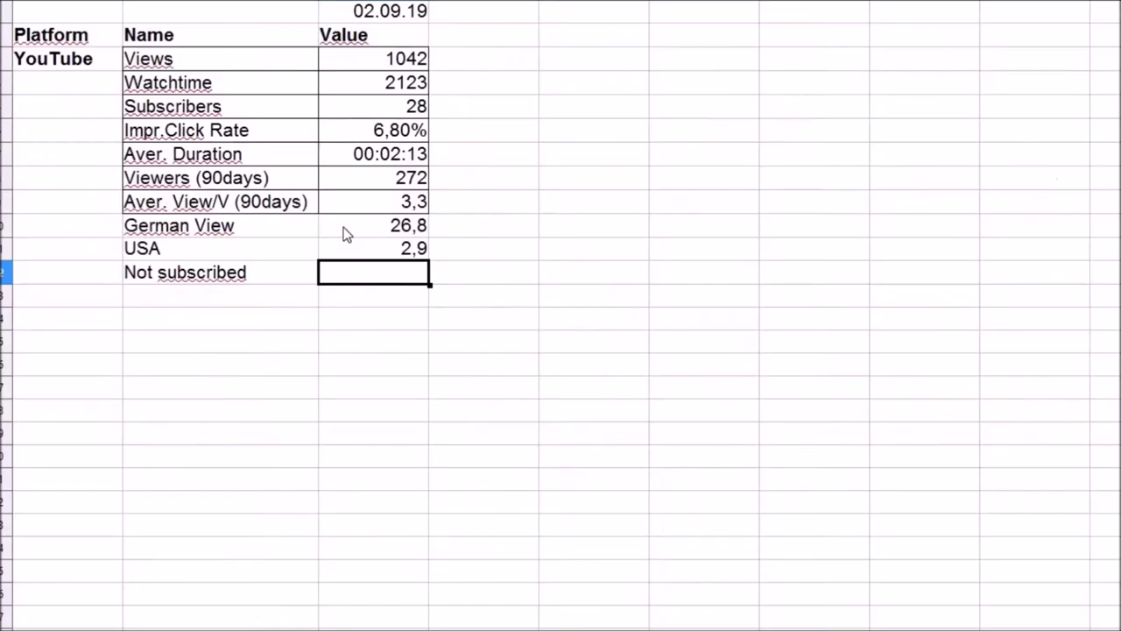
{"action": "type", "text": "52,1"}
{"action": "key", "text": "Return"}
{"action": "type", "text": "Subscri"}
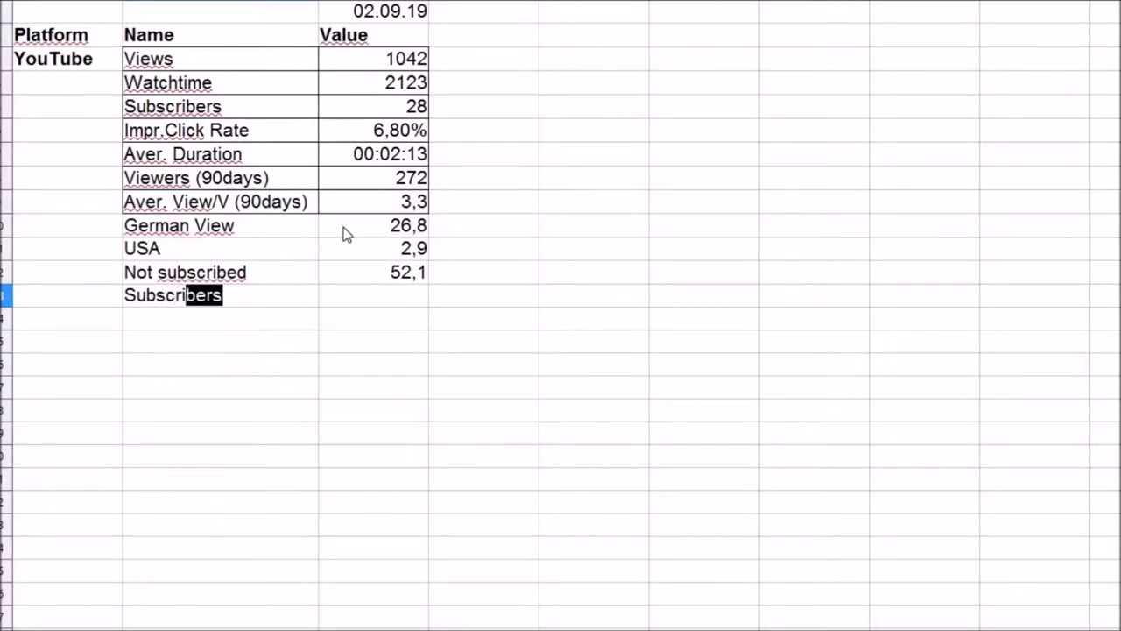
{"action": "type", "text": "bed"}
{"action": "key", "text": "Tab"}
{"action": "key", "text": "alt+Tab"}
{"action": "type", "text": "42,1"}
{"action": "key", "text": "Return"}
Step: Add gender rows: Male 57,7 and Female 42,3
{"action": "type", "text": "G"}
{"action": "key", "text": "BackSpace"}
{"action": "key", "text": "BackSpace"}
{"action": "type", "text": "Male"}
{"action": "key", "text": "Tab"}
{"action": "key", "text": "alt+Tab"}
{"action": "key", "text": "alt+Tab"}
{"action": "type", "text": "57,"}
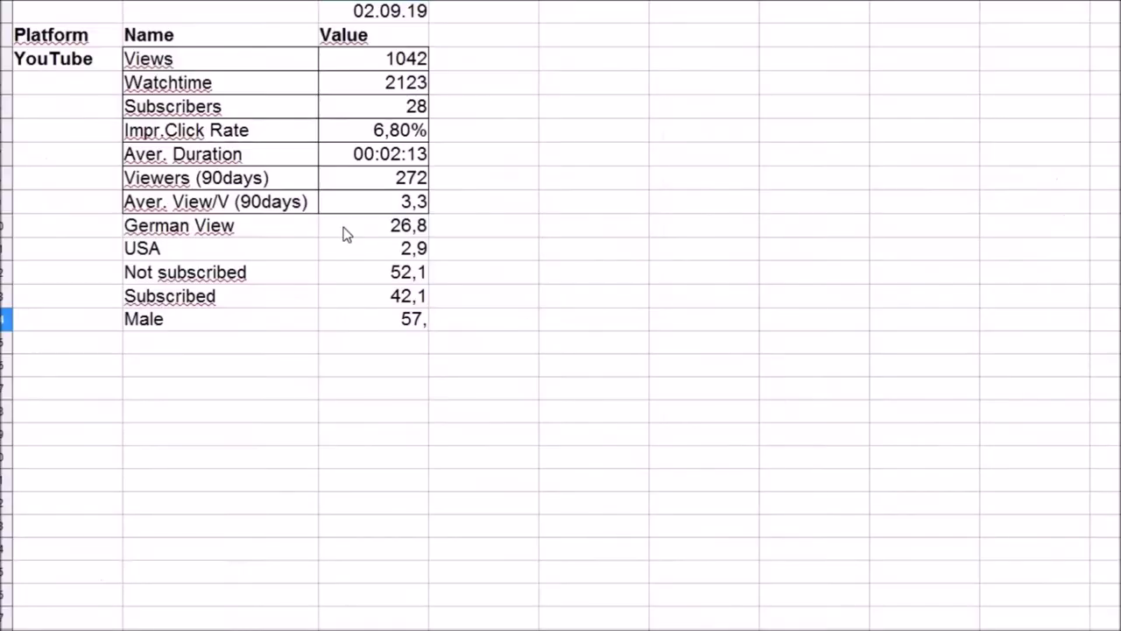
{"action": "type", "text": "7"}
{"action": "key", "text": "Return"}
{"action": "type", "text": "Female"}
{"action": "key", "text": "Tab"}
{"action": "key", "text": "alt+Tab"}
{"action": "key", "text": "alt+Tab"}
{"action": "type", "text": "42,3"}
{"action": "key", "text": "Return"}
{"action": "key", "text": "alt+Tab"}
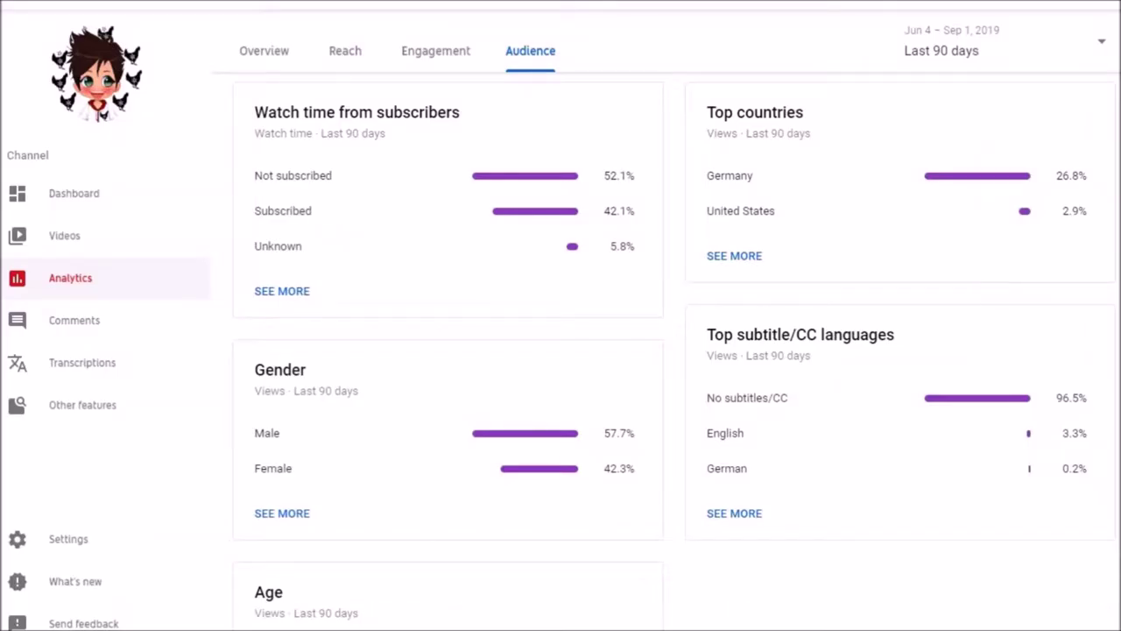
Step: Switch the YouTube analytics date range to 2019
{"action": "scroll", "coordinate": [666, 350], "scroll_direction": "up", "scroll_amount": 5}
{"action": "left_click", "coordinate": [1051, 50]}
{"action": "left_click", "coordinate": [943, 187]}
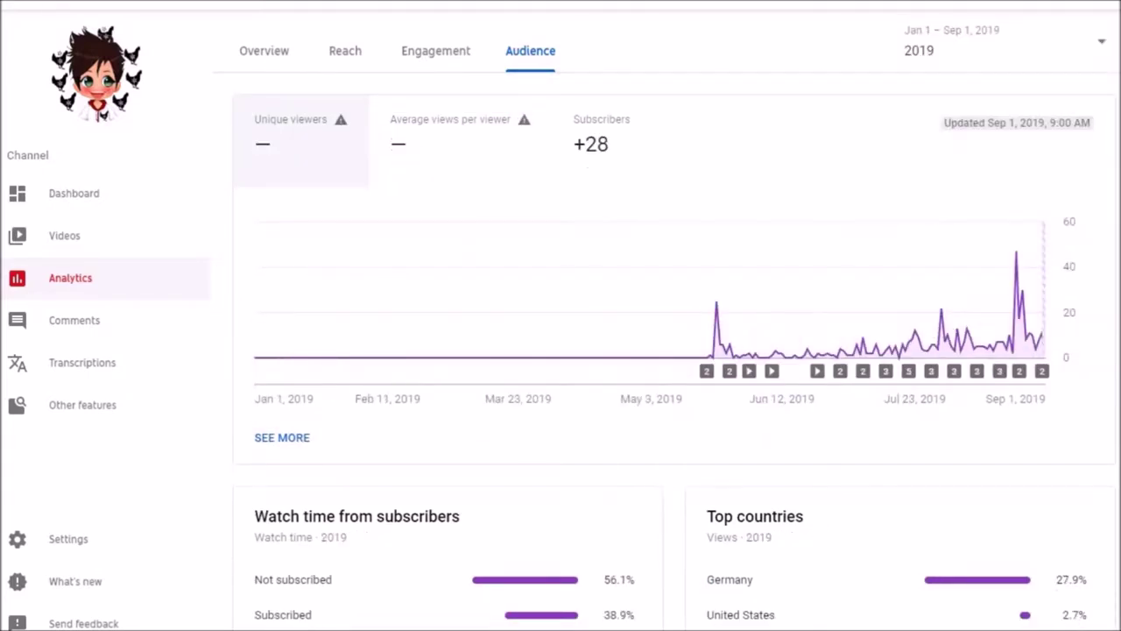
{"action": "scroll", "coordinate": [674, 350], "scroll_direction": "down", "scroll_amount": 5}
{"action": "key", "text": "alt+Tab"}
{"action": "key", "text": "alt+Tab"}
{"action": "key", "text": "alt+Tab"}
{"action": "key", "text": "alt+Tab"}
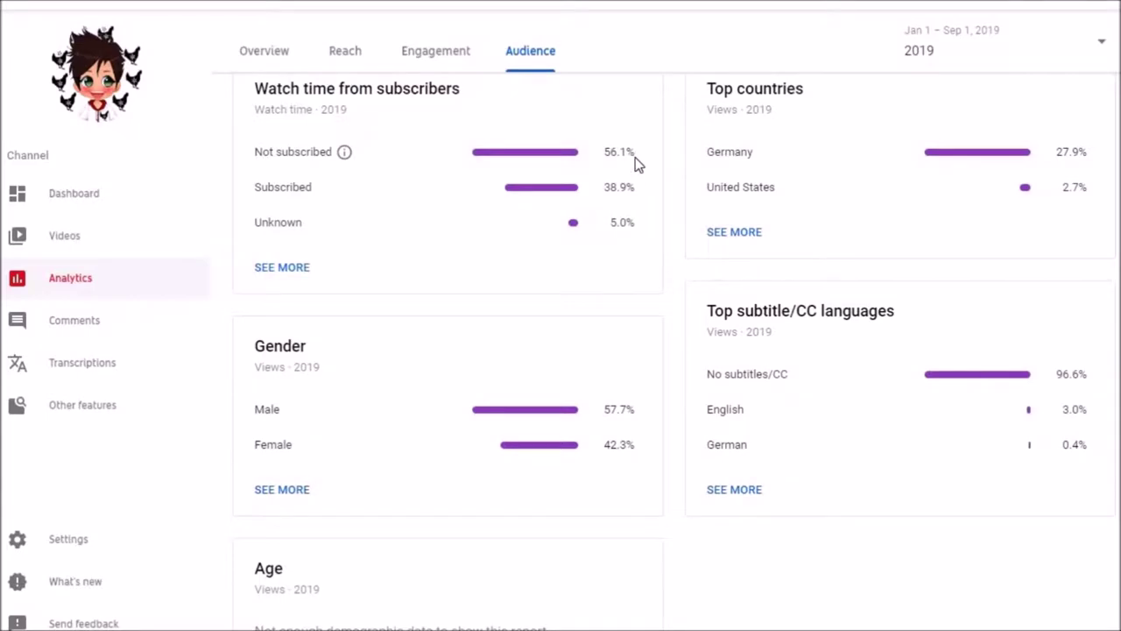
{"action": "key", "text": "alt+Tab"}
{"action": "key", "text": "alt+Tab"}
{"action": "key", "text": "alt+Tab"}
{"action": "left_click", "coordinate": [218, 178]}
Step: Append the (90days) suffix to the audience row labels
{"action": "left_click_drag", "start_coordinate": [190, 177], "coordinate": [269, 178]}
{"action": "key", "text": "ctrl+c"}
{"action": "left_click", "coordinate": [219, 225]}
{"action": "key", "text": "ctrl+v"}
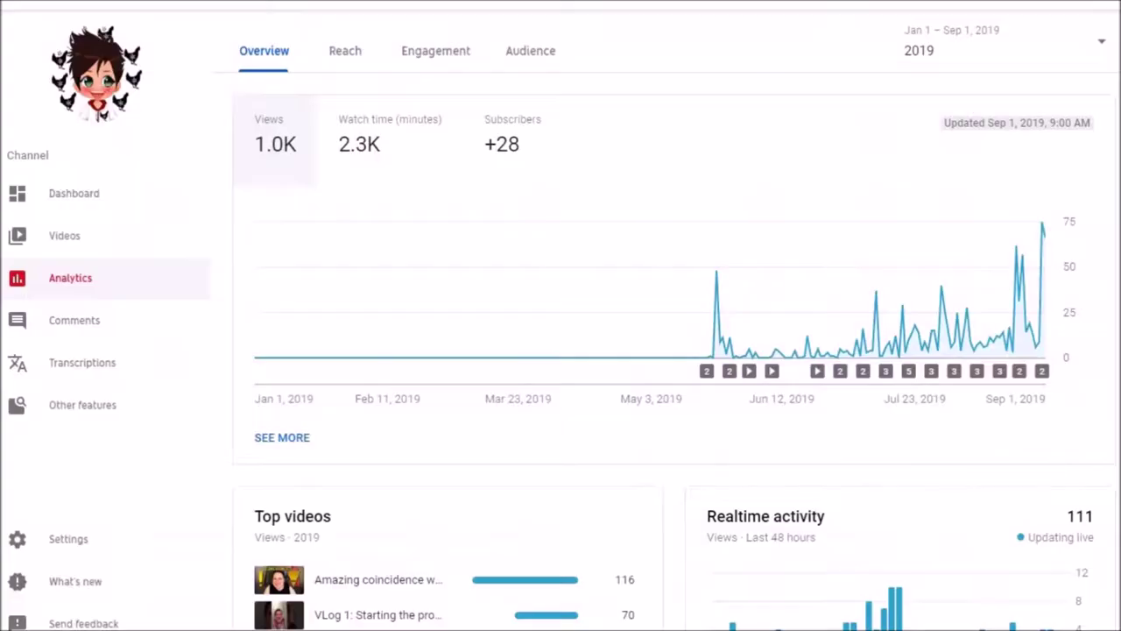
Step: Add a Top Video row with the value 116
{"action": "key", "text": "alt+Tab"}
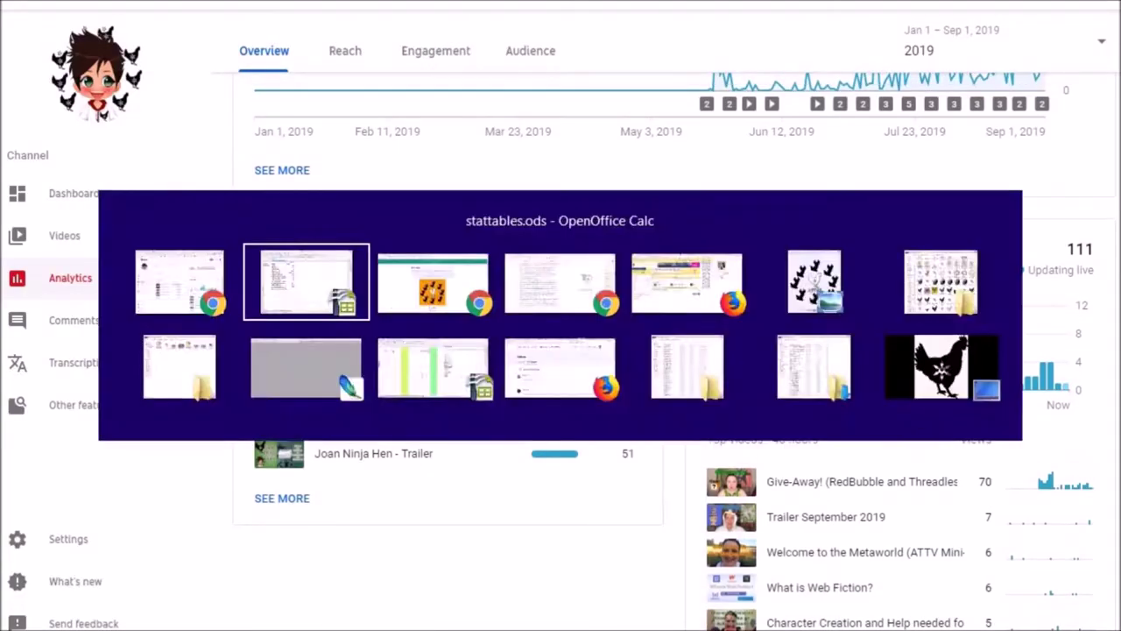
{"action": "type", "text": "Top Video"}
{"action": "key", "text": "Tab"}
{"action": "type", "text": "116"}
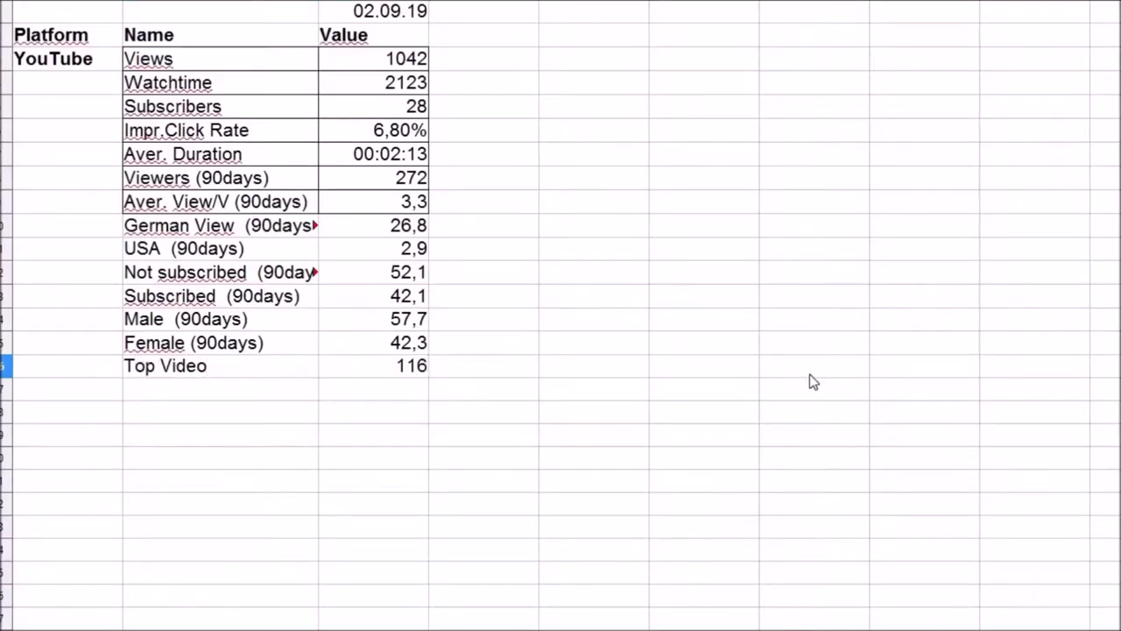
Step: Paste the Reach traffic-source rows and percentages below Top Video
{"action": "key", "text": "alt+Tab"}
{"action": "scroll", "coordinate": [809, 380], "scroll_direction": "down", "scroll_amount": 1}
{"action": "scroll", "coordinate": [973, 243], "scroll_direction": "up", "scroll_amount": 5}
{"action": "left_click", "coordinate": [345, 50]}
{"action": "scroll", "coordinate": [292, 299], "scroll_direction": "down", "scroll_amount": 3}
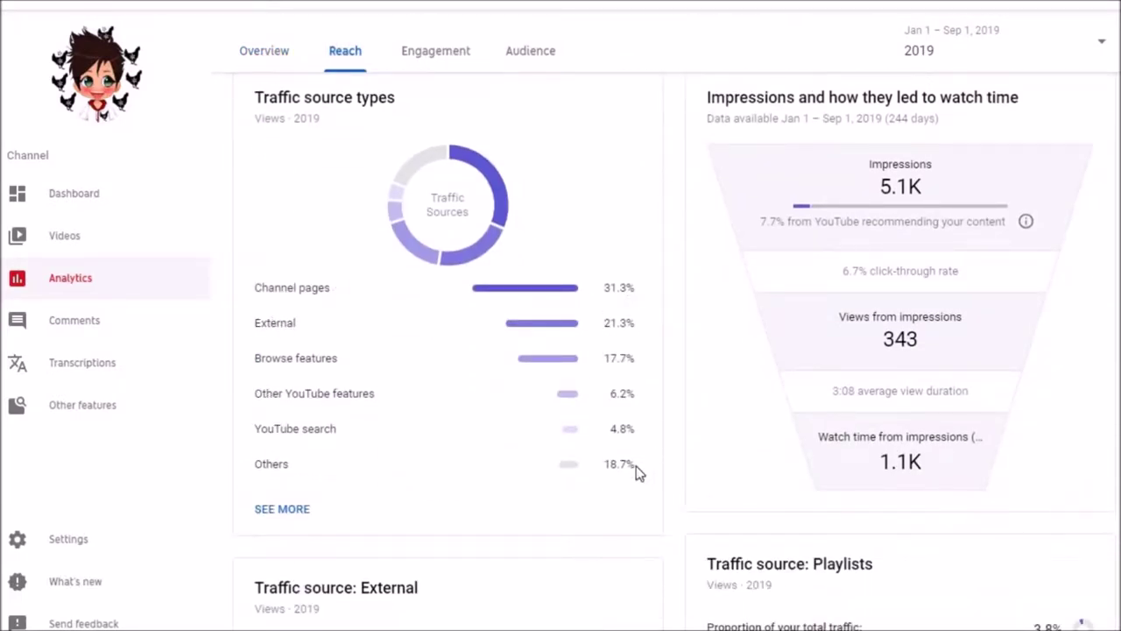
{"action": "left_click_drag", "start_coordinate": [636, 467], "coordinate": [256, 287]}
{"action": "key", "text": "alt+Tab"}
{"action": "left_click", "coordinate": [257, 392]}
{"action": "key", "text": "ctrl+v"}
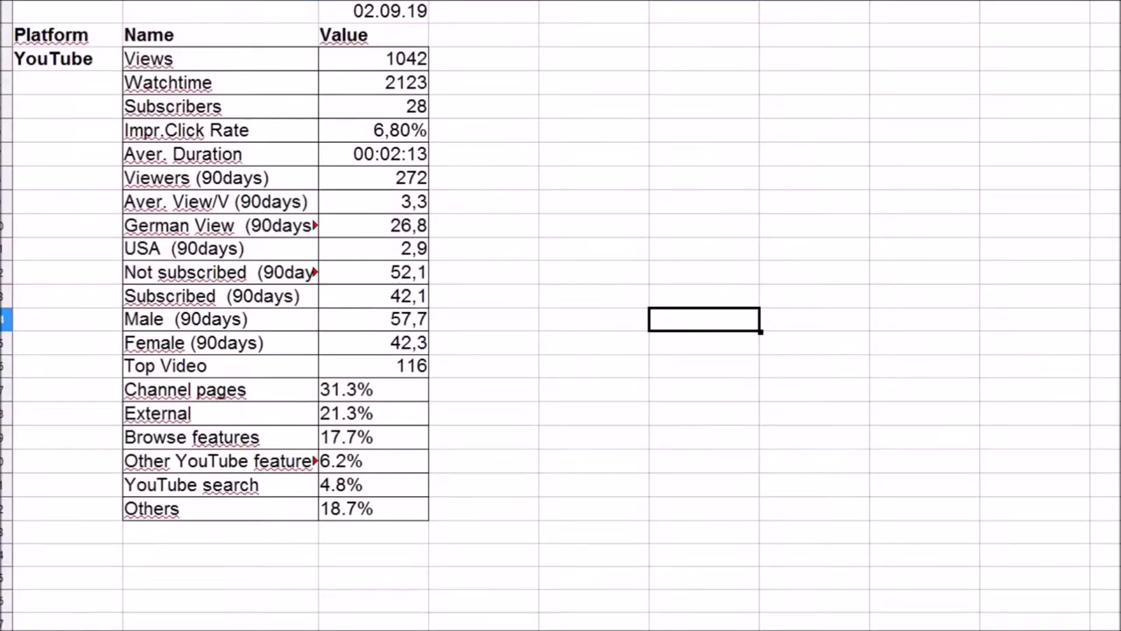
Step: Add a Traffic Extern row with 21.3%
{"action": "key", "text": "alt+Tab"}
{"action": "scroll", "coordinate": [561, 351], "scroll_direction": "down", "scroll_amount": 4}
{"action": "scroll", "coordinate": [560, 350], "scroll_direction": "down", "scroll_amount": 1}
{"action": "scroll", "coordinate": [268, 251], "scroll_direction": "up", "scroll_amount": 1}
{"action": "mouse_move", "coordinate": [253, 230]}
{"action": "left_mouse_down"}
{"action": "mouse_move", "coordinate": [385, 308]}
{"action": "mouse_move", "coordinate": [643, 371]}
{"action": "left_mouse_up"}
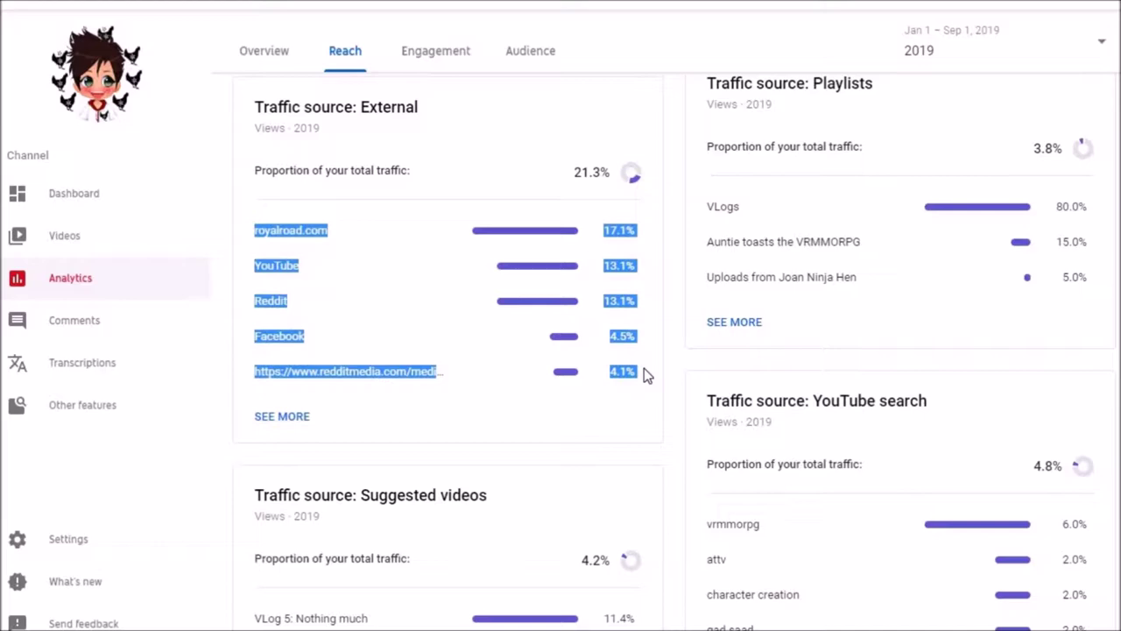
{"action": "type", "text": "Traffic Extern"}
{"action": "key", "text": "Tab"}
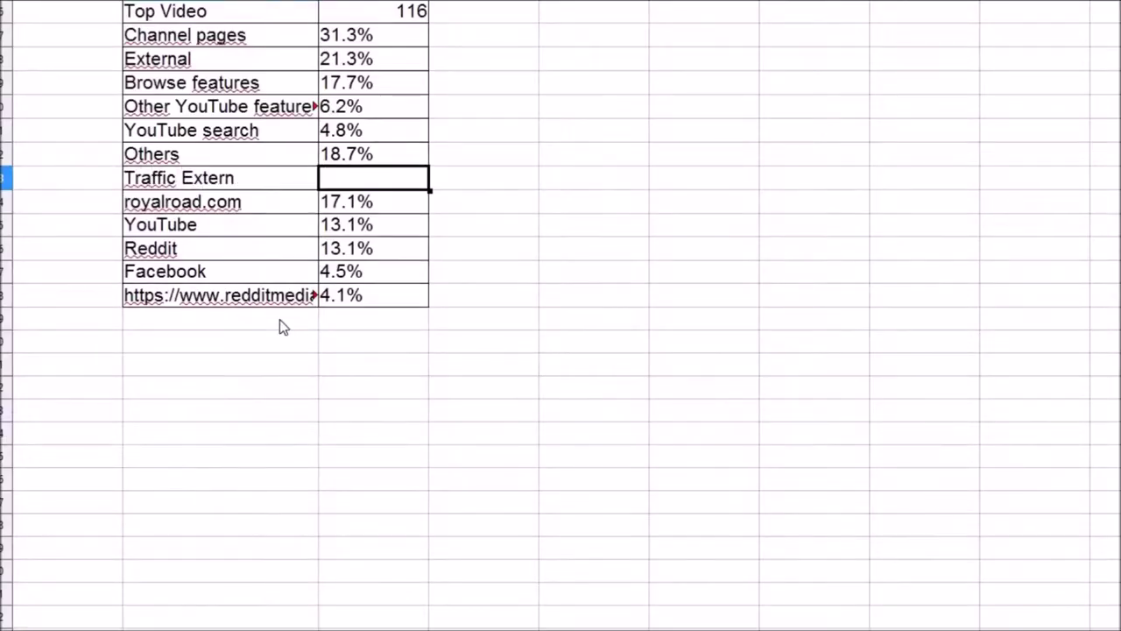
{"action": "type", "text": "21.3%"}
{"action": "key", "text": "Return"}
Step: Select the 4.8% YouTube search share in the traffic-source analytics
{"action": "left_click", "coordinate": [289, 363]}
{"action": "key", "text": "alt+Tab"}
{"action": "scroll", "coordinate": [560, 351], "scroll_direction": "down", "scroll_amount": 2}
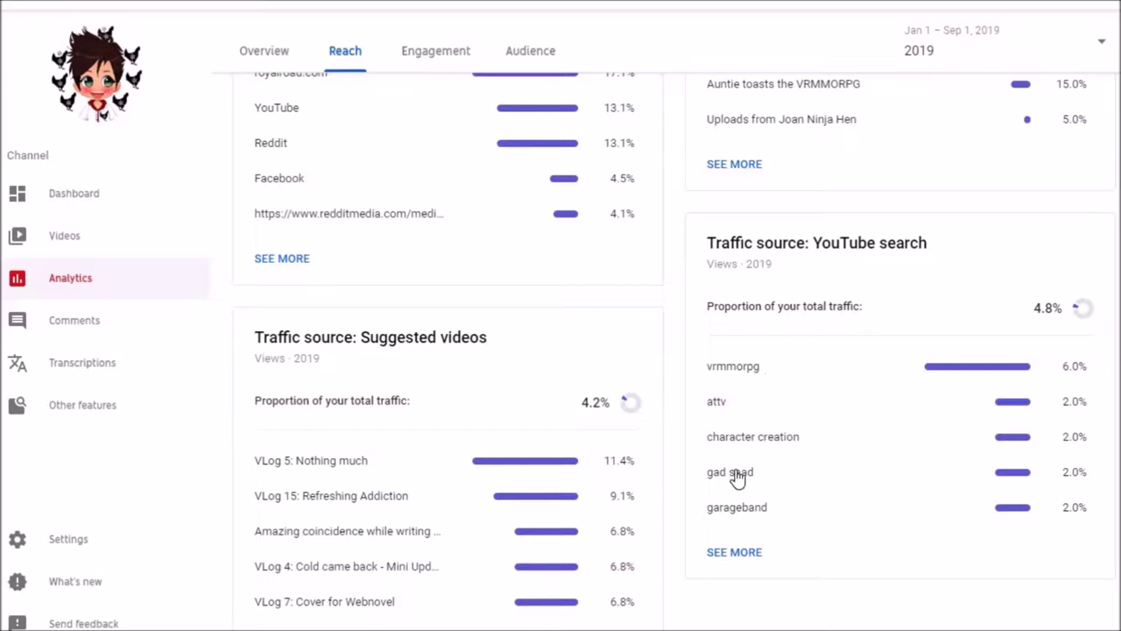
{"action": "double_click", "coordinate": [1047, 308]}
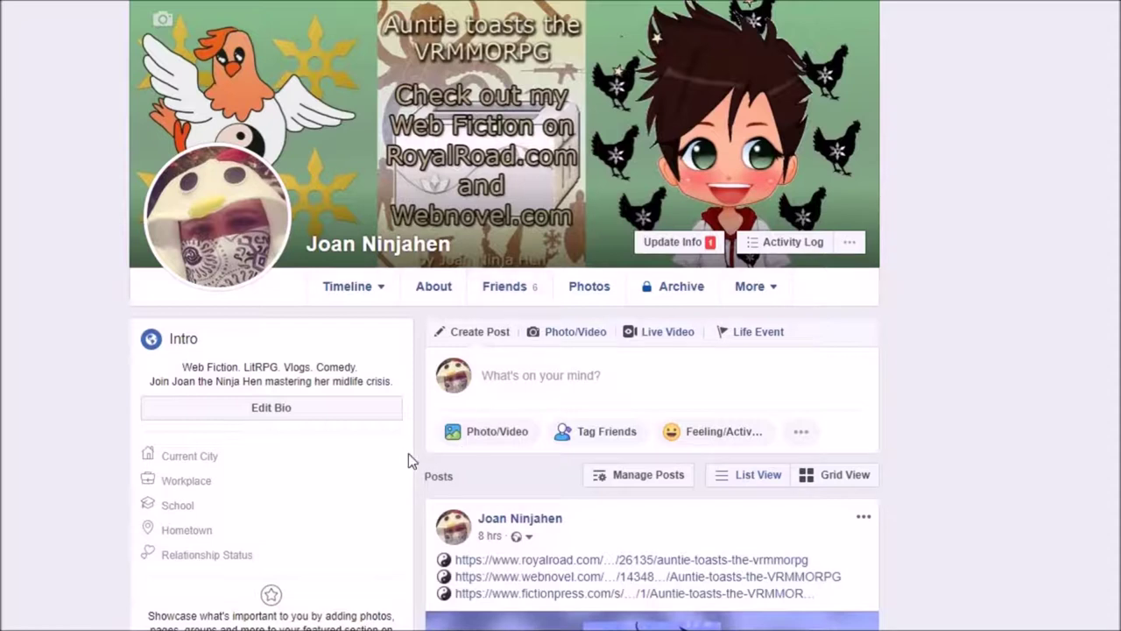
Step: Enter 6 as the Facebook Friends count in the stats sheet
{"action": "key", "text": "alt+Tab"}
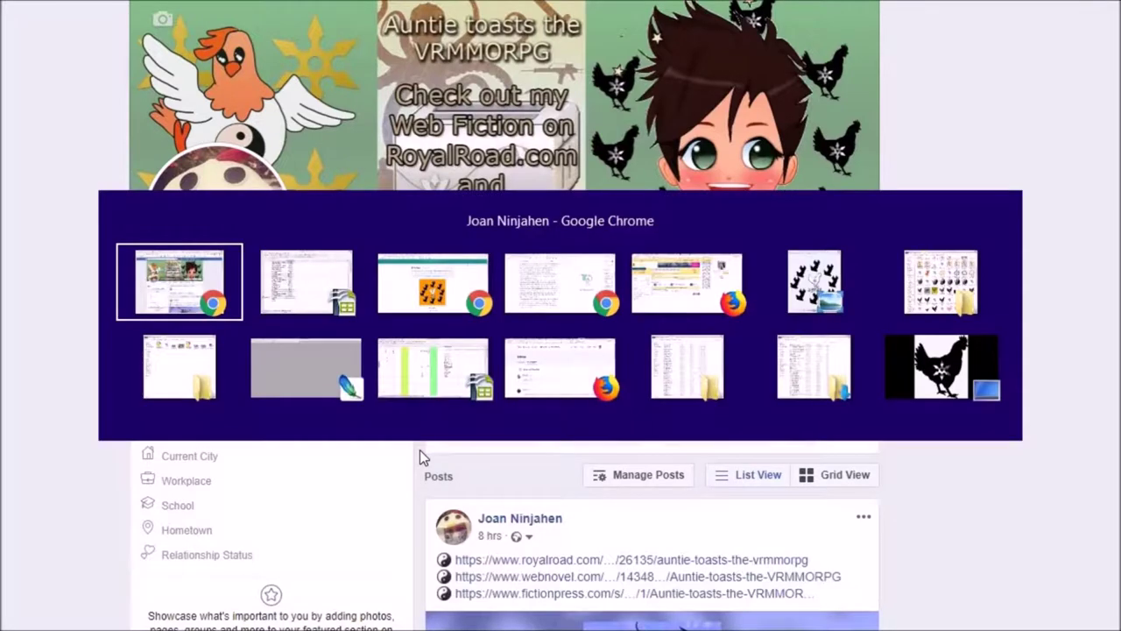
{"action": "key", "text": "alt+Tab"}
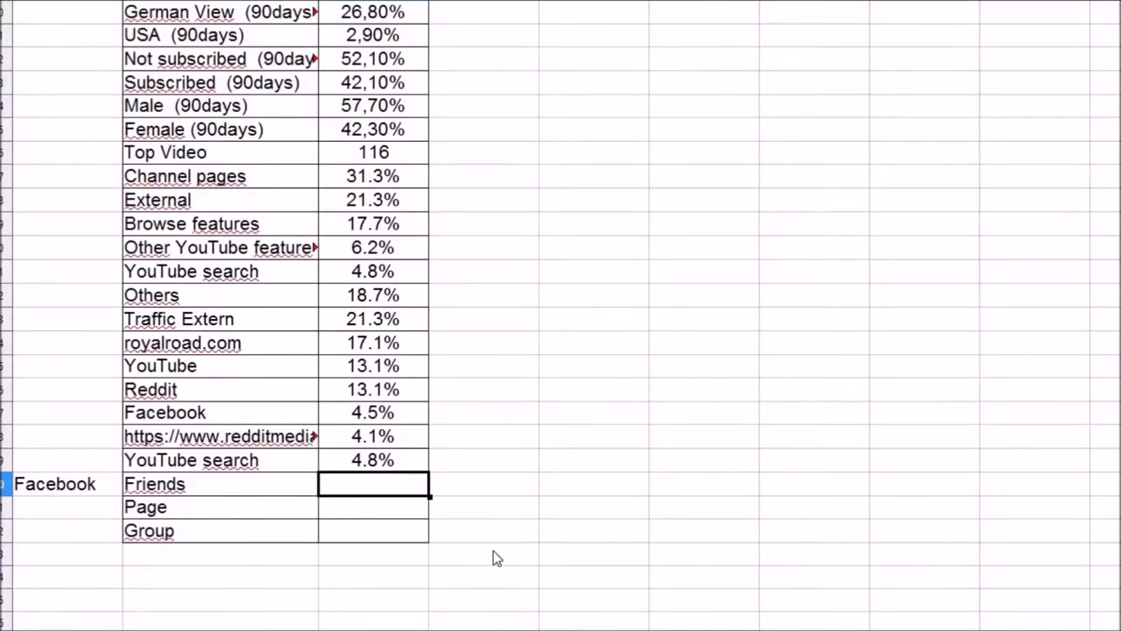
{"action": "type", "text": "6"}
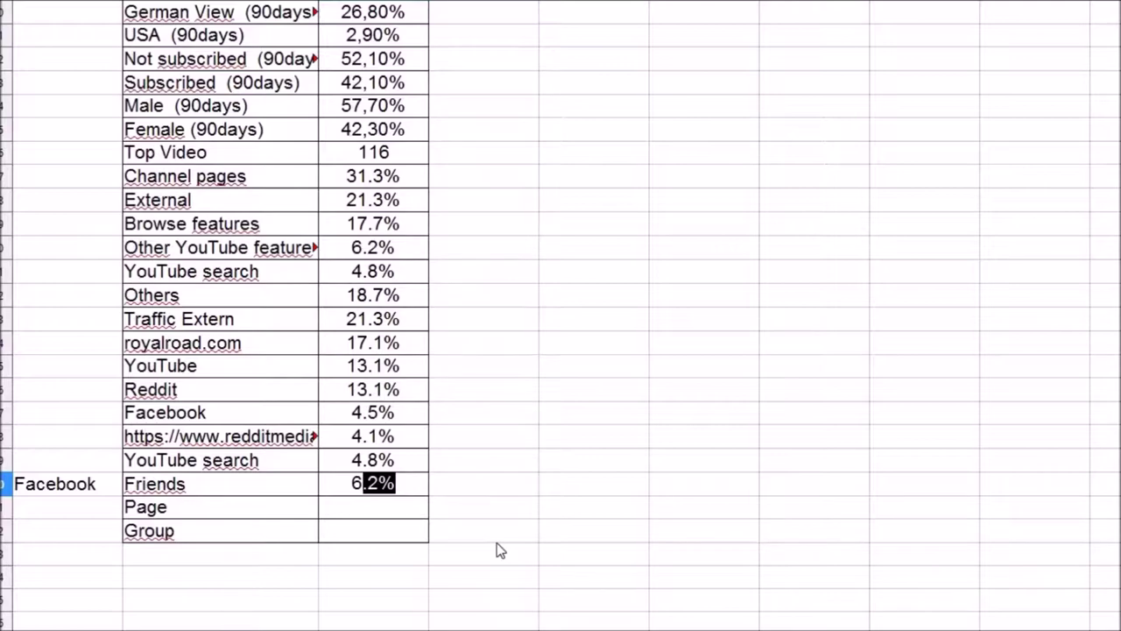
{"action": "key", "text": "Delete"}
{"action": "key", "text": "Return"}
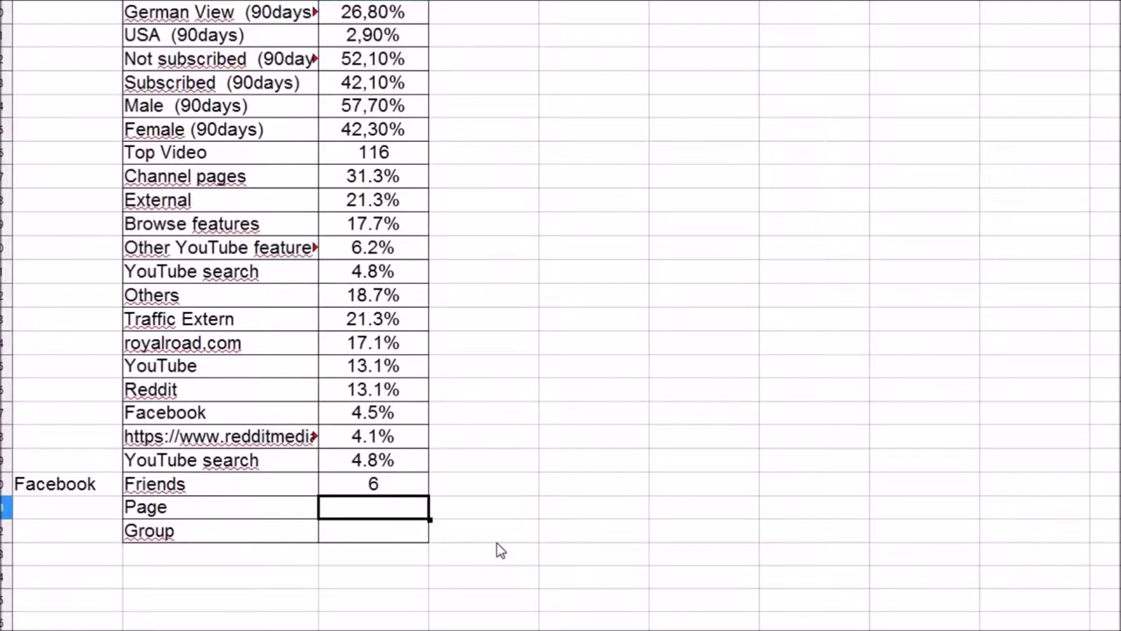
{"action": "key", "text": "alt+Tab"}
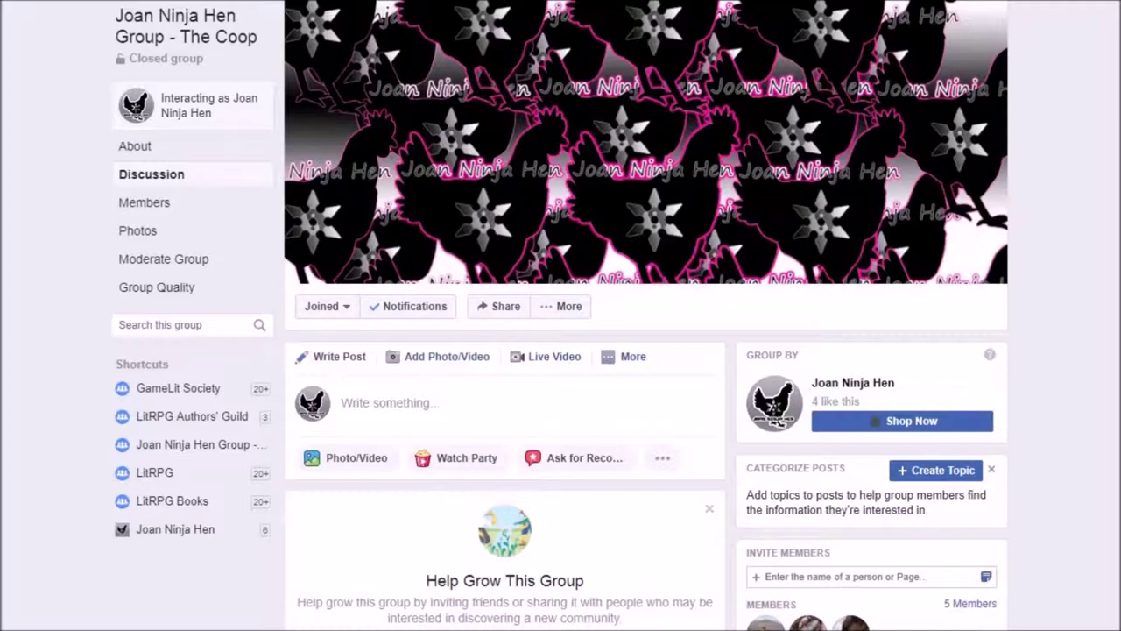
Step: Check the Facebook group's member list and record 5 as the Group count
{"action": "left_click", "coordinate": [154, 210]}
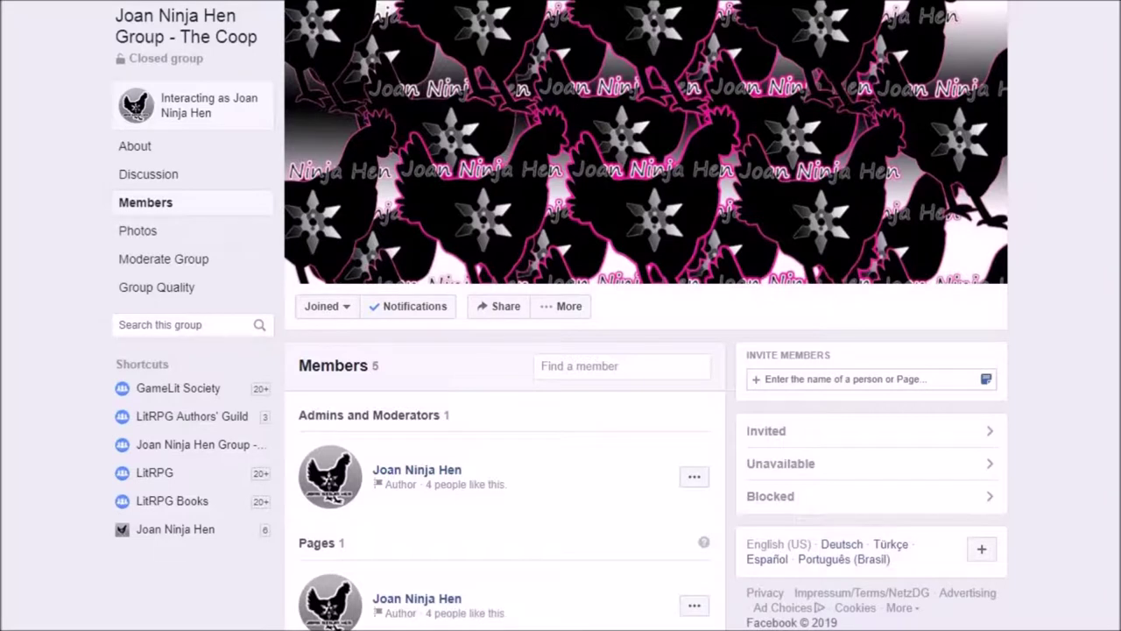
{"action": "scroll", "coordinate": [1114, 534], "scroll_direction": "down", "scroll_amount": 5}
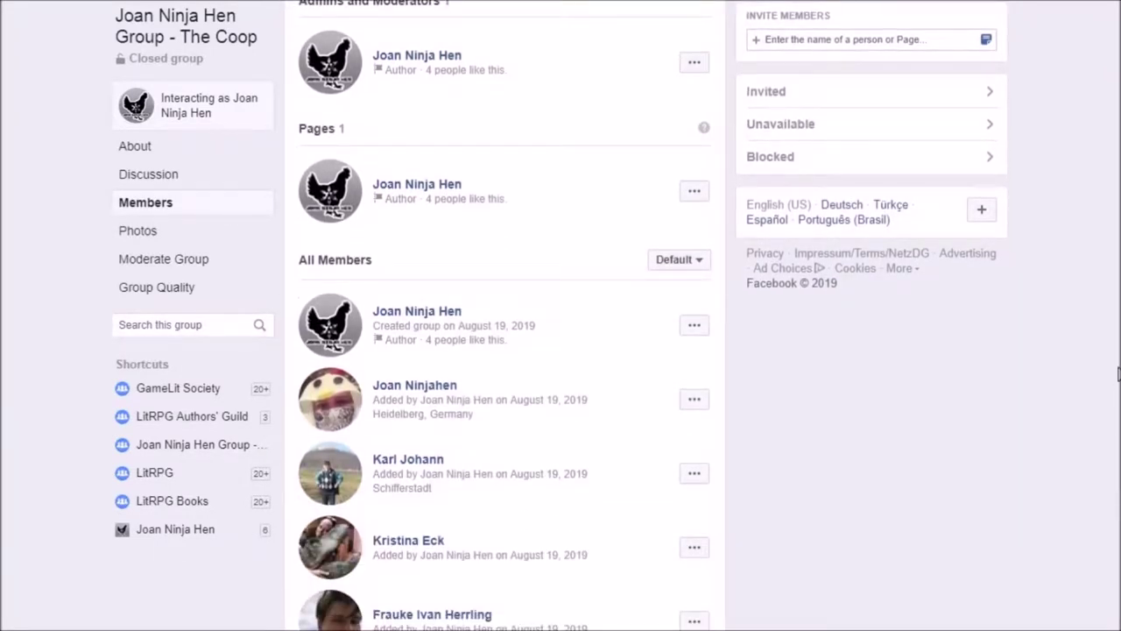
{"action": "scroll", "coordinate": [1118, 374], "scroll_direction": "up", "scroll_amount": 3}
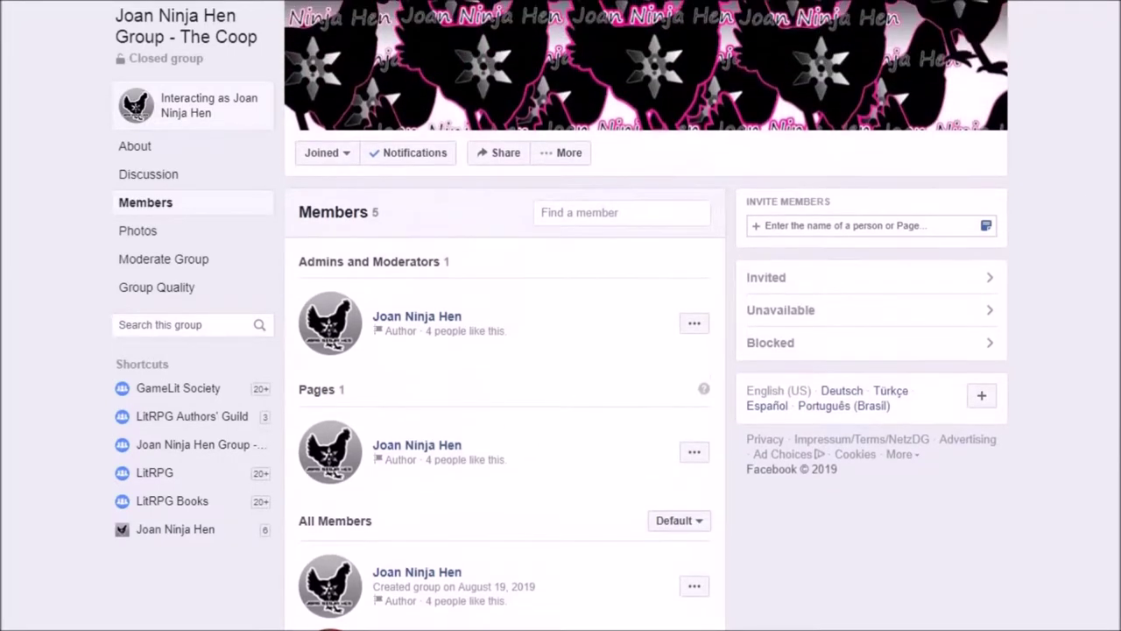
{"action": "scroll", "coordinate": [646, 351], "scroll_direction": "up", "scroll_amount": 1}
{"action": "scroll", "coordinate": [646, 351], "scroll_direction": "up", "scroll_amount": 2}
{"action": "key", "text": "alt+Tab"}
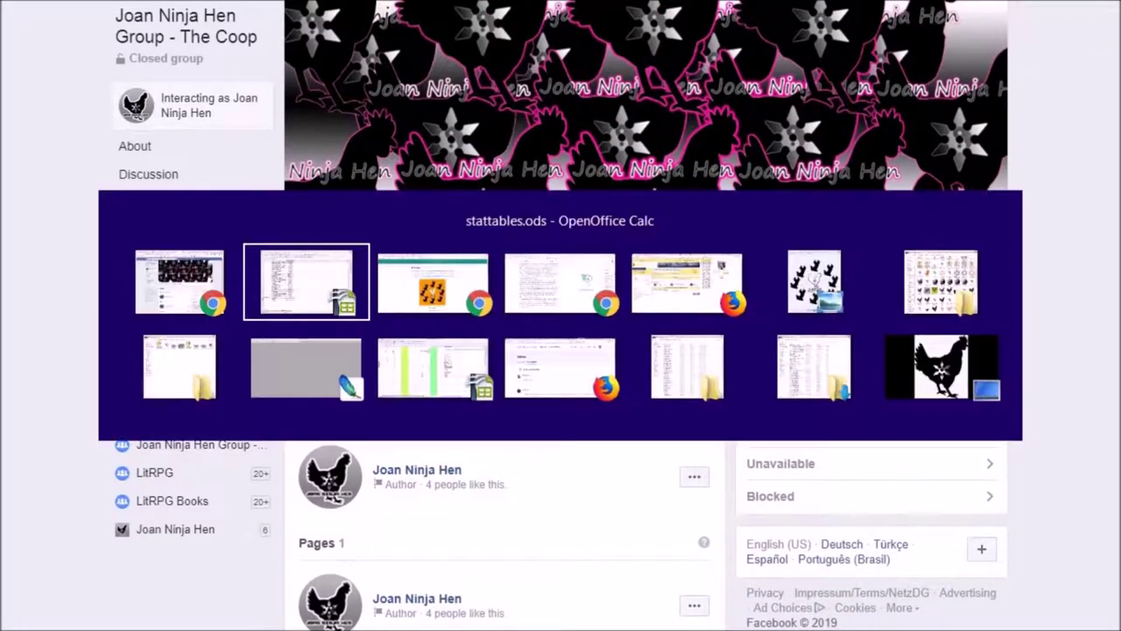
{"action": "left_click", "coordinate": [383, 534]}
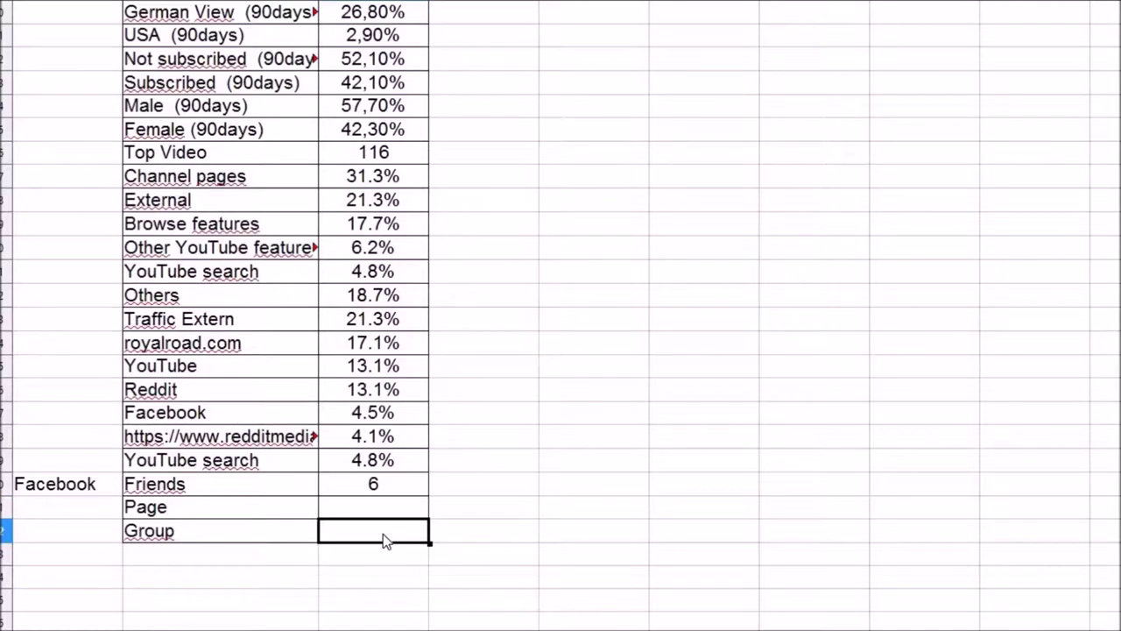
{"action": "type", "text": "5"}
{"action": "left_click", "coordinate": [464, 528]}
Step: Look over the Facebook page again, then move the cell cursor to the Facebook heading
{"action": "key", "text": "alt+Tab"}
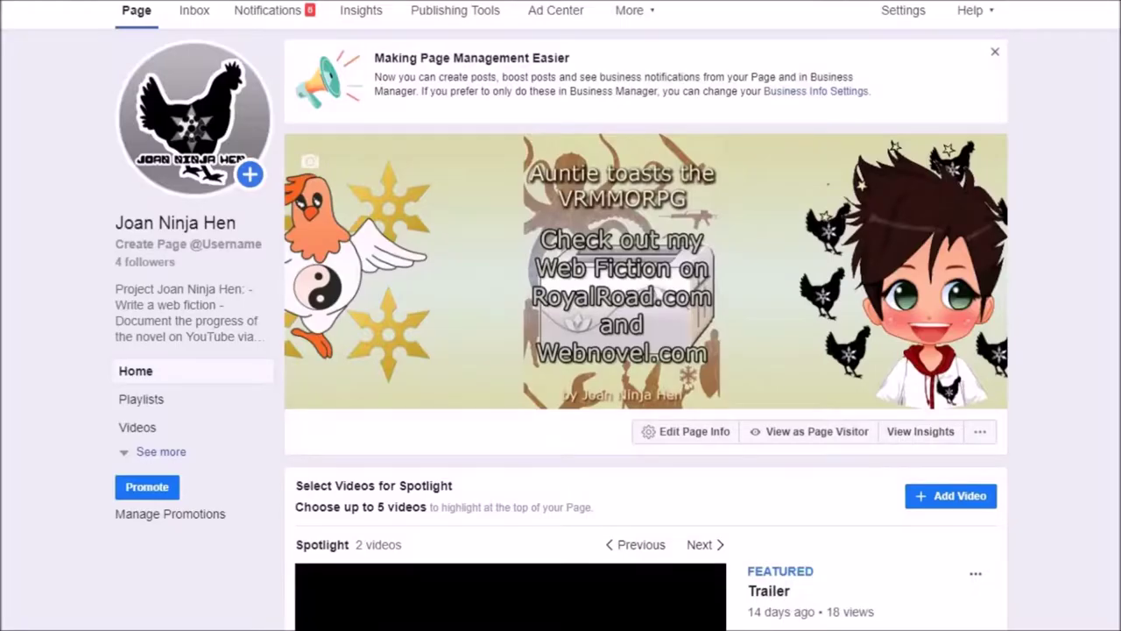
{"action": "scroll", "coordinate": [646, 329], "scroll_direction": "down", "scroll_amount": 1}
{"action": "scroll", "coordinate": [646, 329], "scroll_direction": "down", "scroll_amount": 1}
{"action": "scroll", "coordinate": [646, 329], "scroll_direction": "down", "scroll_amount": 1}
{"action": "scroll", "coordinate": [646, 329], "scroll_direction": "down", "scroll_amount": 1}
{"action": "scroll", "coordinate": [646, 329], "scroll_direction": "down", "scroll_amount": 1}
{"action": "scroll", "coordinate": [647, 329], "scroll_direction": "down", "scroll_amount": 1}
{"action": "scroll", "coordinate": [646, 329], "scroll_direction": "down", "scroll_amount": 5}
{"action": "scroll", "coordinate": [646, 330], "scroll_direction": "up", "scroll_amount": 1}
{"action": "scroll", "coordinate": [646, 329], "scroll_direction": "up", "scroll_amount": 5}
{"action": "scroll", "coordinate": [647, 329], "scroll_direction": "up", "scroll_amount": 1}
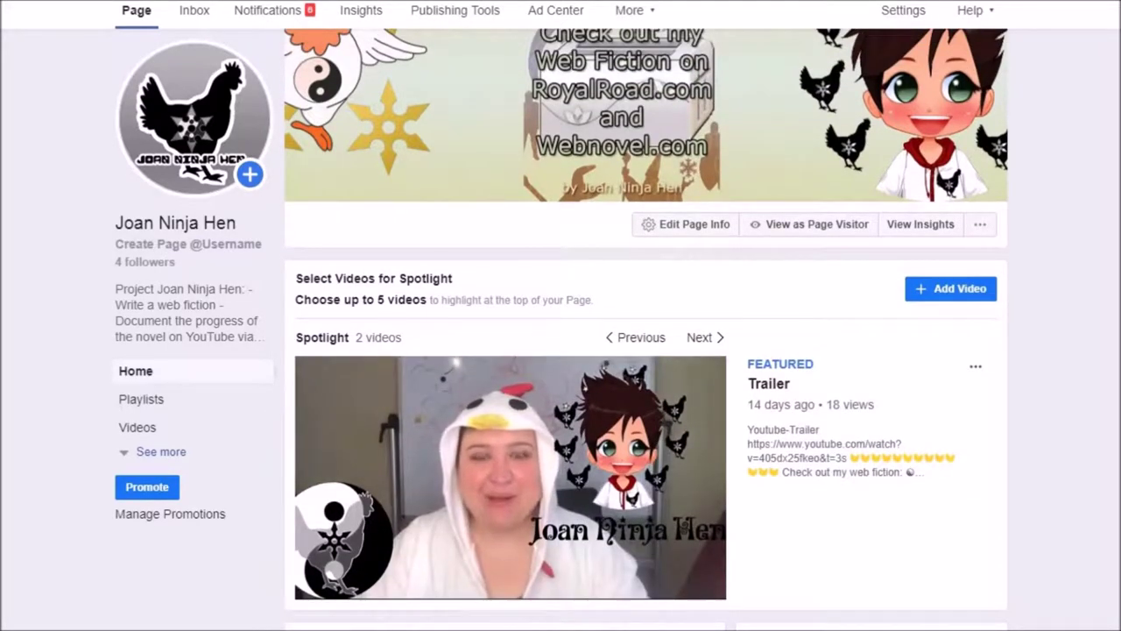
{"action": "scroll", "coordinate": [647, 329], "scroll_direction": "up", "scroll_amount": 3}
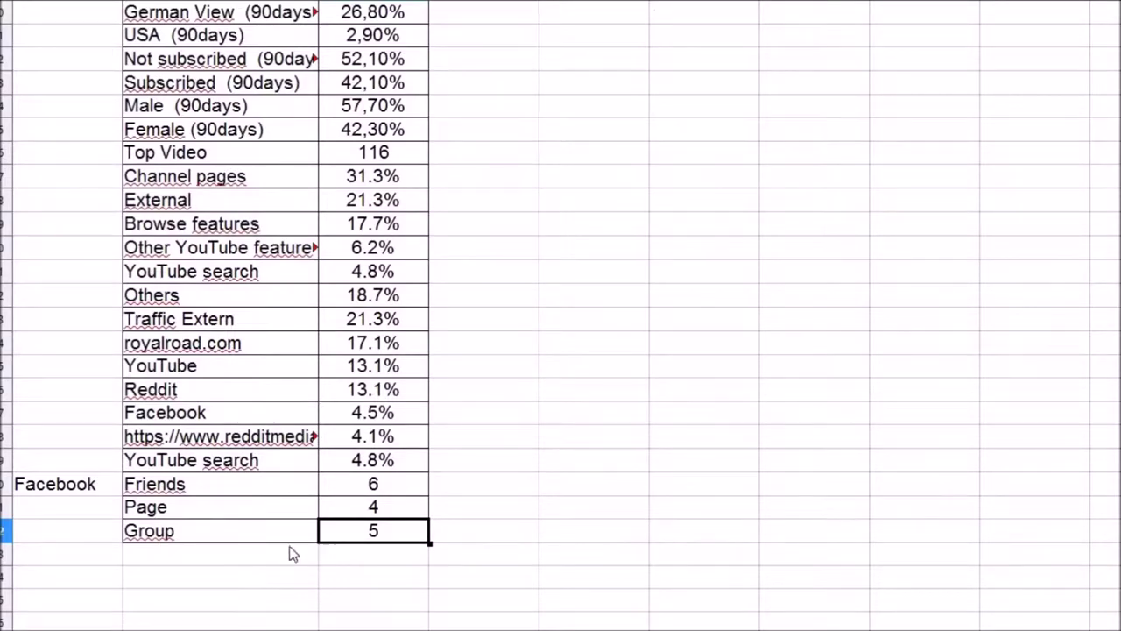
{"action": "key", "text": "Left"}
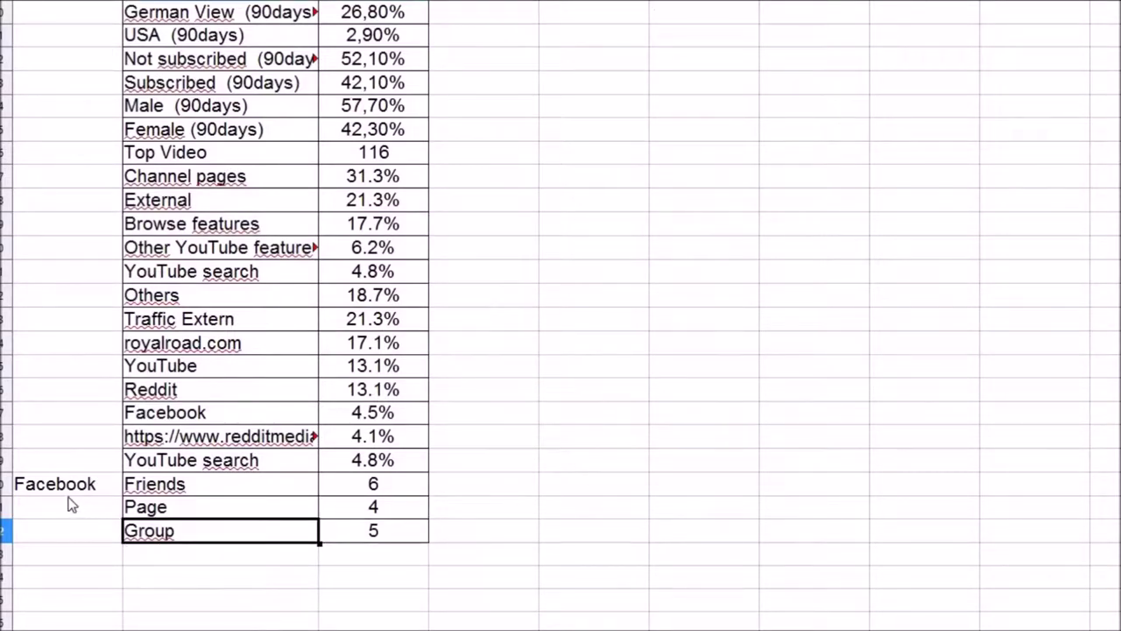
{"action": "key", "text": "Left"}
{"action": "key", "text": "Up"}
{"action": "key", "text": "Up"}
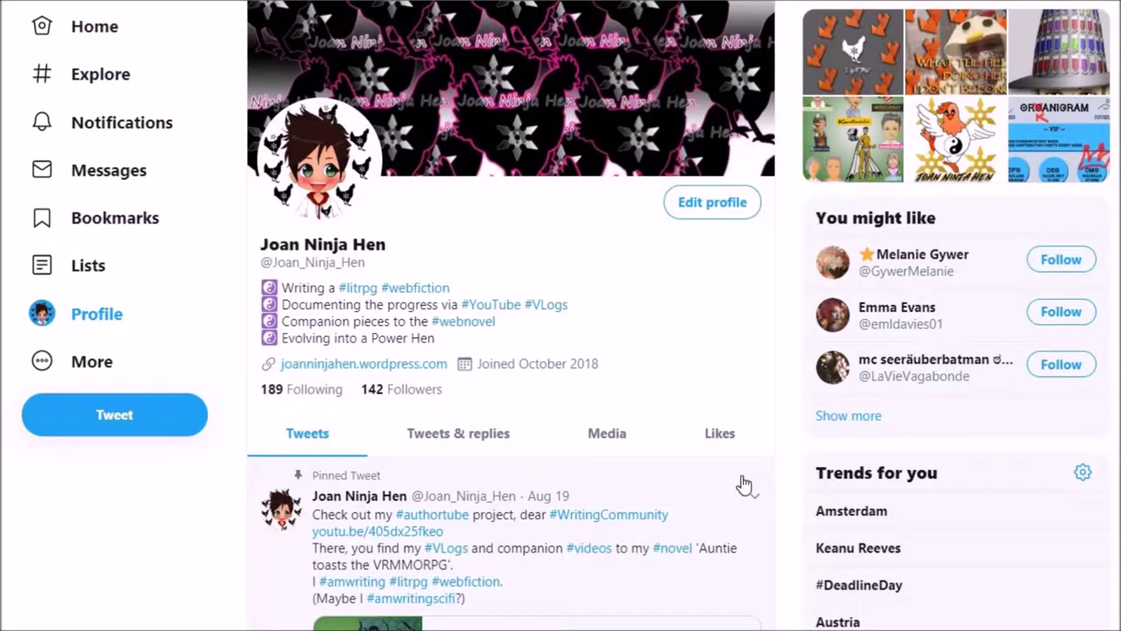
Step: Record 142 Twitter followers and 82 tweets in the sheet's Twitter rows
{"action": "key", "text": "alt+Tab"}
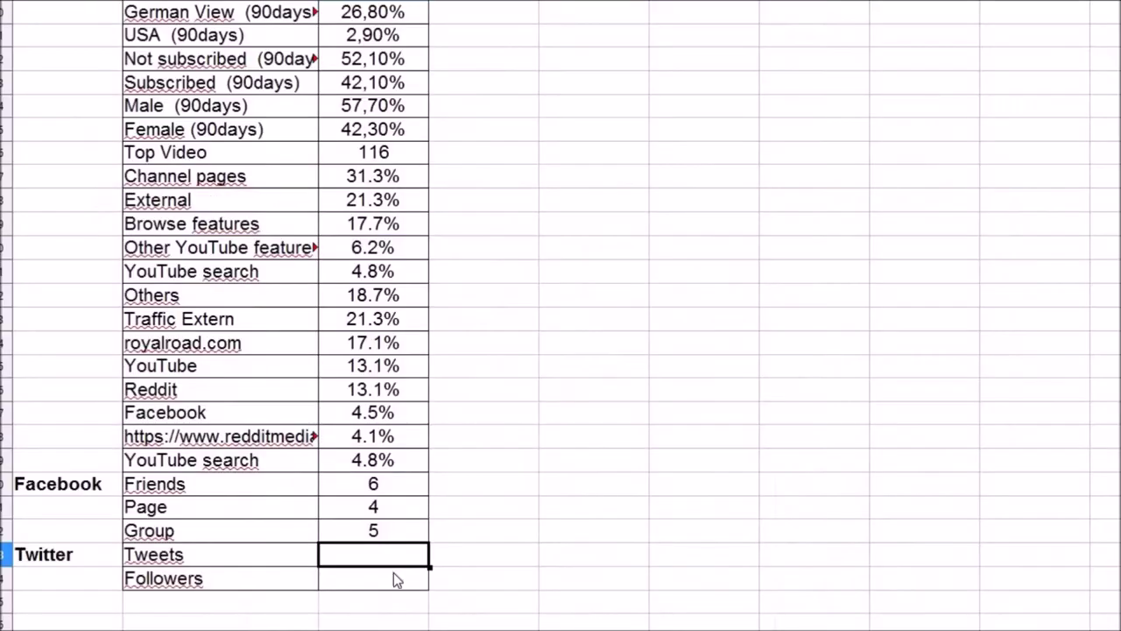
{"action": "left_click", "coordinate": [394, 575]}
{"action": "type", "text": "142"}
{"action": "key", "text": "alt+Tab"}
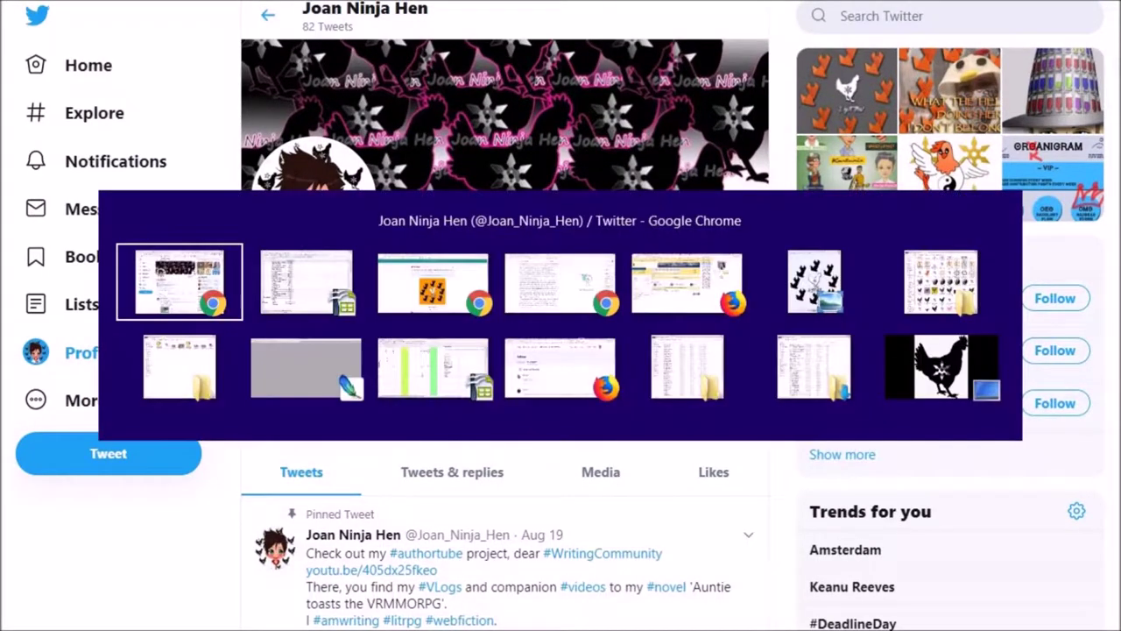
{"action": "type", "text": "82"}
{"action": "key", "text": "Tab"}
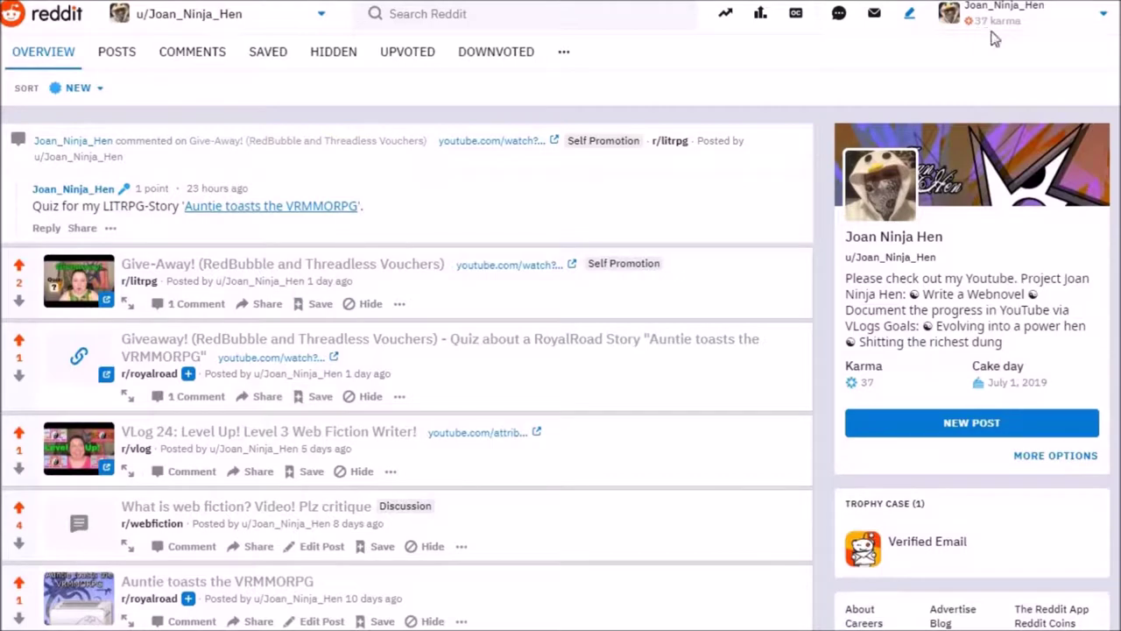
{"action": "scroll", "coordinate": [760, 13], "scroll_direction": "down", "scroll_amount": 3}
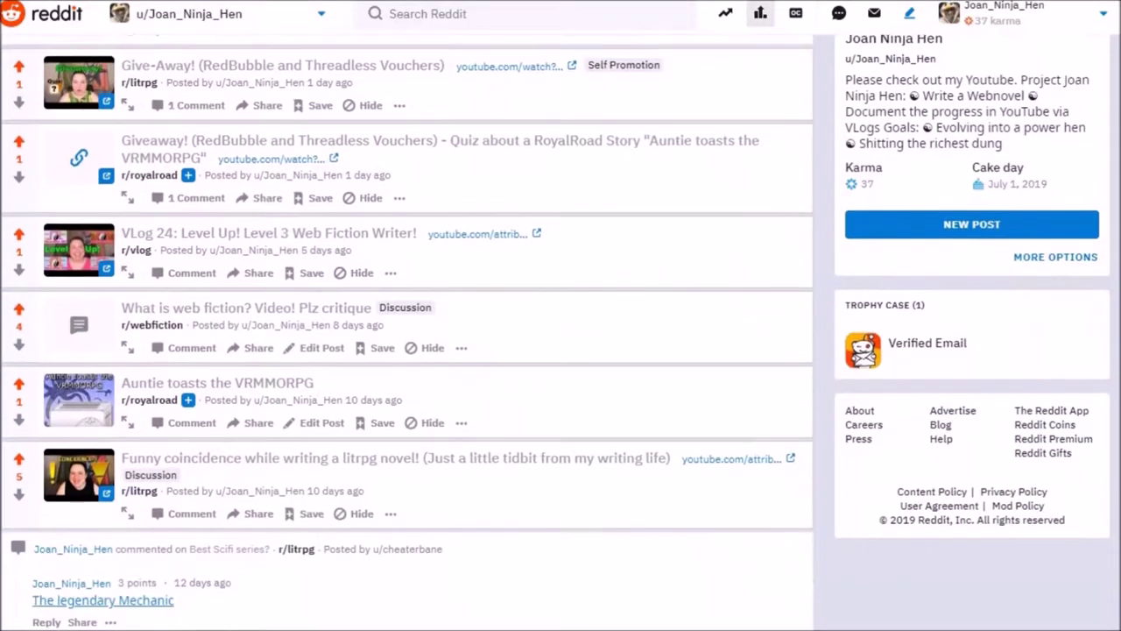
{"action": "scroll", "coordinate": [760, 13], "scroll_direction": "down", "scroll_amount": 1}
{"action": "scroll", "coordinate": [761, 13], "scroll_direction": "down", "scroll_amount": 2}
{"action": "scroll", "coordinate": [760, 13], "scroll_direction": "down", "scroll_amount": 2}
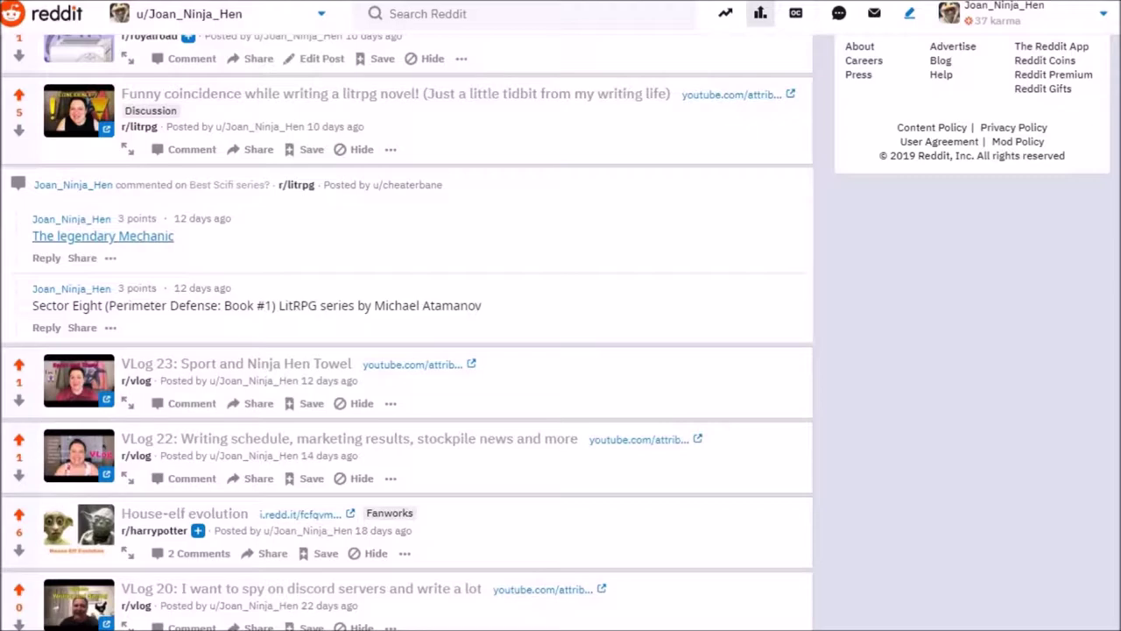
{"action": "key", "text": "F5"}
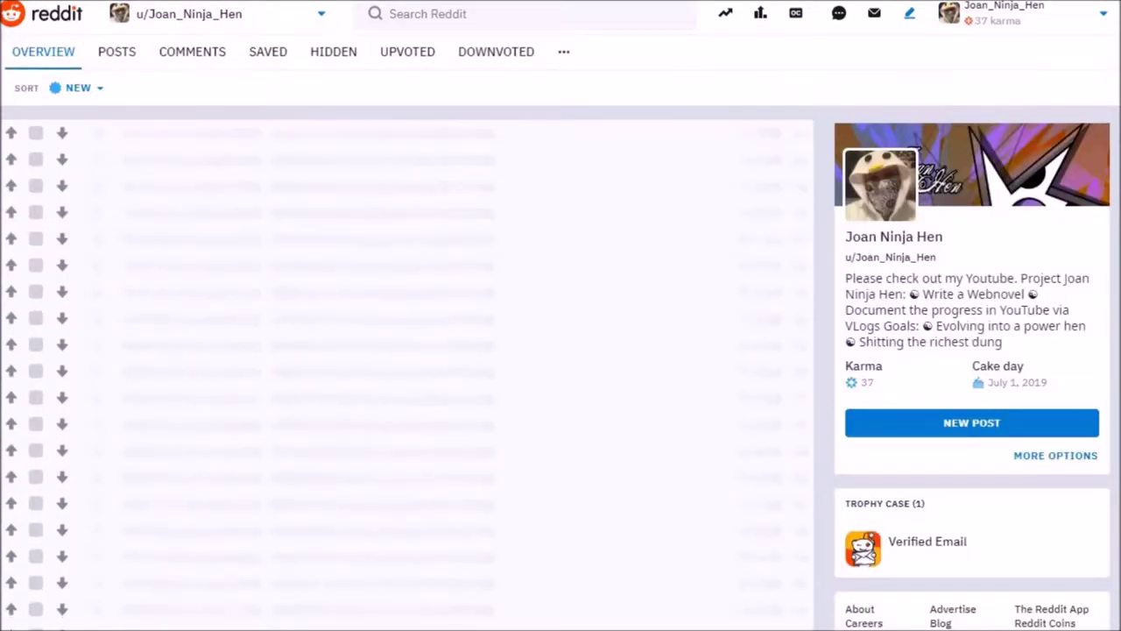
{"action": "scroll", "coordinate": [407, 351], "scroll_direction": "down", "scroll_amount": 1}
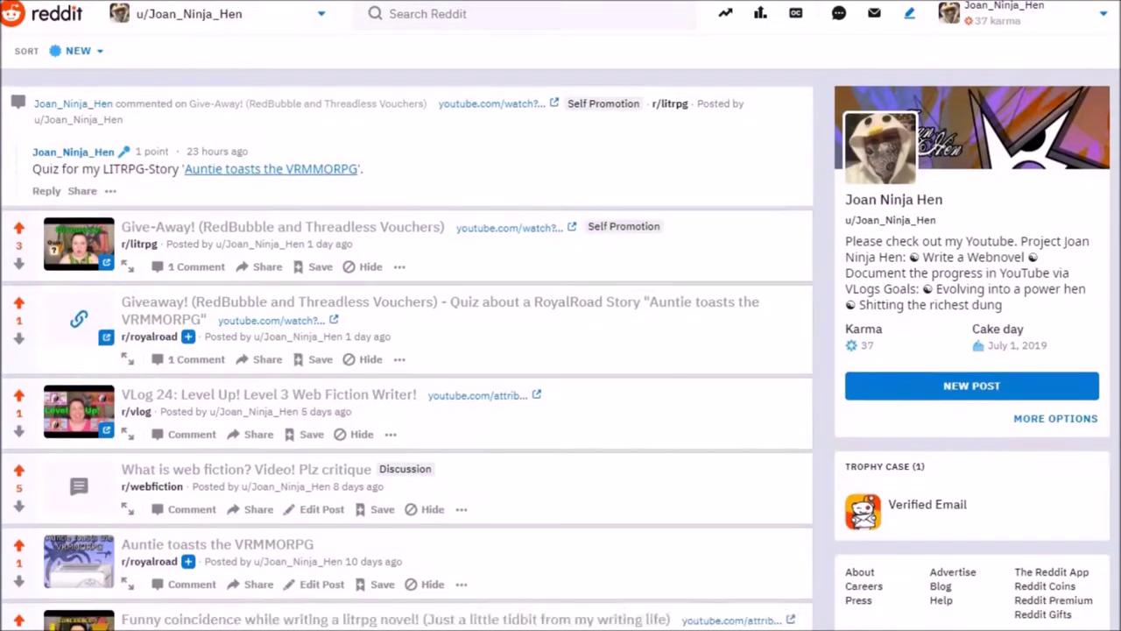
{"action": "scroll", "coordinate": [407, 350], "scroll_direction": "down", "scroll_amount": 3}
{"action": "scroll", "coordinate": [407, 350], "scroll_direction": "down", "scroll_amount": 2}
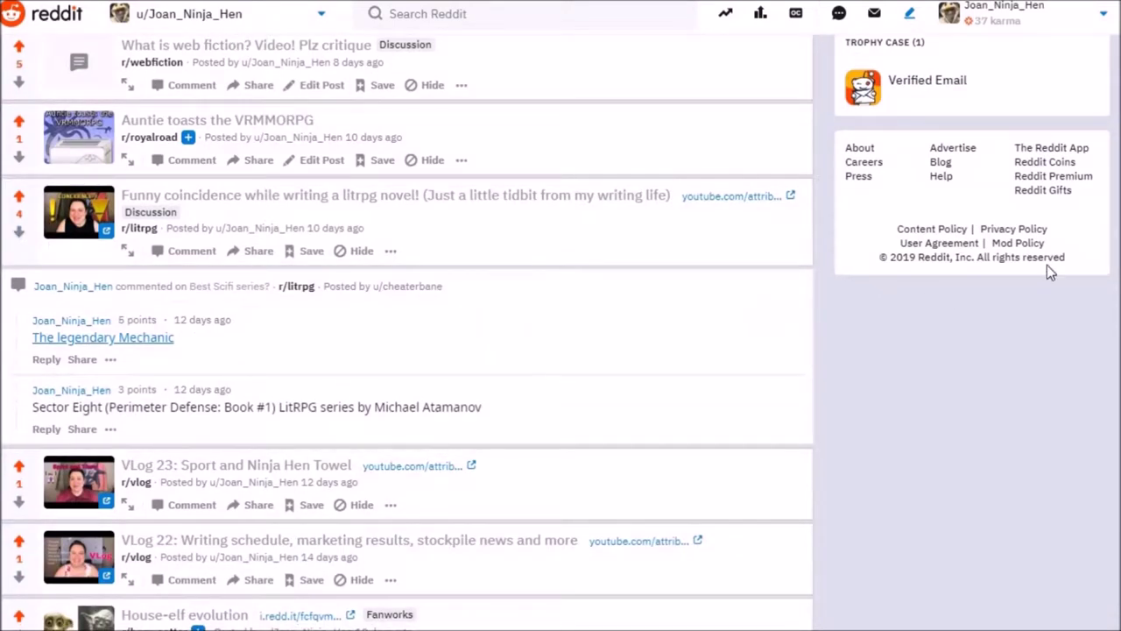
{"action": "key", "text": "F5"}
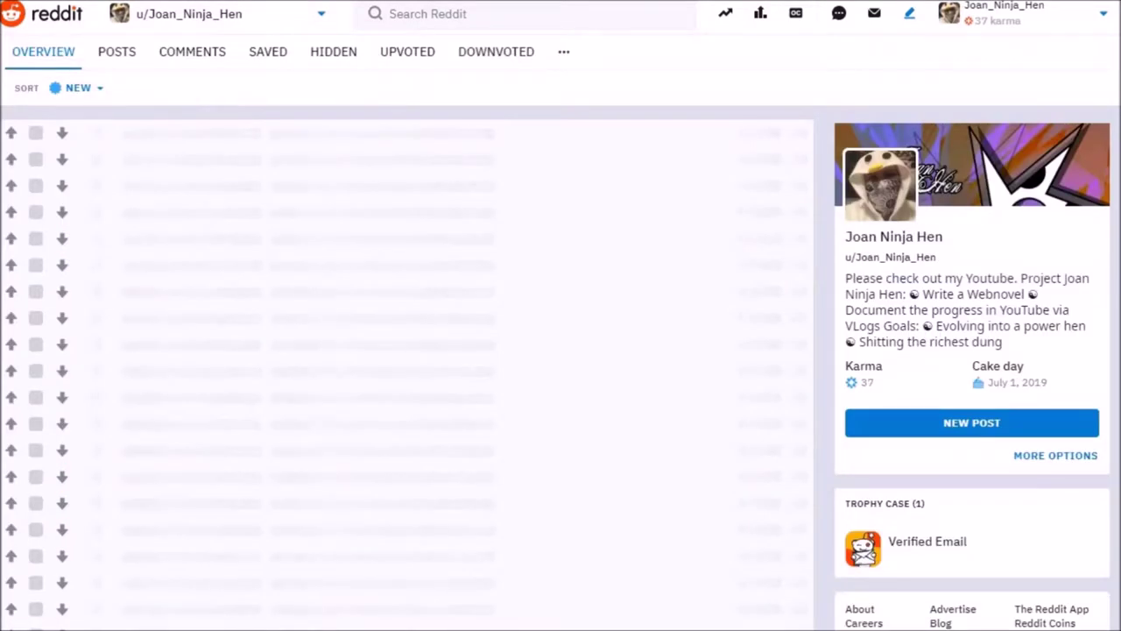
{"action": "scroll", "coordinate": [560, 332], "scroll_direction": "down", "scroll_amount": 3}
{"action": "scroll", "coordinate": [561, 333], "scroll_direction": "down", "scroll_amount": 2}
{"action": "scroll", "coordinate": [560, 333], "scroll_direction": "down", "scroll_amount": 1}
{"action": "scroll", "coordinate": [561, 333], "scroll_direction": "down", "scroll_amount": 1}
{"action": "scroll", "coordinate": [19, 162], "scroll_direction": "up", "scroll_amount": 1}
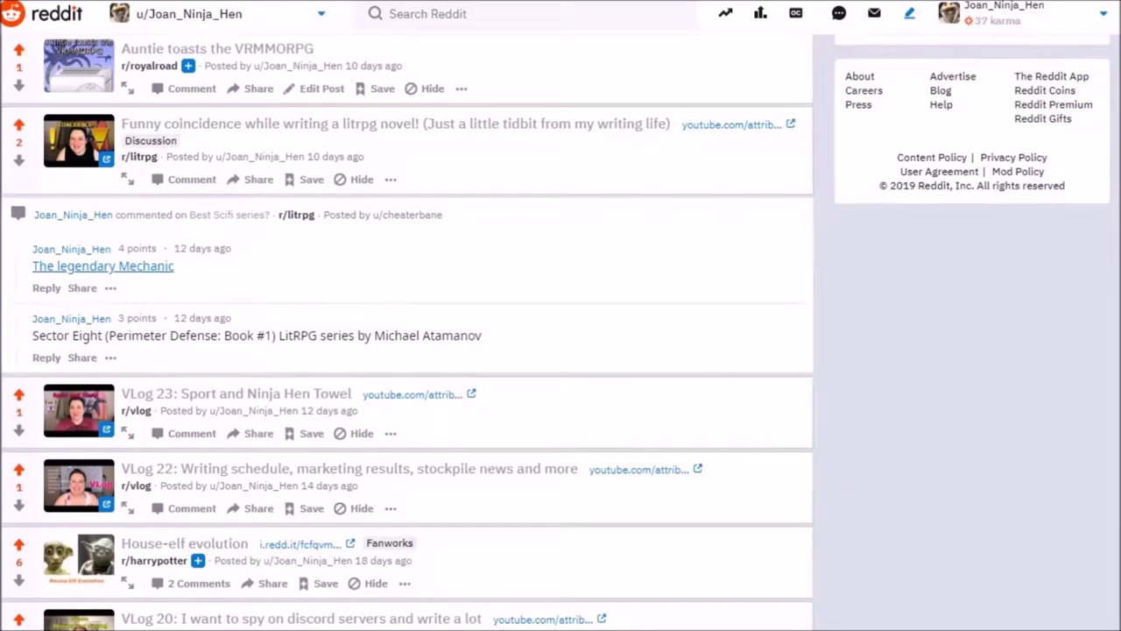
{"action": "scroll", "coordinate": [246, 236], "scroll_direction": "up", "scroll_amount": 3}
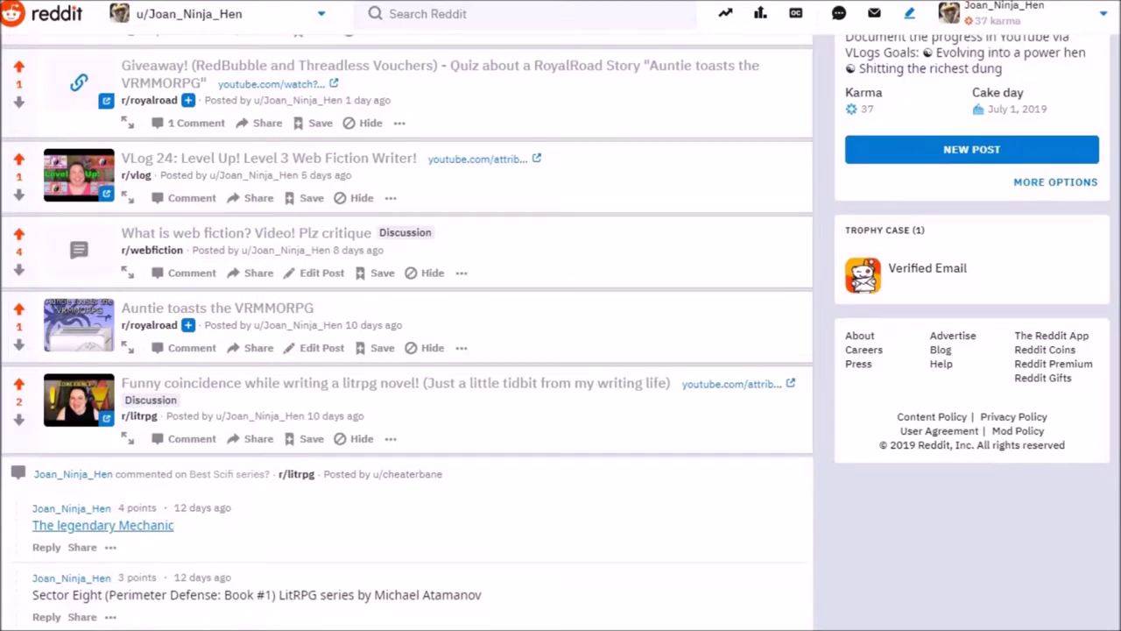
{"action": "scroll", "coordinate": [18, 217], "scroll_direction": "up", "scroll_amount": 2}
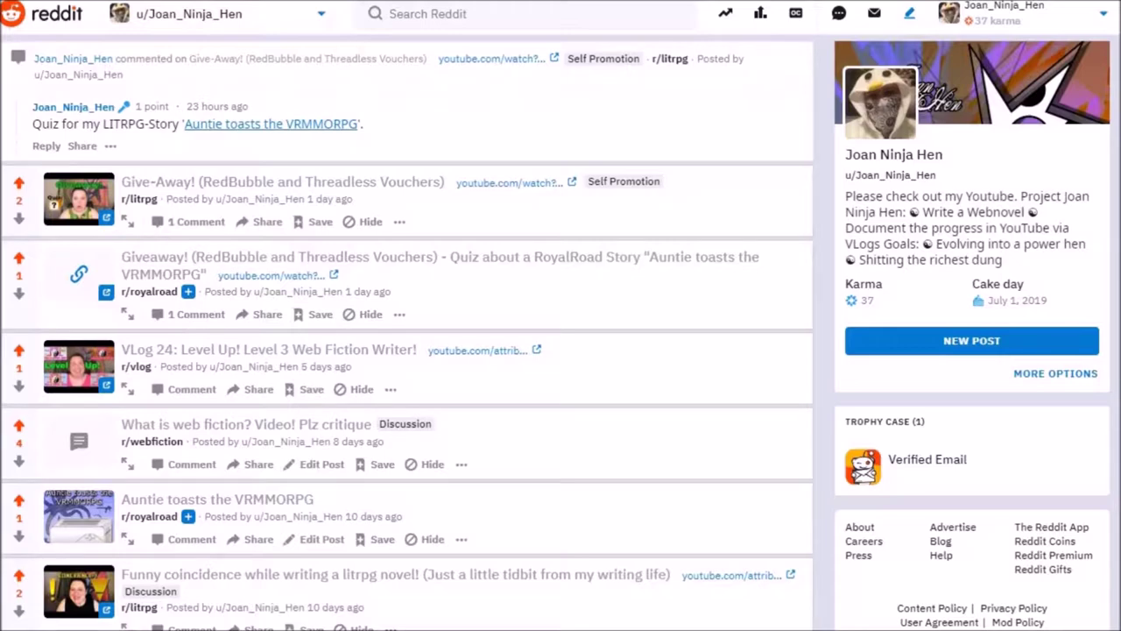
{"action": "key", "text": "F5"}
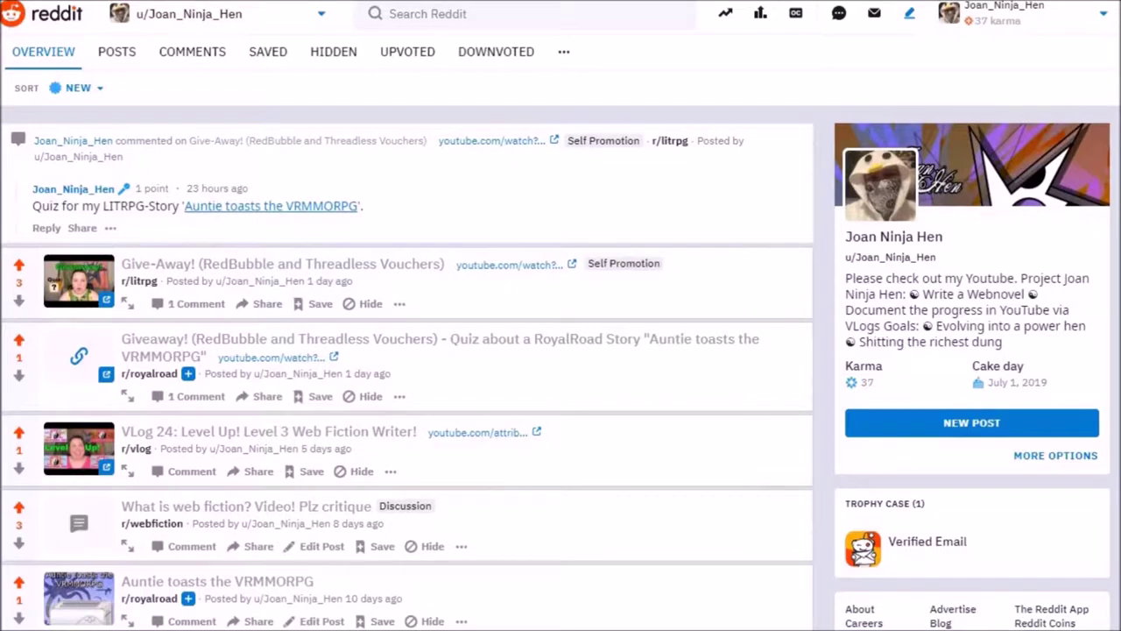
{"action": "scroll", "coordinate": [16, 390], "scroll_direction": "down", "scroll_amount": 2}
{"action": "scroll", "coordinate": [16, 391], "scroll_direction": "down", "scroll_amount": 2}
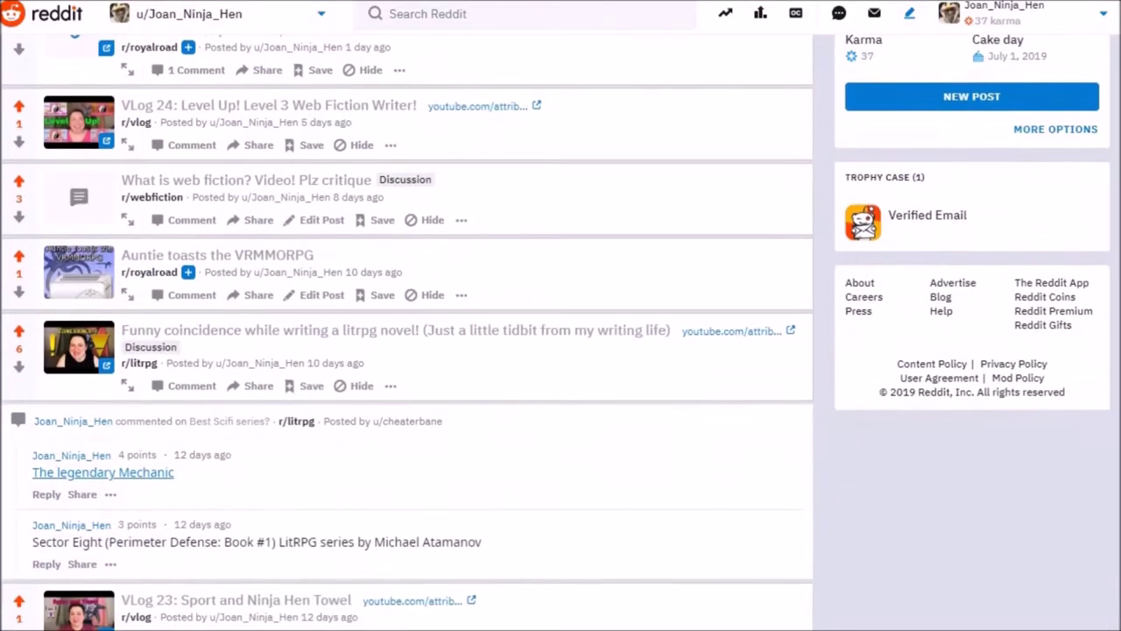
{"action": "left_click", "coordinate": [18, 361]}
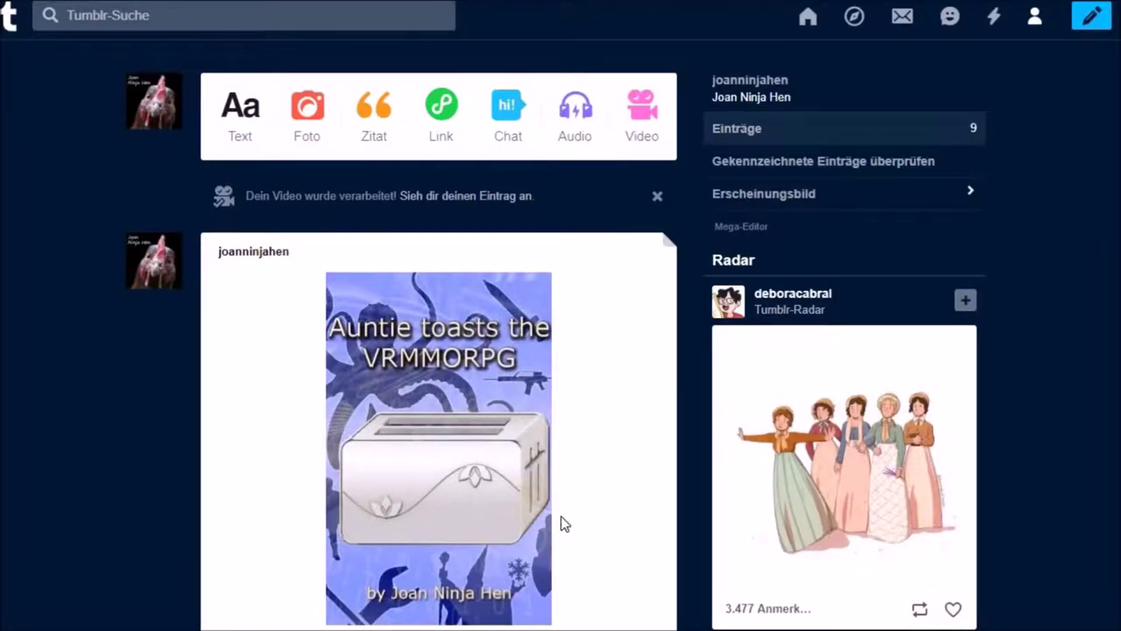
Step: Open the Tumblr account menu listing the blogs and settings
{"action": "left_click", "coordinate": [1038, 17]}
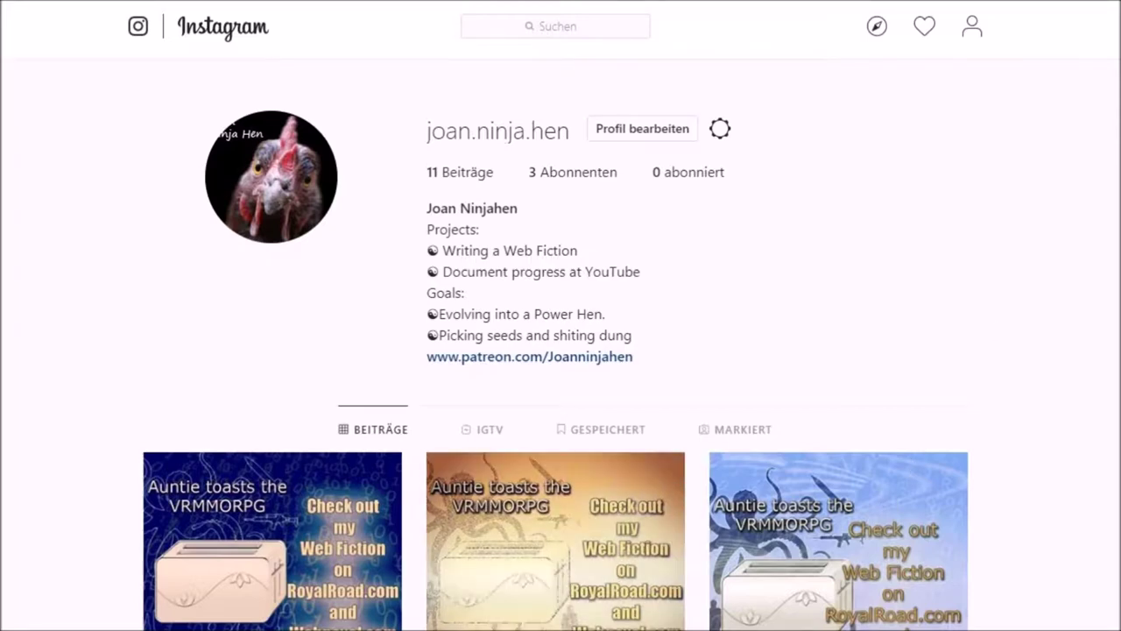
{"action": "scroll", "coordinate": [555, 332], "scroll_direction": "down", "scroll_amount": 2}
{"action": "scroll", "coordinate": [555, 333], "scroll_direction": "down", "scroll_amount": 3}
{"action": "scroll", "coordinate": [555, 333], "scroll_direction": "down", "scroll_amount": 2}
{"action": "scroll", "coordinate": [555, 333], "scroll_direction": "down", "scroll_amount": 1}
{"action": "scroll", "coordinate": [555, 333], "scroll_direction": "down", "scroll_amount": 1}
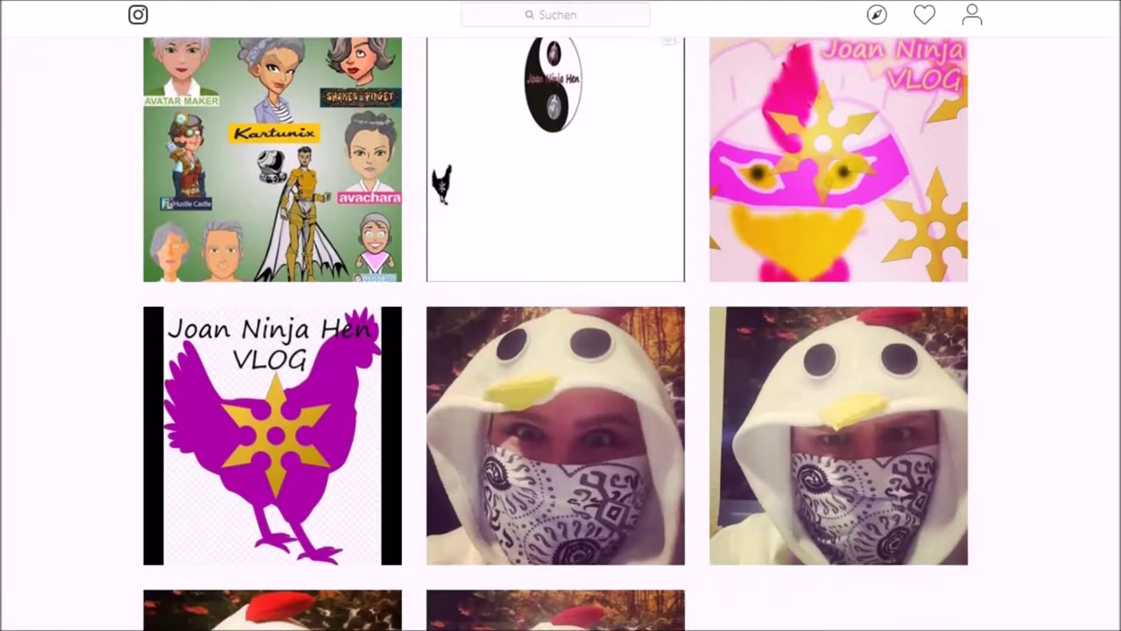
{"action": "scroll", "coordinate": [555, 333], "scroll_direction": "up", "scroll_amount": 1}
{"action": "scroll", "coordinate": [555, 332], "scroll_direction": "up", "scroll_amount": 1}
{"action": "scroll", "coordinate": [555, 333], "scroll_direction": "up", "scroll_amount": 1}
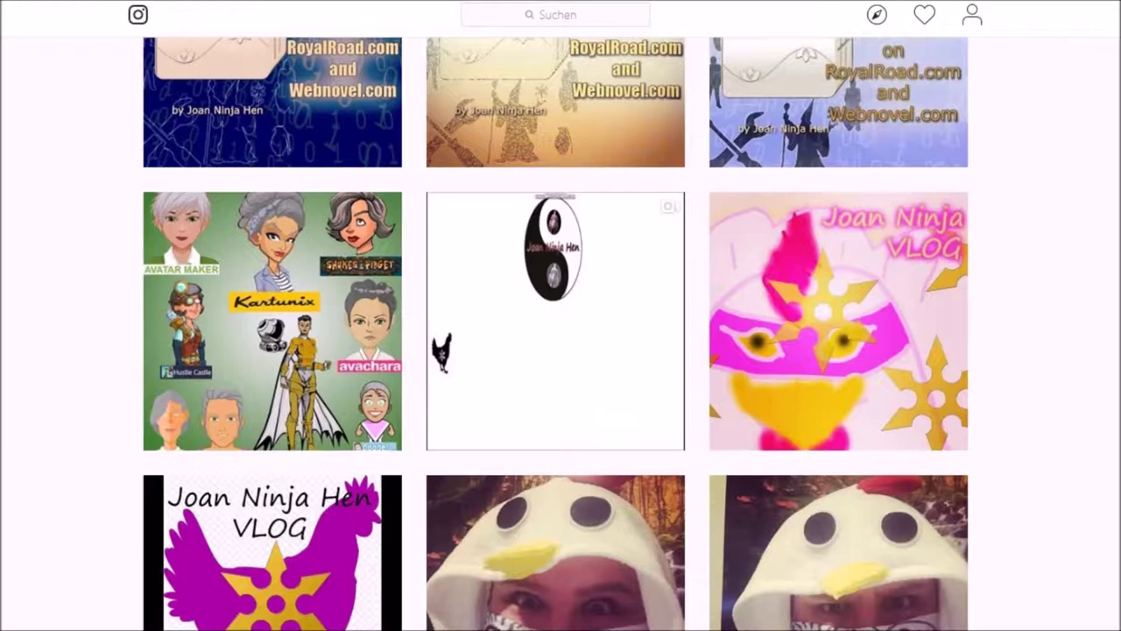
{"action": "scroll", "coordinate": [583, 338], "scroll_direction": "up", "scroll_amount": 1}
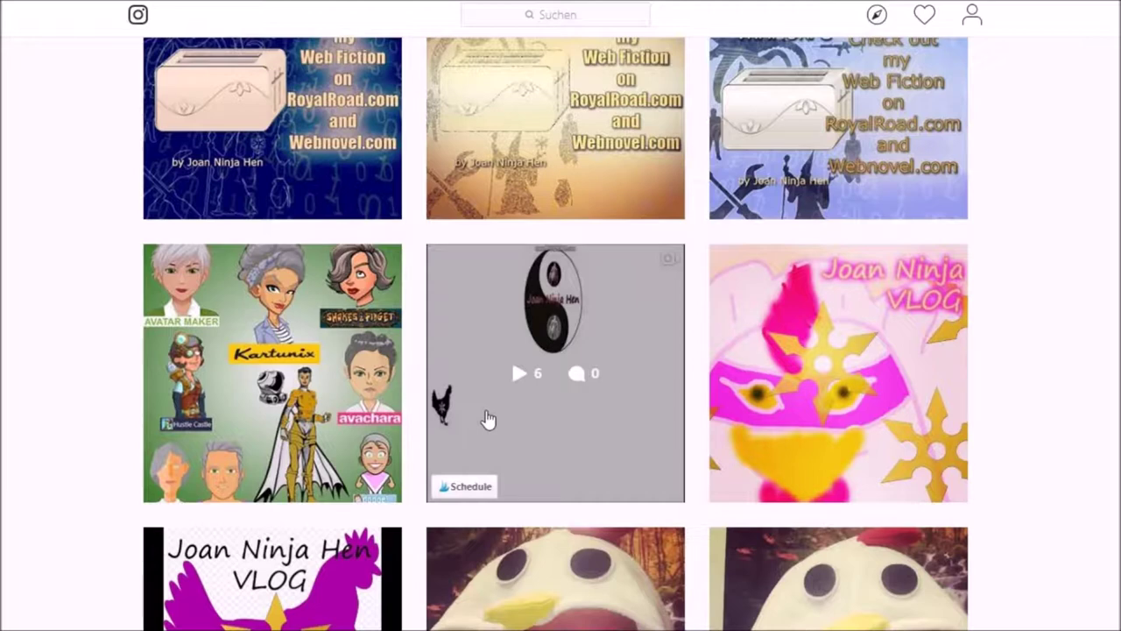
Step: Open the Instagram intro video post, play and pause it, then close it
{"action": "left_click", "coordinate": [488, 420]}
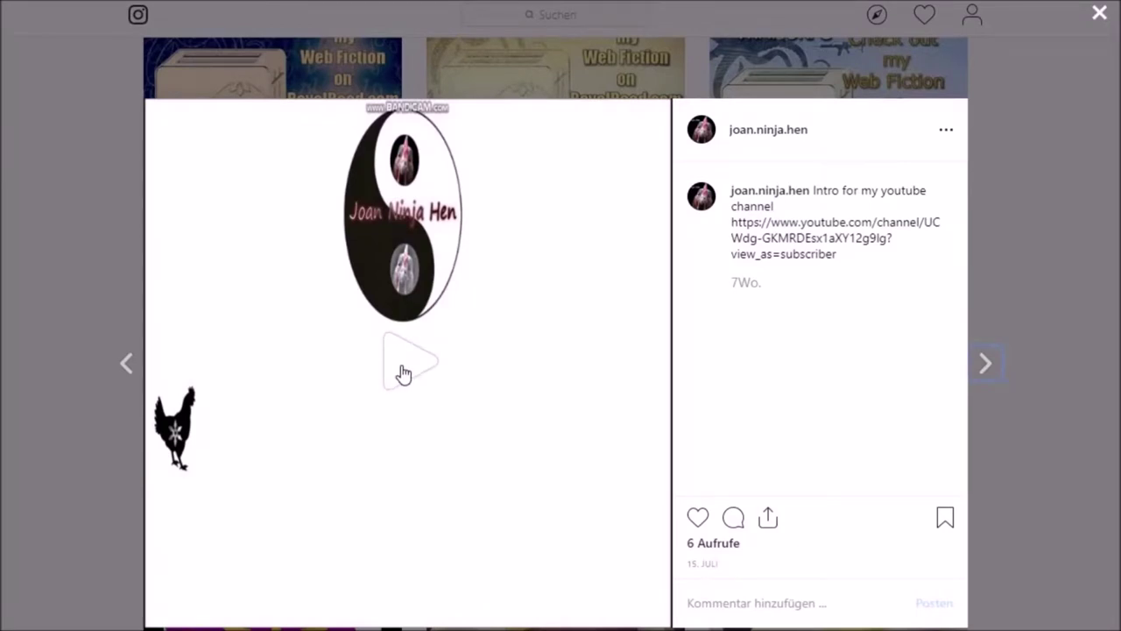
{"action": "left_click", "coordinate": [403, 374]}
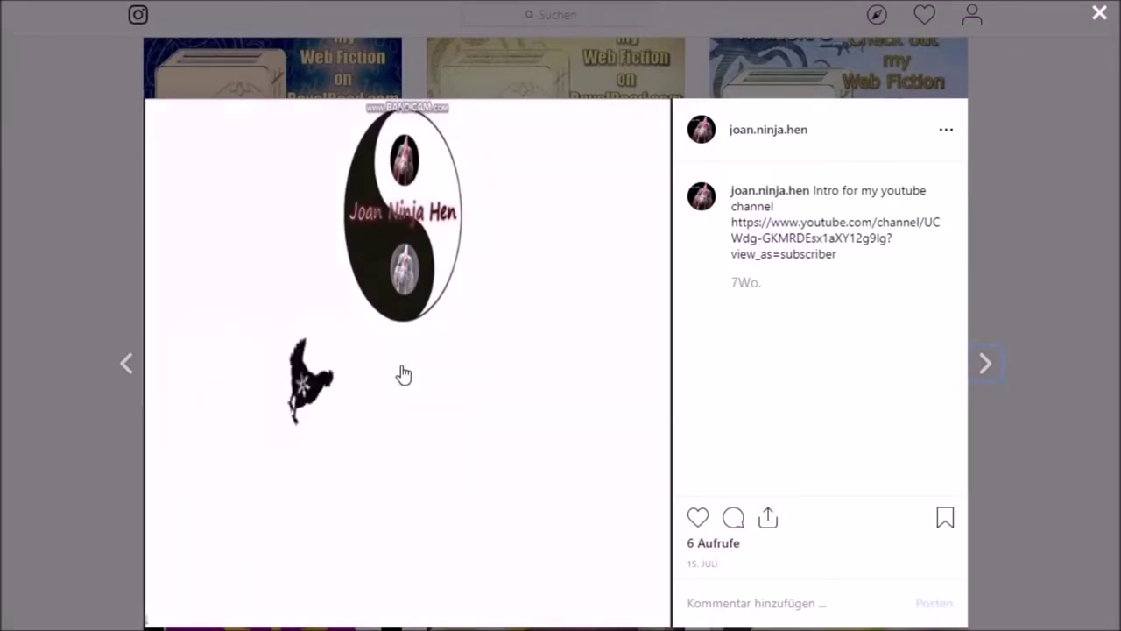
{"action": "left_click", "coordinate": [413, 377]}
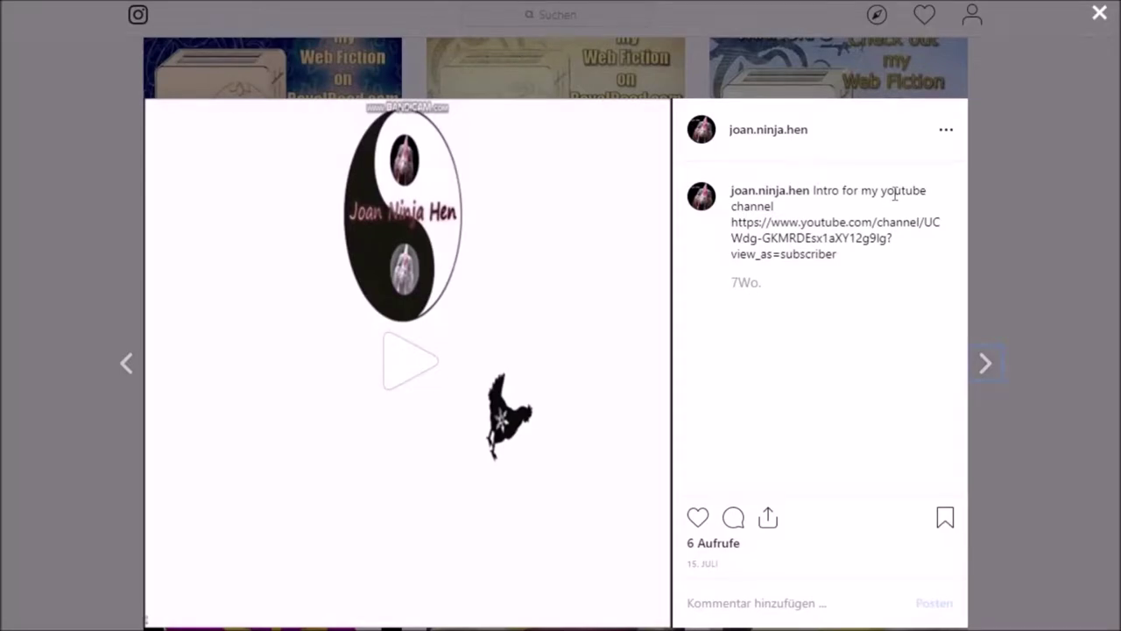
{"action": "key", "text": "Escape"}
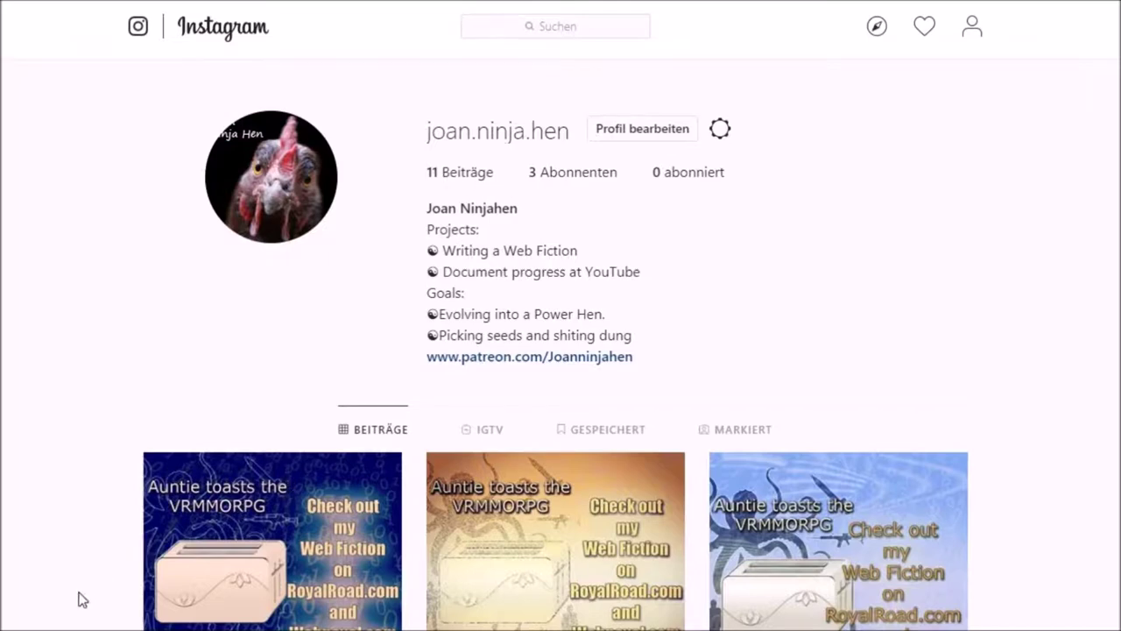
{"action": "scroll", "coordinate": [560, 350], "scroll_direction": "down", "scroll_amount": 10}
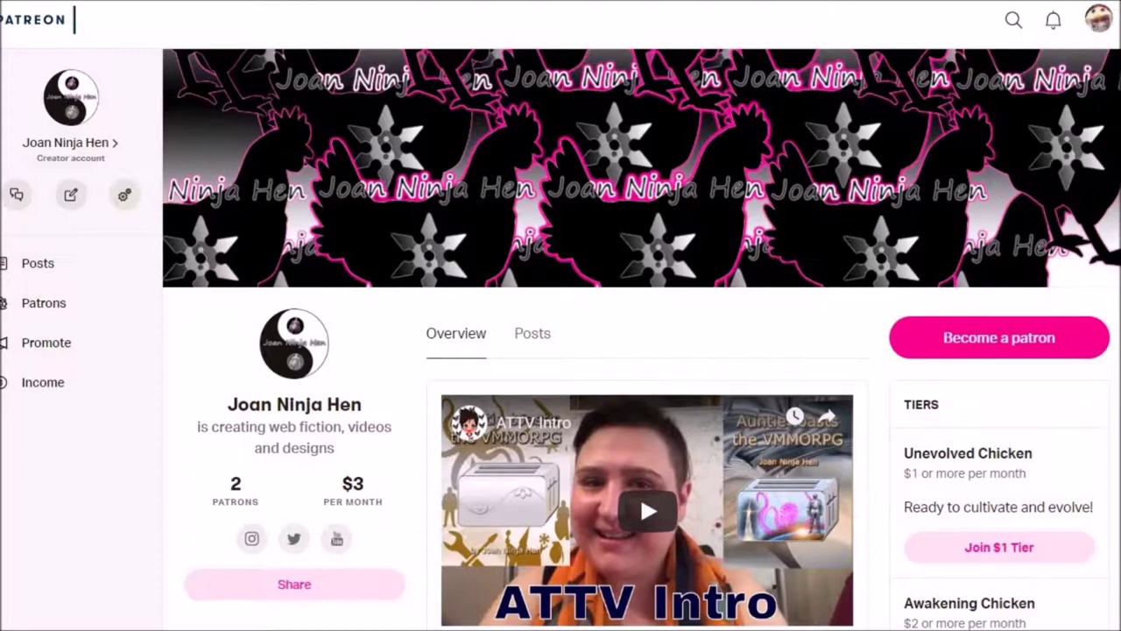
Step: Look over the Patreon creator page, then show the Published posts list under Posts
{"action": "scroll", "coordinate": [641, 339], "scroll_direction": "down", "scroll_amount": 2}
{"action": "scroll", "coordinate": [641, 339], "scroll_direction": "down", "scroll_amount": 6}
{"action": "scroll", "coordinate": [641, 339], "scroll_direction": "up", "scroll_amount": 1}
{"action": "scroll", "coordinate": [641, 339], "scroll_direction": "up", "scroll_amount": 3}
{"action": "scroll", "coordinate": [641, 339], "scroll_direction": "up", "scroll_amount": 1}
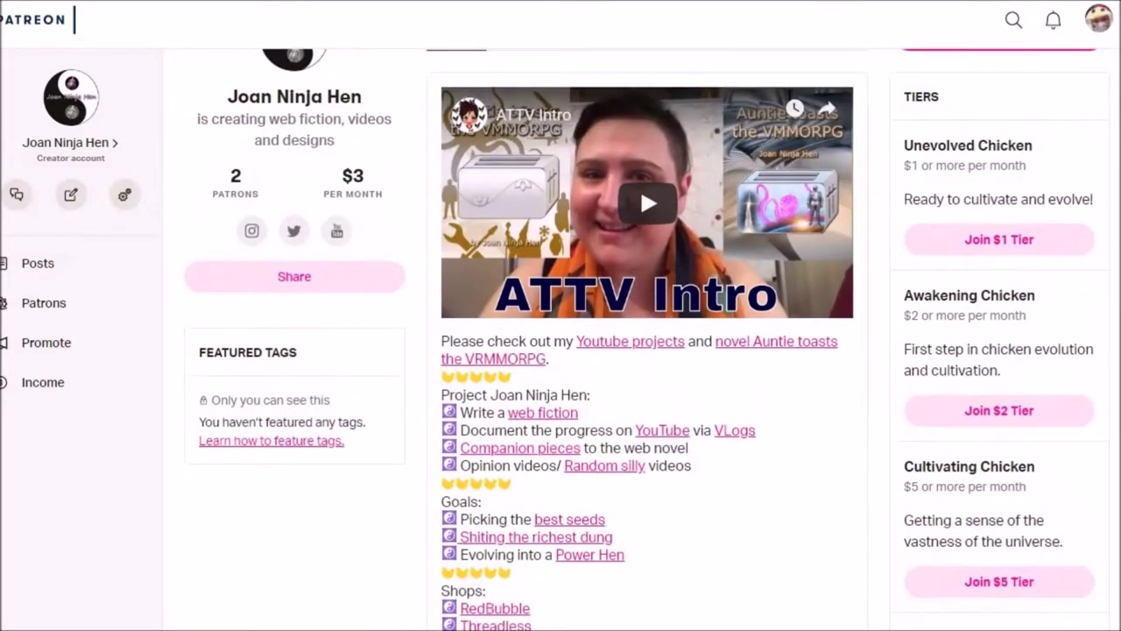
{"action": "scroll", "coordinate": [641, 339], "scroll_direction": "up", "scroll_amount": 1}
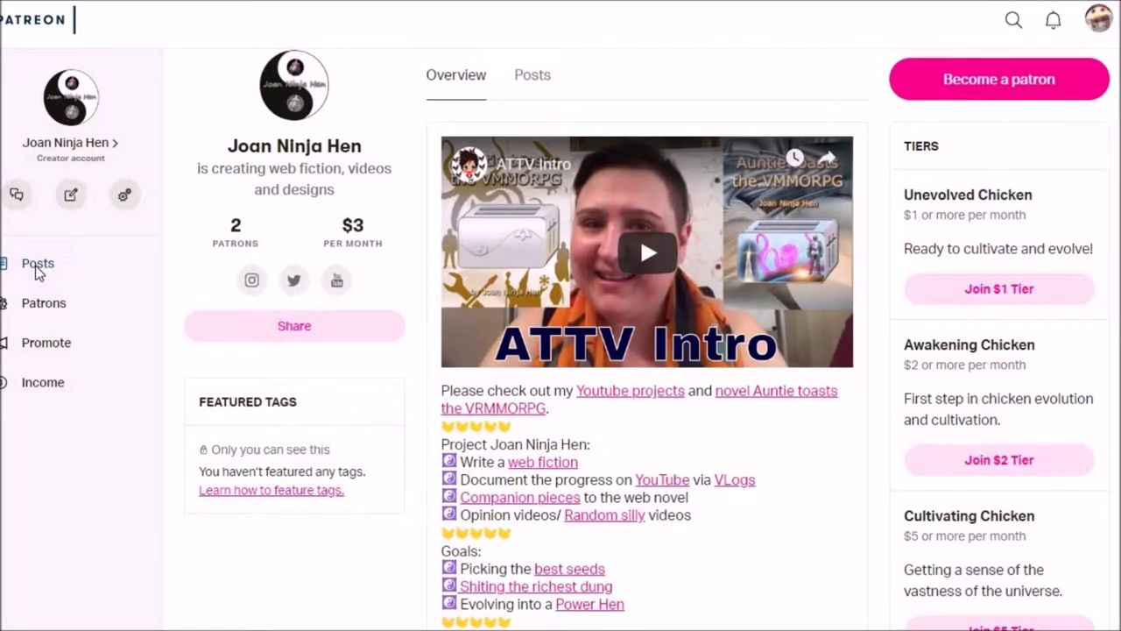
{"action": "left_click", "coordinate": [37, 267]}
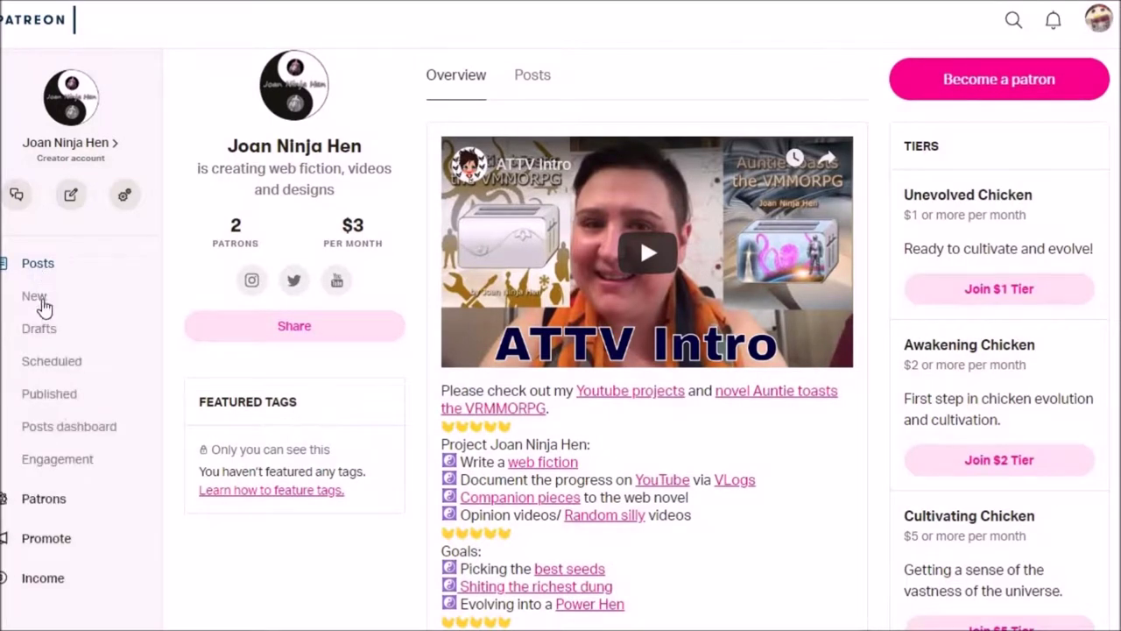
{"action": "left_click", "coordinate": [68, 395]}
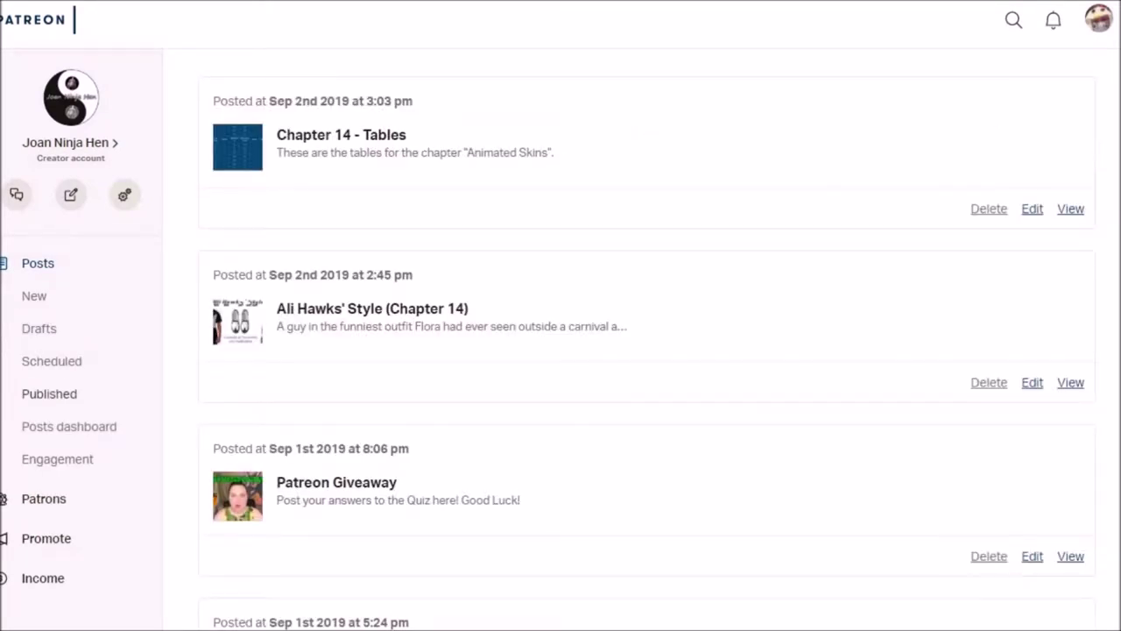
Step: Scroll to the Patreon monthly post-count table for Jul–Sep 2019, then return to Calc
{"action": "scroll", "coordinate": [1091, 500], "scroll_direction": "down", "scroll_amount": 2}
{"action": "scroll", "coordinate": [1091, 500], "scroll_direction": "down", "scroll_amount": 10}
{"action": "scroll", "coordinate": [1112, 451], "scroll_direction": "down", "scroll_amount": 10}
{"action": "scroll", "coordinate": [1111, 450], "scroll_direction": "down", "scroll_amount": 5}
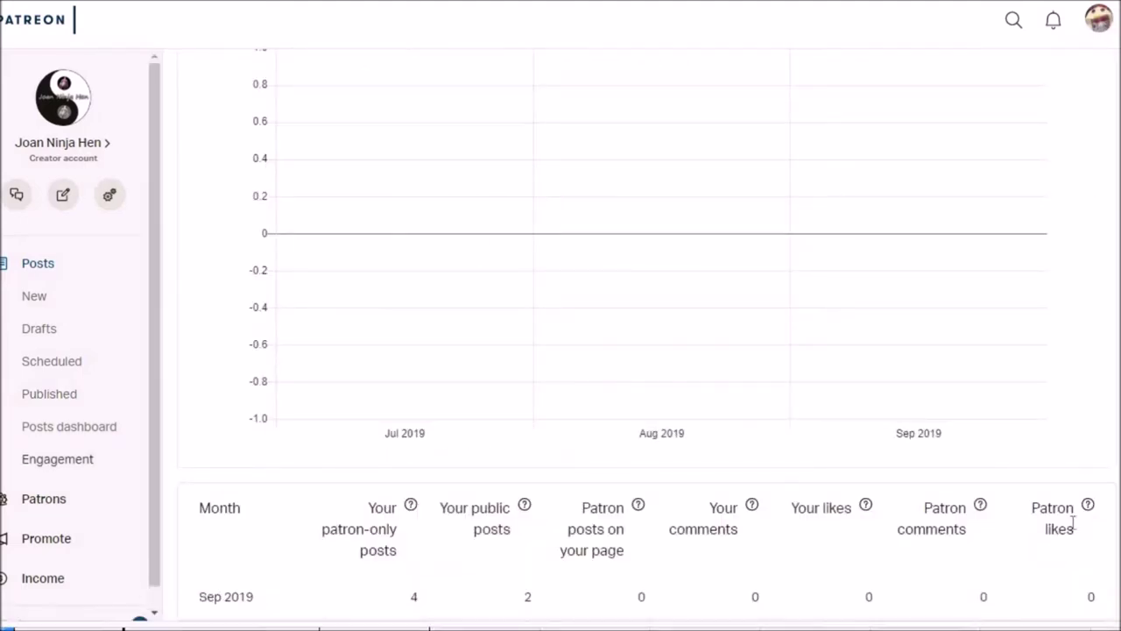
{"action": "scroll", "coordinate": [1072, 523], "scroll_direction": "down", "scroll_amount": 2}
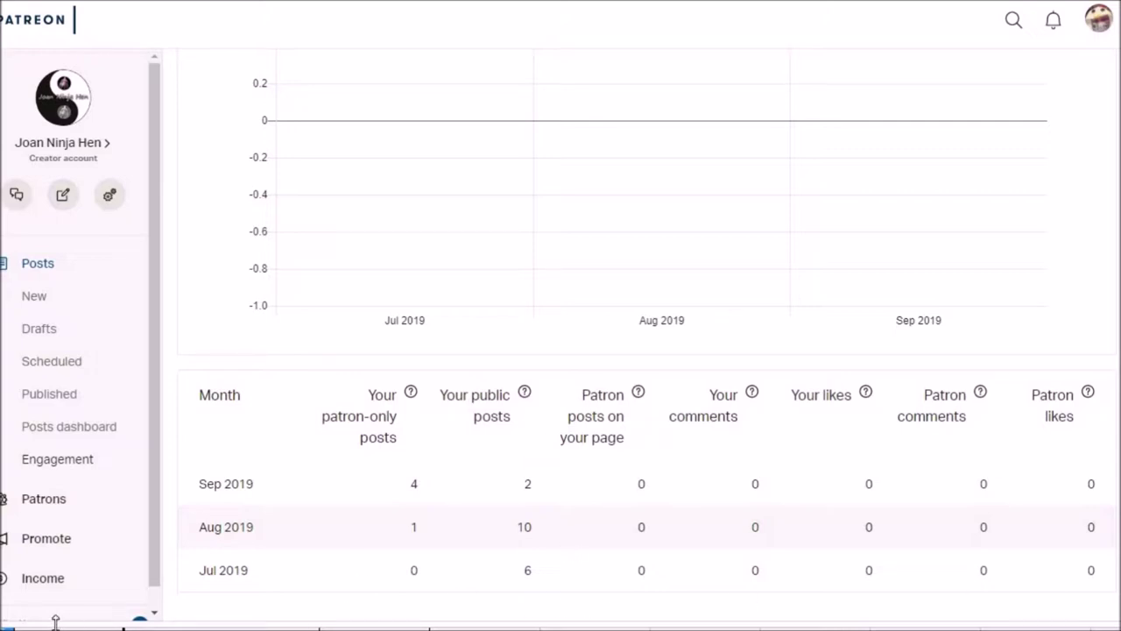
{"action": "mouse_move", "coordinate": [751, 505]}
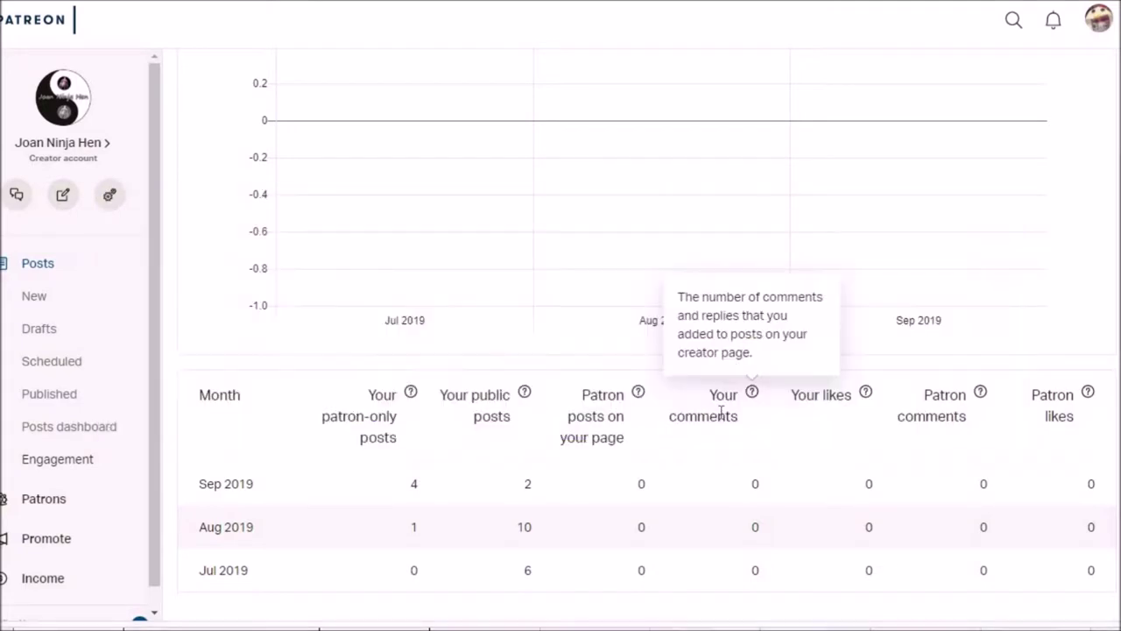
{"action": "key", "text": "alt+Tab"}
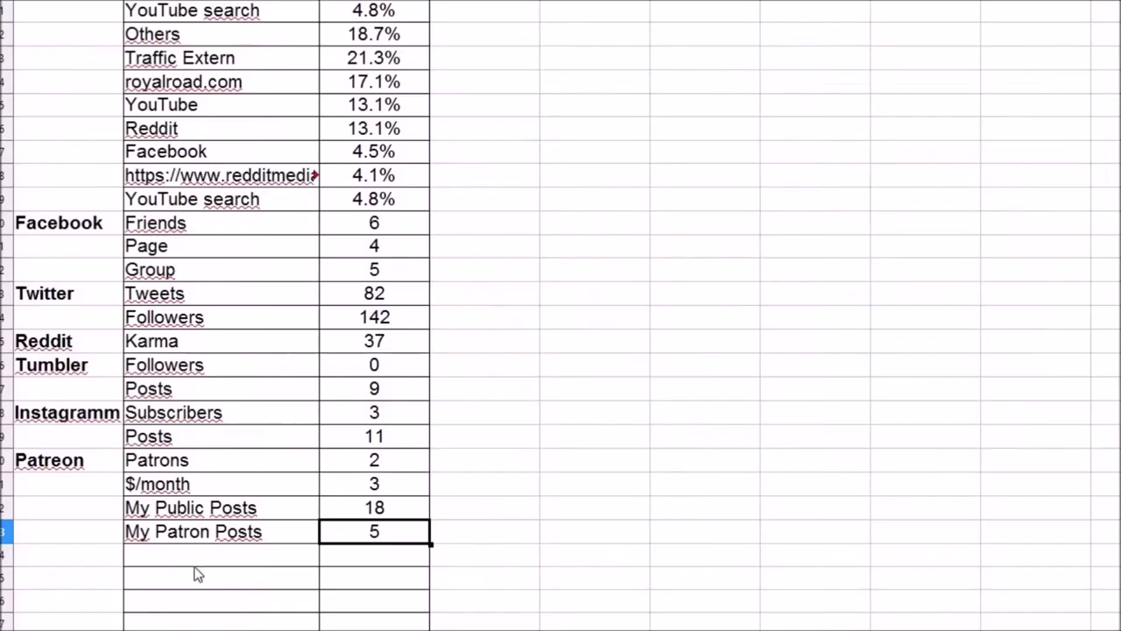
Step: Add a Rest label in B24 with the value 0 in C24
{"action": "left_click", "coordinate": [248, 560]}
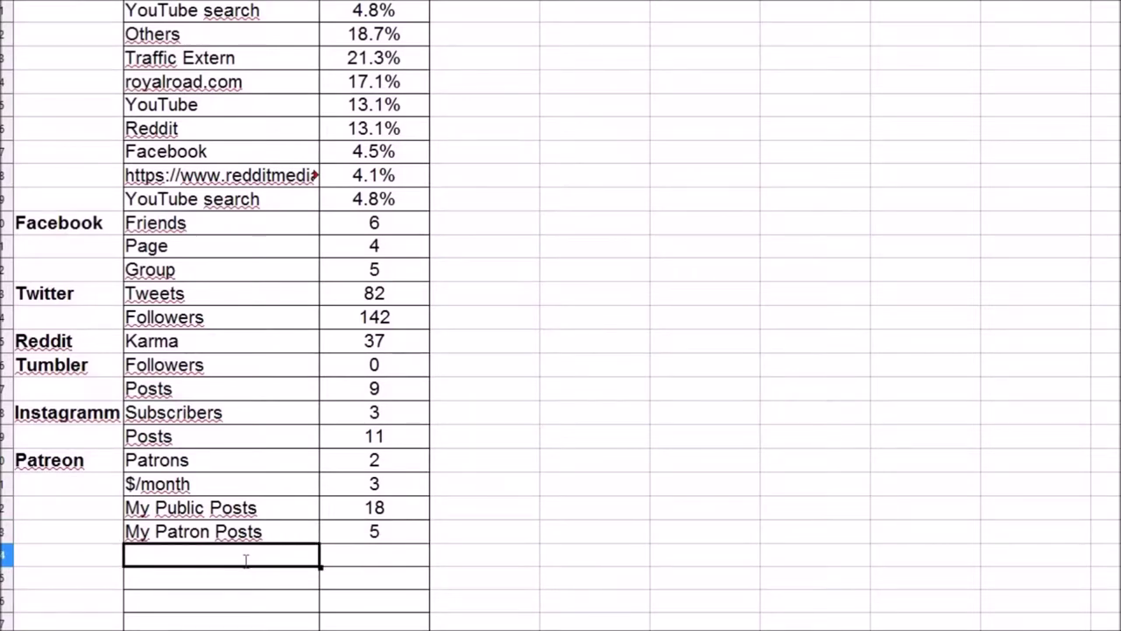
{"action": "type", "text": "Rest"}
{"action": "key", "text": "Tab"}
{"action": "type", "text": "0"}
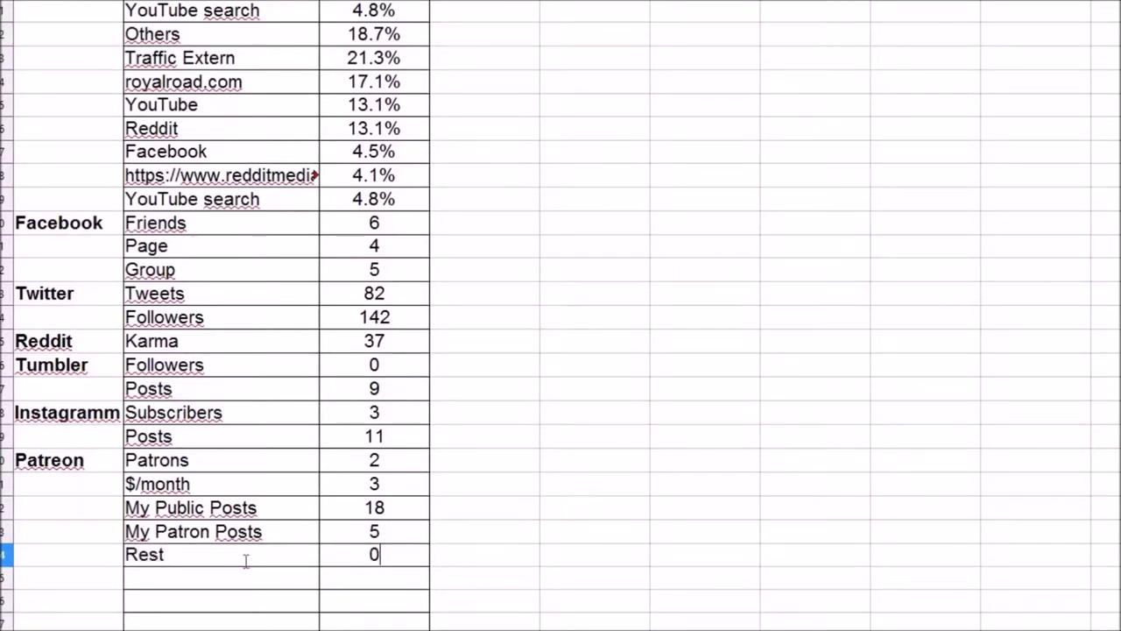
{"action": "key", "text": "Return"}
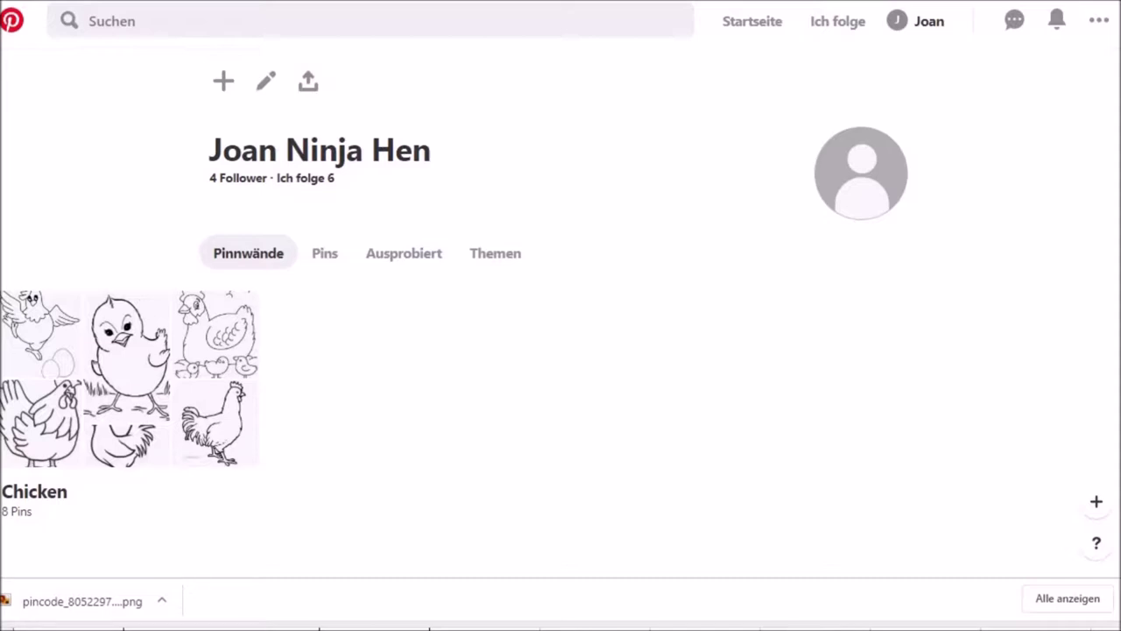
{"action": "mouse_move", "coordinate": [131, 408]}
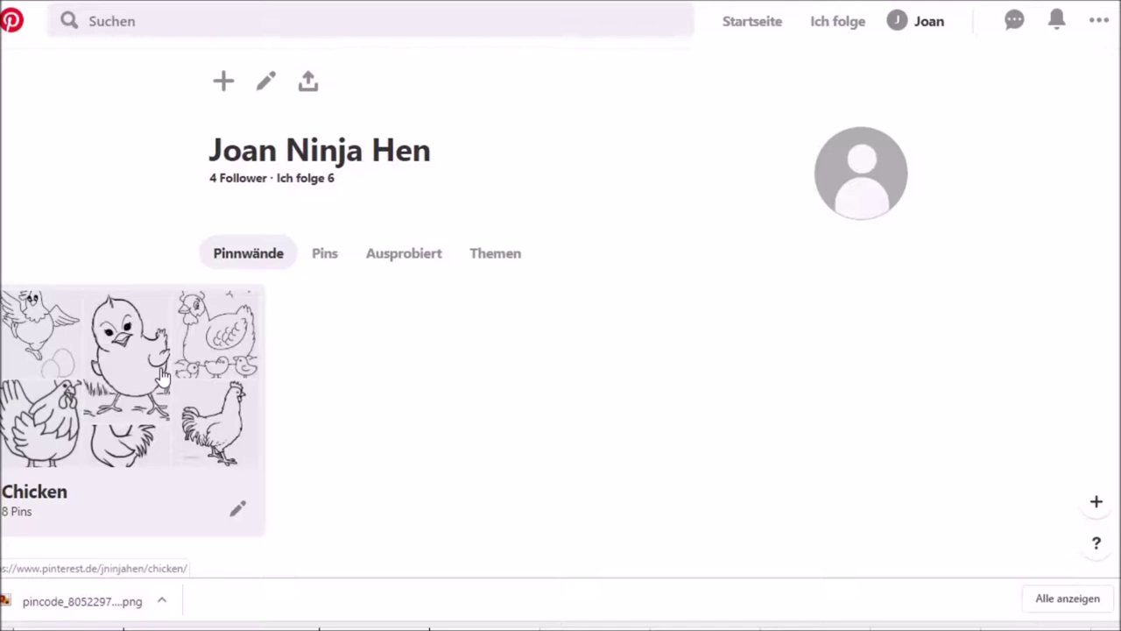
Step: Open the Pinterest profile's list of 4 followers
{"action": "left_click", "coordinate": [236, 179]}
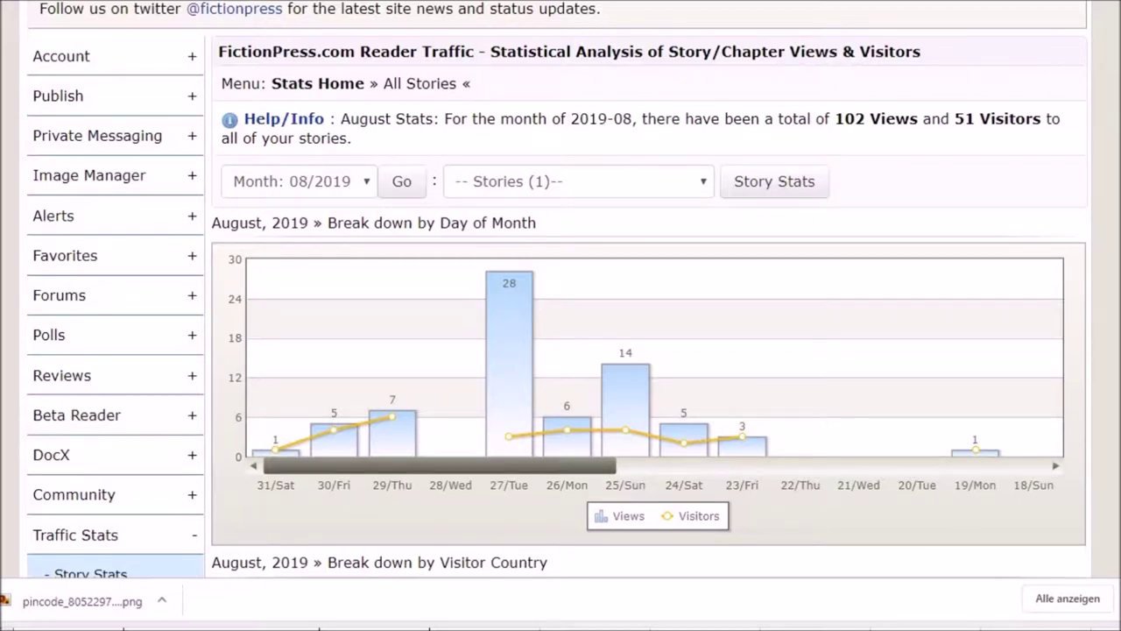
Step: Load the FictionPress traffic stats for June 2019, then for July 2019
{"action": "scroll", "coordinate": [560, 315], "scroll_direction": "up", "scroll_amount": 2}
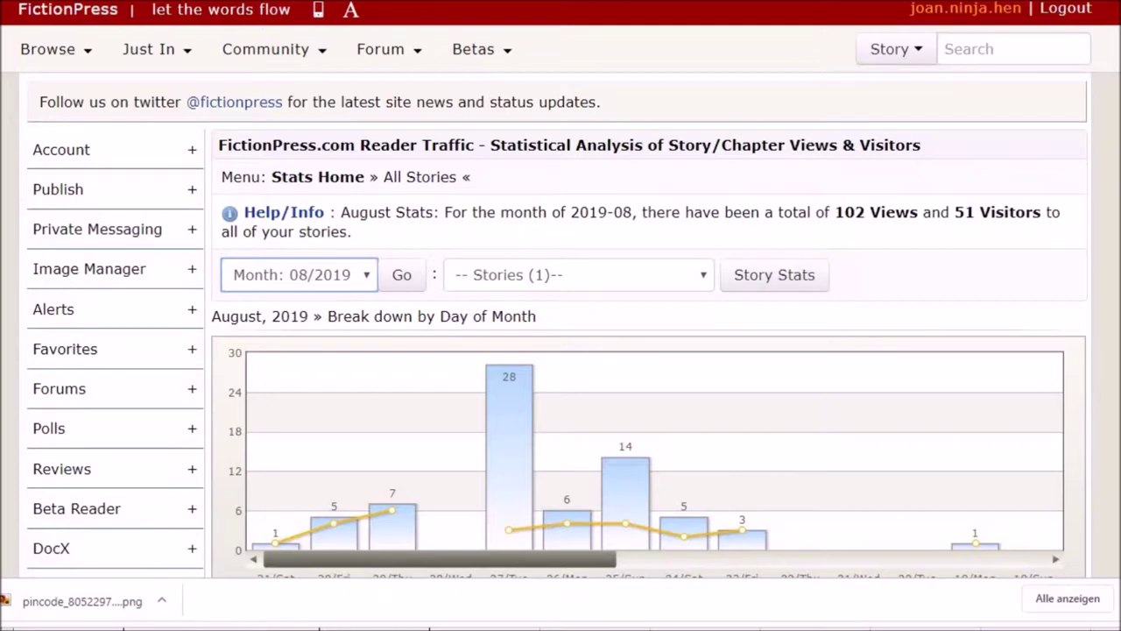
{"action": "scroll", "coordinate": [561, 315], "scroll_direction": "down", "scroll_amount": 3}
{"action": "scroll", "coordinate": [368, 219], "scroll_direction": "up", "scroll_amount": 2}
{"action": "left_click", "coordinate": [366, 214]}
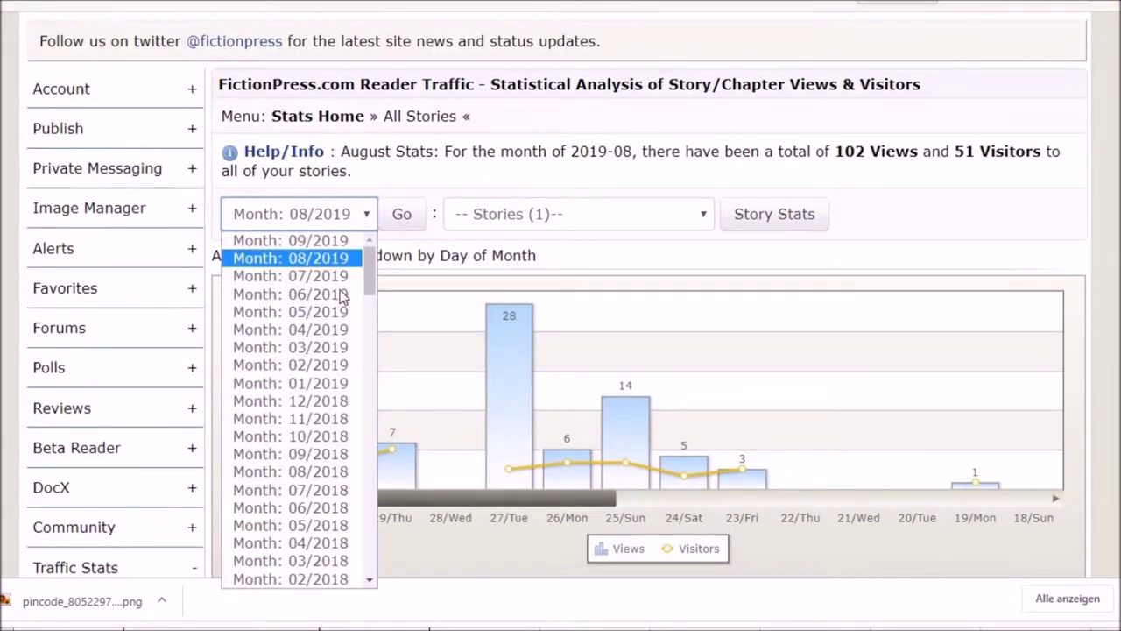
{"action": "left_click", "coordinate": [339, 296]}
{"action": "left_click", "coordinate": [401, 217]}
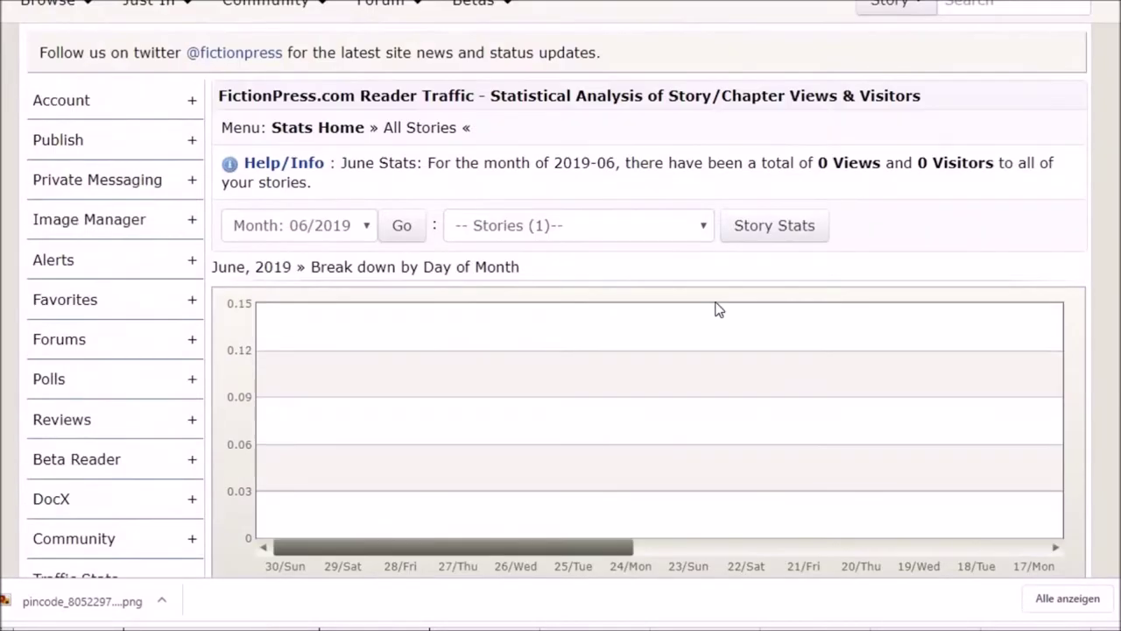
{"action": "left_click", "coordinate": [366, 225]}
{"action": "left_click", "coordinate": [338, 285]}
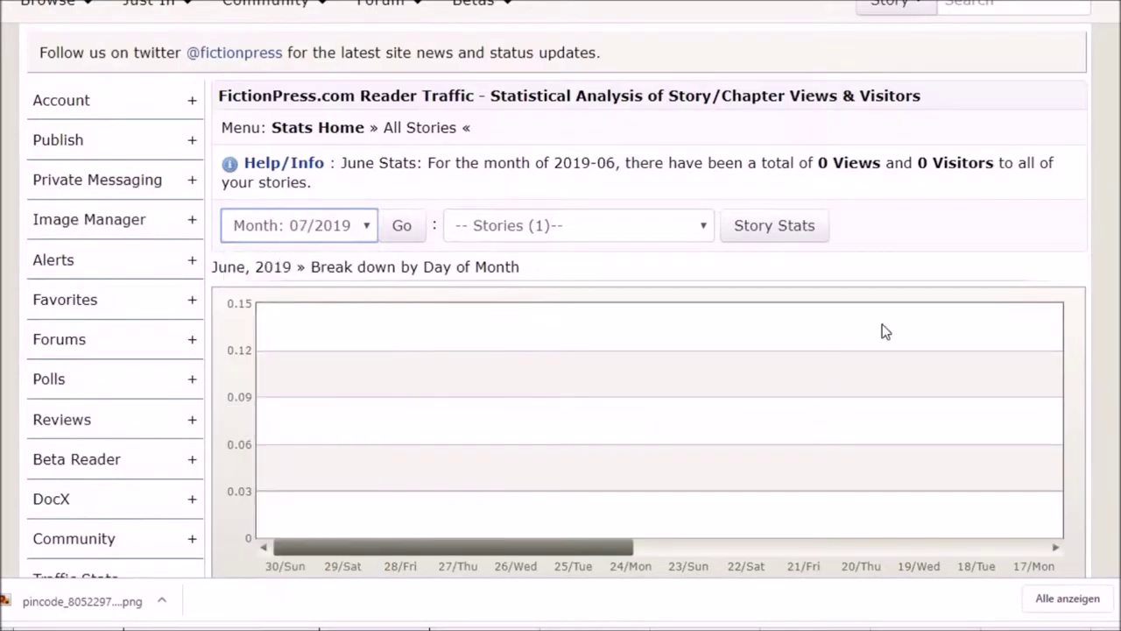
{"action": "left_click", "coordinate": [661, 225]}
{"action": "left_click", "coordinate": [491, 270]}
{"action": "left_click", "coordinate": [400, 226]}
Step: Show and review the traffic stats for the story Auntie toasts the VRMMORPG
{"action": "scroll", "coordinate": [665, 350], "scroll_direction": "down", "scroll_amount": 10}
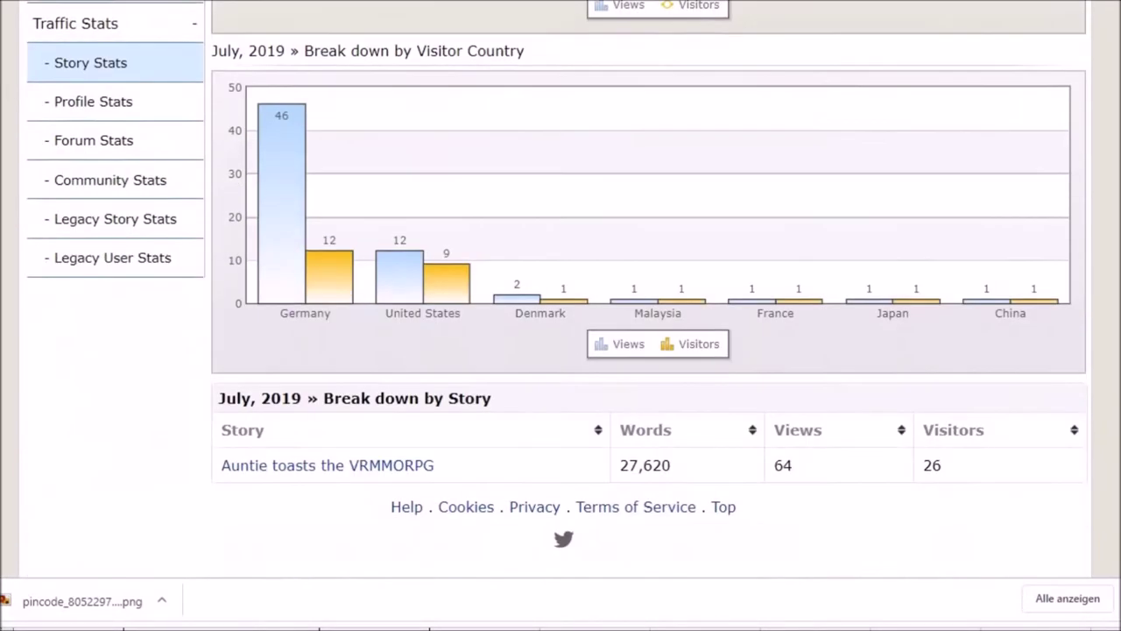
{"action": "scroll", "coordinate": [1110, 191], "scroll_direction": "up", "scroll_amount": 10}
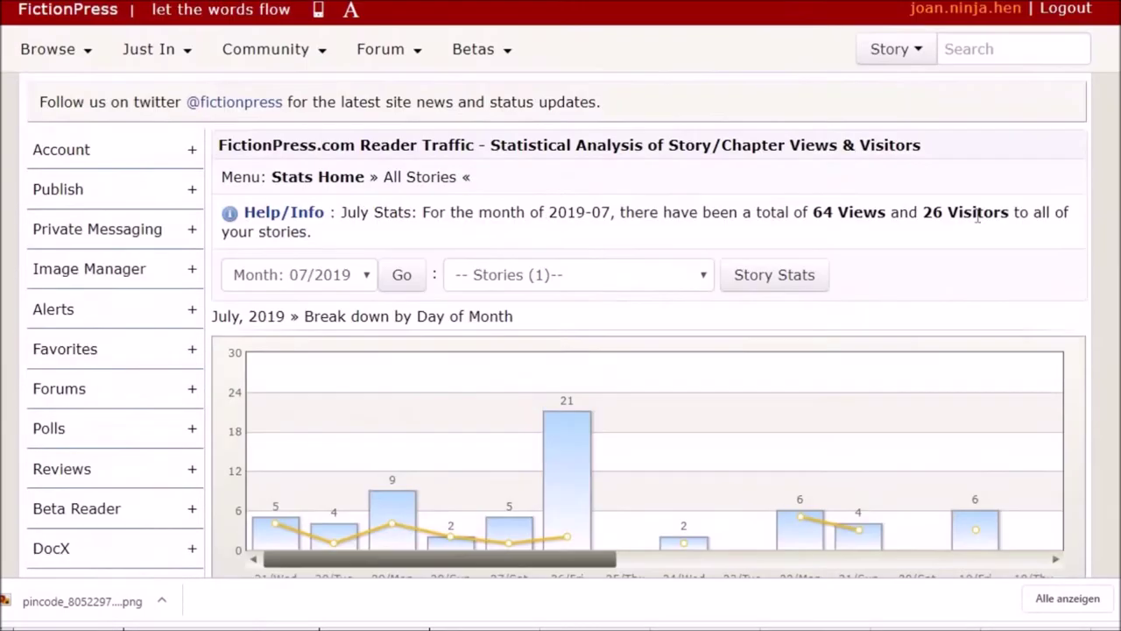
{"action": "left_click", "coordinate": [696, 282]}
{"action": "left_click", "coordinate": [681, 321]}
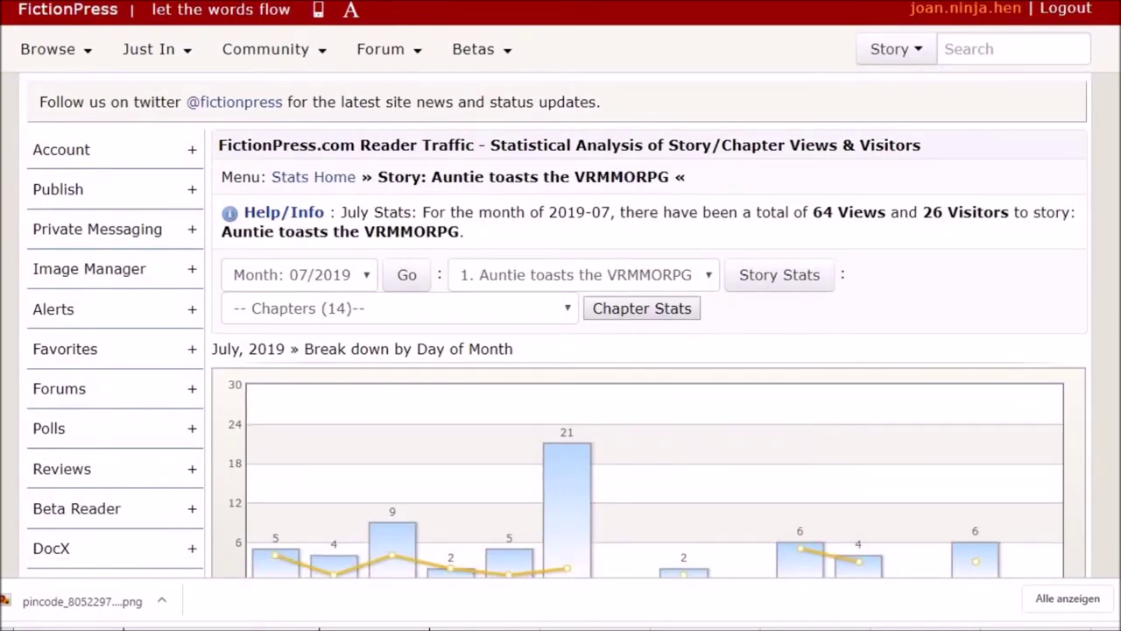
{"action": "scroll", "coordinate": [865, 306], "scroll_direction": "down", "scroll_amount": 10}
{"action": "scroll", "coordinate": [865, 306], "scroll_direction": "down", "scroll_amount": 5}
{"action": "scroll", "coordinate": [648, 289], "scroll_direction": "up", "scroll_amount": 1}
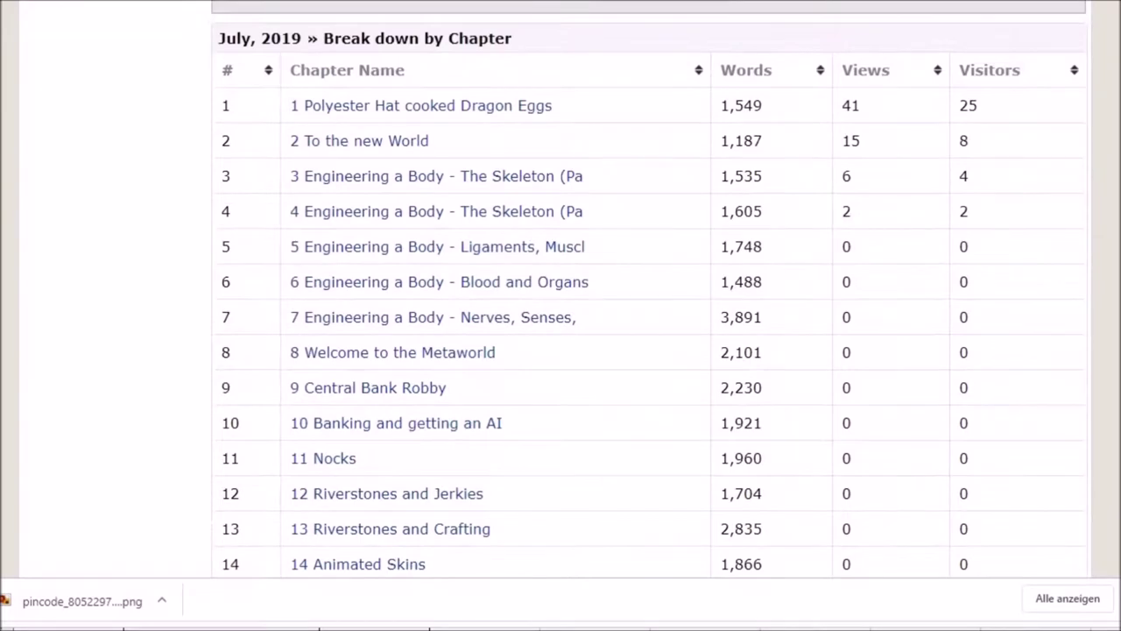
{"action": "scroll", "coordinate": [648, 289], "scroll_direction": "down", "scroll_amount": 2}
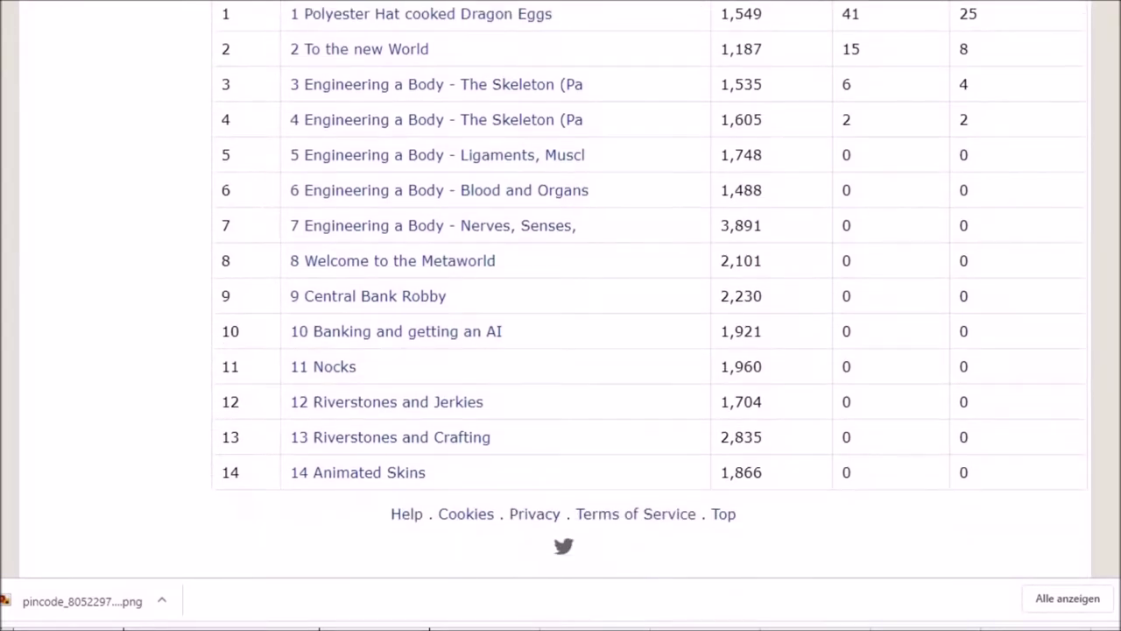
{"action": "scroll", "coordinate": [648, 289], "scroll_direction": "up", "scroll_amount": 1}
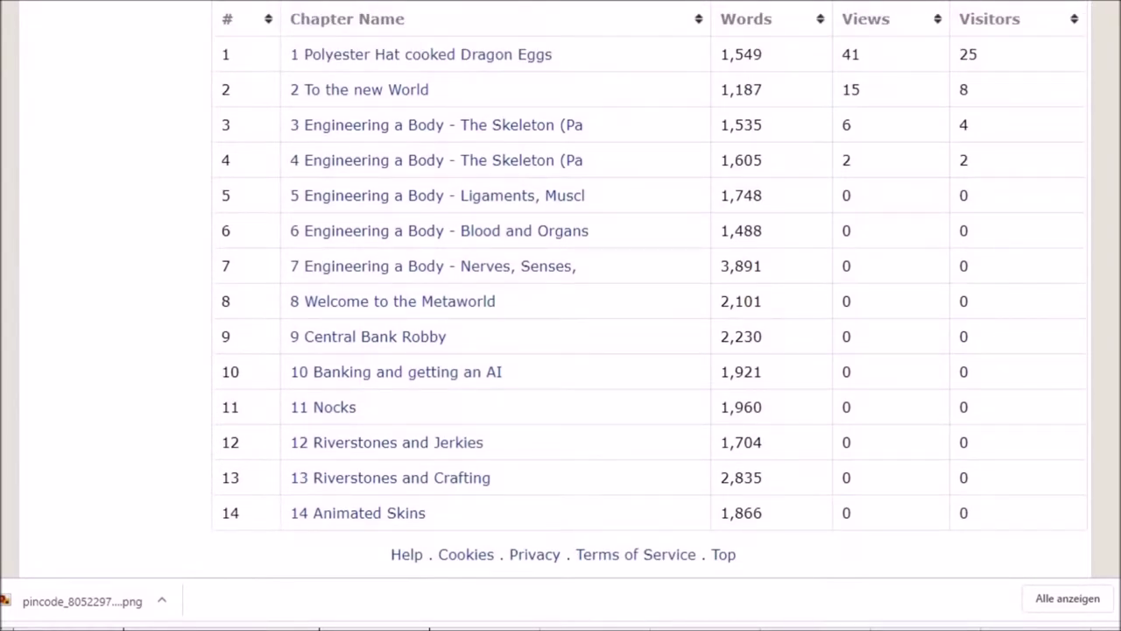
{"action": "scroll", "coordinate": [648, 289], "scroll_direction": "up", "scroll_amount": 1}
{"action": "scroll", "coordinate": [648, 289], "scroll_direction": "up", "scroll_amount": 8}
{"action": "scroll", "coordinate": [648, 289], "scroll_direction": "up", "scroll_amount": 2}
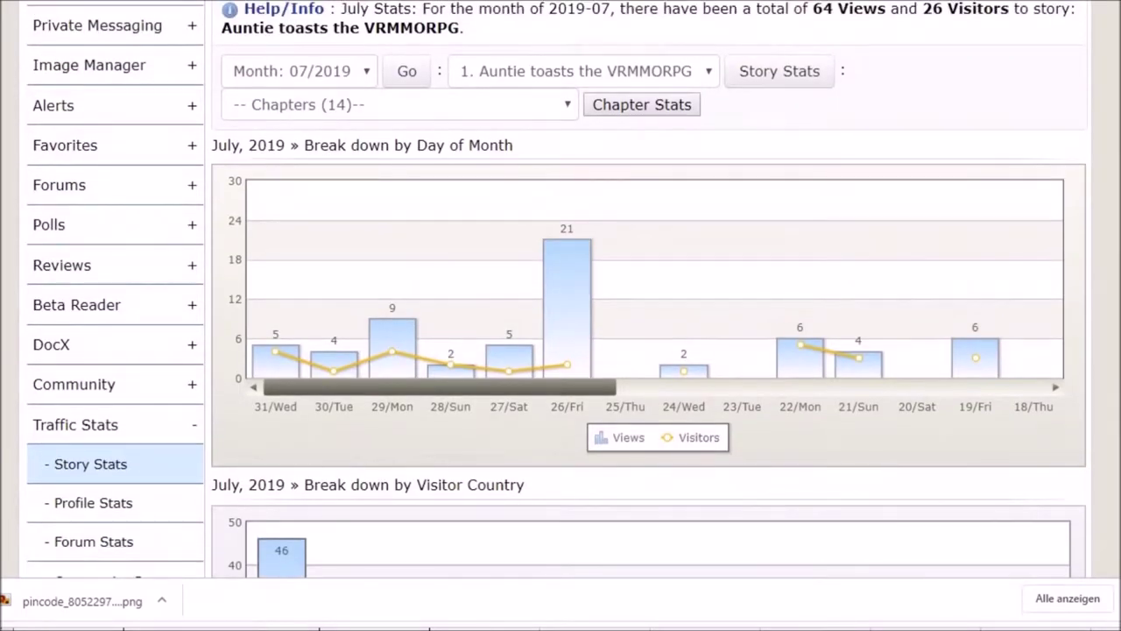
{"action": "scroll", "coordinate": [648, 289], "scroll_direction": "down", "scroll_amount": 5}
{"action": "scroll", "coordinate": [648, 289], "scroll_direction": "down", "scroll_amount": 3}
{"action": "scroll", "coordinate": [648, 289], "scroll_direction": "up", "scroll_amount": 2}
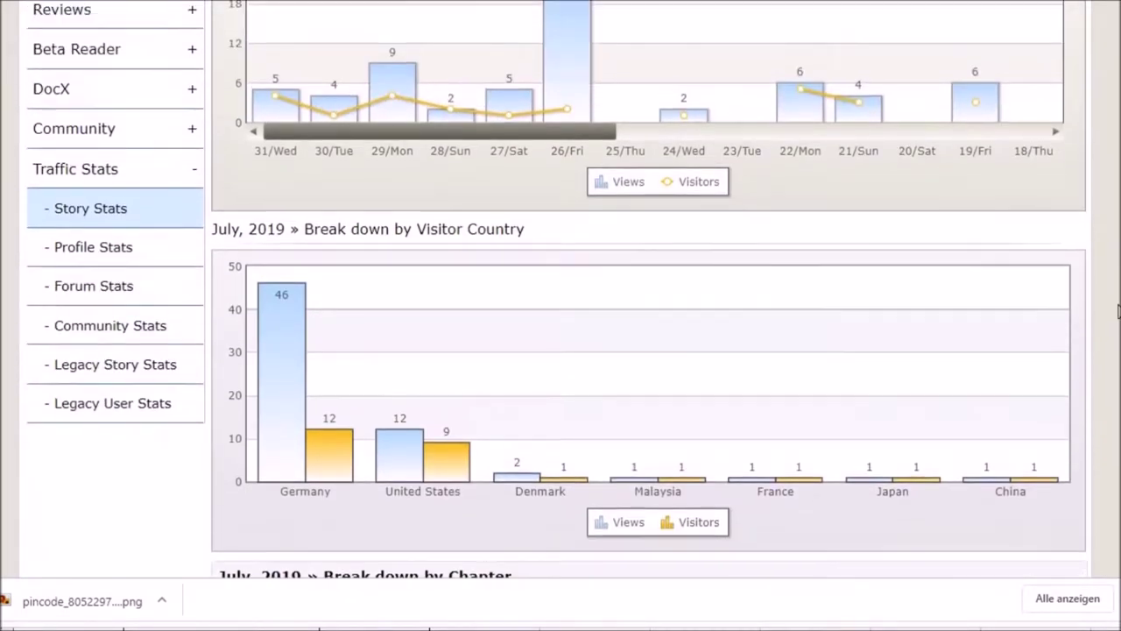
{"action": "scroll", "coordinate": [648, 289], "scroll_direction": "down", "scroll_amount": 4}
{"action": "scroll", "coordinate": [845, 237], "scroll_direction": "down", "scroll_amount": 10}
{"action": "scroll", "coordinate": [845, 237], "scroll_direction": "up", "scroll_amount": 12}
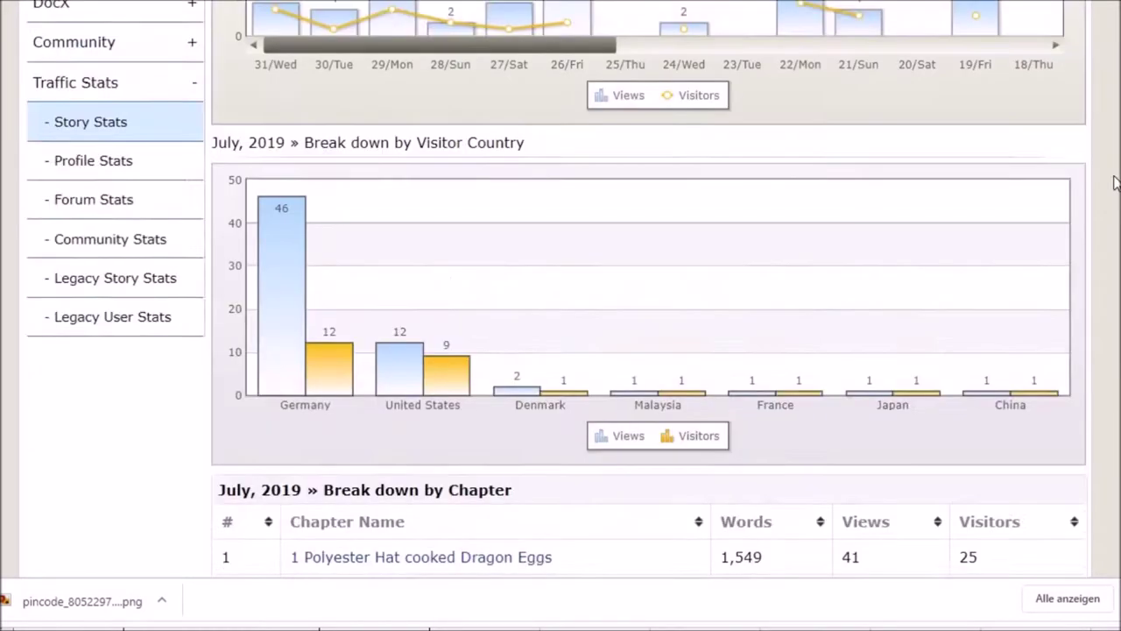
{"action": "scroll", "coordinate": [846, 237], "scroll_direction": "up", "scroll_amount": 11}
{"action": "scroll", "coordinate": [845, 236], "scroll_direction": "up", "scroll_amount": 1}
{"action": "scroll", "coordinate": [845, 237], "scroll_direction": "down", "scroll_amount": 1}
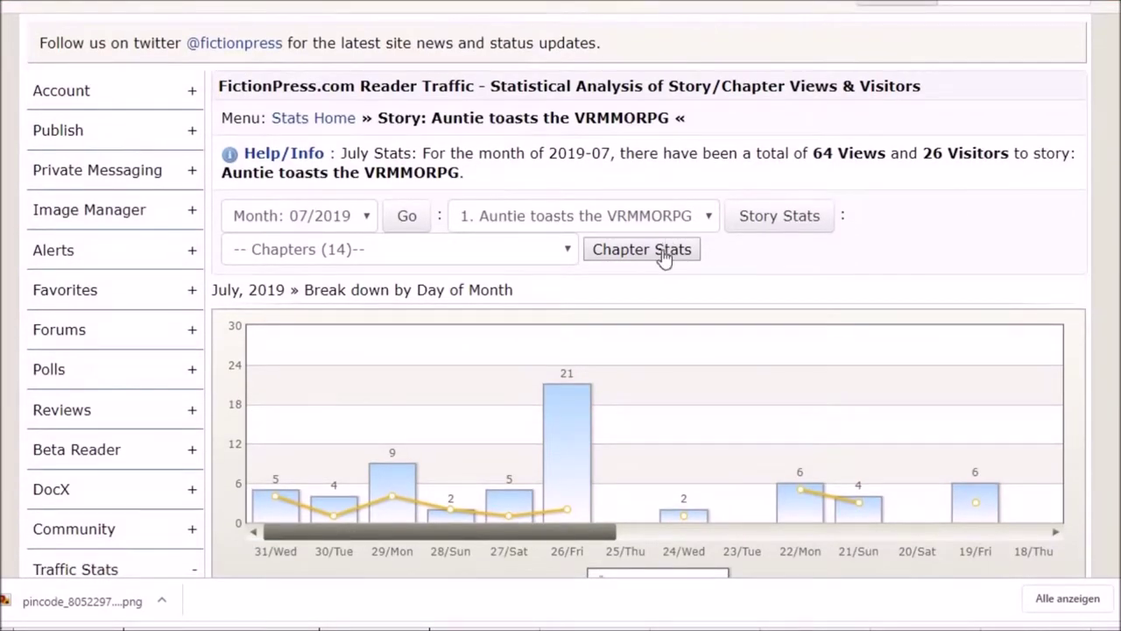
{"action": "scroll", "coordinate": [411, 218], "scroll_direction": "up", "scroll_amount": 2}
{"action": "scroll", "coordinate": [634, 235], "scroll_direction": "down", "scroll_amount": 9}
{"action": "scroll", "coordinate": [634, 235], "scroll_direction": "down", "scroll_amount": 4}
{"action": "scroll", "coordinate": [634, 234], "scroll_direction": "up", "scroll_amount": 3}
{"action": "scroll", "coordinate": [634, 235], "scroll_direction": "up", "scroll_amount": 9}
Step: Reset the Stories selector to all stories and scroll to the Break down by Story table
{"action": "left_click", "coordinate": [630, 194]}
{"action": "left_click", "coordinate": [517, 221]}
{"action": "left_click", "coordinate": [407, 194]}
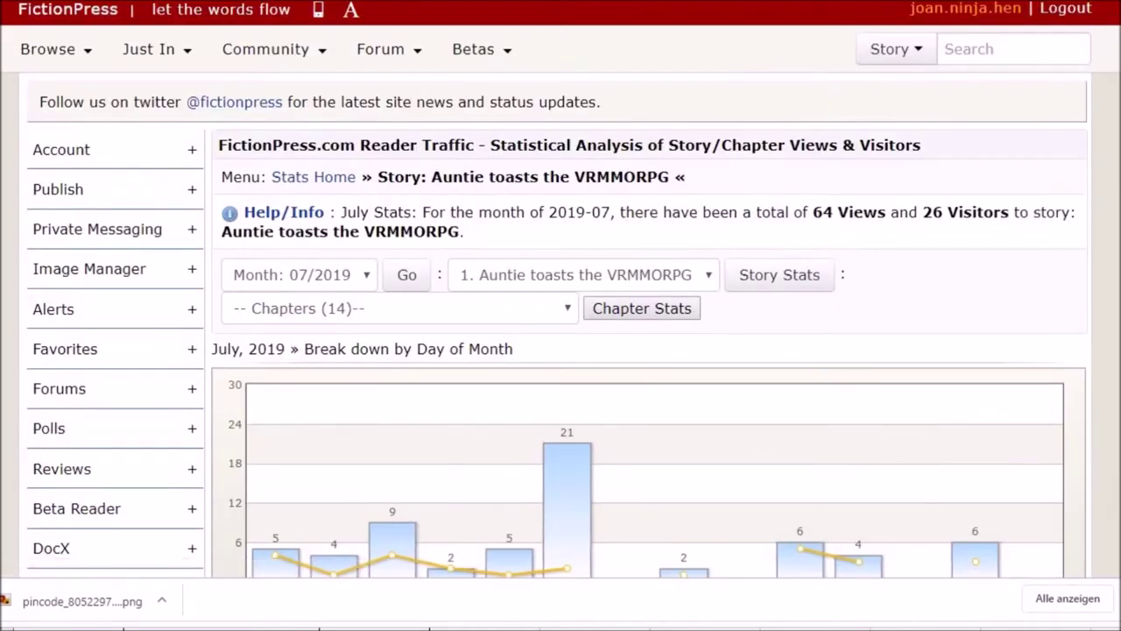
{"action": "scroll", "coordinate": [975, 443], "scroll_direction": "down", "scroll_amount": 10}
{"action": "scroll", "coordinate": [976, 443], "scroll_direction": "down", "scroll_amount": 1}
{"action": "scroll", "coordinate": [975, 443], "scroll_direction": "down", "scroll_amount": 1}
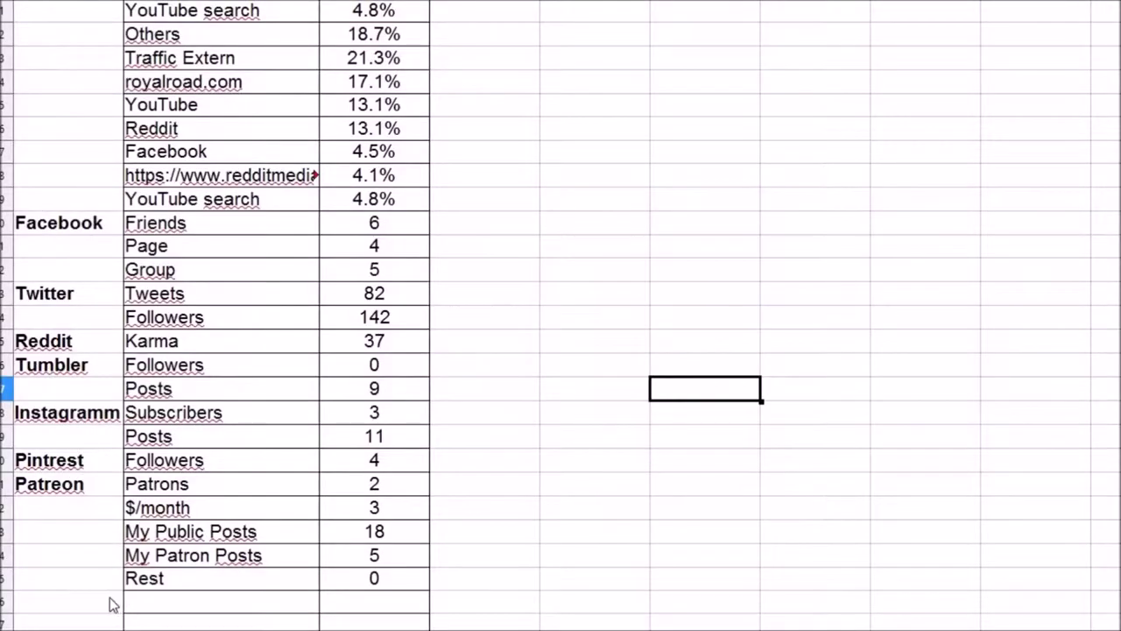
Step: Start the Fictionpress block with a September row showing 2 views
{"action": "left_click", "coordinate": [108, 603]}
{"action": "type", "text": "Fictionpress"}
{"action": "key", "text": "Tab"}
{"action": "key", "text": "Tab"}
{"action": "key", "text": "Tab"}
{"action": "key", "text": "Tab"}
{"action": "type", "text": "September"}
{"action": "key", "text": "Tab"}
{"action": "type", "text": "2"}
{"action": "key", "text": "Tab"}
{"action": "type", "text": "2"}
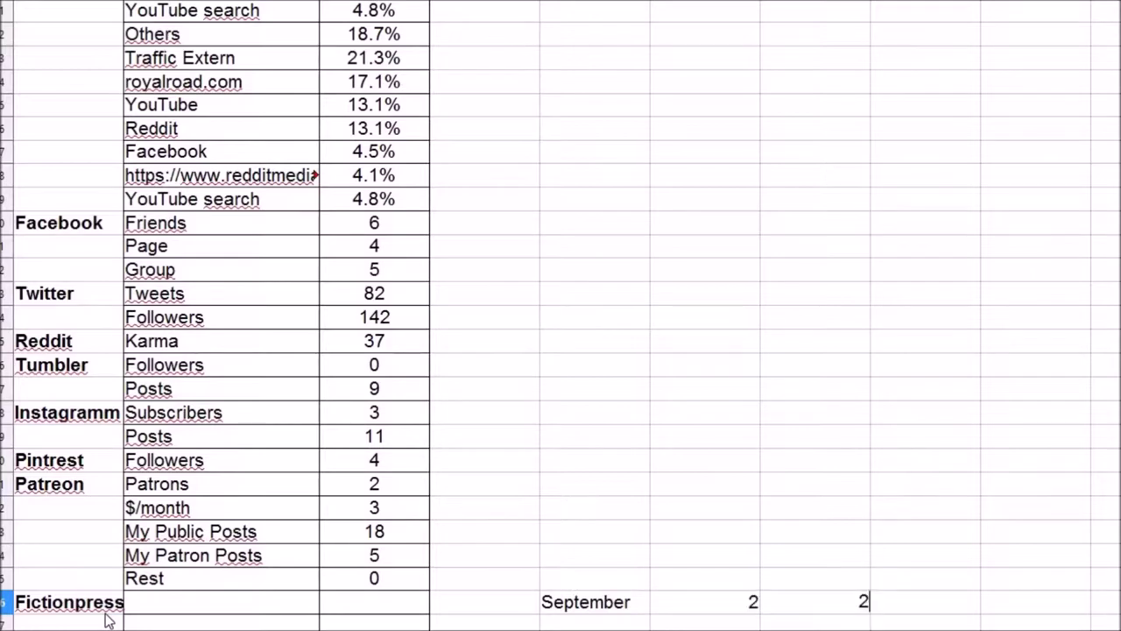
{"action": "key", "text": "Return"}
{"action": "key", "text": "Tab"}
{"action": "key", "text": "Tab"}
{"action": "key", "text": "Tab"}
Step: Load FictionPress's August 2019 stats and enter 102 views and 51 visitors in row 27
{"action": "left_click", "coordinate": [107, 619]}
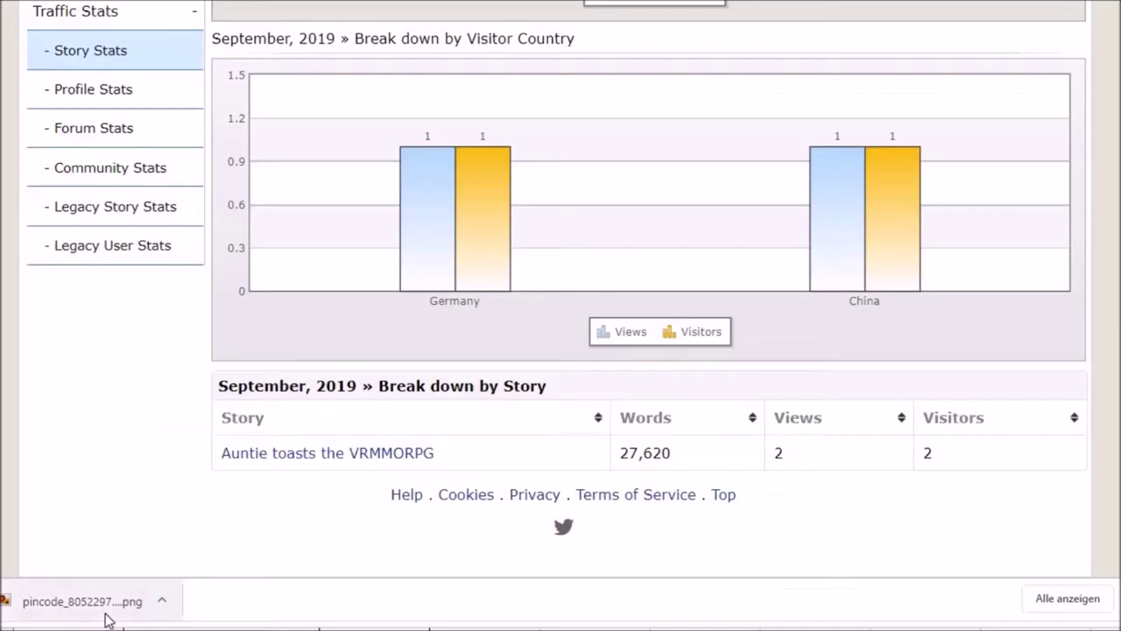
{"action": "scroll", "coordinate": [371, 249], "scroll_direction": "up", "scroll_amount": 10}
{"action": "left_click", "coordinate": [372, 248]}
{"action": "left_click", "coordinate": [297, 282]}
{"action": "left_click", "coordinate": [407, 249]}
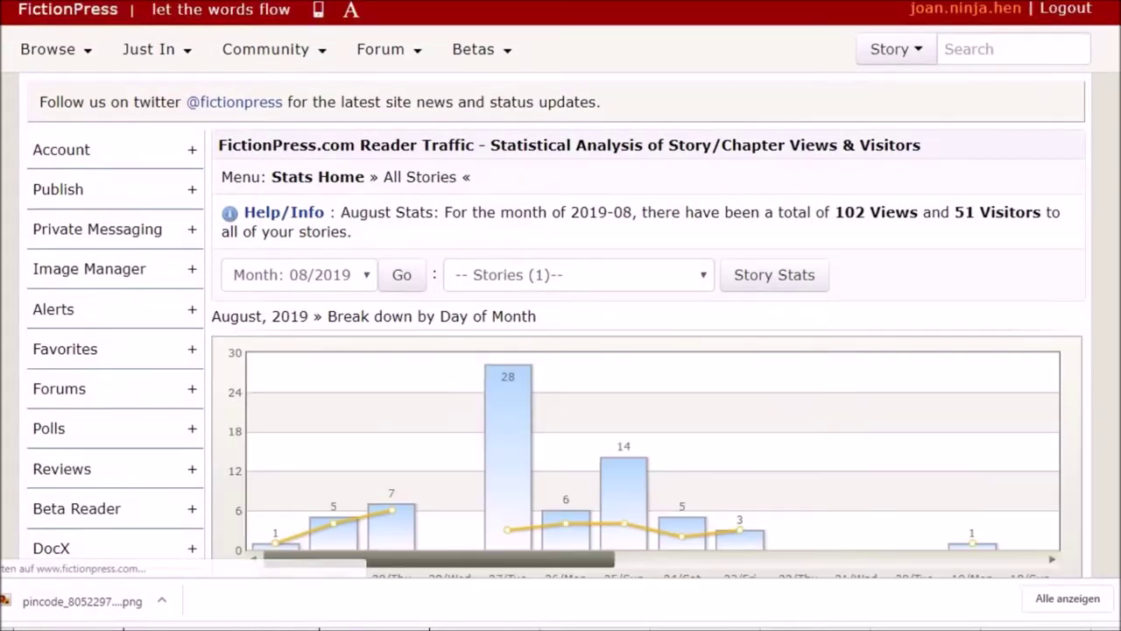
{"action": "scroll", "coordinate": [815, 458], "scroll_direction": "down", "scroll_amount": 10}
{"action": "double_click", "coordinate": [814, 458]}
{"action": "key", "text": "ctrl+c"}
{"action": "key", "text": "alt+Tab"}
{"action": "left_click", "coordinate": [746, 575]}
{"action": "key", "text": "ctrl+v"}
{"action": "left_click", "coordinate": [821, 581]}
{"action": "type", "text": "51"}
Step: Add Views and Visitors column headings and label row 27 August
{"action": "left_click", "coordinate": [833, 537]}
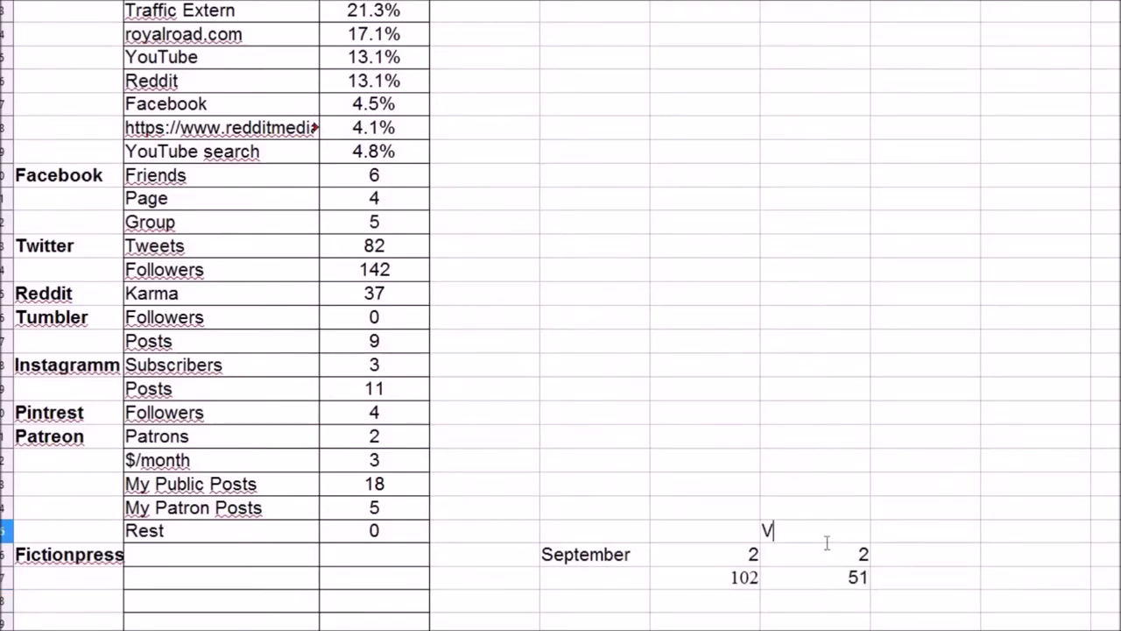
{"action": "type", "text": "Visitors"}
{"action": "key", "text": "Return"}
{"action": "key", "text": "Up"}
{"action": "key", "text": "Left"}
{"action": "type", "text": "Views"}
{"action": "key", "text": "Down"}
{"action": "key", "text": "Down"}
{"action": "key", "text": "Left"}
{"action": "type", "text": "Augu"}
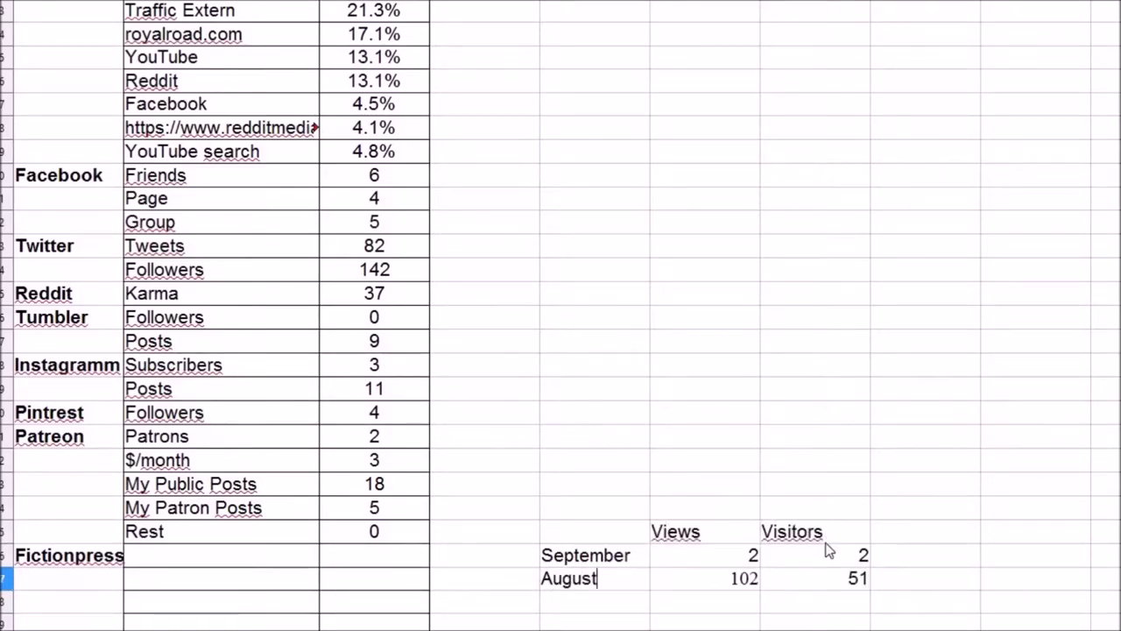
Step: Load FictionPress's July 2019 stats and copy the 64-view total
{"action": "key", "text": "alt+Tab"}
{"action": "scroll", "coordinate": [388, 230], "scroll_direction": "up", "scroll_amount": 10}
{"action": "left_click", "coordinate": [385, 229]}
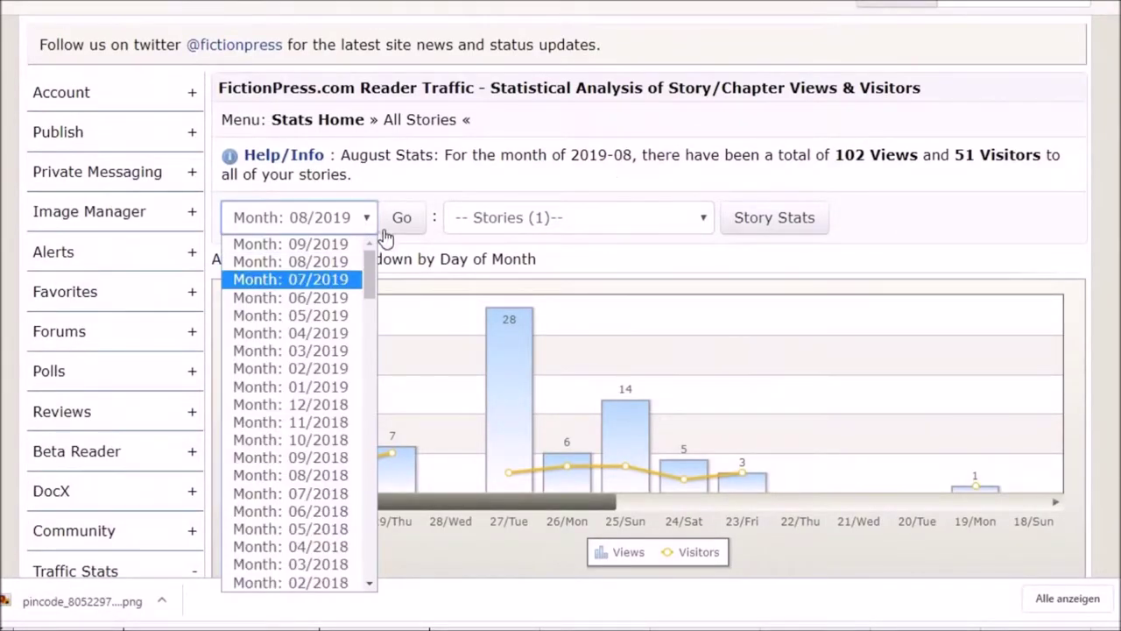
{"action": "left_click", "coordinate": [301, 278]}
{"action": "scroll", "coordinate": [560, 350], "scroll_direction": "down", "scroll_amount": 10}
{"action": "double_click", "coordinate": [782, 453]}
{"action": "key", "text": "ctrl+c"}
Step: Enter a July row with 64 views and 26 visitors in row 28
{"action": "key", "text": "alt+Tab"}
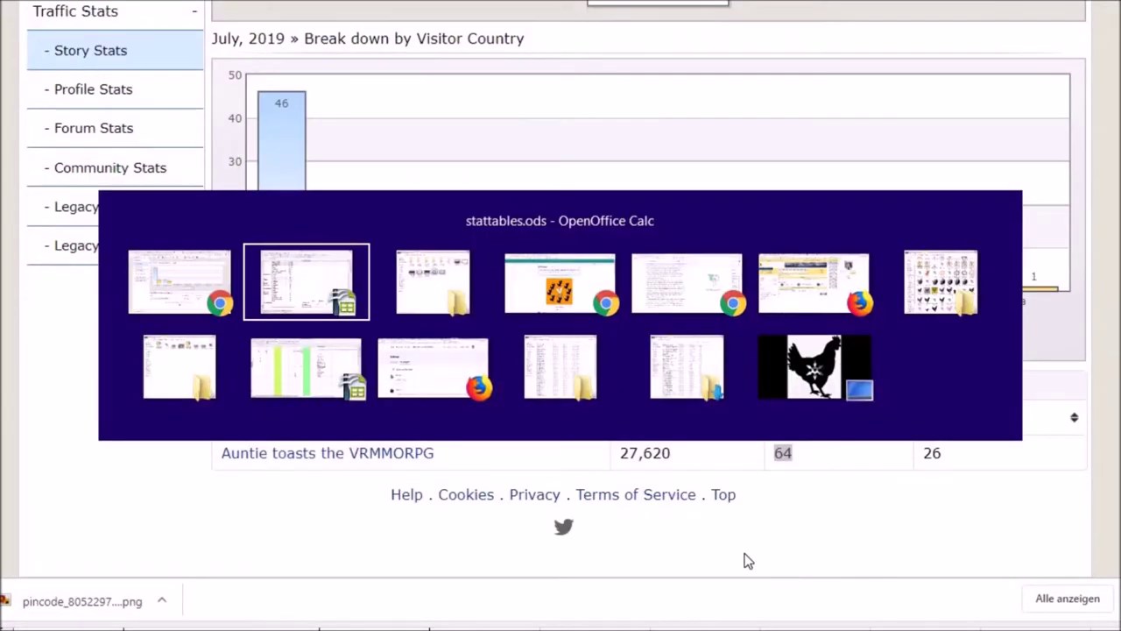
{"action": "key", "text": "ctrl+v"}
{"action": "key", "text": "Tab"}
{"action": "type", "text": "26"}
{"action": "key", "text": "Left"}
{"action": "key", "text": "Left"}
{"action": "type", "text": "July"}
{"action": "key", "text": "Return"}
{"action": "key", "text": "Up"}
{"action": "key", "text": "Up"}
{"action": "key", "text": "alt+Tab"}
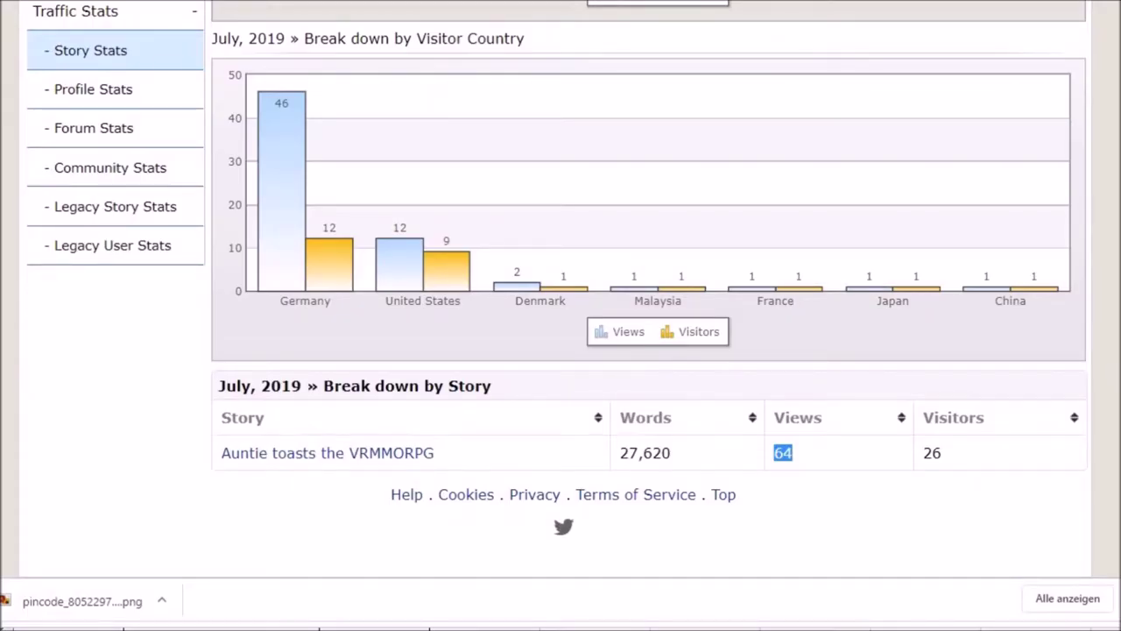
Step: Open the story stats for Auntie toasts the VRMMORPG
{"action": "scroll", "coordinate": [715, 236], "scroll_direction": "up", "scroll_amount": 1}
{"action": "scroll", "coordinate": [715, 236], "scroll_direction": "up", "scroll_amount": 3}
{"action": "scroll", "coordinate": [715, 236], "scroll_direction": "up", "scroll_amount": 2}
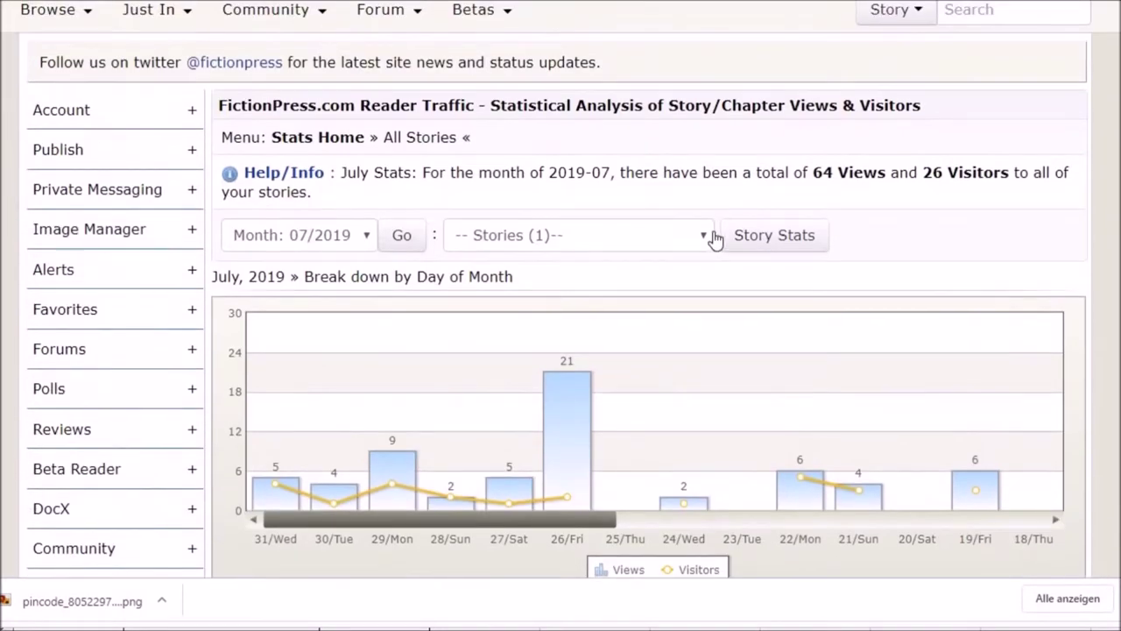
{"action": "left_click", "coordinate": [698, 239]}
{"action": "left_click", "coordinate": [795, 245]}
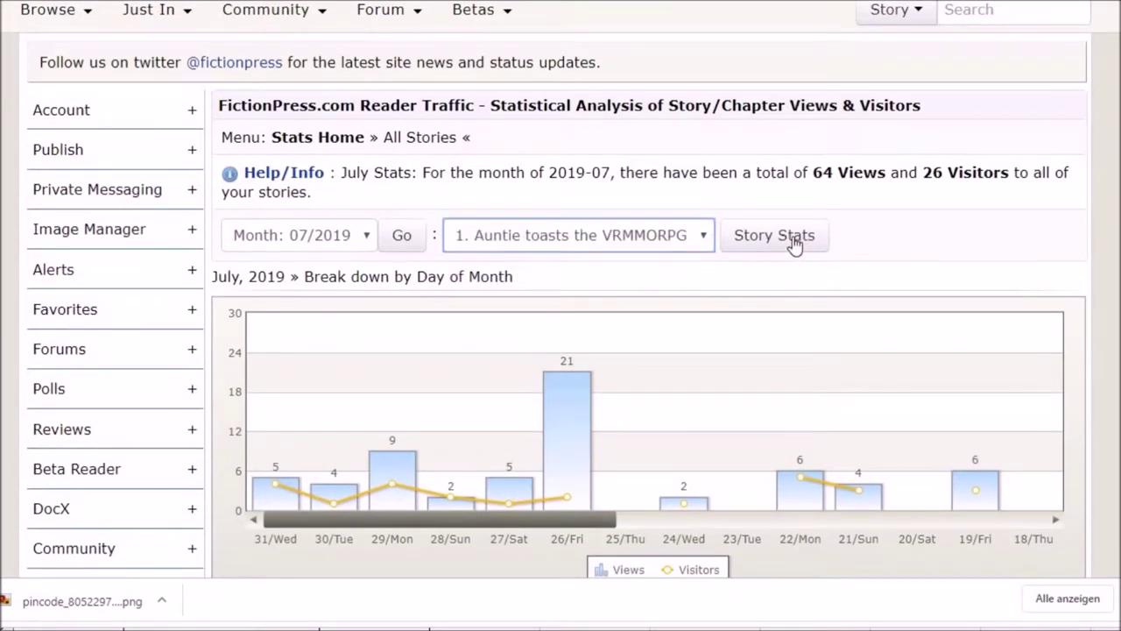
{"action": "left_click", "coordinate": [796, 247]}
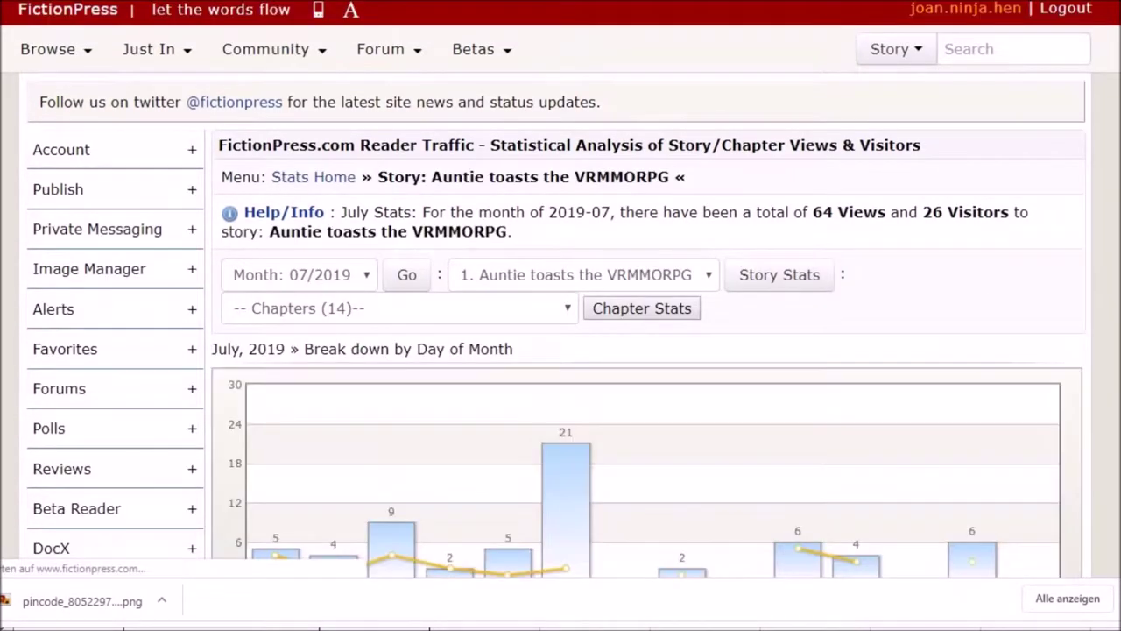
Step: Switch the story stats to August 2019 and scroll to the chapter breakdown
{"action": "scroll", "coordinate": [648, 316], "scroll_direction": "down", "scroll_amount": 5}
{"action": "scroll", "coordinate": [648, 315], "scroll_direction": "down", "scroll_amount": 4}
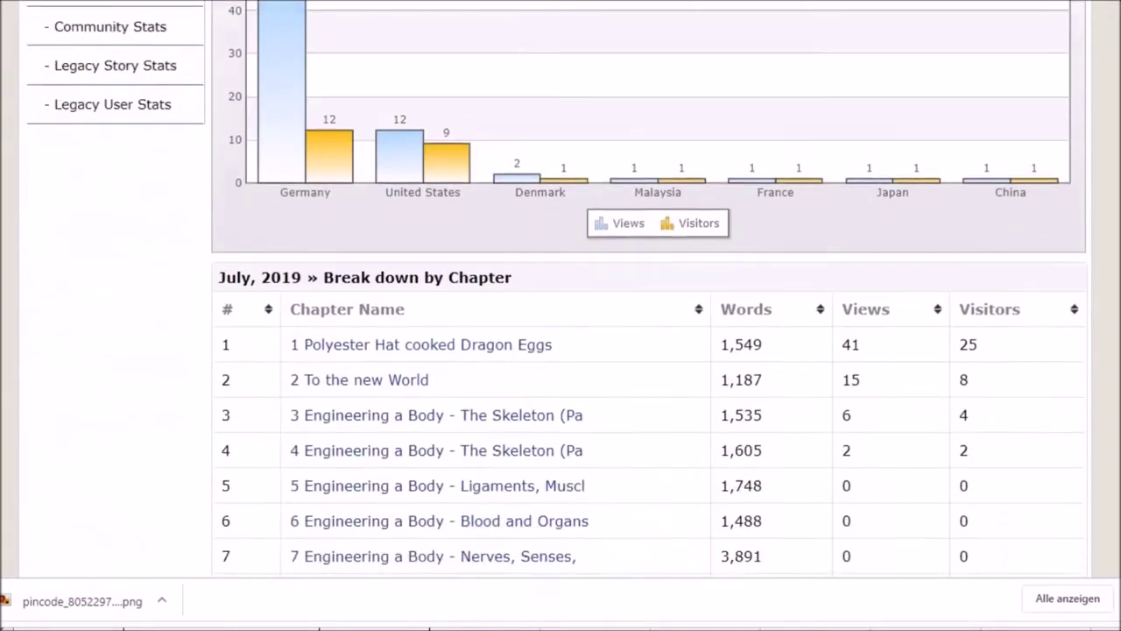
{"action": "scroll", "coordinate": [648, 315], "scroll_direction": "down", "scroll_amount": 2}
{"action": "scroll", "coordinate": [648, 315], "scroll_direction": "down", "scroll_amount": 1}
{"action": "scroll", "coordinate": [648, 315], "scroll_direction": "down", "scroll_amount": 1}
{"action": "scroll", "coordinate": [648, 315], "scroll_direction": "up", "scroll_amount": 10}
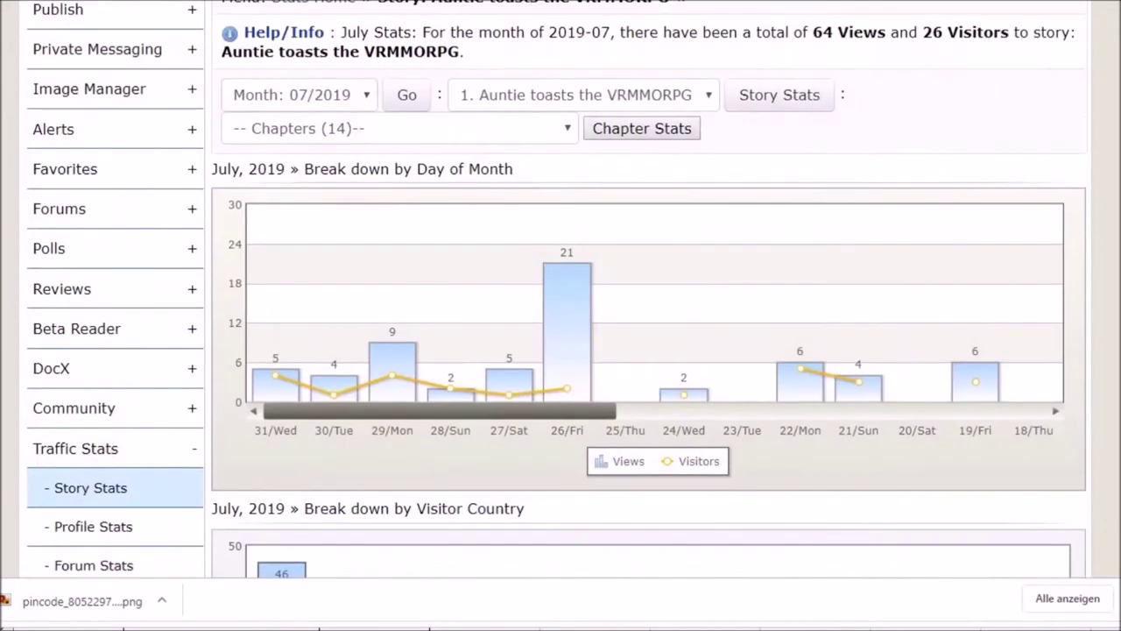
{"action": "left_click", "coordinate": [363, 100]}
{"action": "left_click", "coordinate": [298, 123]}
{"action": "left_click", "coordinate": [406, 95]}
{"action": "scroll", "coordinate": [407, 94], "scroll_direction": "down", "scroll_amount": 9}
{"action": "scroll", "coordinate": [406, 95], "scroll_direction": "down", "scroll_amount": 3}
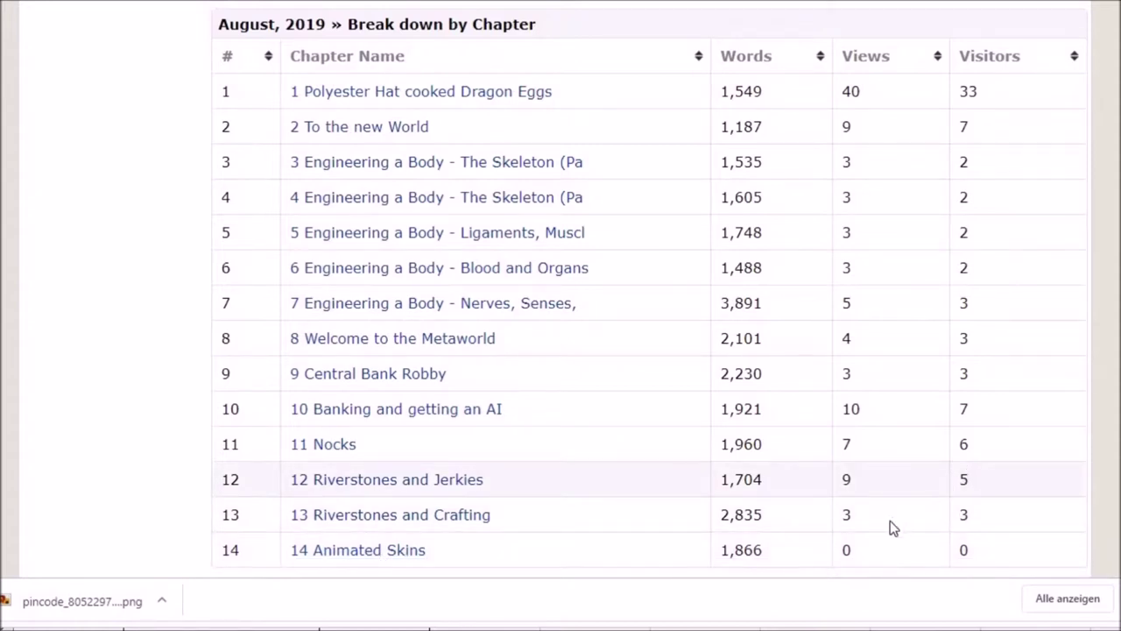
Step: Inspect the views and visitors values for chapters 4, 6 and 13 in the breakdown table
{"action": "double_click", "coordinate": [845, 516]}
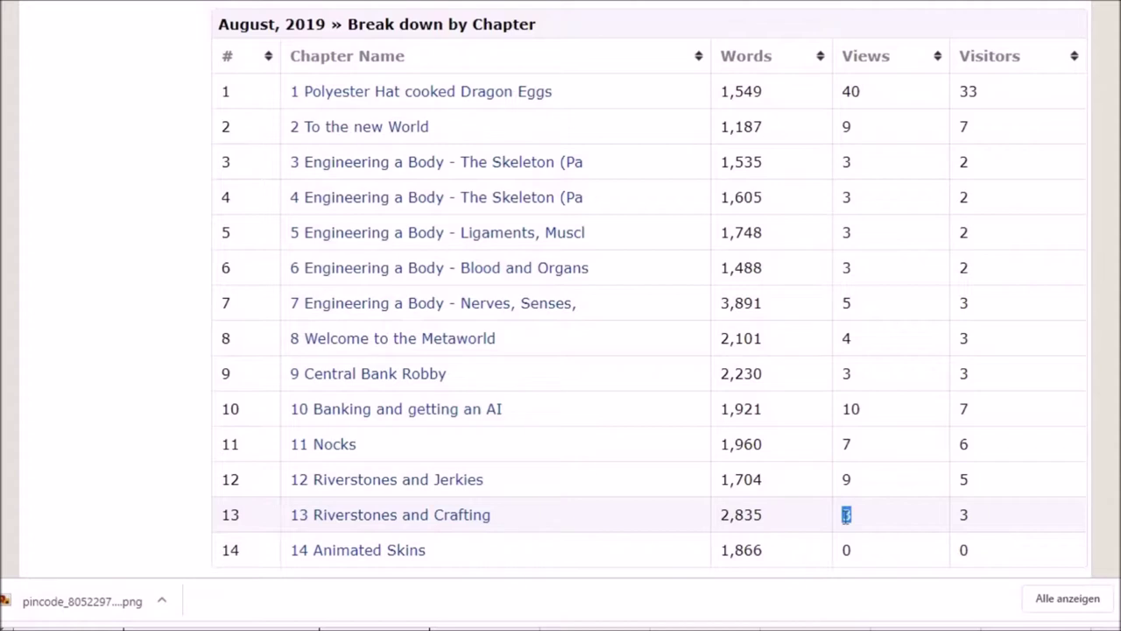
{"action": "double_click", "coordinate": [963, 517]}
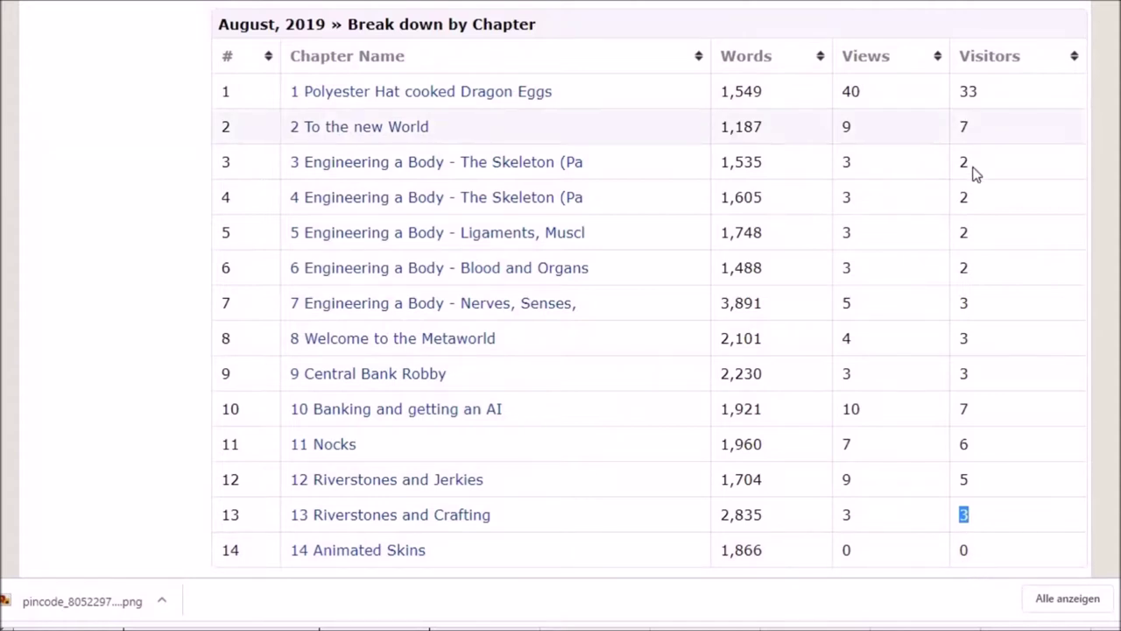
{"action": "double_click", "coordinate": [964, 270]}
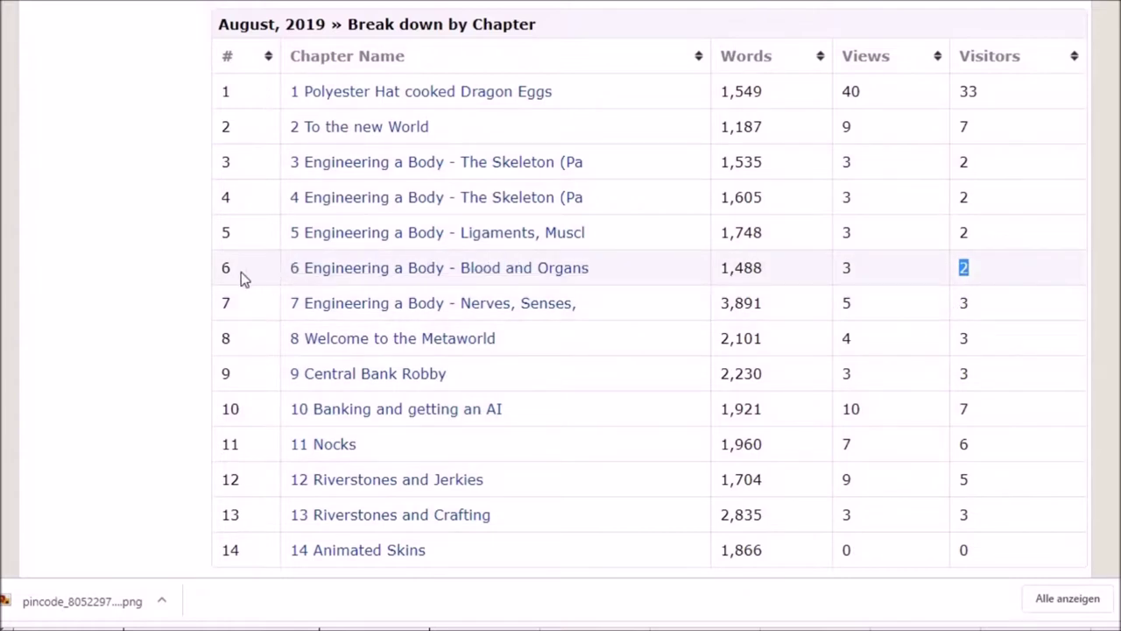
{"action": "left_click", "coordinate": [978, 268]}
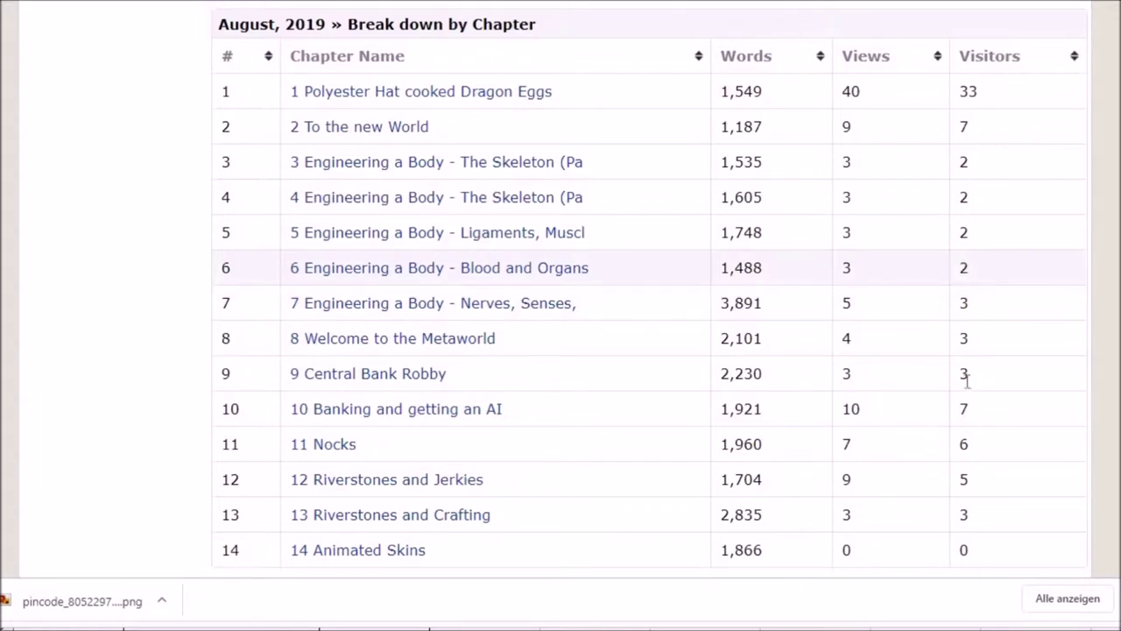
{"action": "double_click", "coordinate": [963, 515]}
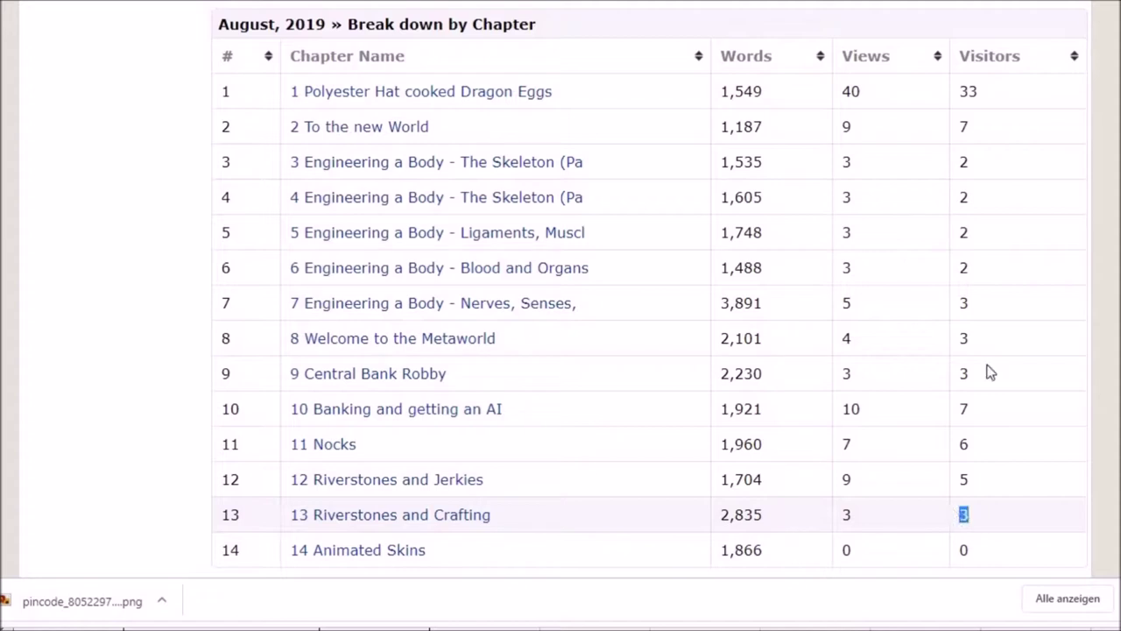
{"action": "left_click", "coordinate": [972, 262]}
{"action": "double_click", "coordinate": [963, 268]}
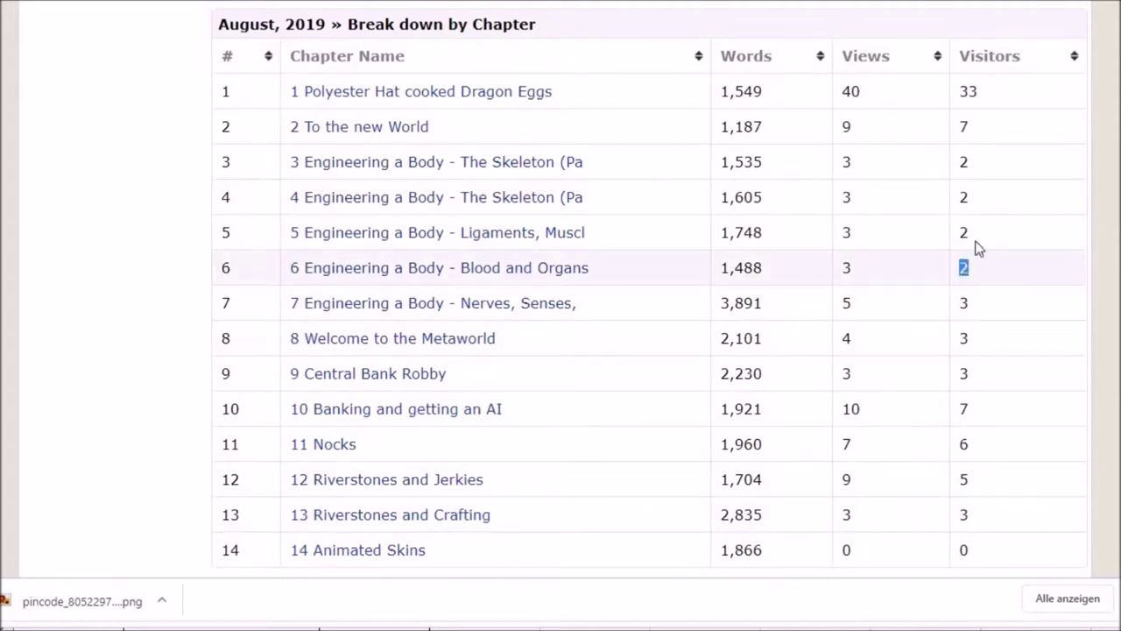
{"action": "left_click", "coordinate": [963, 230]}
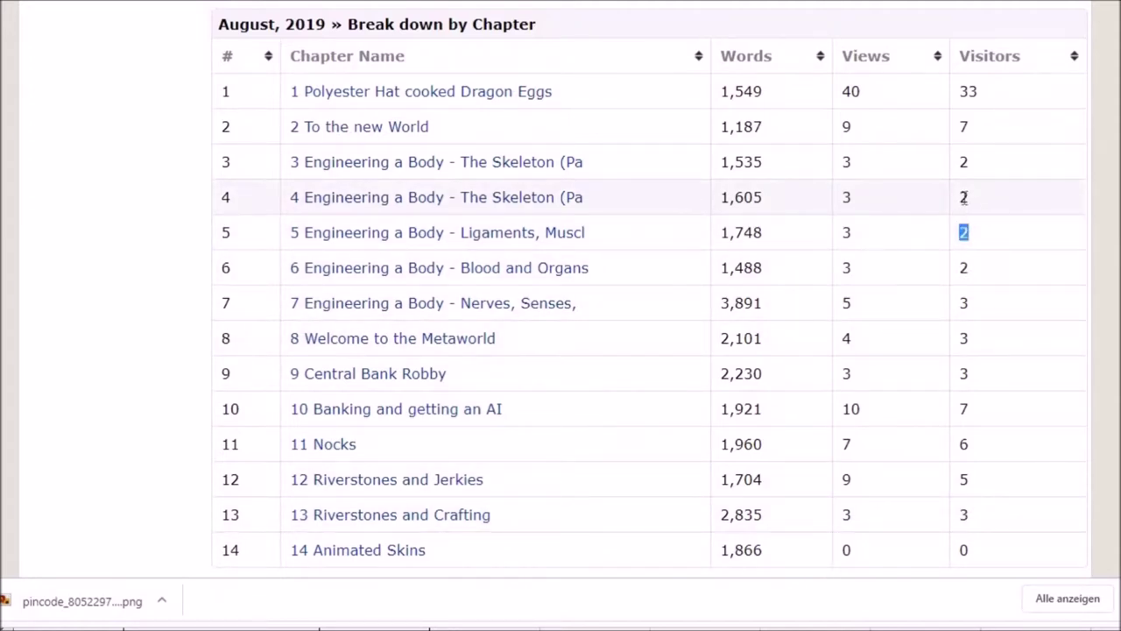
{"action": "double_click", "coordinate": [966, 200]}
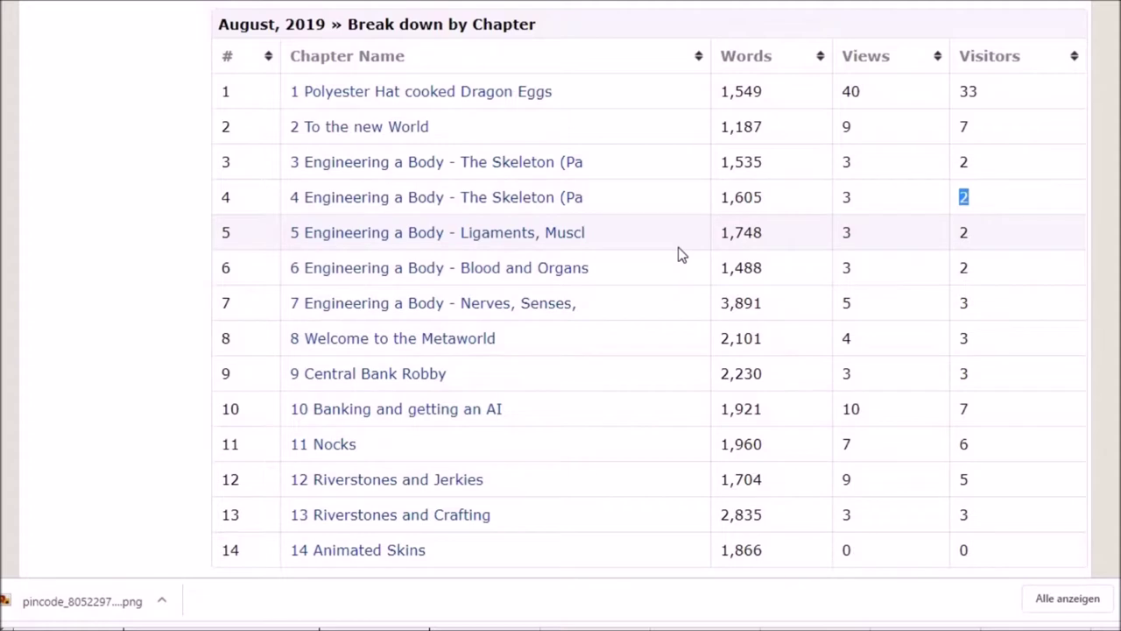
{"action": "left_click_drag", "start_coordinate": [970, 273], "coordinate": [902, 281]}
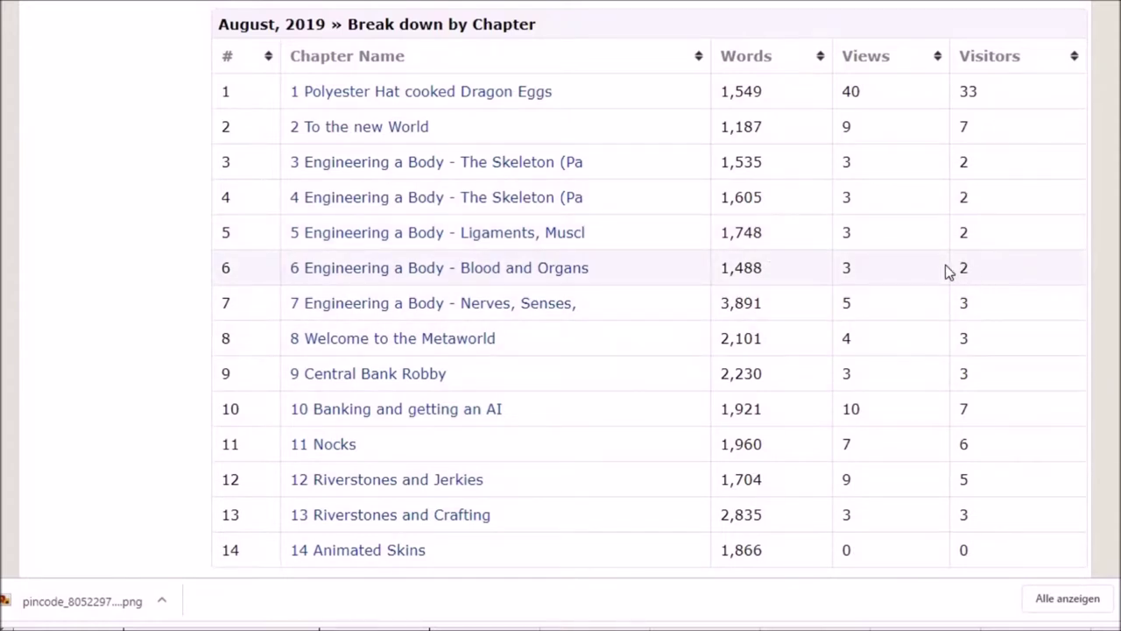
{"action": "double_click", "coordinate": [224, 269]}
{"action": "double_click", "coordinate": [962, 272]}
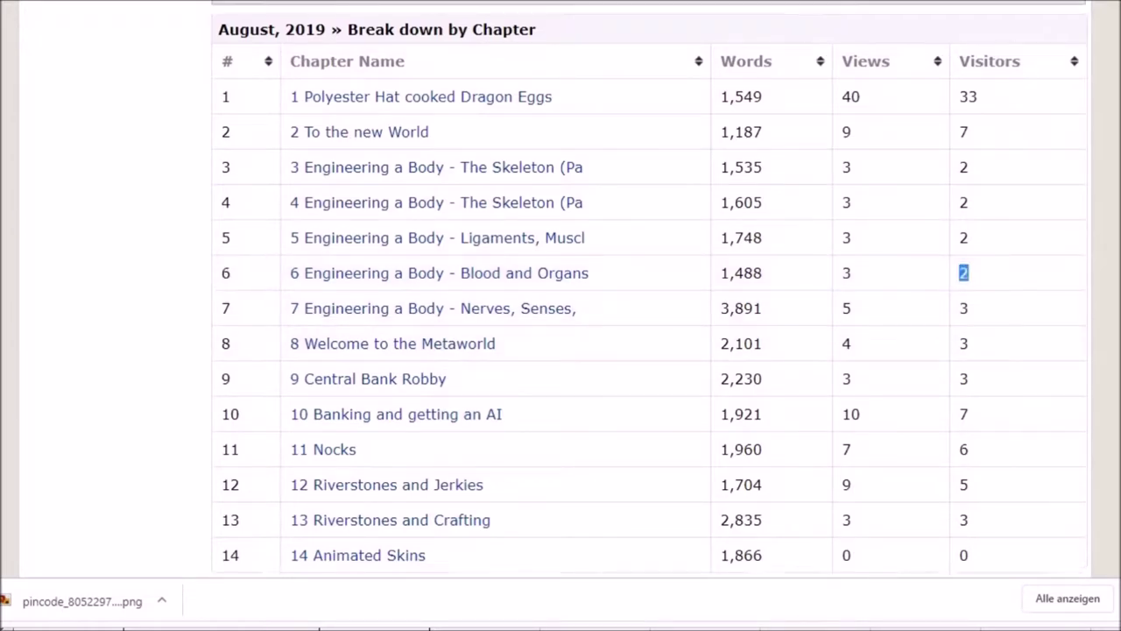
{"action": "scroll", "coordinate": [648, 315], "scroll_direction": "up", "scroll_amount": 10}
{"action": "scroll", "coordinate": [411, 175], "scroll_direction": "up", "scroll_amount": 1}
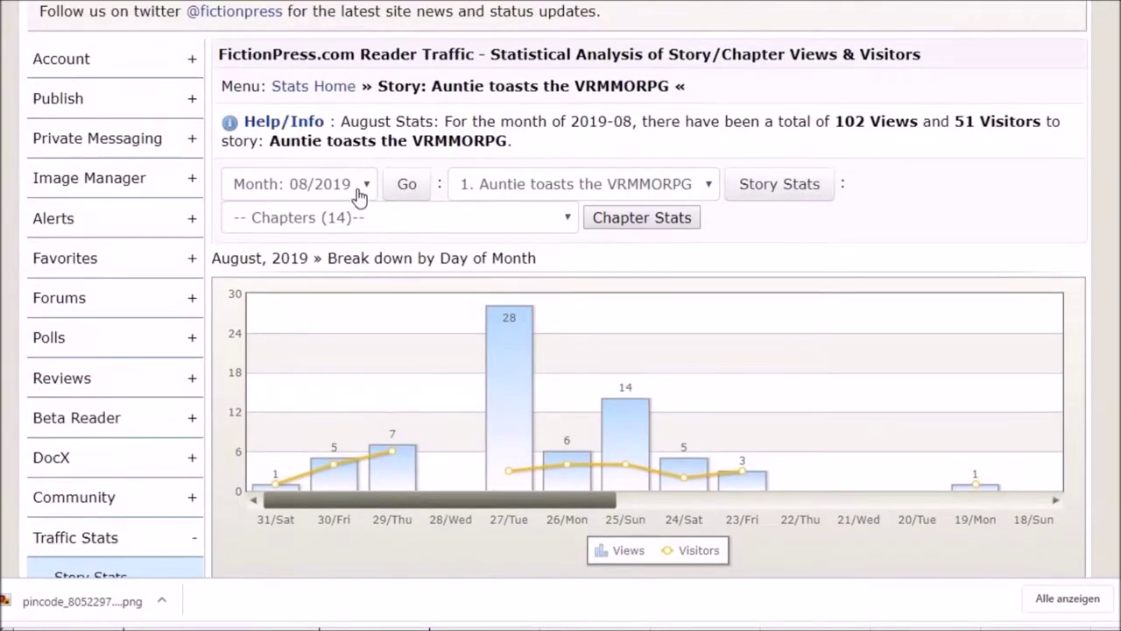
Step: Load the story's July 2019 stats and scroll to the Break down by Chapter table
{"action": "left_click", "coordinate": [368, 193]}
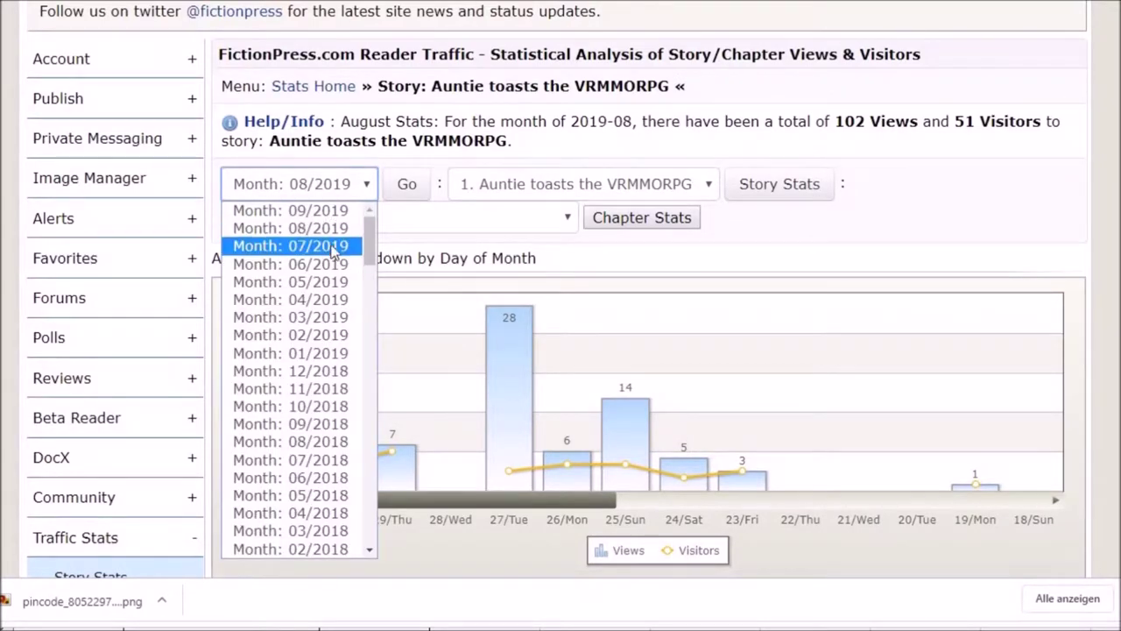
{"action": "left_click", "coordinate": [338, 243]}
{"action": "left_click", "coordinate": [406, 184]}
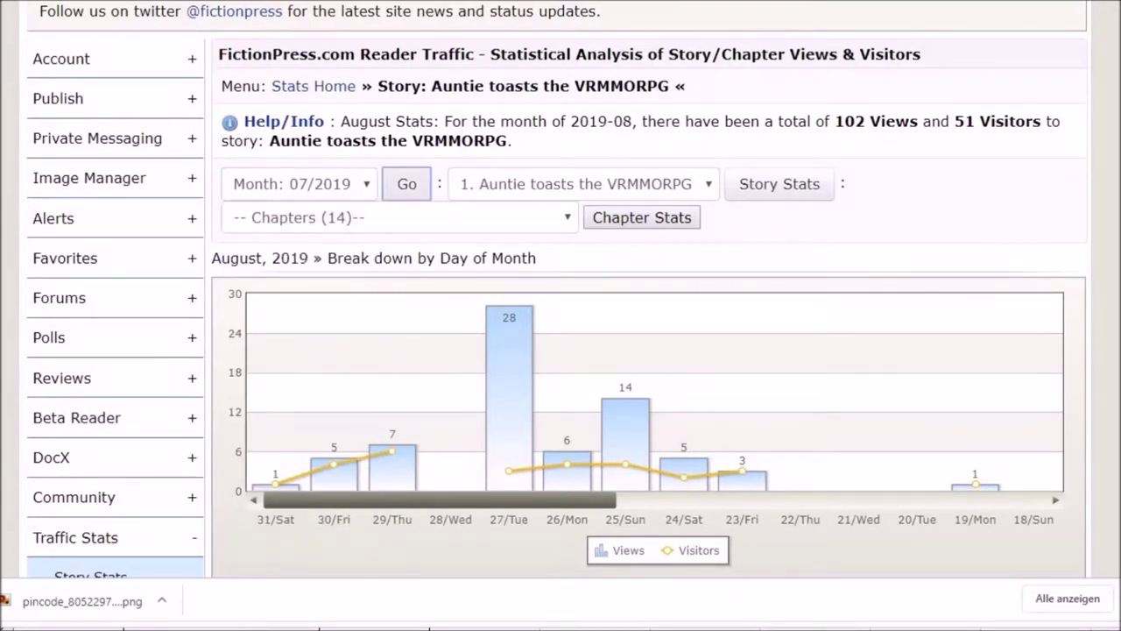
{"action": "scroll", "coordinate": [560, 315], "scroll_direction": "down", "scroll_amount": 3}
{"action": "scroll", "coordinate": [560, 315], "scroll_direction": "down", "scroll_amount": 5}
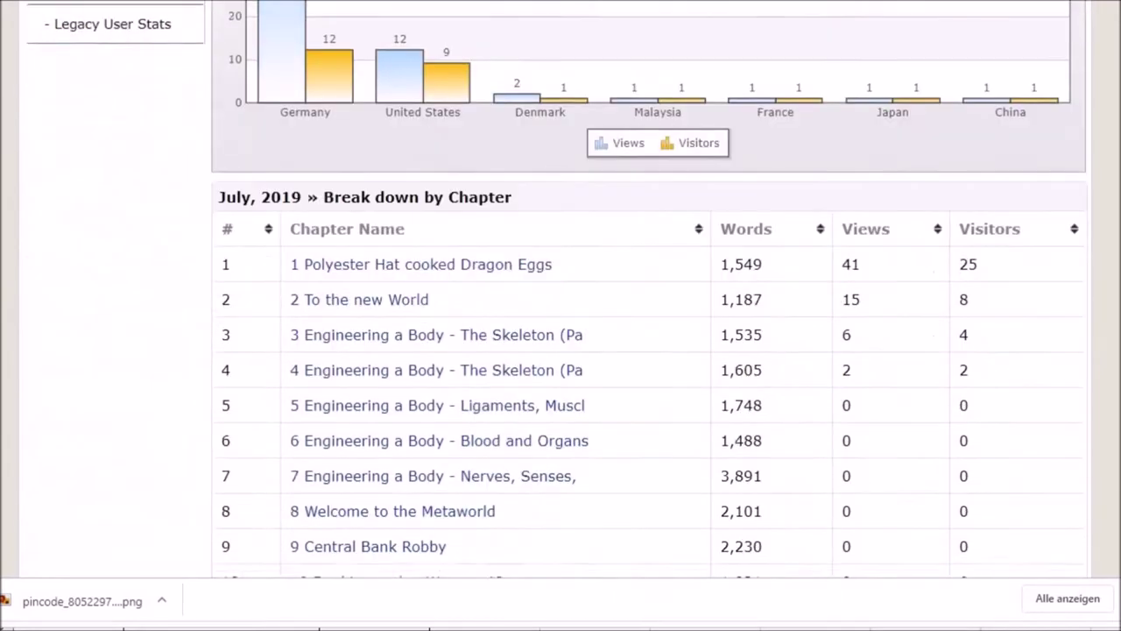
{"action": "scroll", "coordinate": [560, 315], "scroll_direction": "down", "scroll_amount": 2}
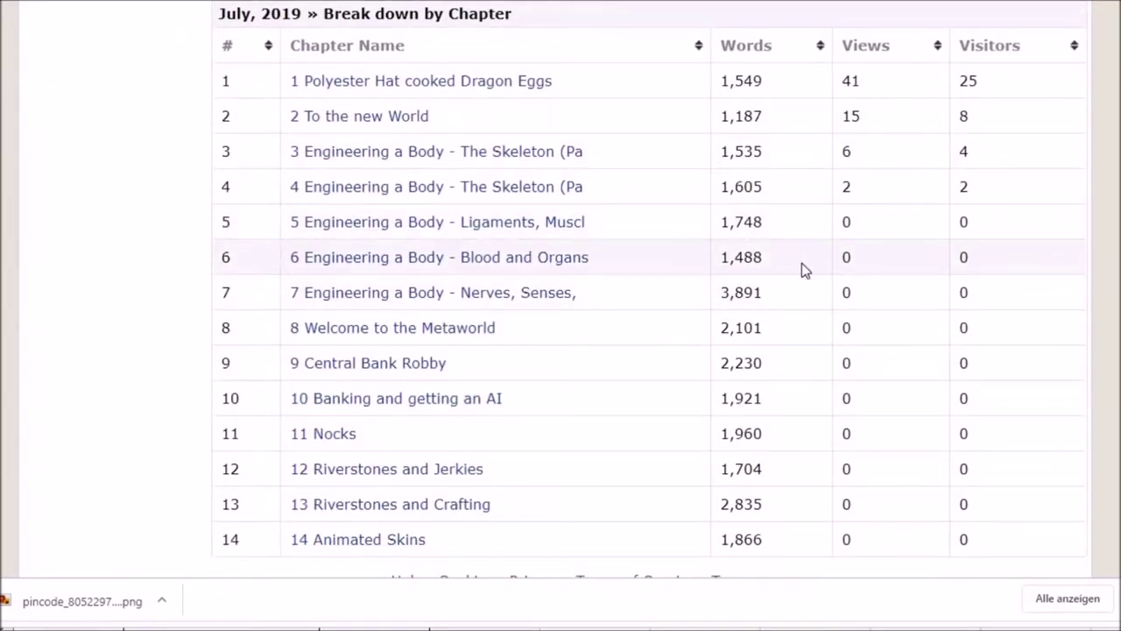
Step: Select chapter rows 5 and 6 in the July per-chapter table
{"action": "left_click_drag", "start_coordinate": [785, 258], "coordinate": [246, 230]}
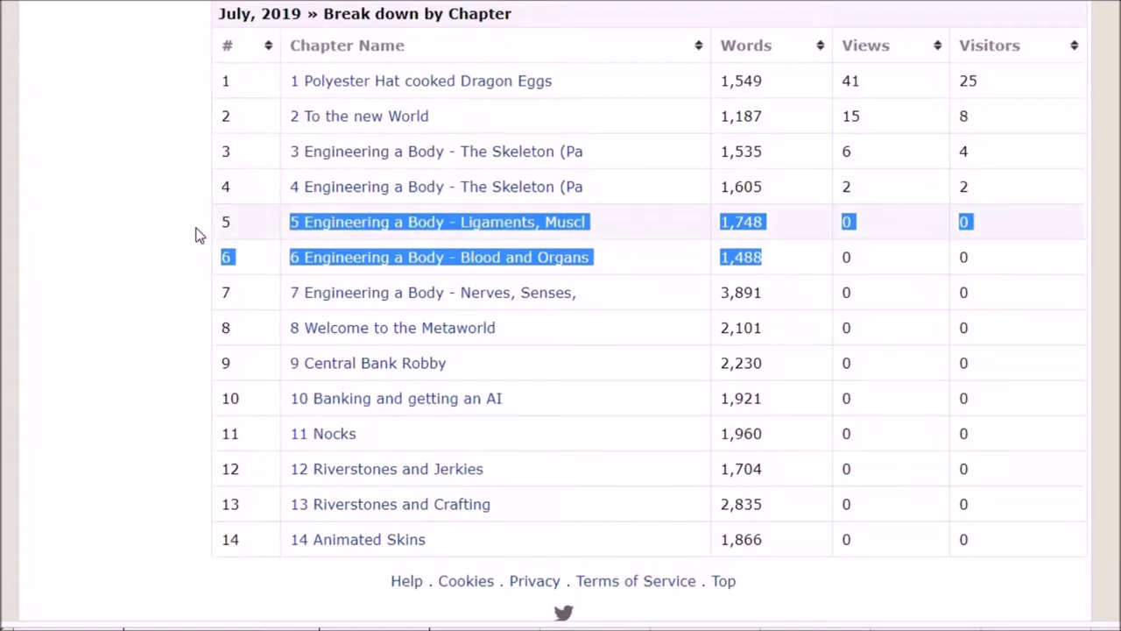
{"action": "left_click_drag", "start_coordinate": [219, 224], "coordinate": [1008, 262]}
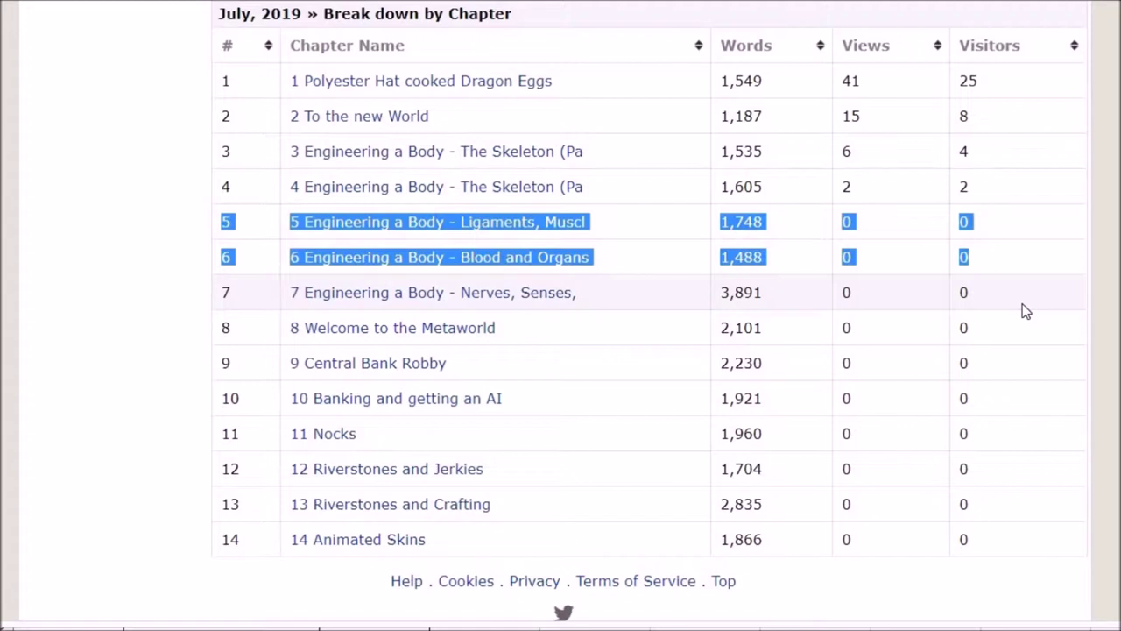
{"action": "scroll", "coordinate": [1024, 311], "scroll_direction": "up", "scroll_amount": 1}
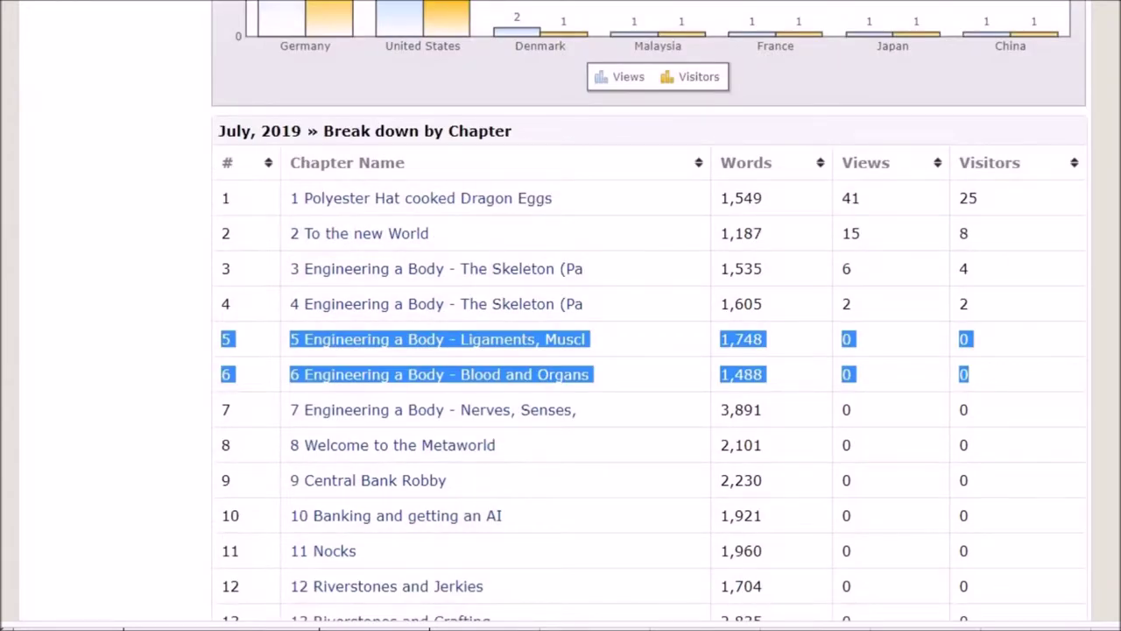
{"action": "scroll", "coordinate": [648, 311], "scroll_direction": "down", "scroll_amount": 1}
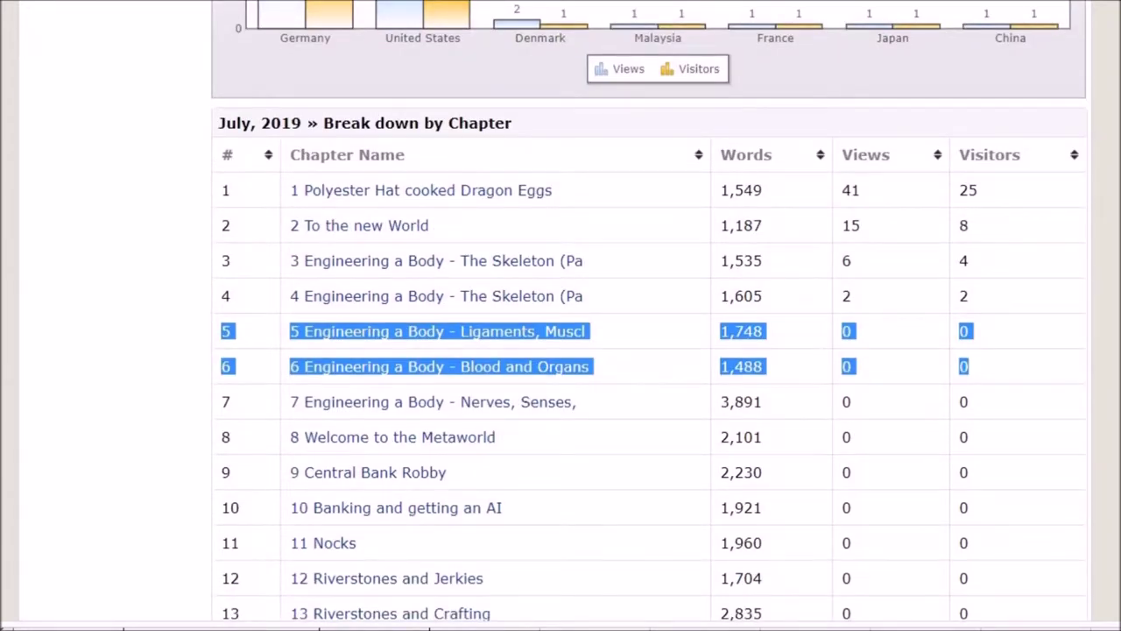
{"action": "scroll", "coordinate": [648, 311], "scroll_direction": "down", "scroll_amount": 1}
{"action": "key", "text": "alt+Tab"}
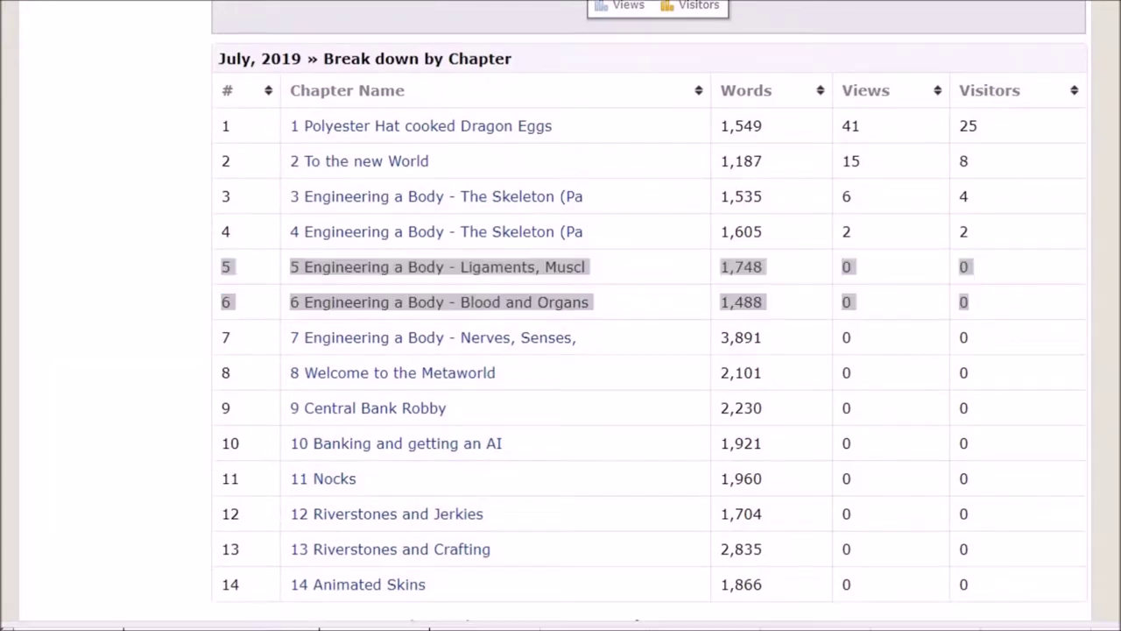
Step: Add a Guessed Readers entry with the value 3 to the Fictionpress block
{"action": "scroll", "coordinate": [272, 388], "scroll_direction": "down", "scroll_amount": 3}
{"action": "left_click", "coordinate": [274, 389]}
{"action": "type", "text": "Guessed Readers"}
{"action": "key", "text": "Tab"}
{"action": "type", "text": "3"}
{"action": "key", "text": "Return"}
Step: Sum the three monthly Views and Visitors columns with =Summe() totals
{"action": "key", "text": "Right"}
{"action": "key", "text": "Right"}
{"action": "key", "text": "Down"}
{"action": "key", "text": "Down"}
{"action": "key", "text": "Down"}
{"action": "type", "text": "=Summe("}
{"action": "key", "text": "Up"}
{"action": "key", "text": "shift+Up"}
{"action": "key", "text": "shift+Up"}
{"action": "key", "text": "Return"}
{"action": "key", "text": "ctrl+c"}
{"action": "key", "text": "Right"}
{"action": "key", "text": "ctrl+v"}
{"action": "key", "text": "Left"}
{"action": "key", "text": "Left"}
{"action": "key", "text": "Left"}
{"action": "key", "text": "Up"}
{"action": "key", "text": "Up"}
{"action": "key", "text": "Up"}
Step: Enter the Fictionpress totals: Views 168 and Visitors 79
{"action": "type", "text": "Views"}
{"action": "key", "text": "Tab"}
{"action": "type", "text": "168"}
{"action": "key", "text": "Return"}
{"action": "type", "text": "Visitors"}
{"action": "key", "text": "Tab"}
{"action": "type", "text": "79"}
{"action": "key", "text": "Return"}
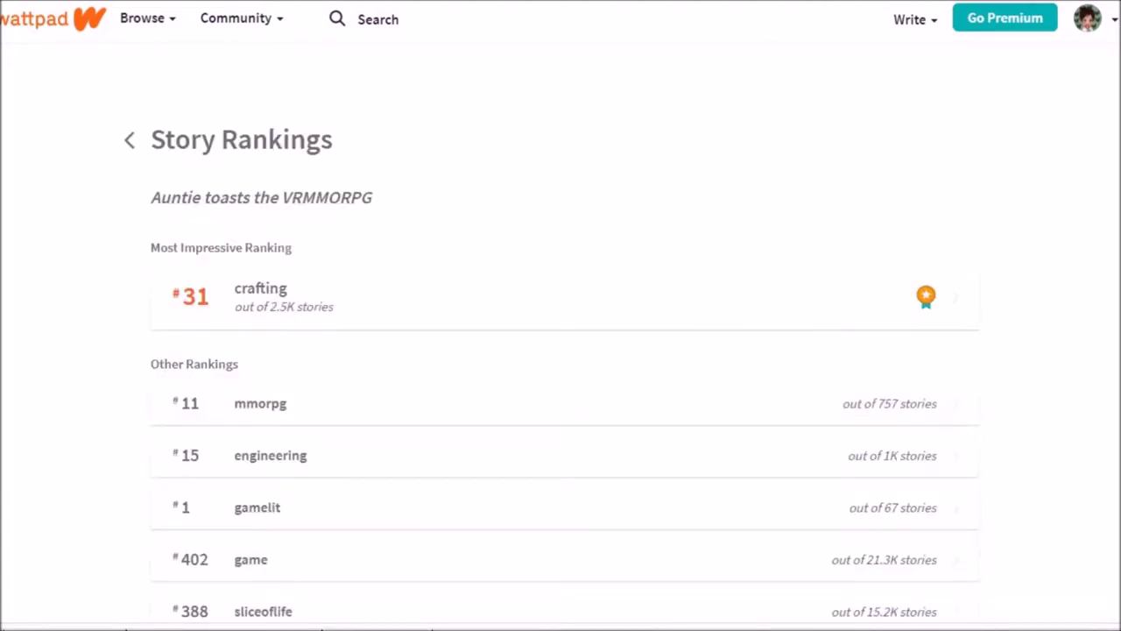
{"action": "scroll", "coordinate": [560, 351], "scroll_direction": "down", "scroll_amount": 1}
{"action": "scroll", "coordinate": [561, 350], "scroll_direction": "down", "scroll_amount": 2}
{"action": "scroll", "coordinate": [561, 350], "scroll_direction": "down", "scroll_amount": 1}
{"action": "scroll", "coordinate": [561, 351], "scroll_direction": "down", "scroll_amount": 1}
{"action": "scroll", "coordinate": [560, 350], "scroll_direction": "down", "scroll_amount": 2}
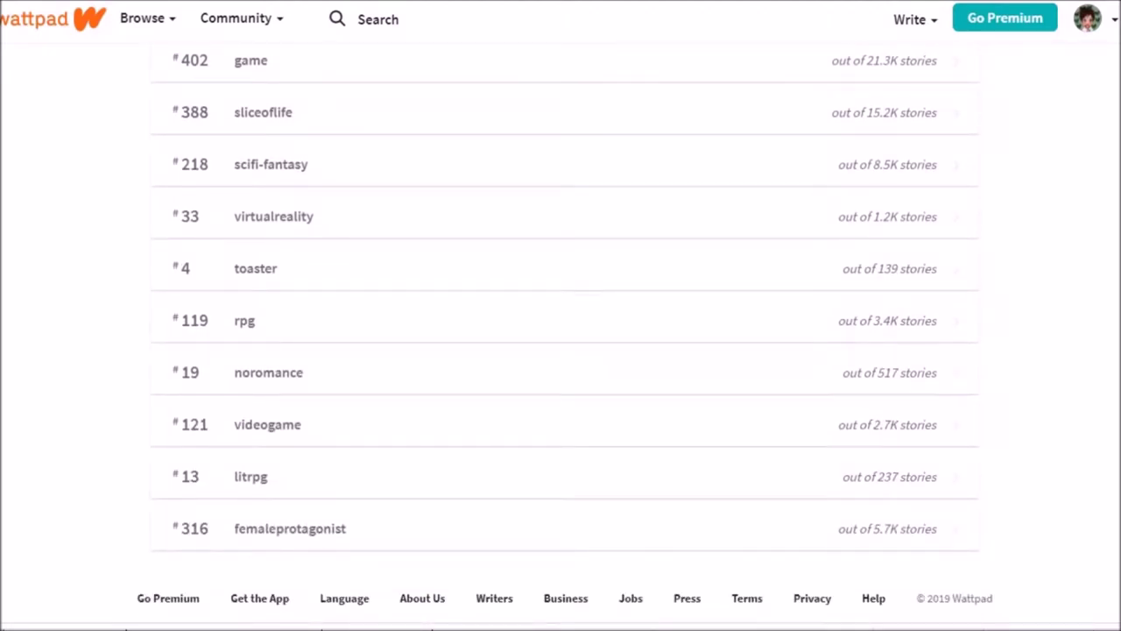
{"action": "scroll", "coordinate": [560, 350], "scroll_direction": "up", "scroll_amount": 1}
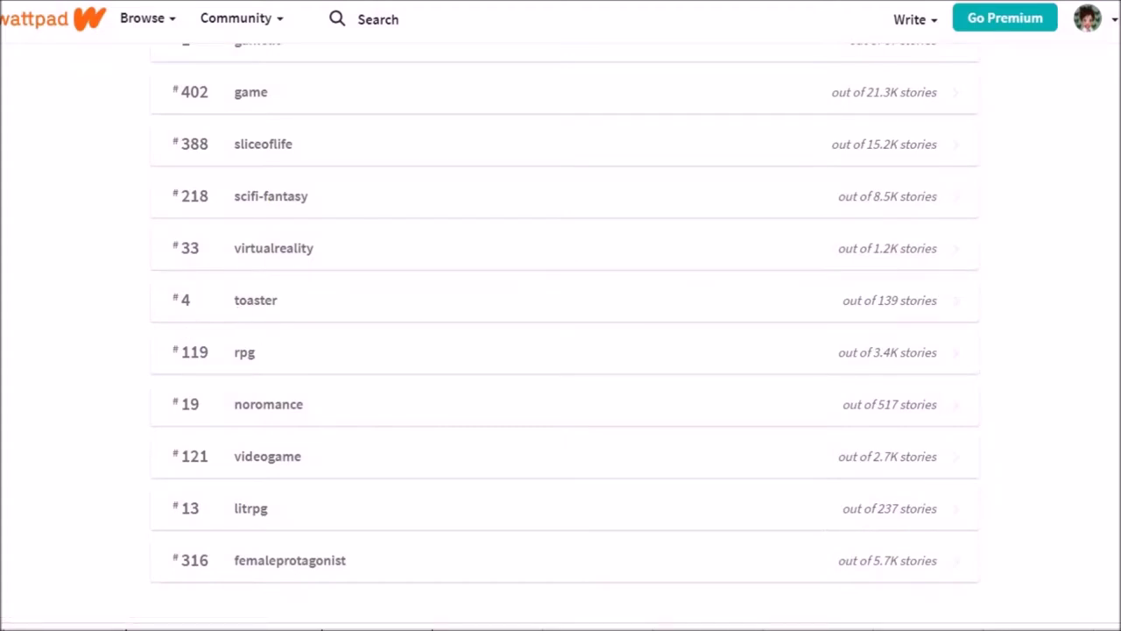
{"action": "scroll", "coordinate": [560, 331], "scroll_direction": "down", "scroll_amount": 1}
{"action": "scroll", "coordinate": [1113, 305], "scroll_direction": "up", "scroll_amount": 2}
{"action": "scroll", "coordinate": [1111, 297], "scroll_direction": "up", "scroll_amount": 2}
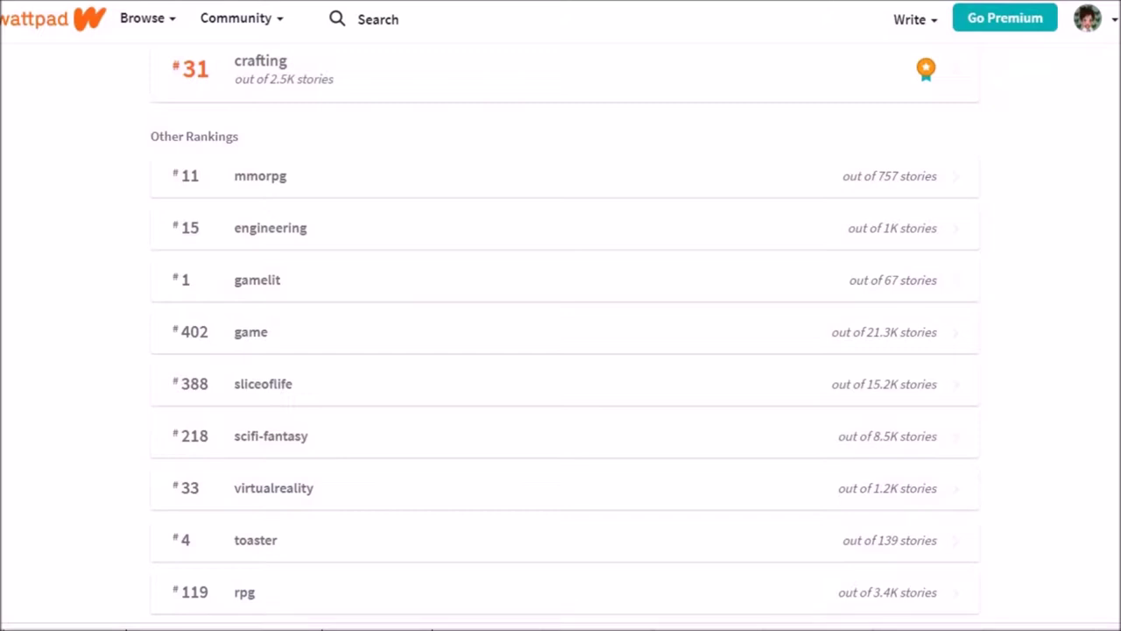
{"action": "scroll", "coordinate": [712, 391], "scroll_direction": "down", "scroll_amount": 1}
{"action": "scroll", "coordinate": [712, 392], "scroll_direction": "down", "scroll_amount": 2}
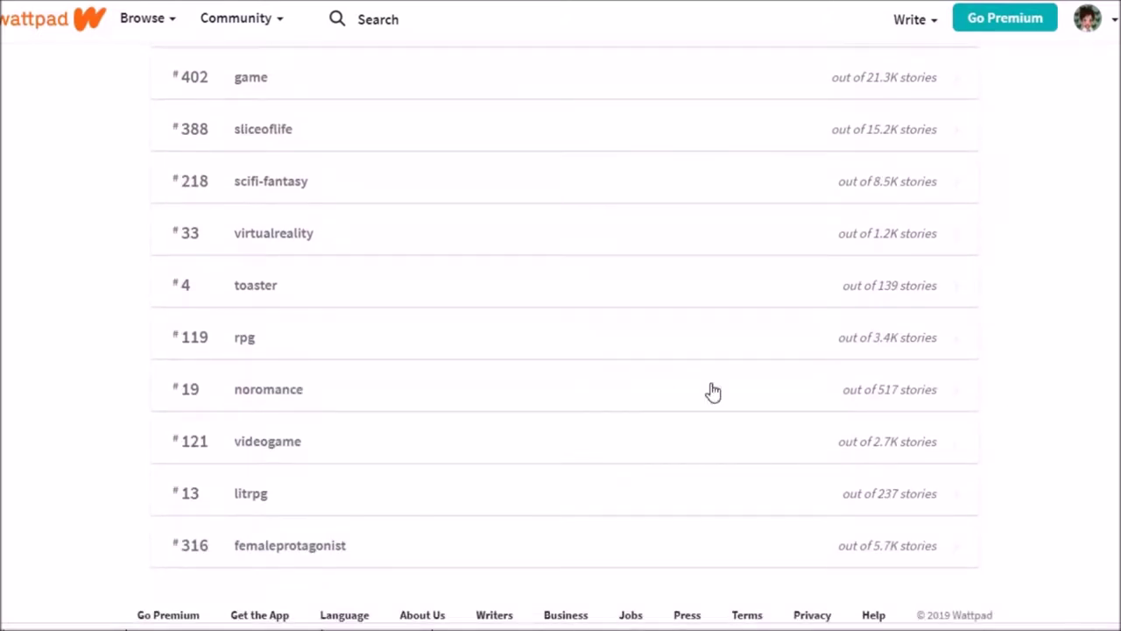
{"action": "key", "text": "alt+Tab"}
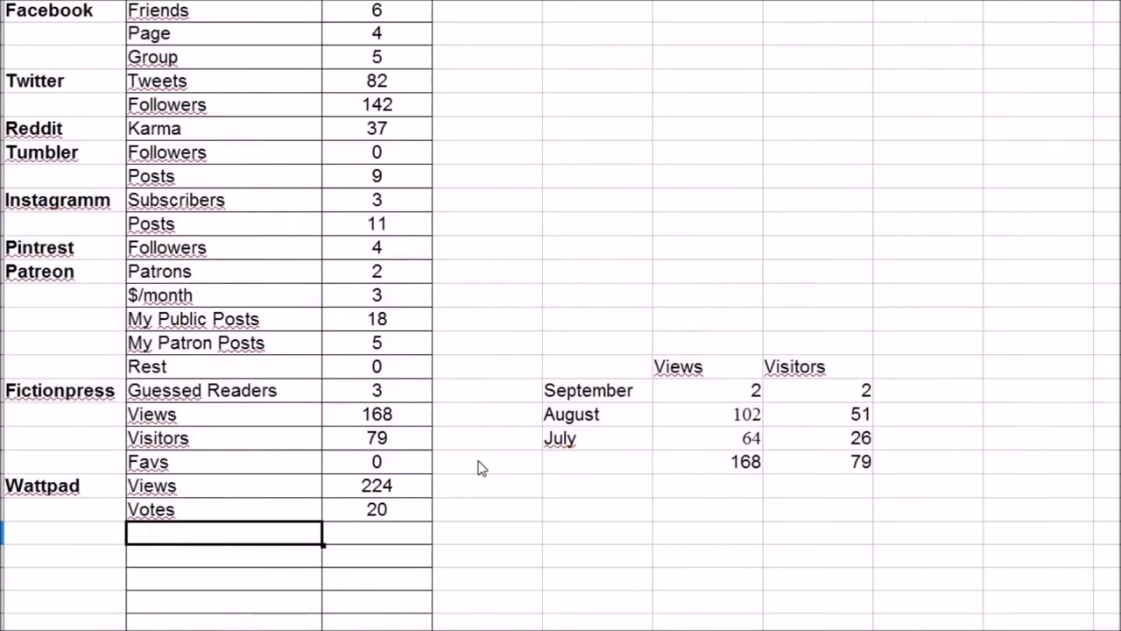
Step: Add a Toasters row with the ranking 4 beneath Wattpad's Votes
{"action": "type", "text": "To"}
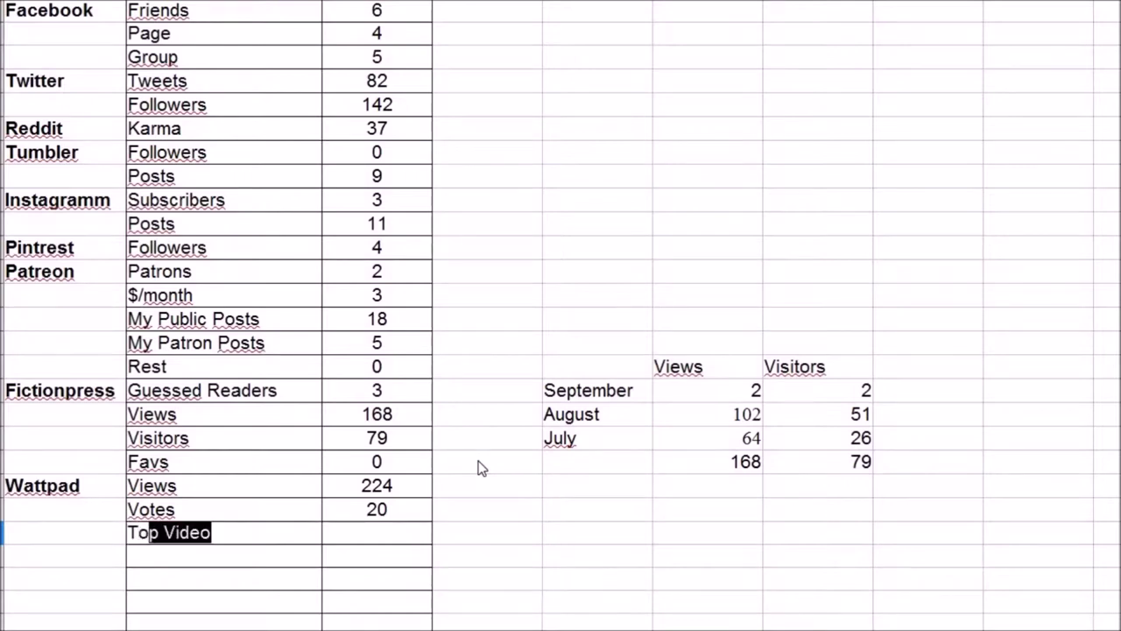
{"action": "type", "text": "aster"}
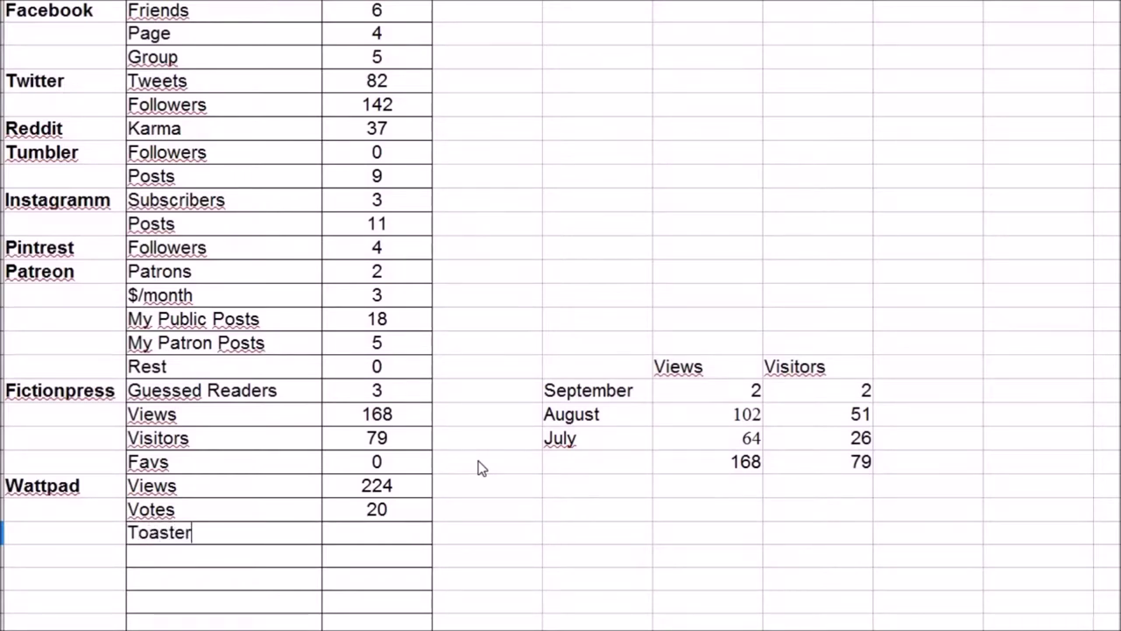
{"action": "type", "text": "s"}
{"action": "key", "text": "Tab"}
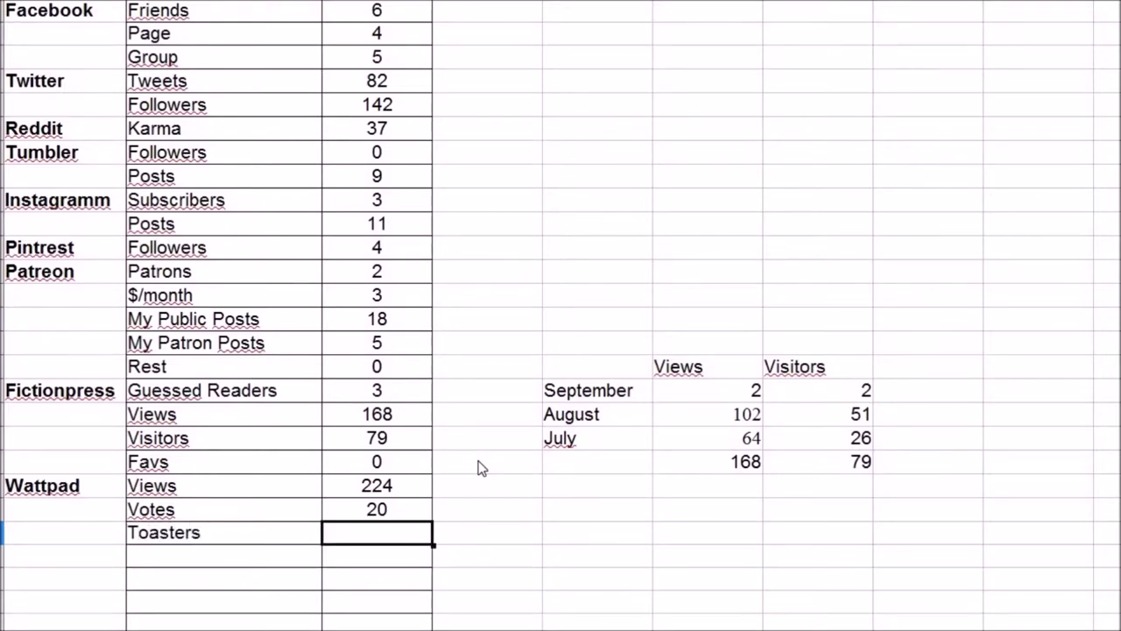
{"action": "type", "text": "4"}
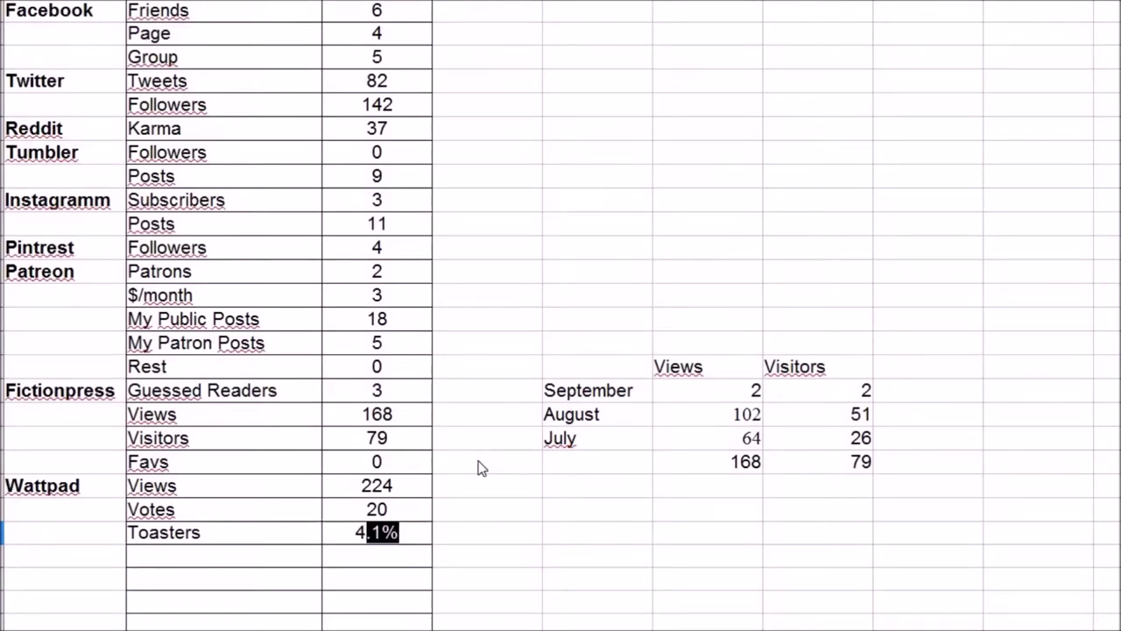
{"action": "key", "text": "Delete"}
{"action": "key", "text": "Return"}
{"action": "key", "text": "alt+Left"}
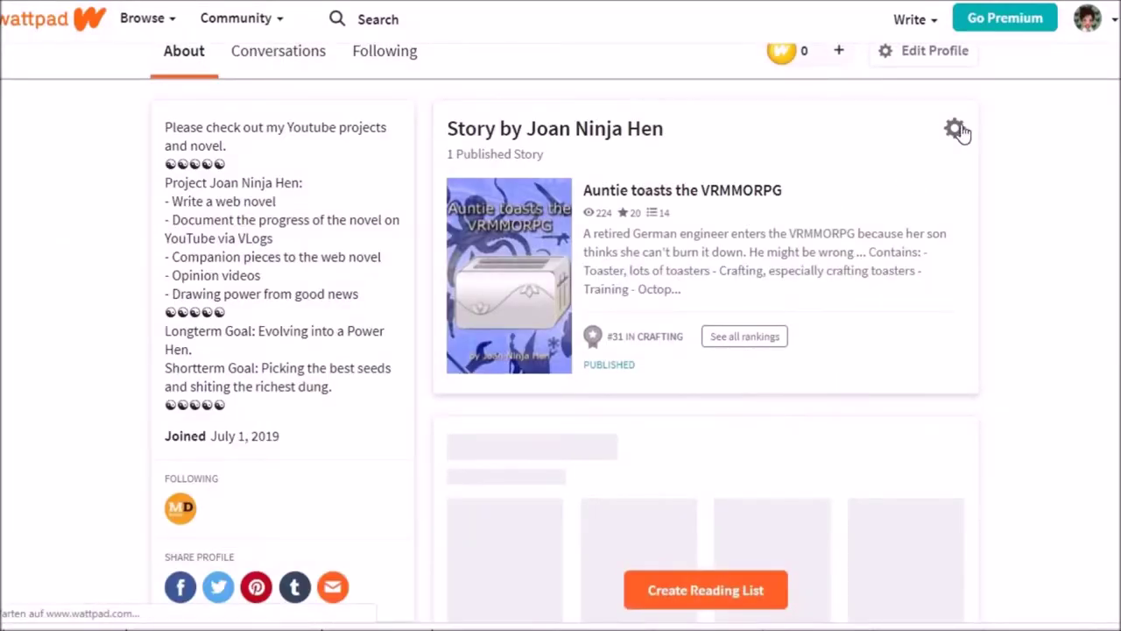
Step: Open the Wattpad story's statistics page from its management page
{"action": "left_click", "coordinate": [958, 130]}
{"action": "left_click", "coordinate": [581, 601]}
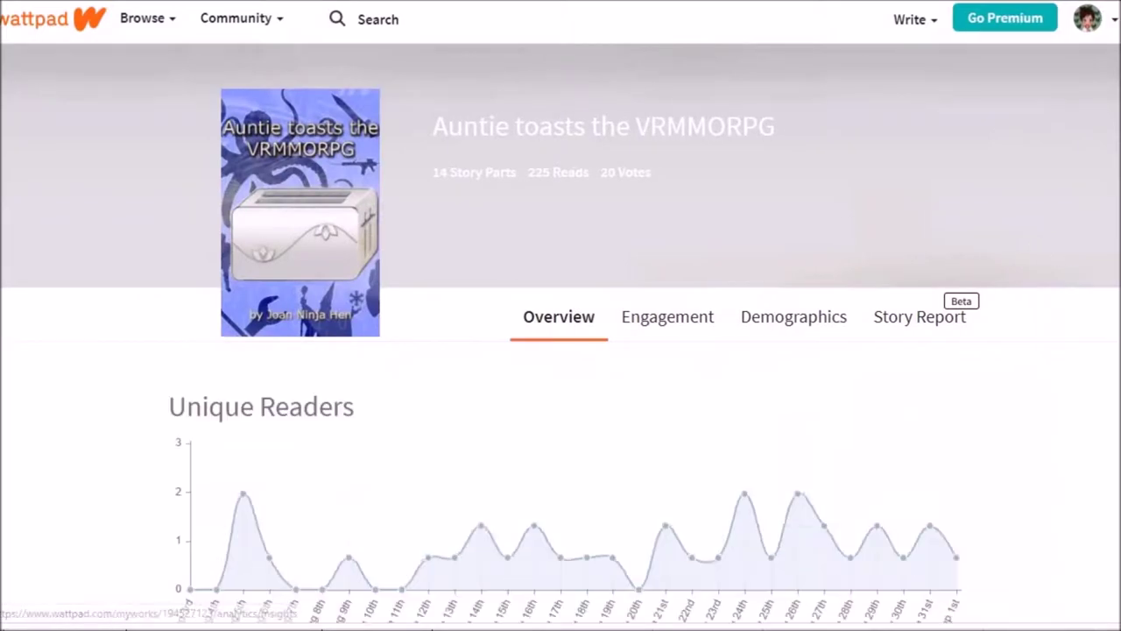
{"action": "scroll", "coordinate": [666, 438], "scroll_direction": "down", "scroll_amount": 2}
{"action": "scroll", "coordinate": [666, 438], "scroll_direction": "down", "scroll_amount": 2}
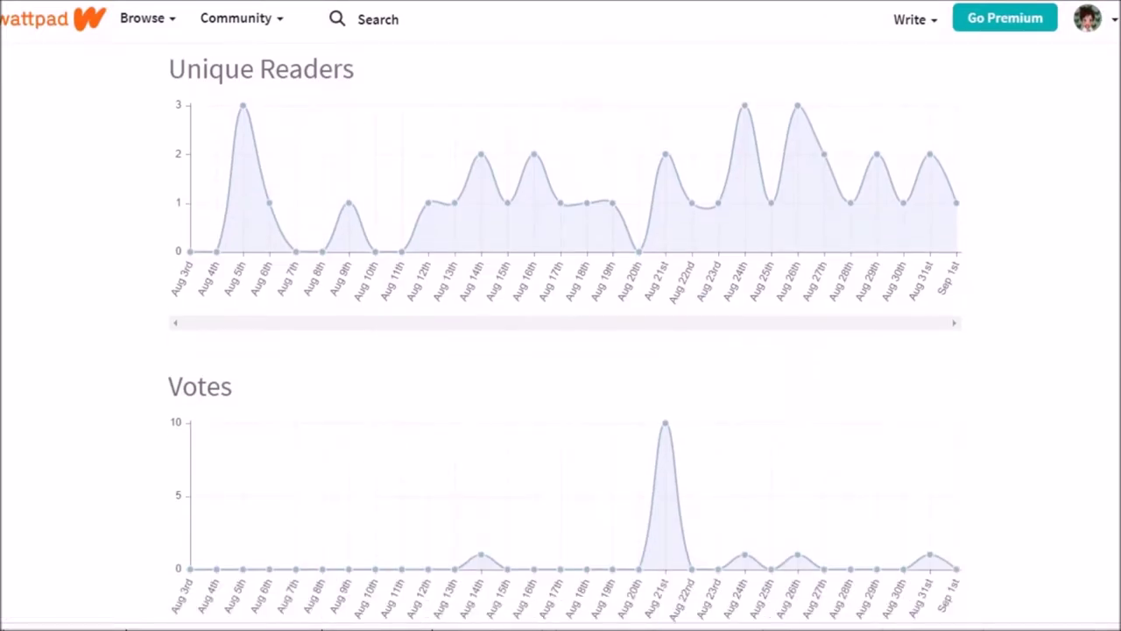
{"action": "scroll", "coordinate": [561, 332], "scroll_direction": "up", "scroll_amount": 2}
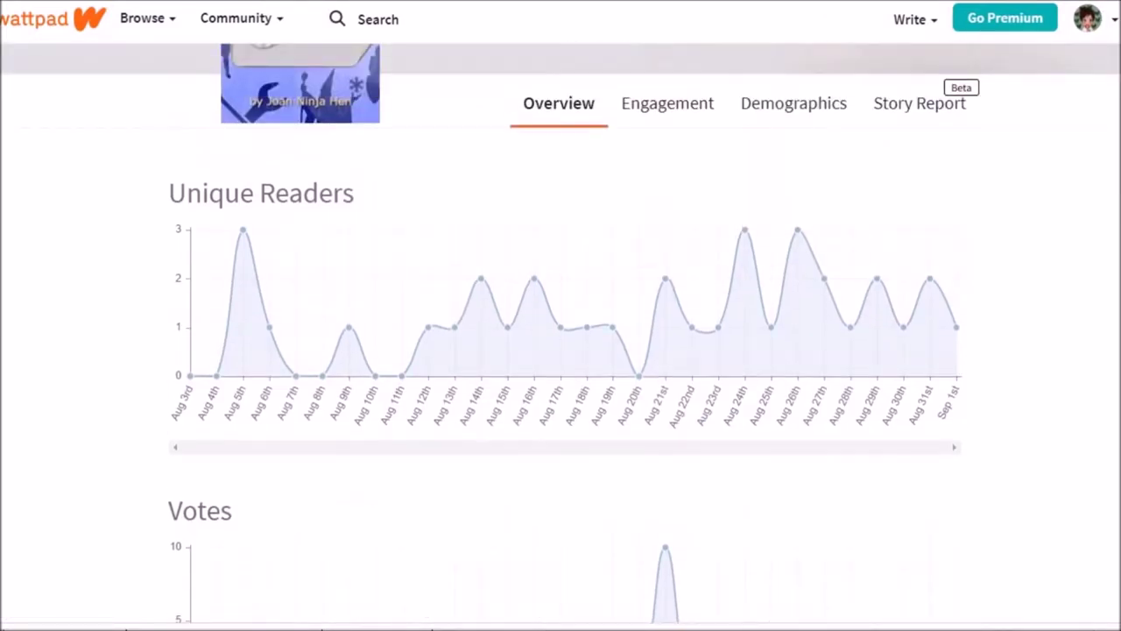
{"action": "scroll", "coordinate": [353, 195], "scroll_direction": "down", "scroll_amount": 1}
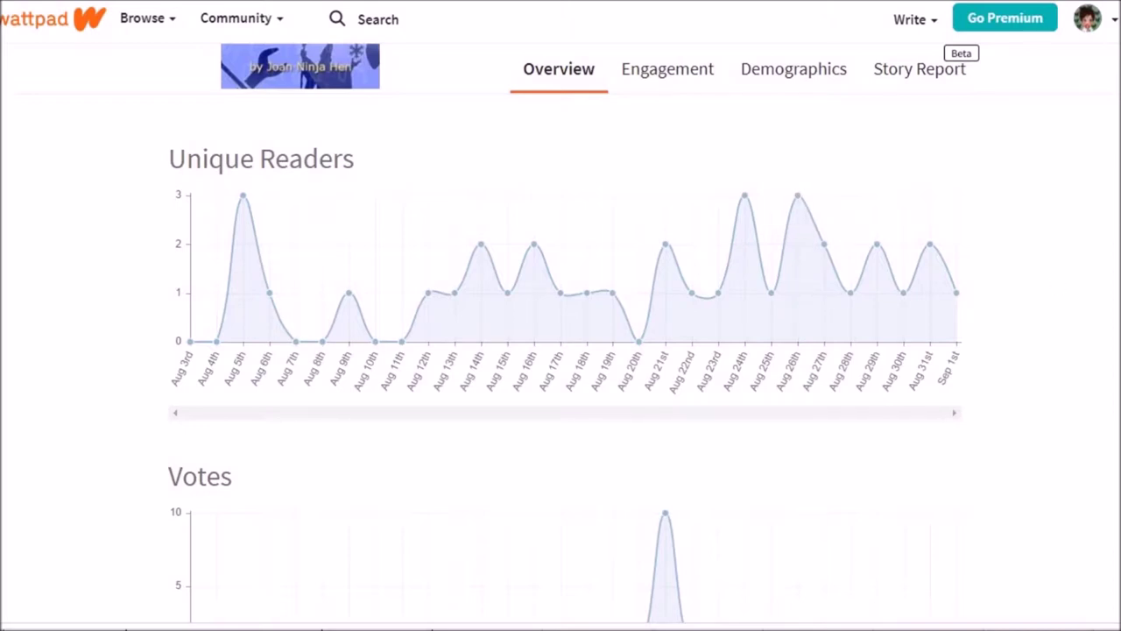
Step: Browse the Overview charts, then show the Engagement view's Completed Reads by Part chart
{"action": "scroll", "coordinate": [565, 350], "scroll_direction": "down", "scroll_amount": 1}
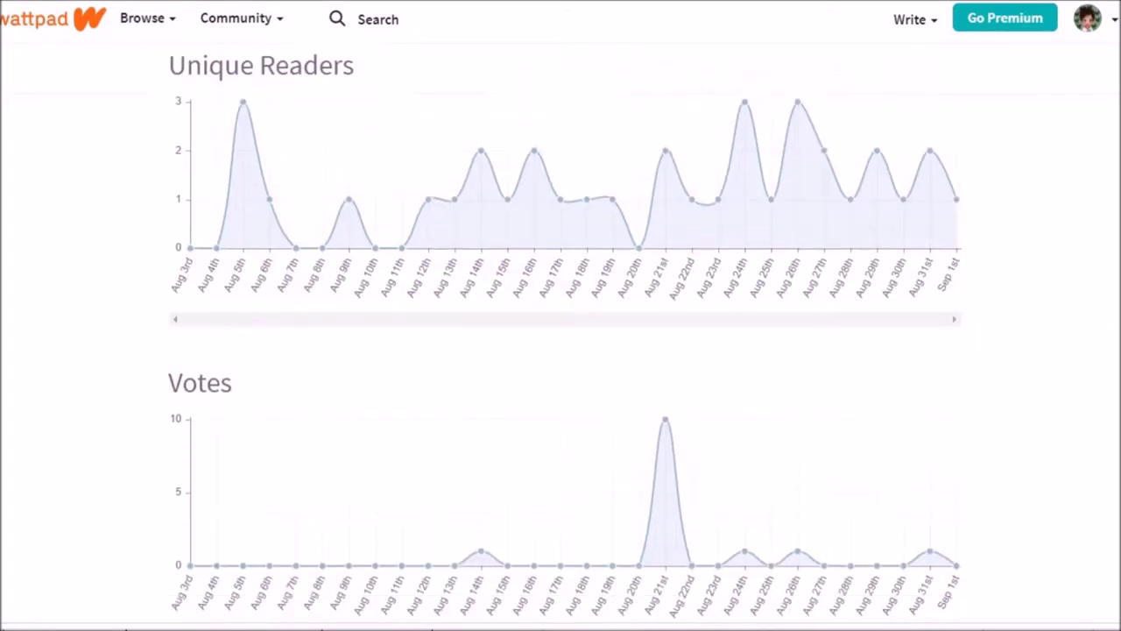
{"action": "scroll", "coordinate": [565, 350], "scroll_direction": "down", "scroll_amount": 1}
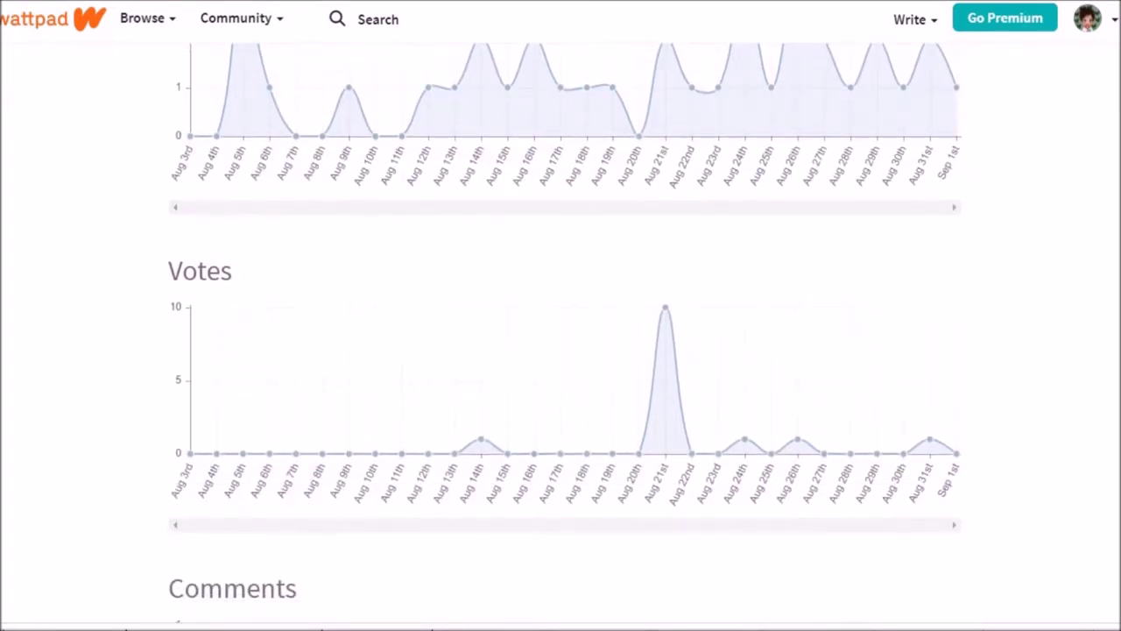
{"action": "scroll", "coordinate": [564, 350], "scroll_direction": "down", "scroll_amount": 1}
{"action": "scroll", "coordinate": [565, 350], "scroll_direction": "down", "scroll_amount": 2}
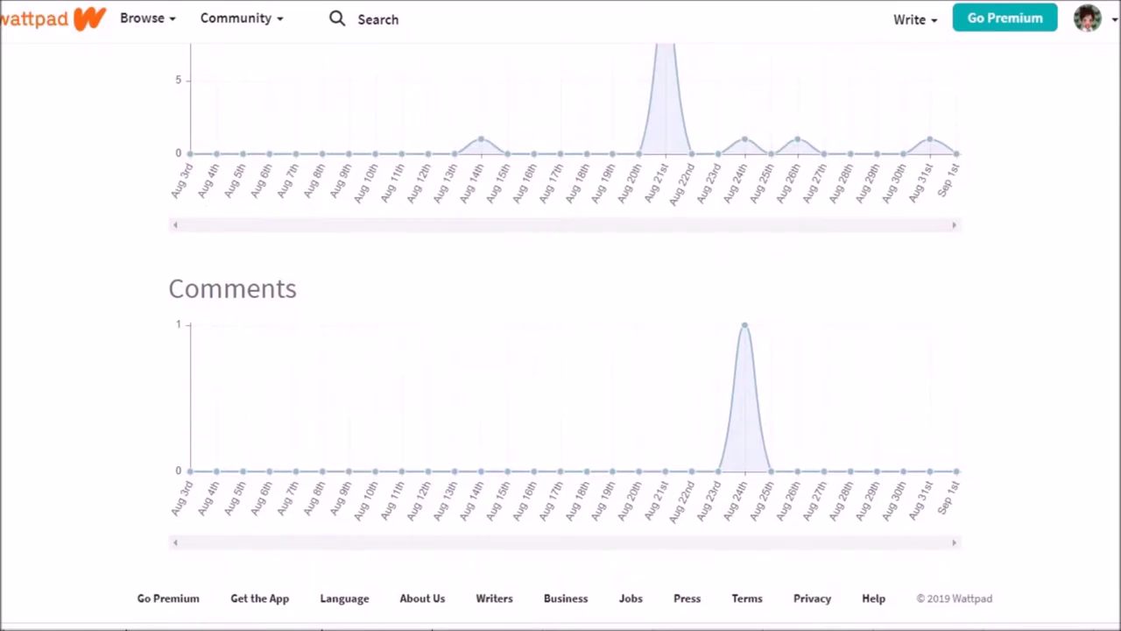
{"action": "scroll", "coordinate": [659, 153], "scroll_direction": "up", "scroll_amount": 8}
{"action": "scroll", "coordinate": [658, 153], "scroll_direction": "up", "scroll_amount": 1}
{"action": "left_click", "coordinate": [681, 209]}
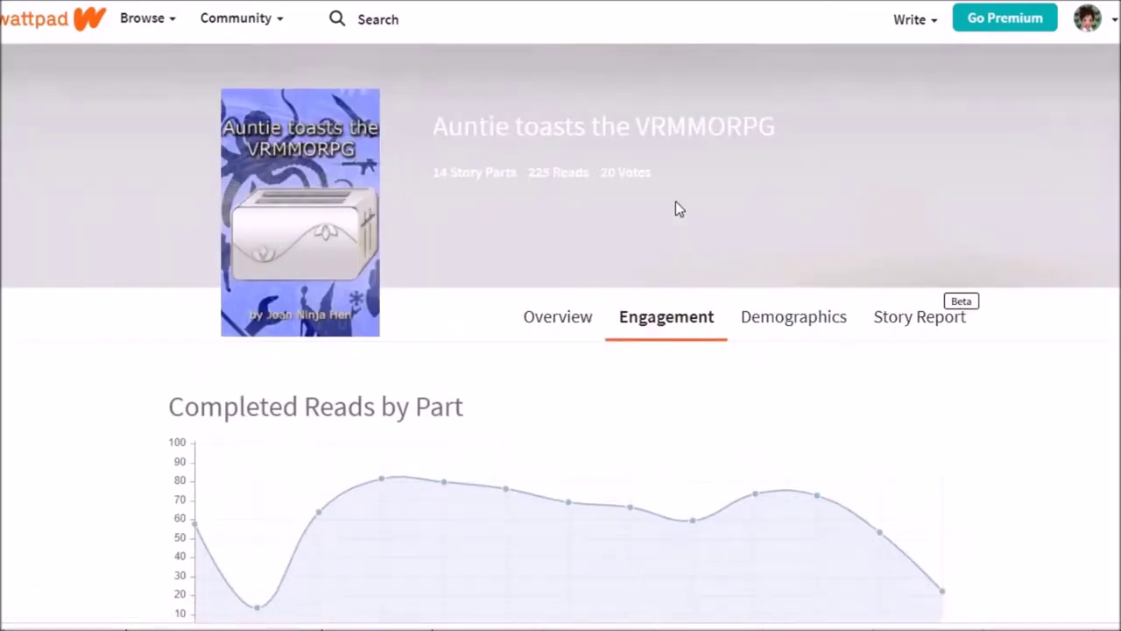
{"action": "scroll", "coordinate": [888, 317], "scroll_direction": "down", "scroll_amount": 3}
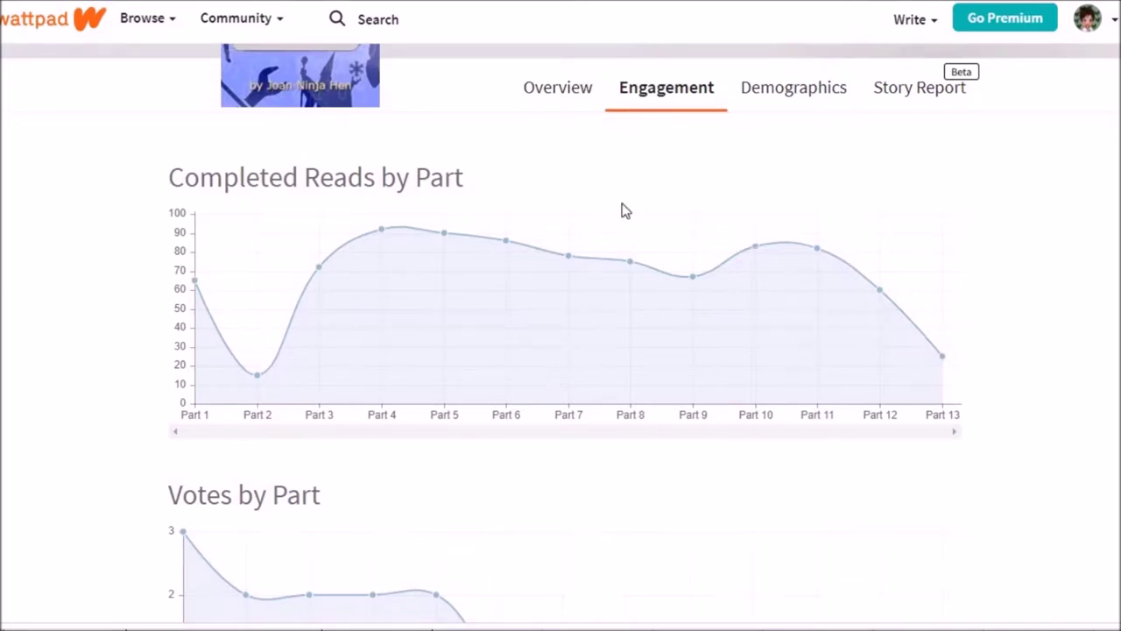
Step: Show the story's Overview statistics down to the Unique Readers chart for Aug 3rd–Sep 1st
{"action": "left_click", "coordinate": [563, 88]}
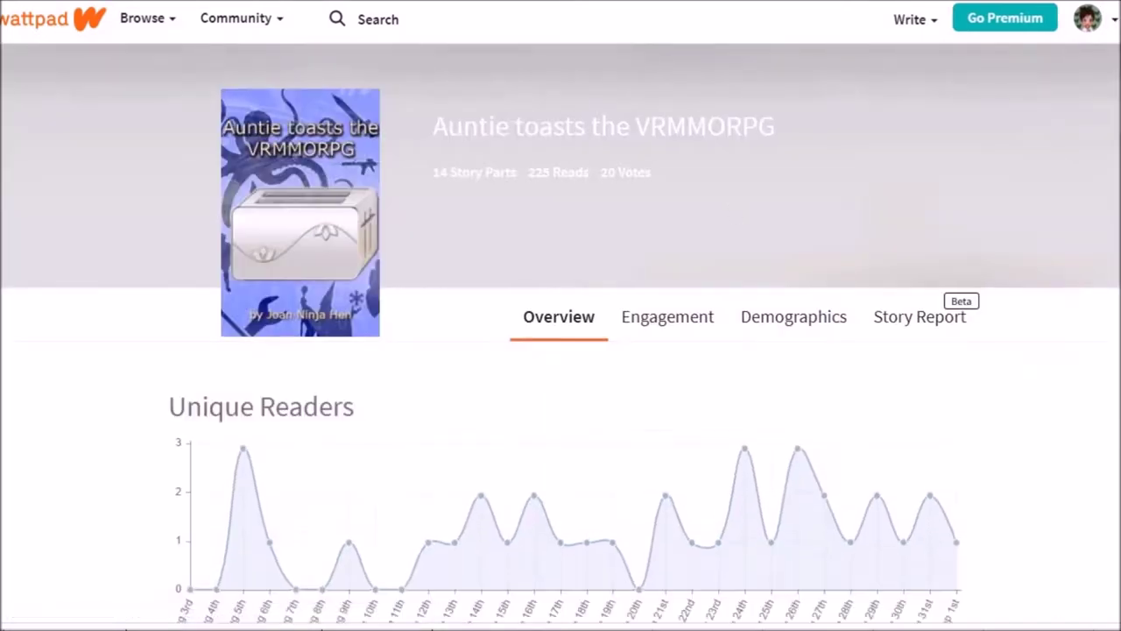
{"action": "scroll", "coordinate": [264, 197], "scroll_direction": "down", "scroll_amount": 3}
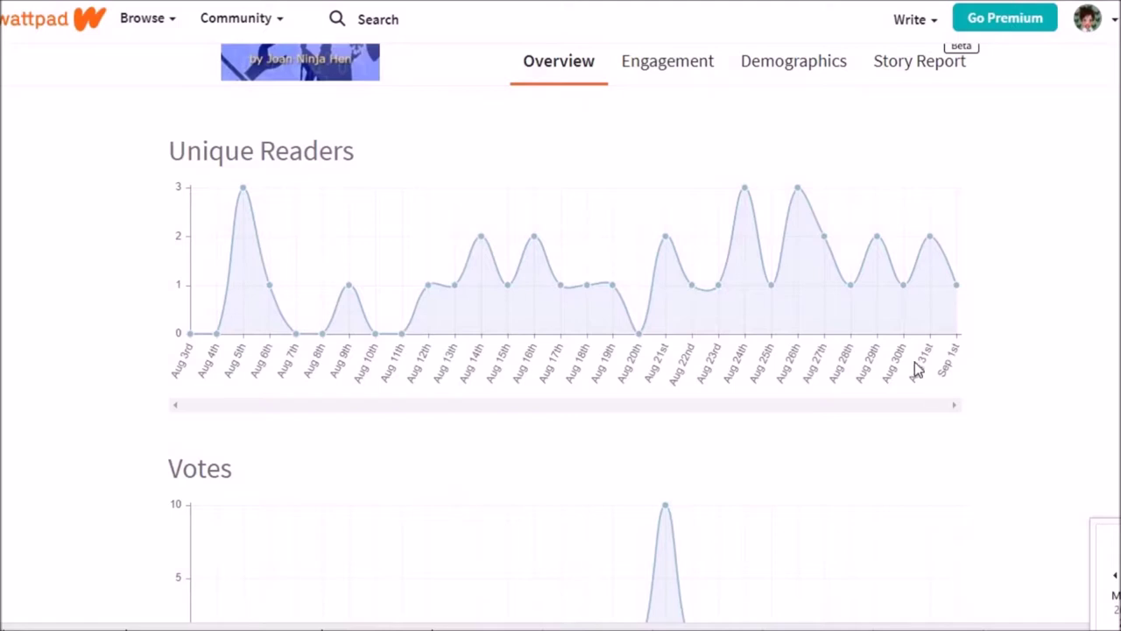
{"action": "mouse_move", "coordinate": [930, 496]}
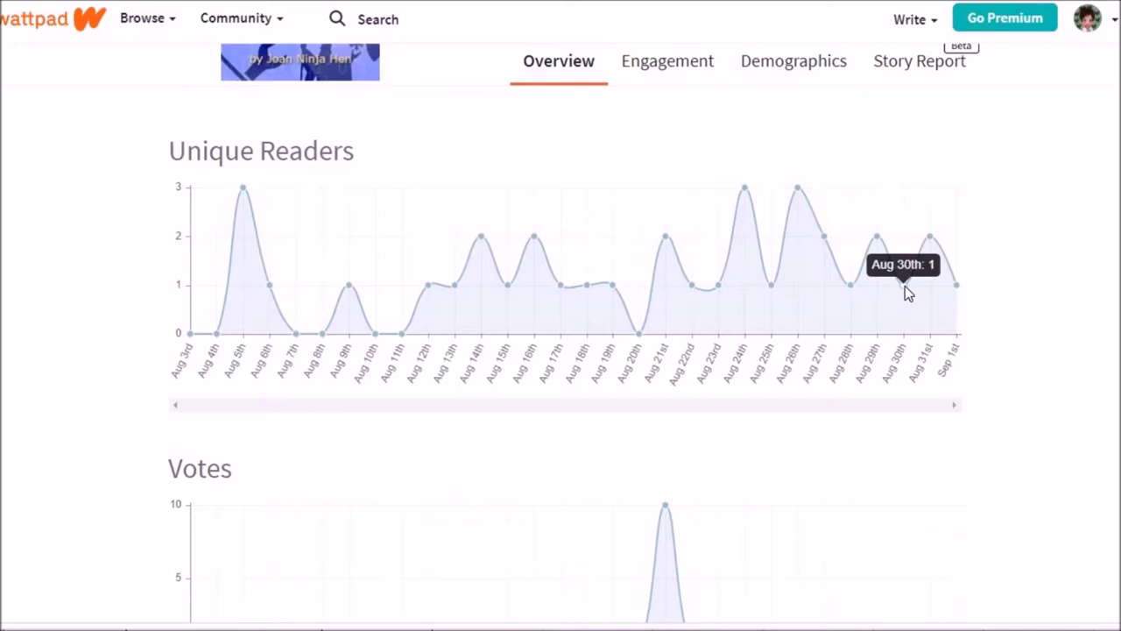
{"action": "mouse_move", "coordinate": [930, 237]}
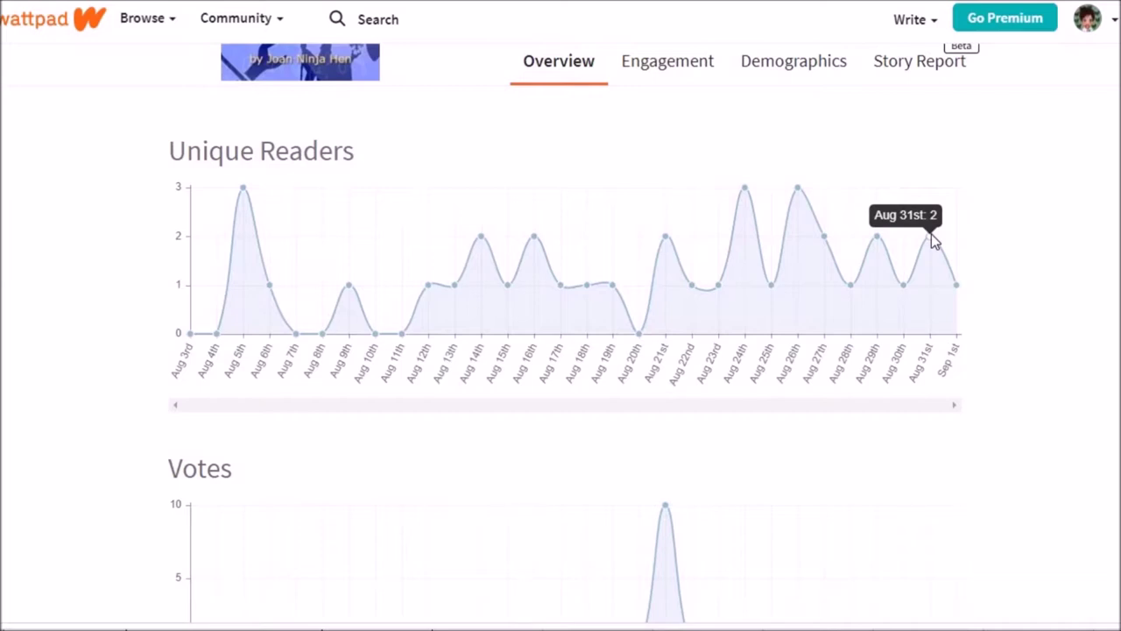
Step: Review the Engagement tab's Completed Reads, Votes and Comments by Part charts, then go to Demographics
{"action": "left_click", "coordinate": [675, 66]}
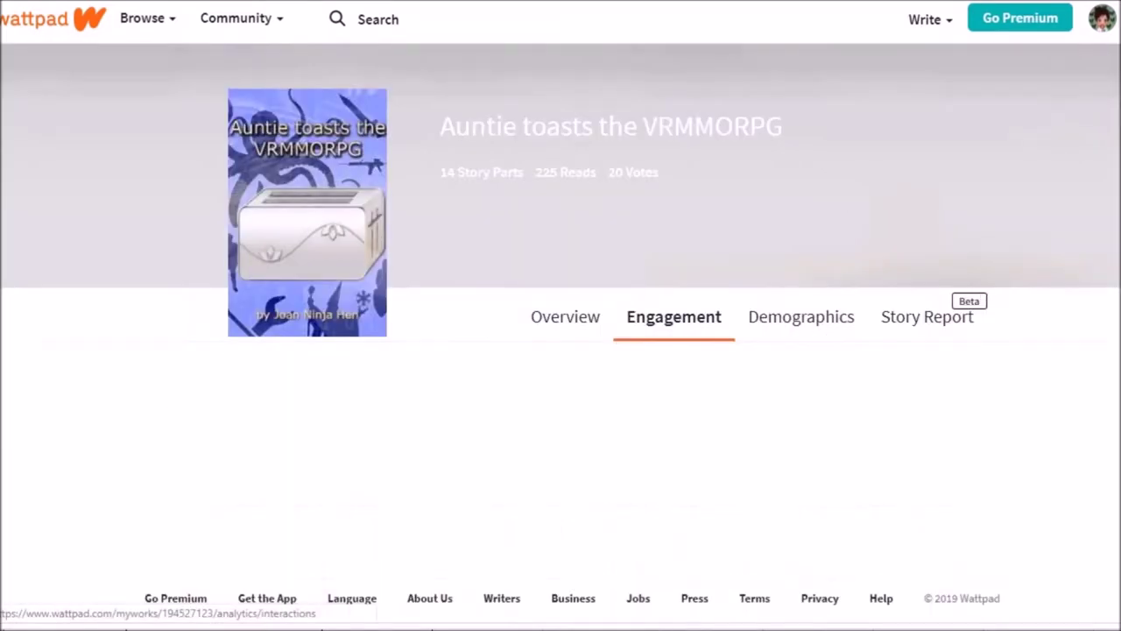
{"action": "scroll", "coordinate": [983, 348], "scroll_direction": "down", "scroll_amount": 3}
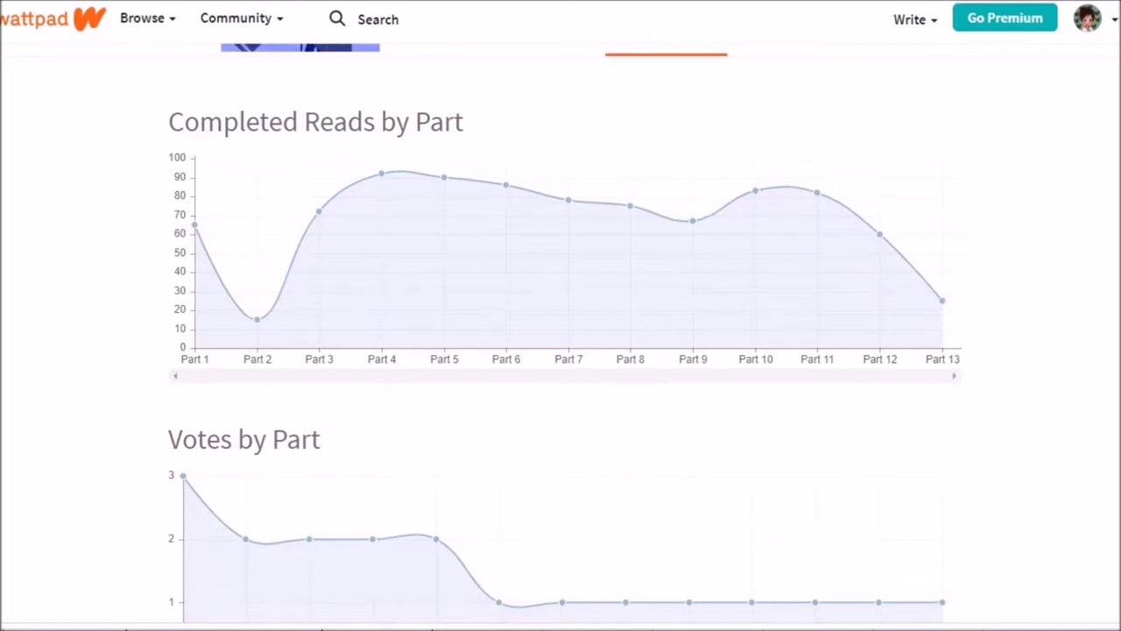
{"action": "scroll", "coordinate": [560, 332], "scroll_direction": "down", "scroll_amount": 3}
{"action": "scroll", "coordinate": [560, 333], "scroll_direction": "down", "scroll_amount": 2}
{"action": "scroll", "coordinate": [1108, 237], "scroll_direction": "up", "scroll_amount": 6}
{"action": "scroll", "coordinate": [1108, 237], "scroll_direction": "down", "scroll_amount": 6}
{"action": "scroll", "coordinate": [1108, 236], "scroll_direction": "up", "scroll_amount": 6}
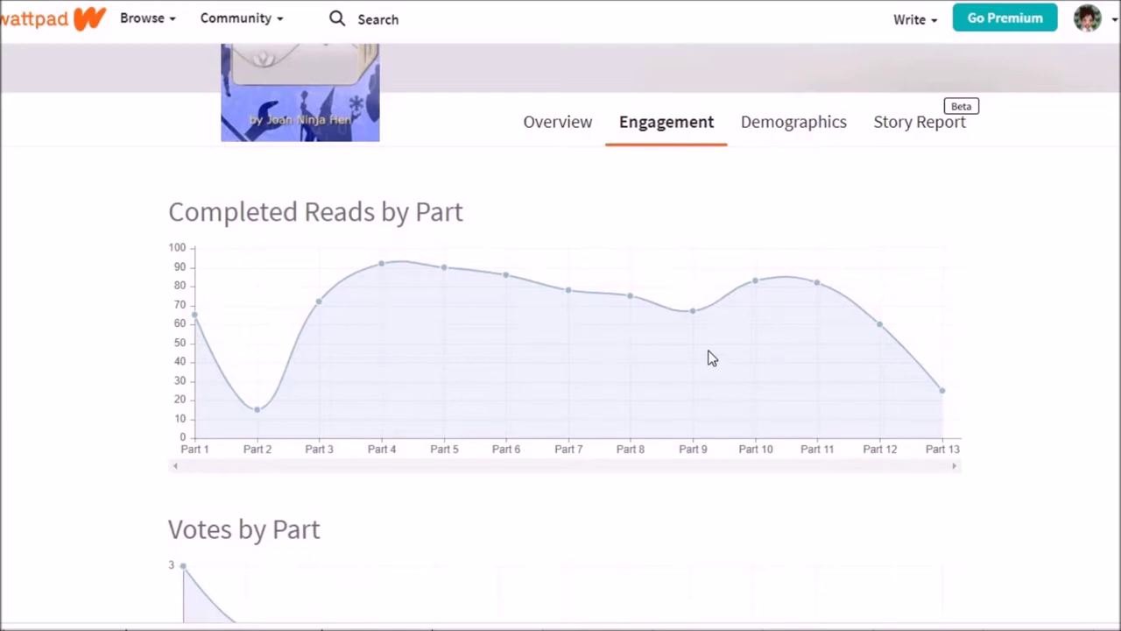
{"action": "left_click", "coordinate": [788, 121]}
Step: Scroll down to the Demographics Country map, then back up to the Age and Gender charts
{"action": "scroll", "coordinate": [1027, 368], "scroll_direction": "down", "scroll_amount": 3}
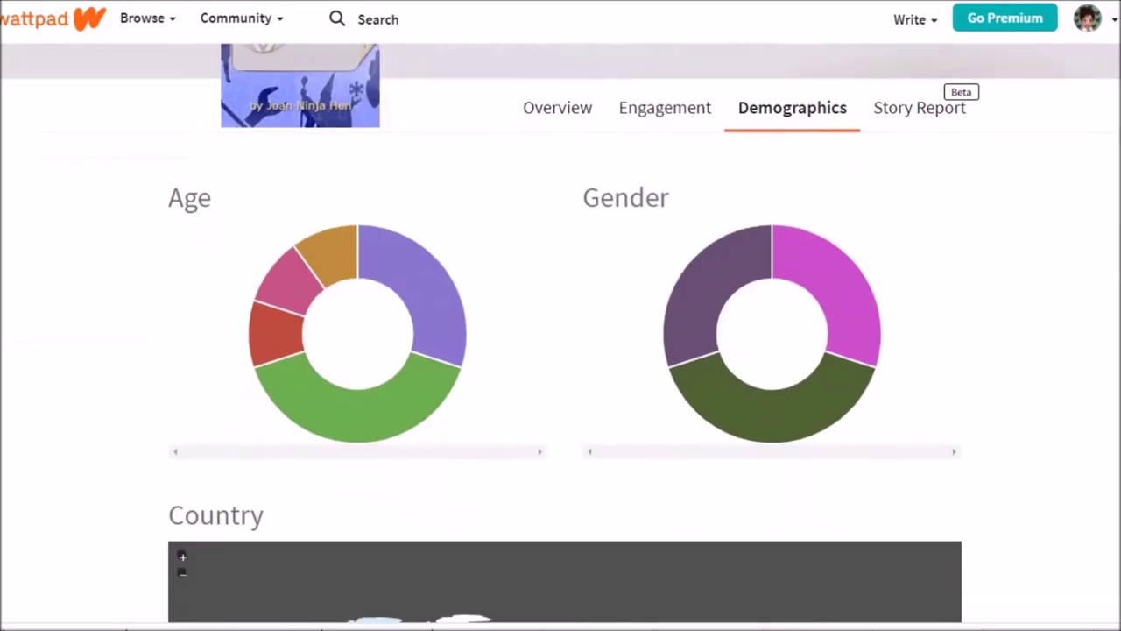
{"action": "scroll", "coordinate": [1028, 368], "scroll_direction": "down", "scroll_amount": 5}
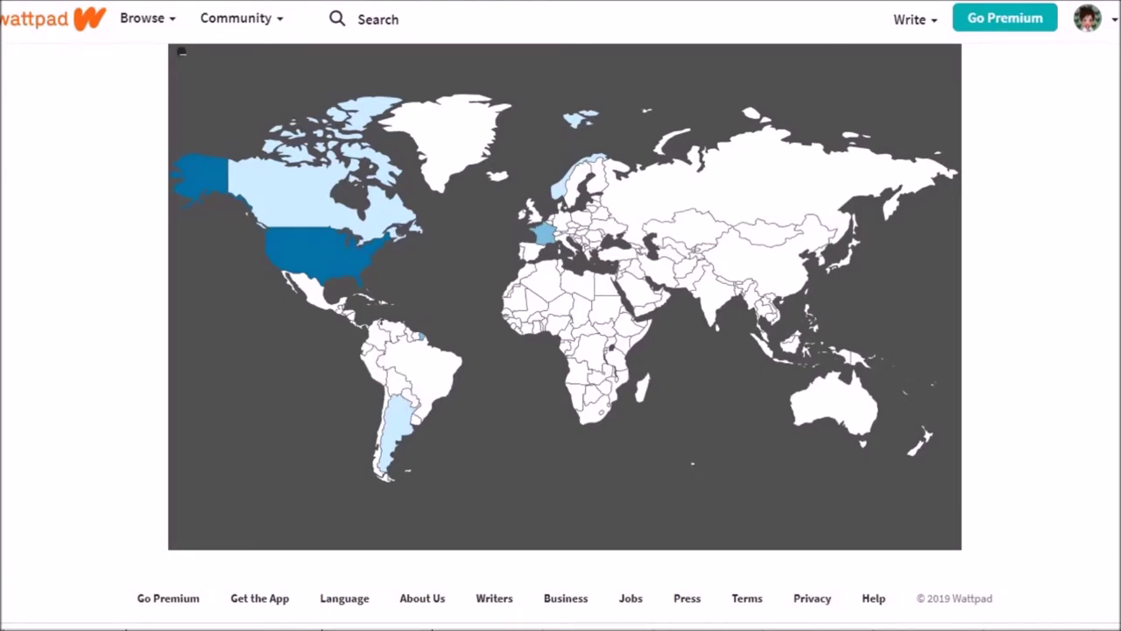
{"action": "scroll", "coordinate": [560, 333], "scroll_direction": "up", "scroll_amount": 1}
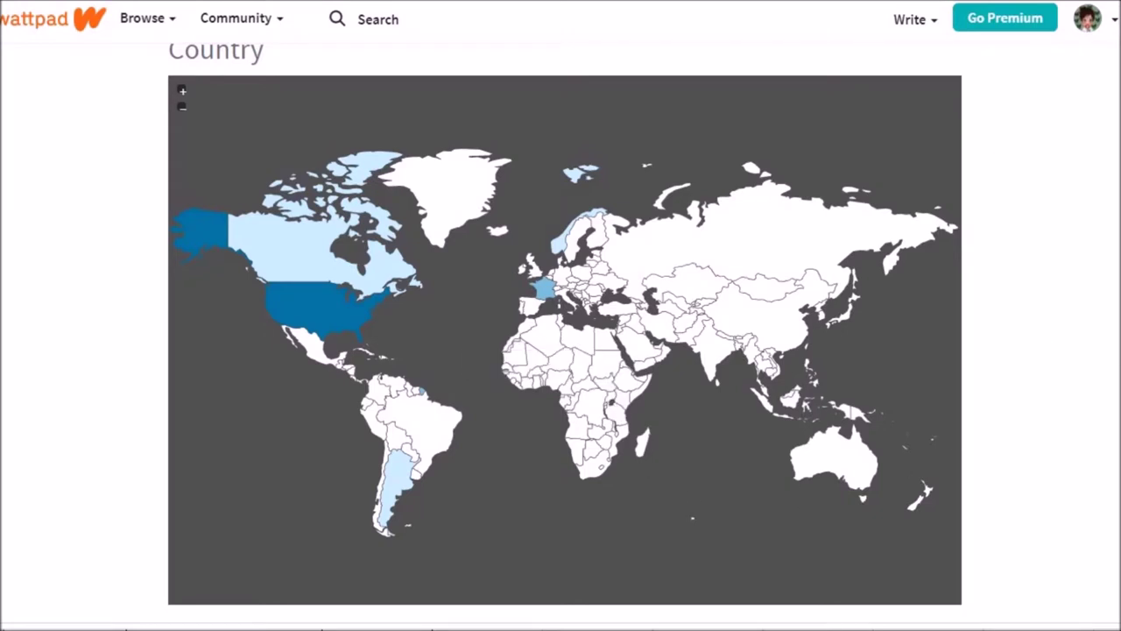
{"action": "scroll", "coordinate": [561, 333], "scroll_direction": "up", "scroll_amount": 1}
{"action": "scroll", "coordinate": [560, 333], "scroll_direction": "up", "scroll_amount": 2}
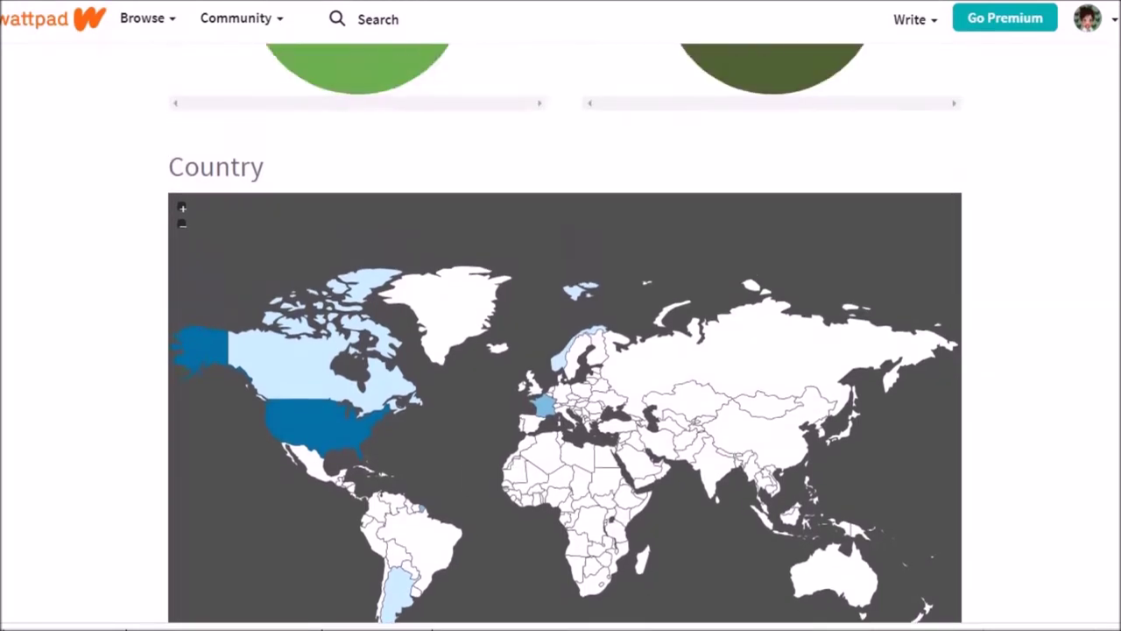
{"action": "scroll", "coordinate": [561, 333], "scroll_direction": "up", "scroll_amount": 2}
{"action": "scroll", "coordinate": [341, 345], "scroll_direction": "up", "scroll_amount": 3}
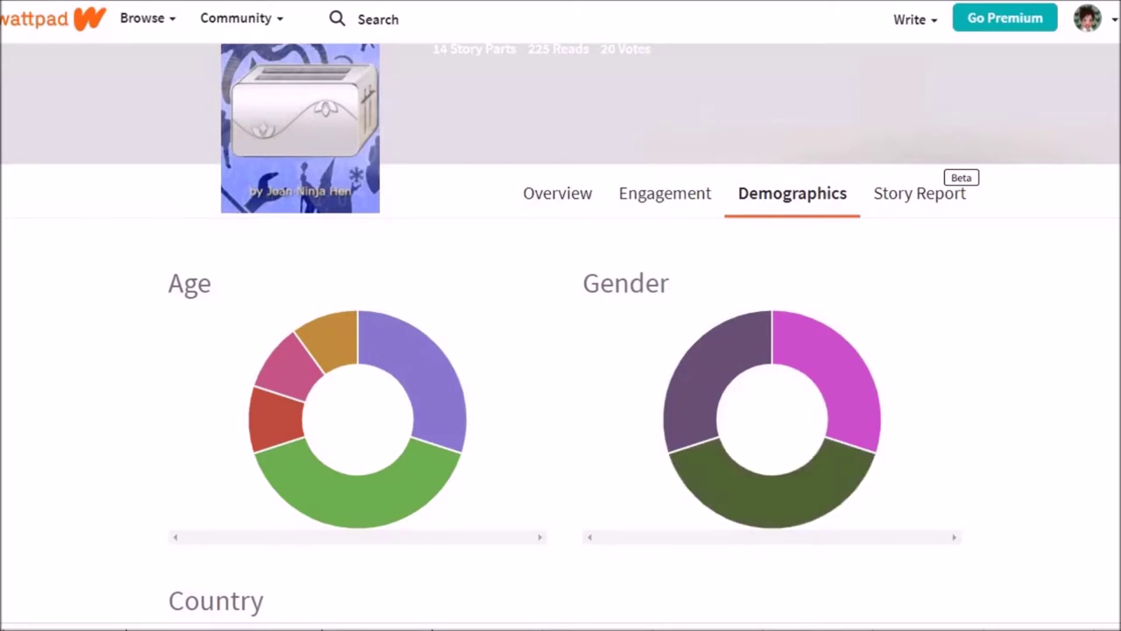
{"action": "scroll", "coordinate": [560, 351], "scroll_direction": "down", "scroll_amount": 1}
Step: Return to the story's Engagement statistics and look through its charts
{"action": "left_click", "coordinate": [689, 149]}
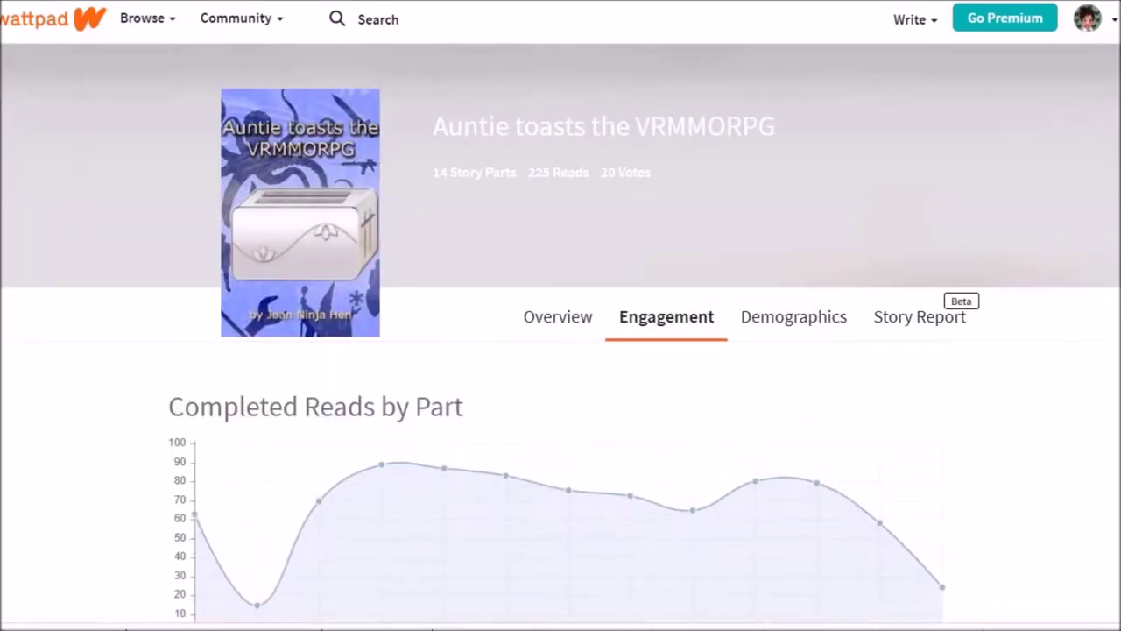
{"action": "scroll", "coordinate": [561, 350], "scroll_direction": "down", "scroll_amount": 3}
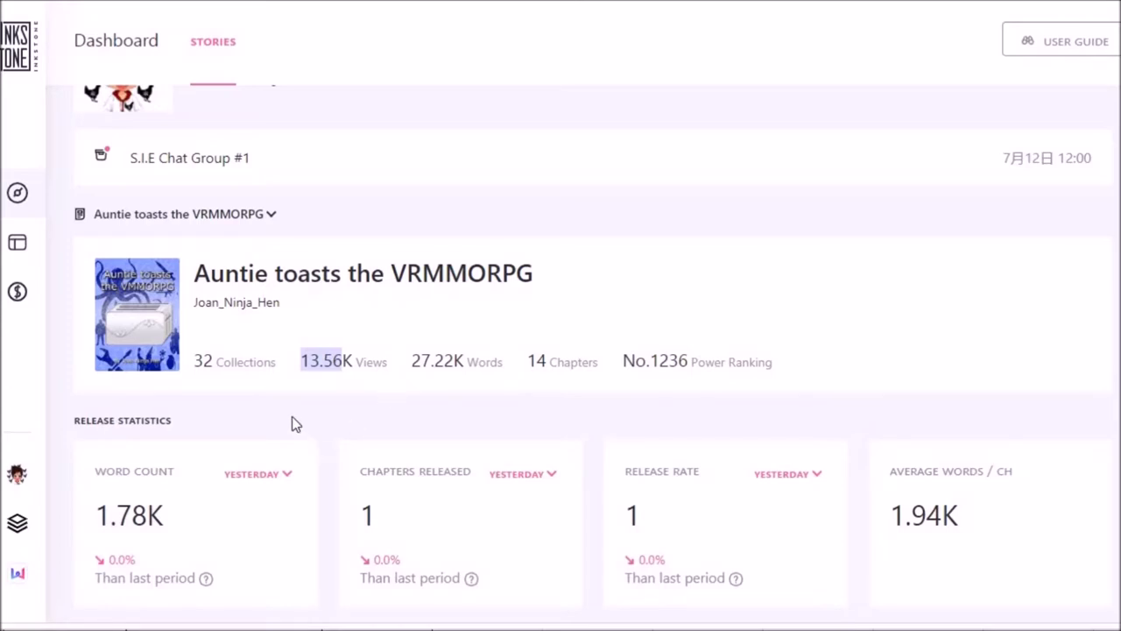
{"action": "left_click", "coordinate": [232, 378]}
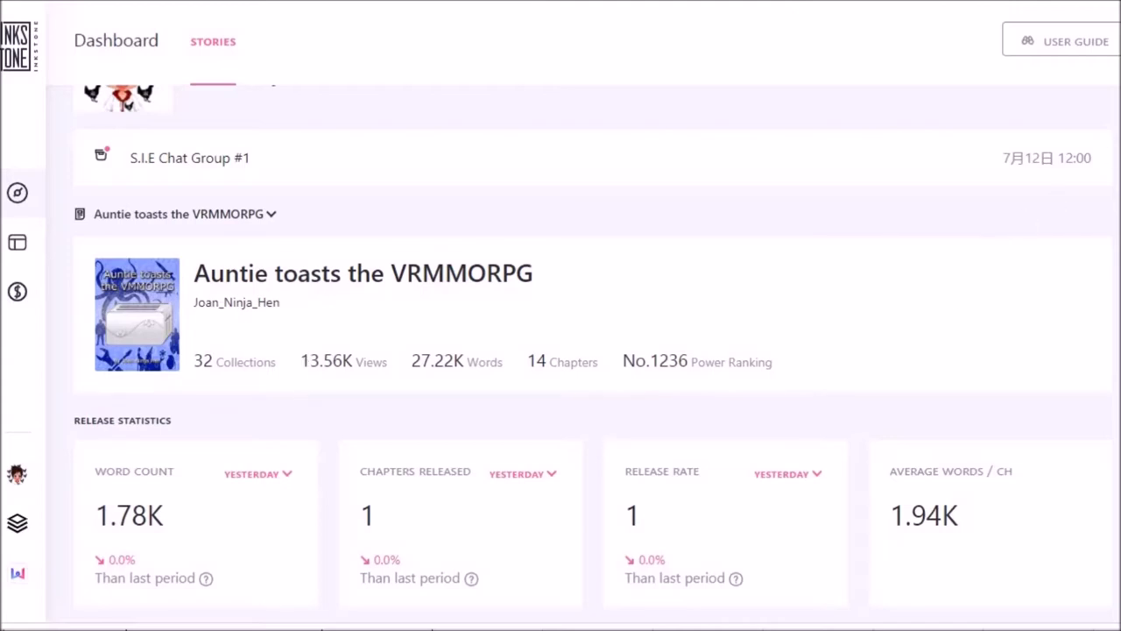
{"action": "scroll", "coordinate": [592, 353], "scroll_direction": "down", "scroll_amount": 3}
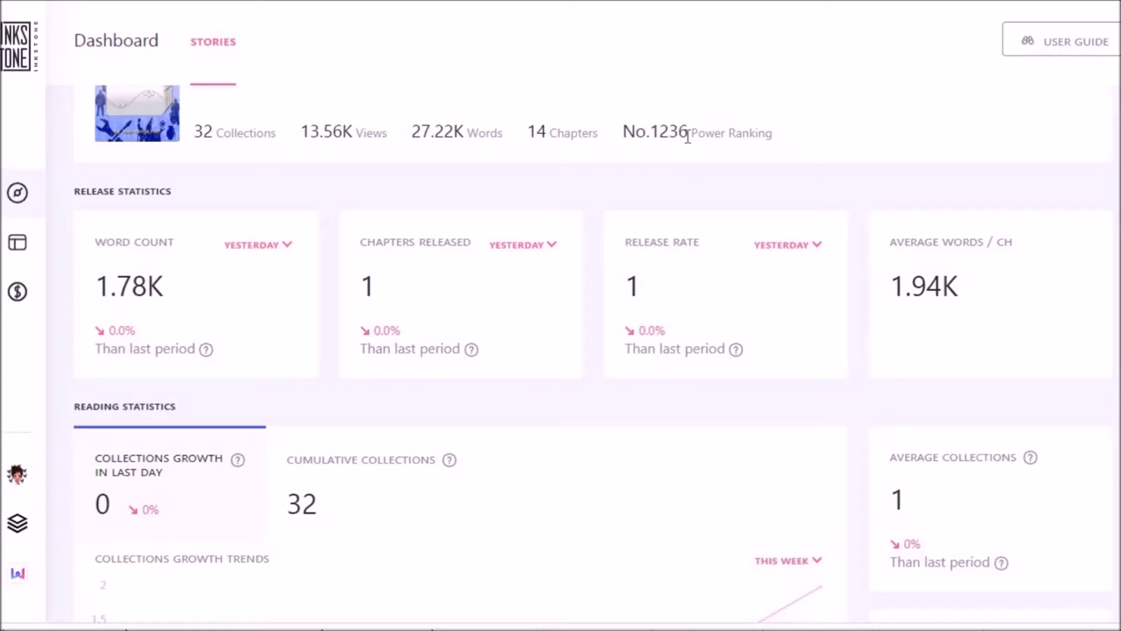
{"action": "left_click", "coordinate": [544, 244]}
{"action": "left_click", "coordinate": [532, 282]}
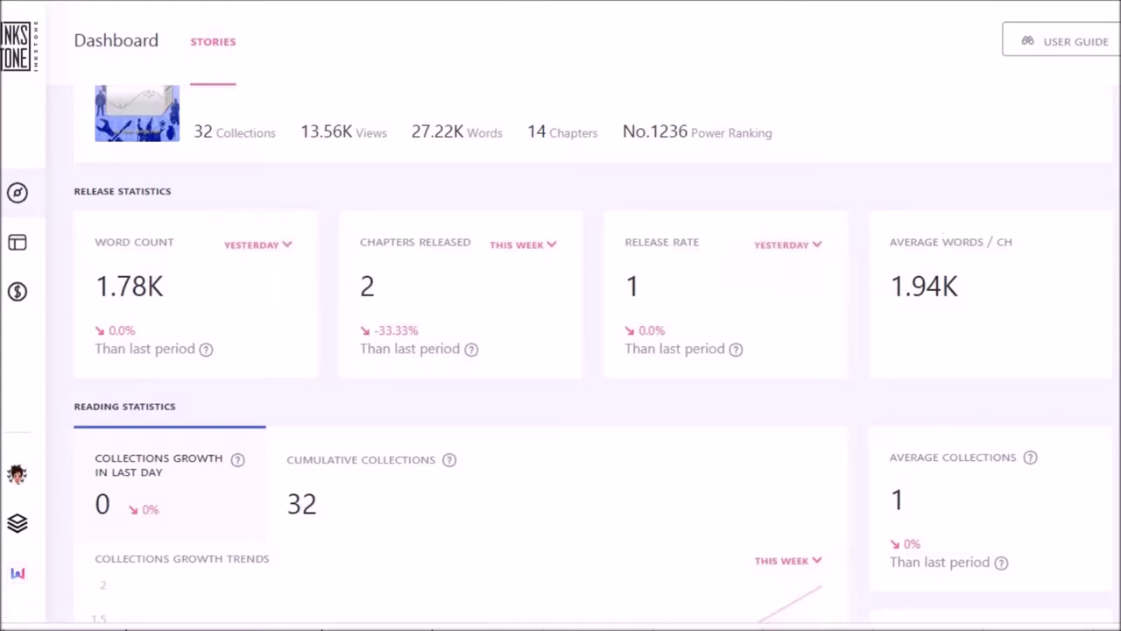
{"action": "scroll", "coordinate": [592, 351], "scroll_direction": "down", "scroll_amount": 1}
{"action": "scroll", "coordinate": [592, 350], "scroll_direction": "down", "scroll_amount": 2}
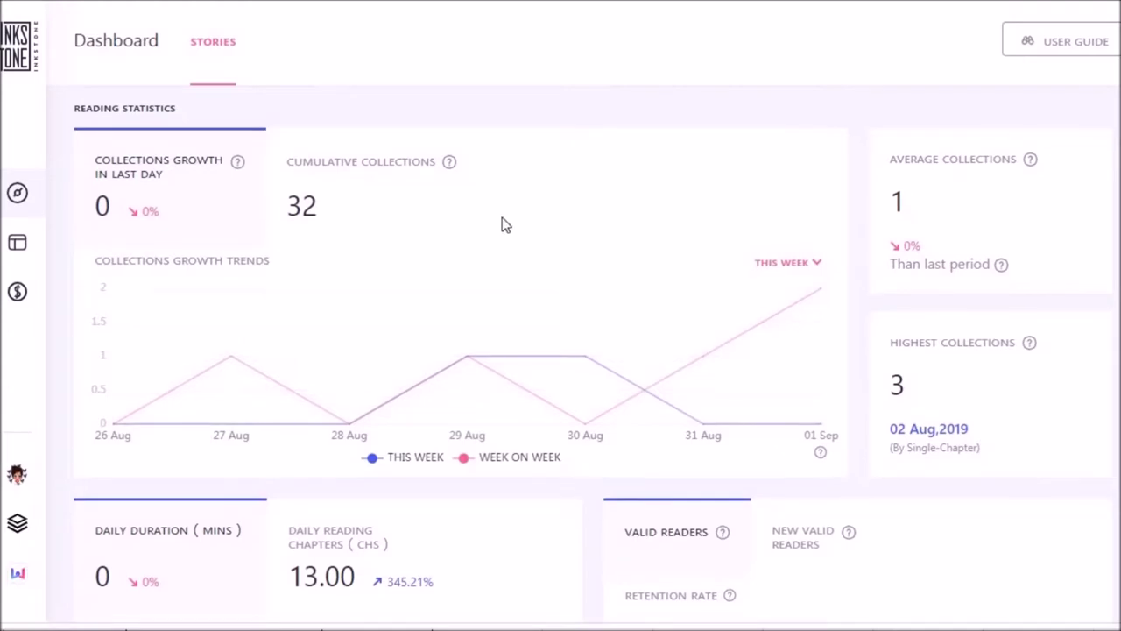
{"action": "scroll", "coordinate": [184, 211], "scroll_direction": "down", "scroll_amount": 1}
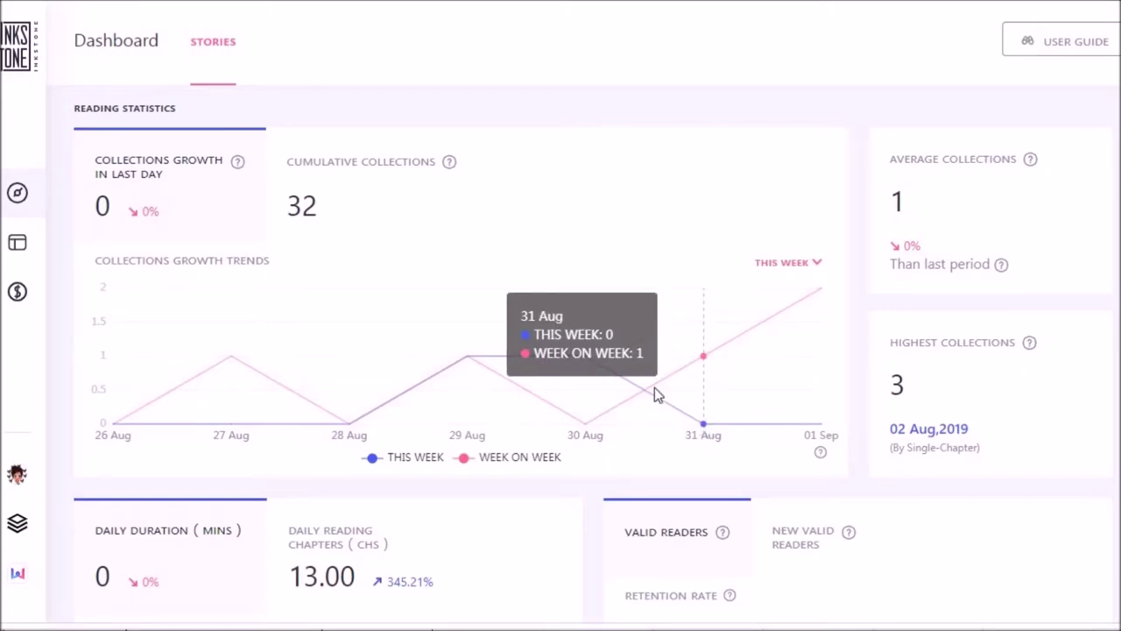
{"action": "mouse_move", "coordinate": [586, 358]}
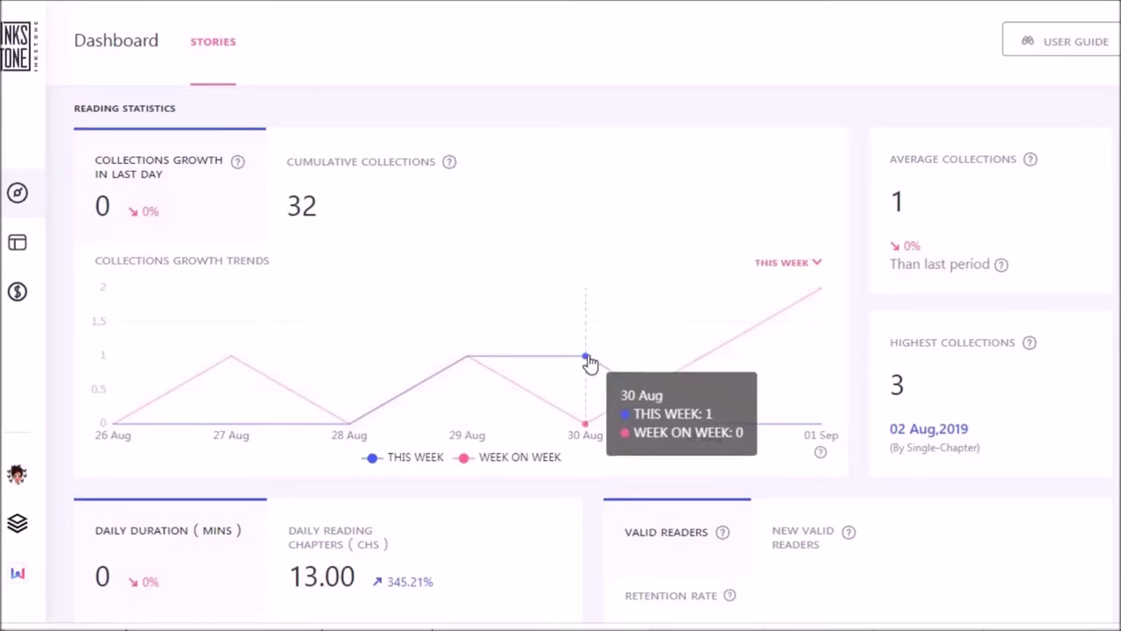
{"action": "scroll", "coordinate": [1029, 412], "scroll_direction": "down", "scroll_amount": 1}
{"action": "scroll", "coordinate": [818, 263], "scroll_direction": "down", "scroll_amount": 7}
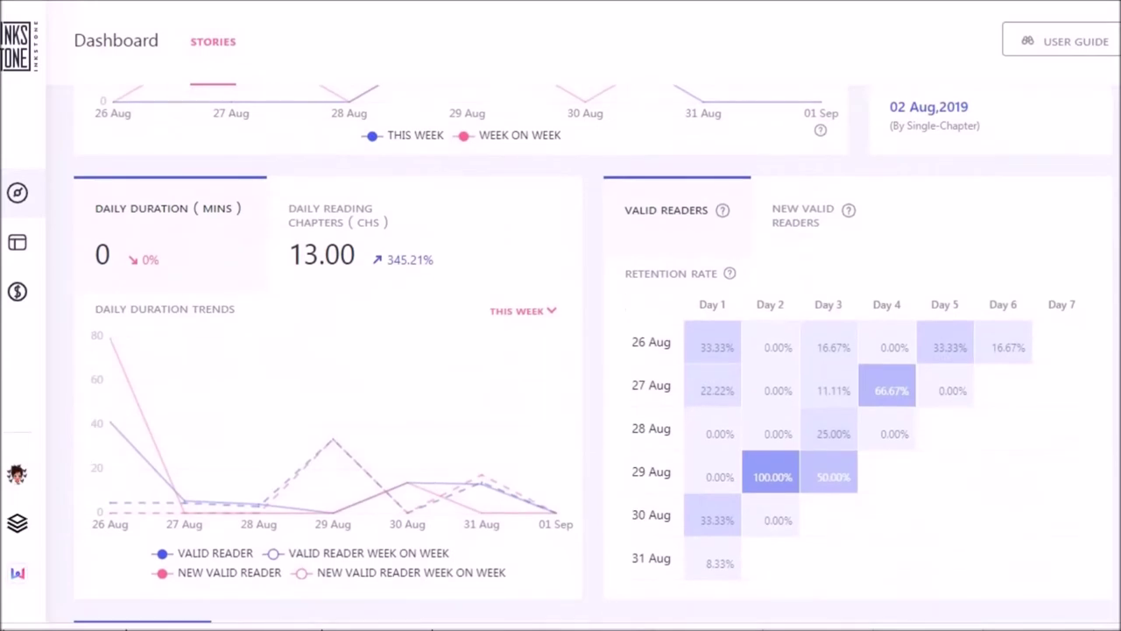
{"action": "scroll", "coordinate": [818, 262], "scroll_direction": "up", "scroll_amount": 6}
{"action": "left_click", "coordinate": [818, 207]}
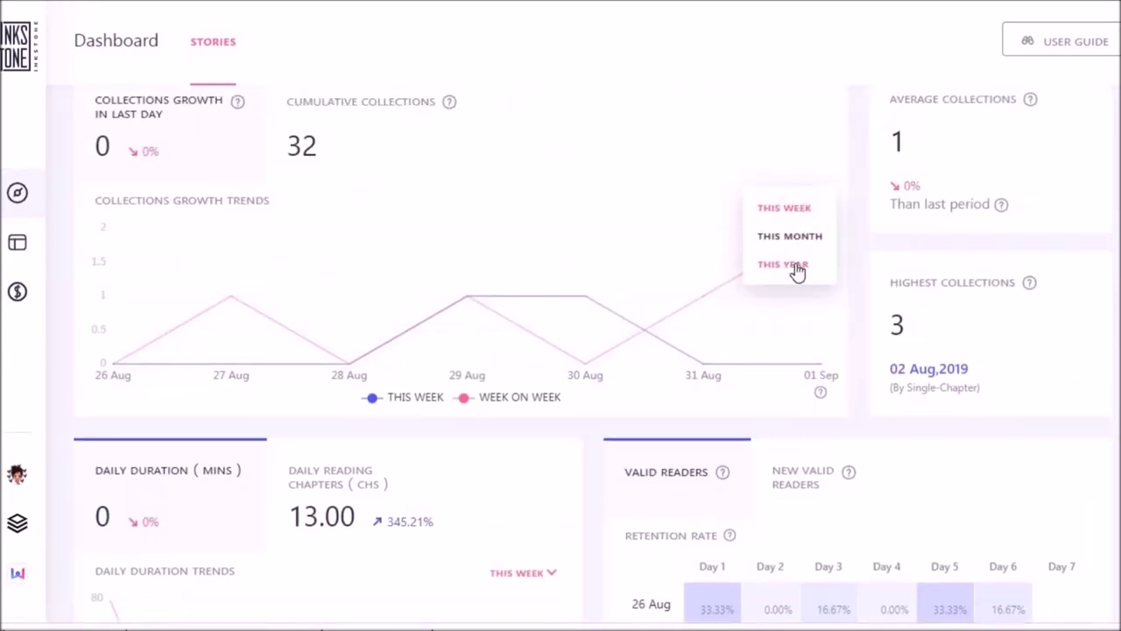
{"action": "left_click", "coordinate": [794, 265]}
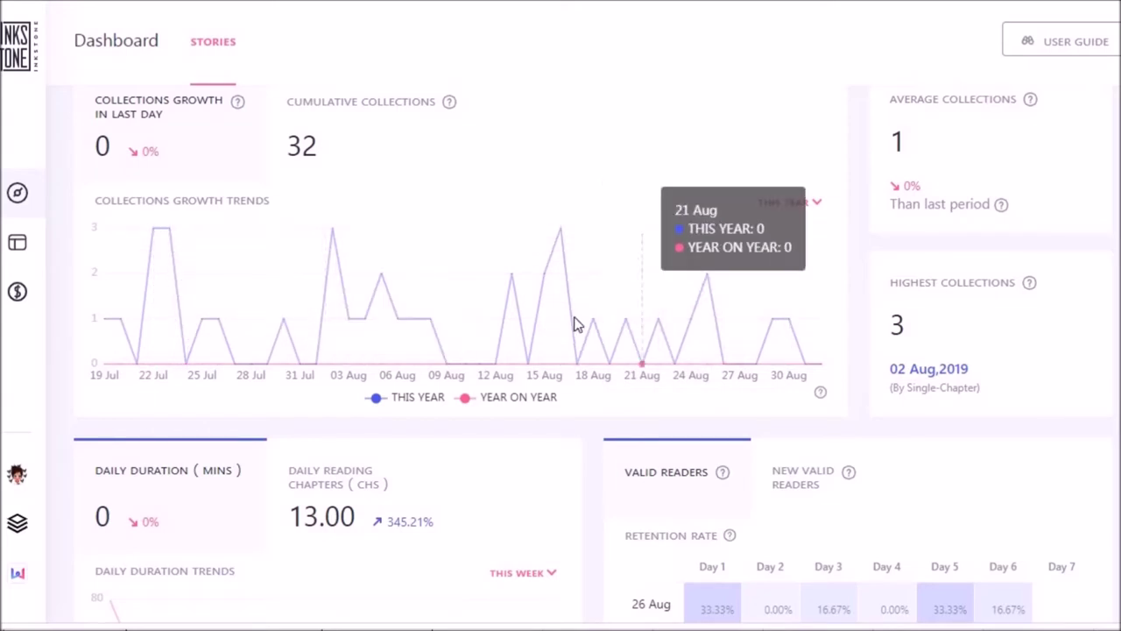
{"action": "scroll", "coordinate": [1027, 302], "scroll_direction": "down", "scroll_amount": 5}
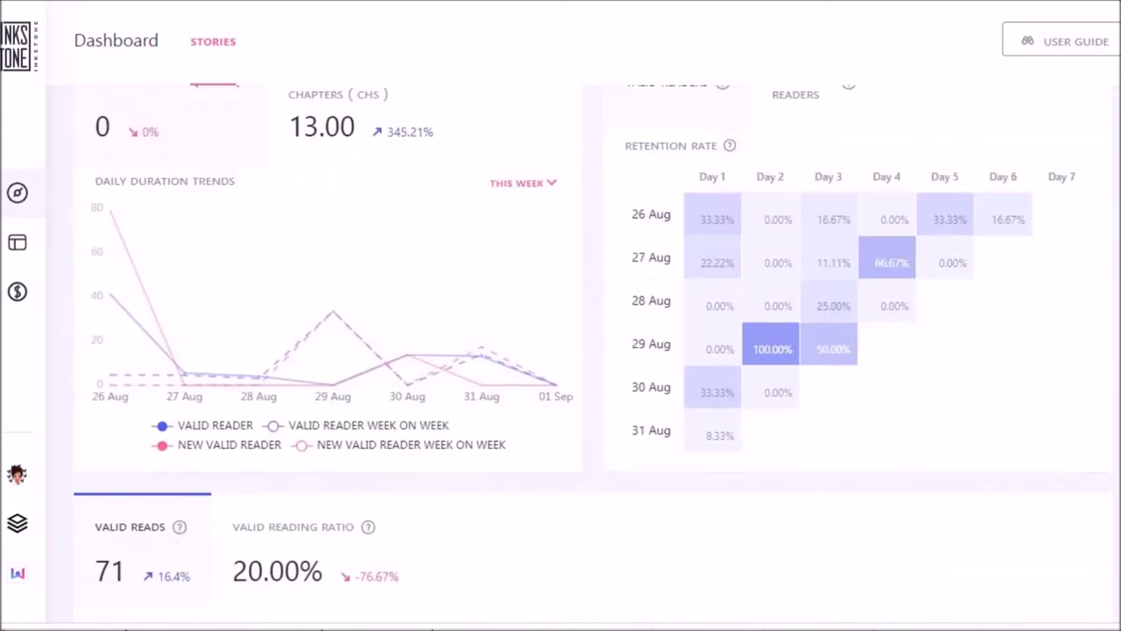
{"action": "scroll", "coordinate": [1027, 302], "scroll_direction": "up", "scroll_amount": 4}
{"action": "scroll", "coordinate": [301, 236], "scroll_direction": "up", "scroll_amount": 1}
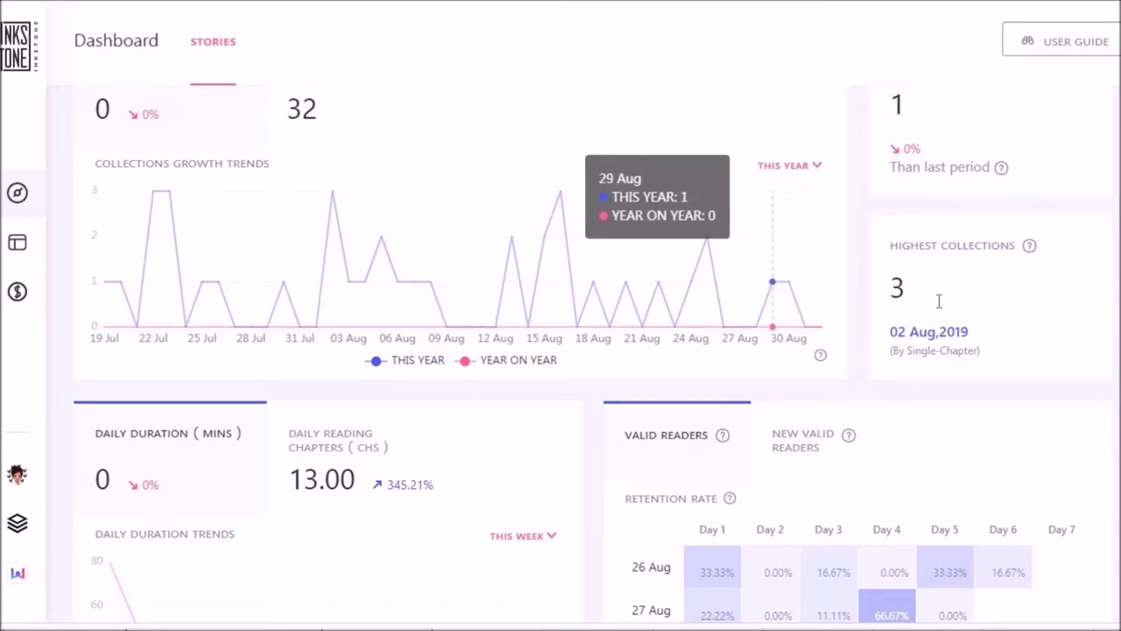
{"action": "scroll", "coordinate": [560, 351], "scroll_direction": "down", "scroll_amount": 2}
Step: Switch the Daily Duration Trends chart from This Week to This Year
{"action": "scroll", "coordinate": [560, 350], "scroll_direction": "down", "scroll_amount": 2}
{"action": "scroll", "coordinate": [560, 350], "scroll_direction": "up", "scroll_amount": 1}
{"action": "scroll", "coordinate": [551, 288], "scroll_direction": "down", "scroll_amount": 1}
{"action": "left_click", "coordinate": [549, 280]}
{"action": "left_click", "coordinate": [538, 342]}
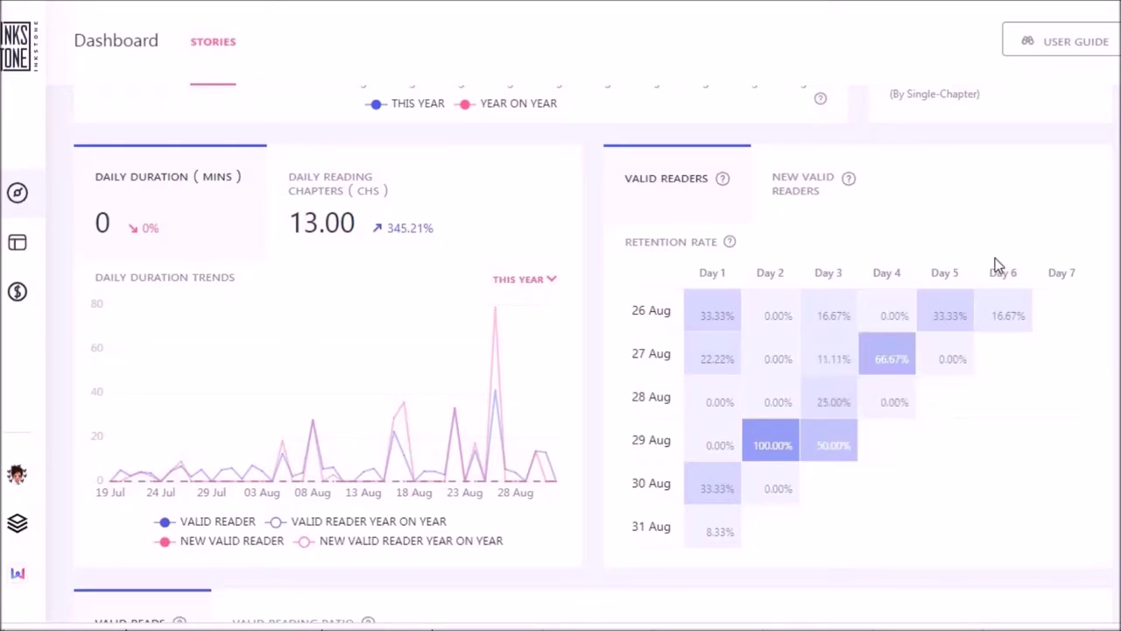
{"action": "mouse_move", "coordinate": [454, 408]}
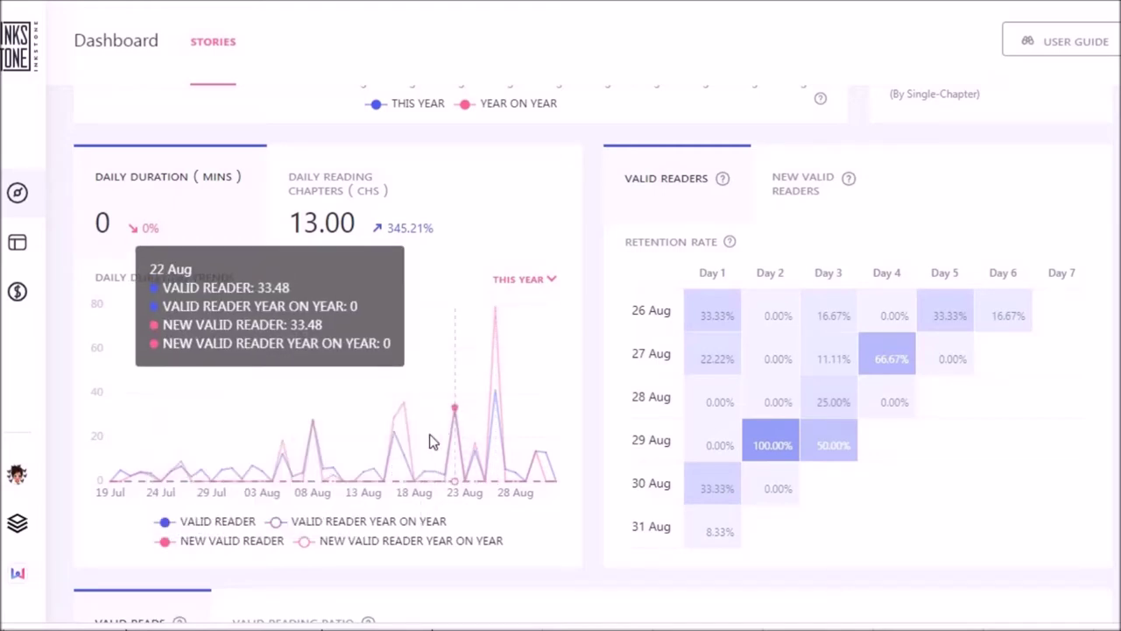
{"action": "scroll", "coordinate": [995, 256], "scroll_direction": "down", "scroll_amount": 5}
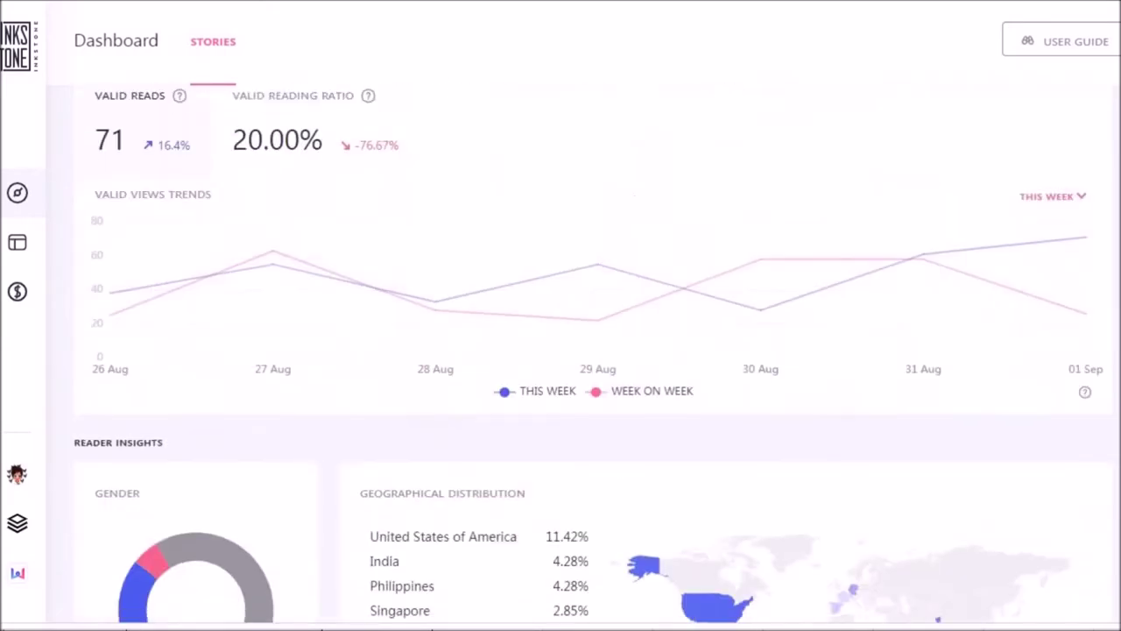
Step: Check the Valid Reading Ratio trend, then display the Valid Reads (71) trend chart
{"action": "scroll", "coordinate": [219, 205], "scroll_direction": "up", "scroll_amount": 1}
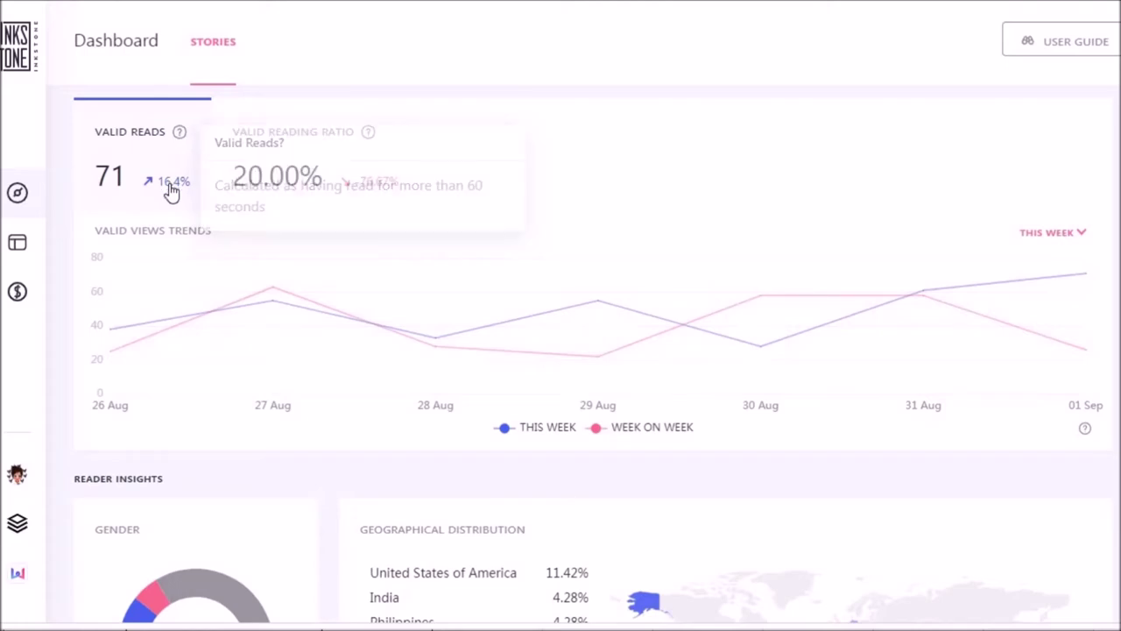
{"action": "mouse_move", "coordinate": [1086, 238]}
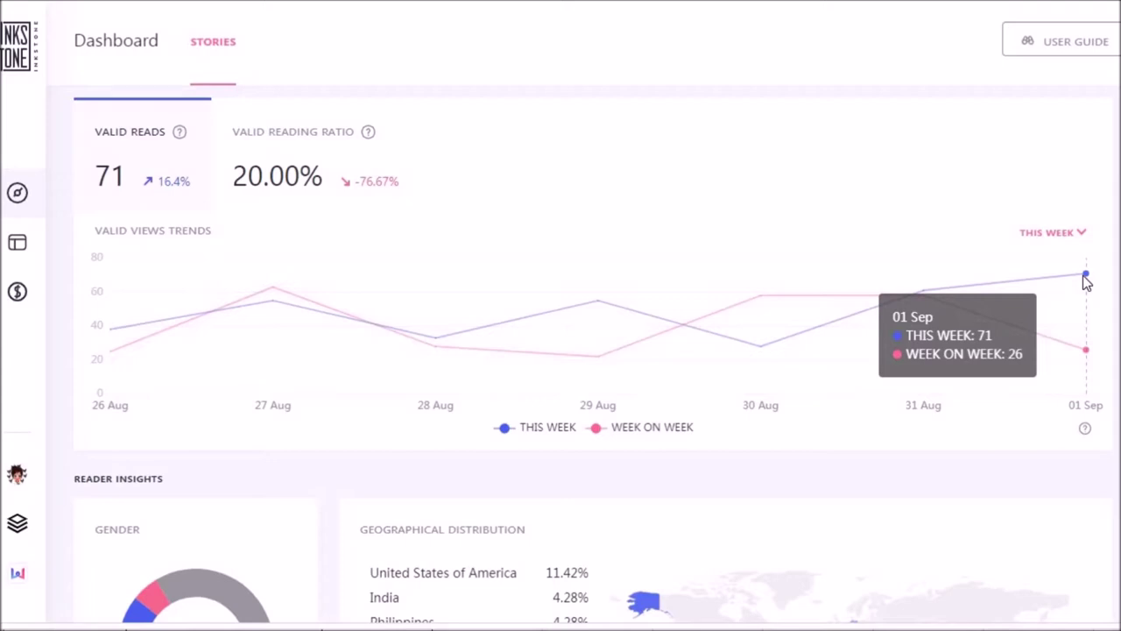
{"action": "left_click", "coordinate": [298, 186]}
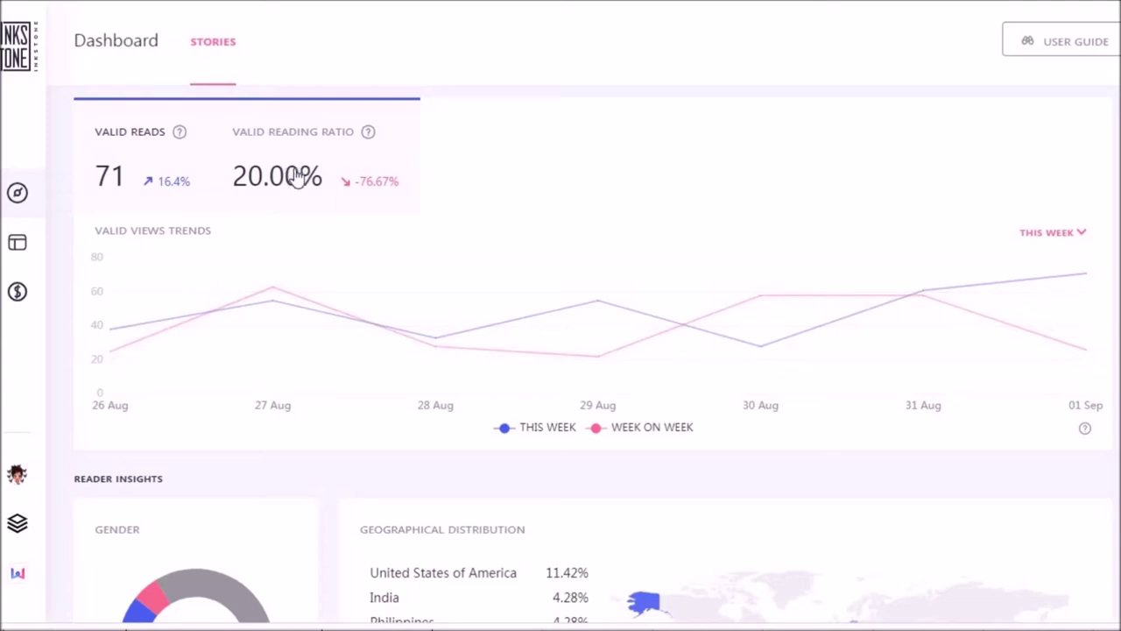
{"action": "left_click", "coordinate": [108, 179]}
{"action": "left_click", "coordinate": [1082, 236]}
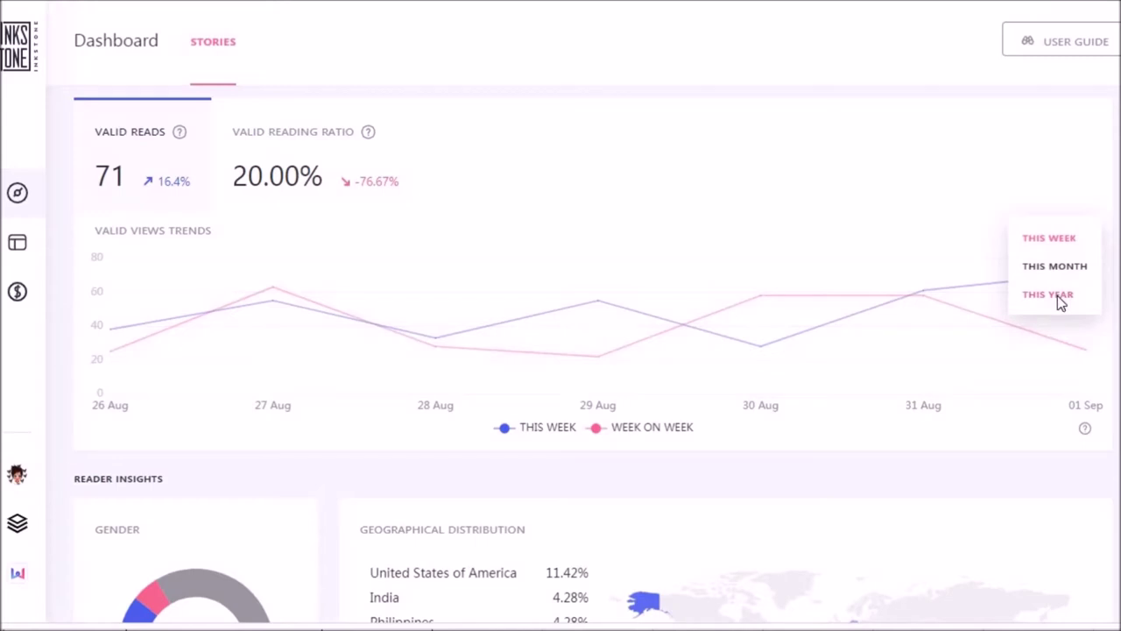
Step: Set the Valid Views Trends chart to This Year, spanning 19 Jul to 01 Sep
{"action": "left_click", "coordinate": [1057, 296]}
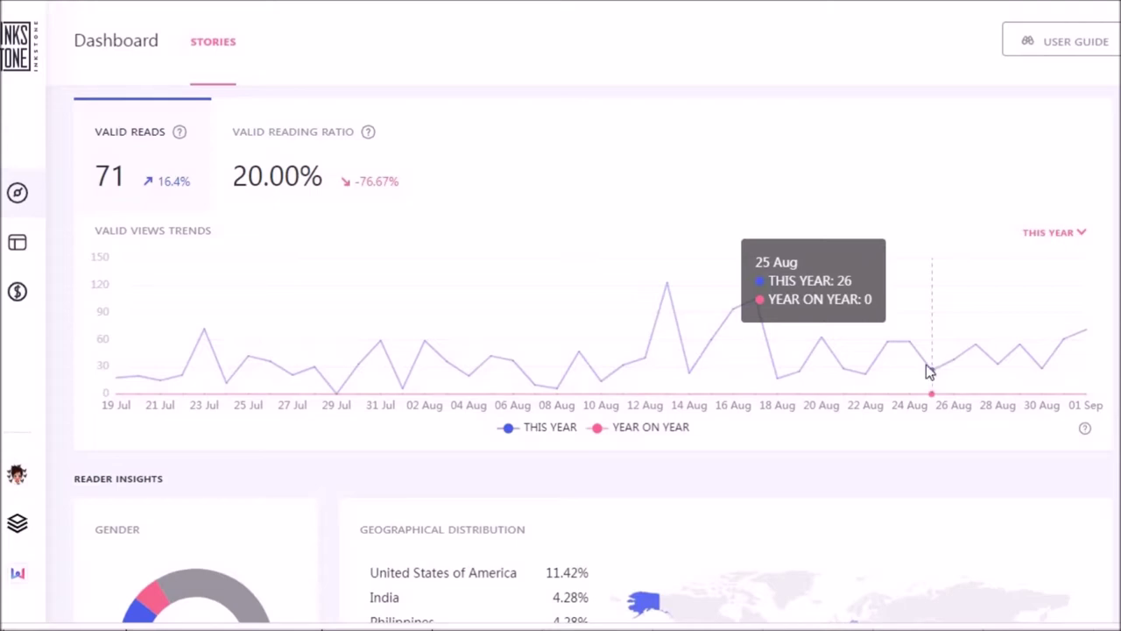
{"action": "left_click", "coordinate": [289, 178]}
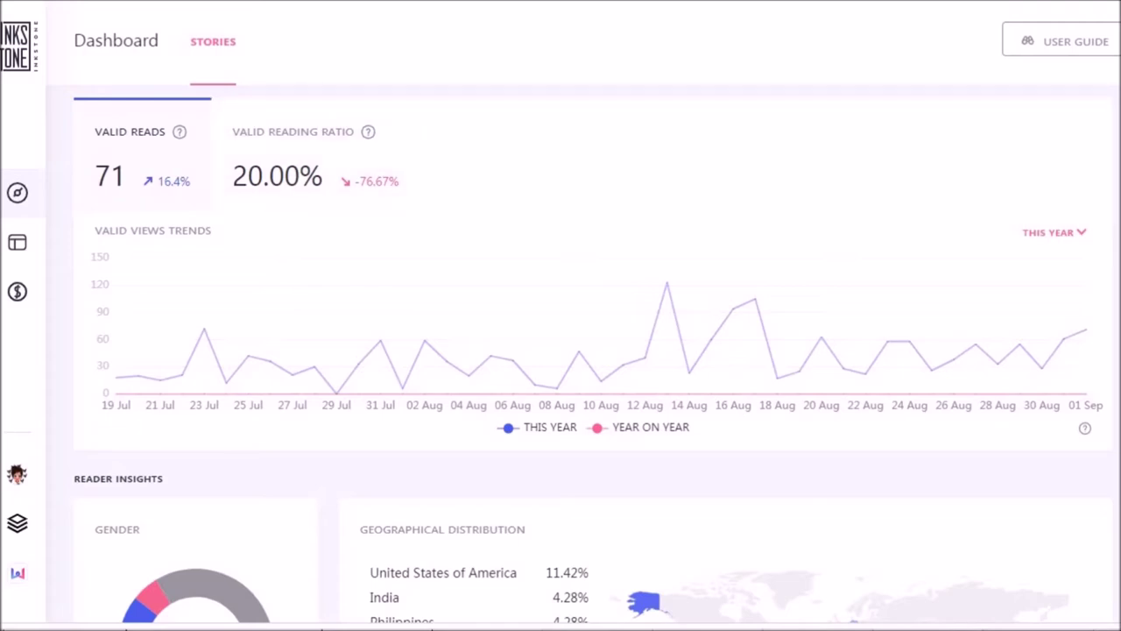
{"action": "scroll", "coordinate": [578, 350], "scroll_direction": "down", "scroll_amount": 1}
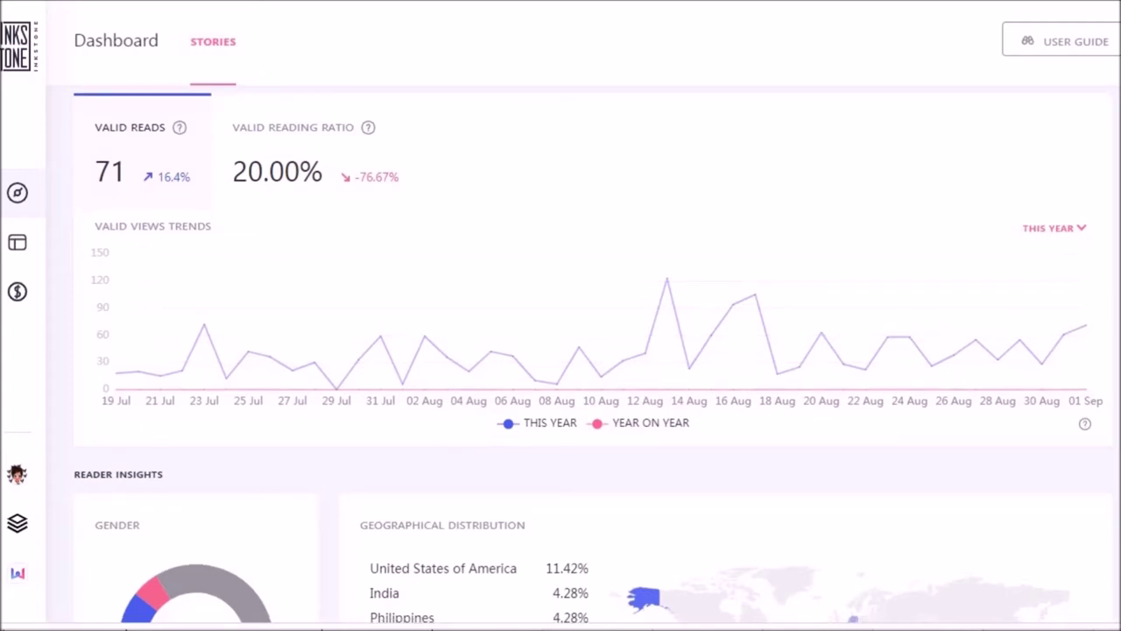
Step: Scroll through the reader gender and country split to the hourly Distribution of Reading Time chart
{"action": "scroll", "coordinate": [578, 350], "scroll_direction": "down", "scroll_amount": 4}
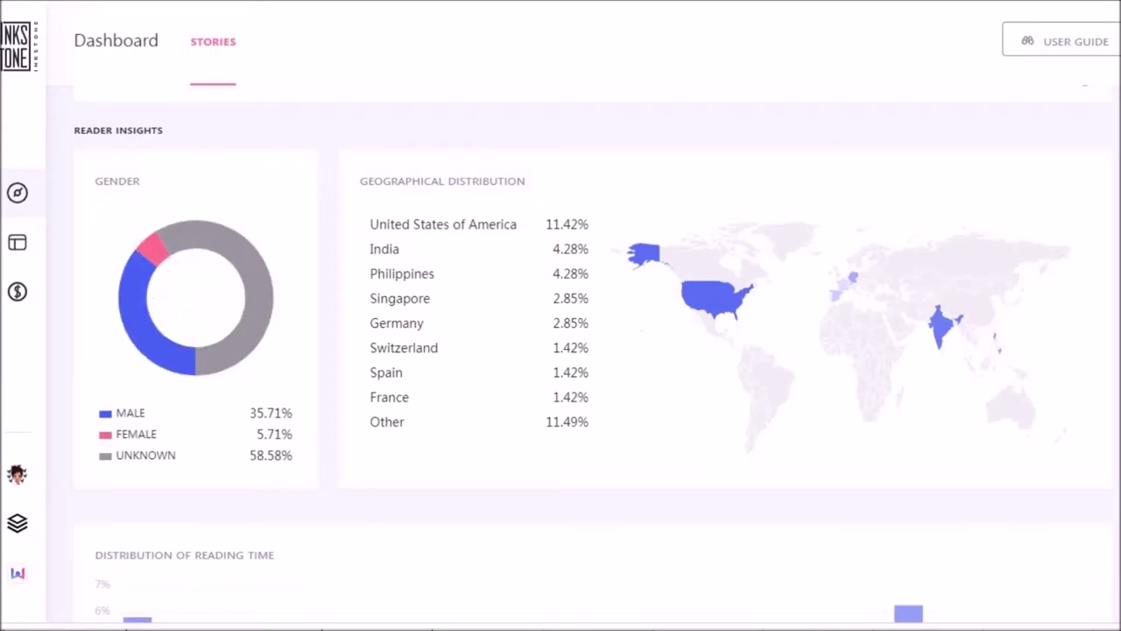
{"action": "scroll", "coordinate": [561, 351], "scroll_direction": "up", "scroll_amount": 3}
{"action": "scroll", "coordinate": [561, 350], "scroll_direction": "up", "scroll_amount": 2}
{"action": "scroll", "coordinate": [560, 351], "scroll_direction": "down", "scroll_amount": 2}
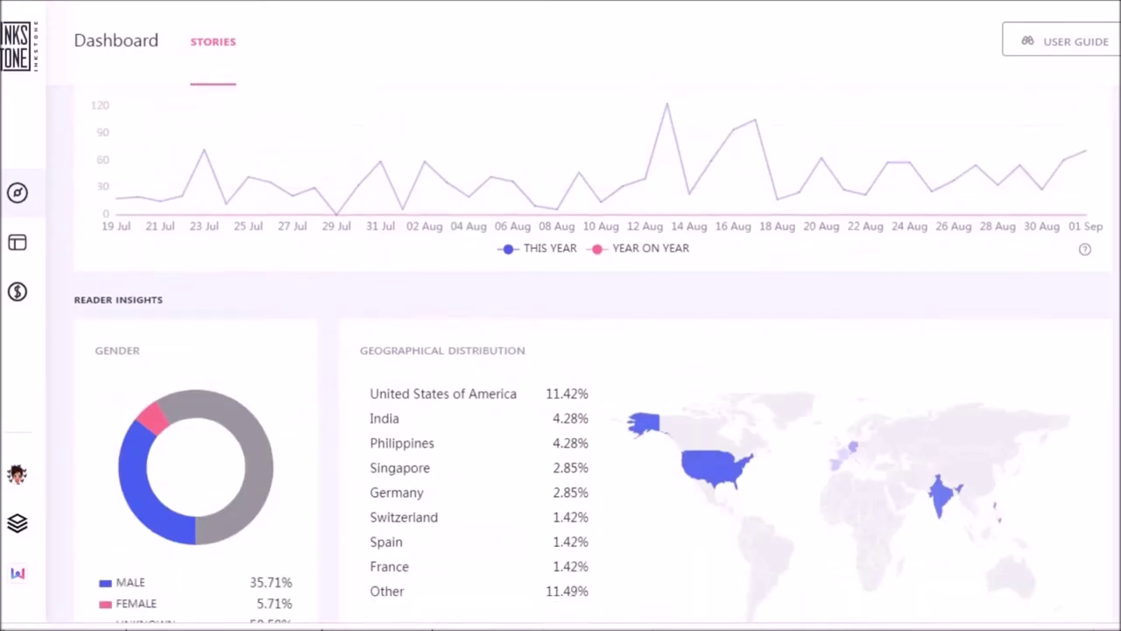
{"action": "scroll", "coordinate": [560, 350], "scroll_direction": "down", "scroll_amount": 1}
{"action": "scroll", "coordinate": [561, 350], "scroll_direction": "up", "scroll_amount": 2}
{"action": "scroll", "coordinate": [561, 350], "scroll_direction": "up", "scroll_amount": 3}
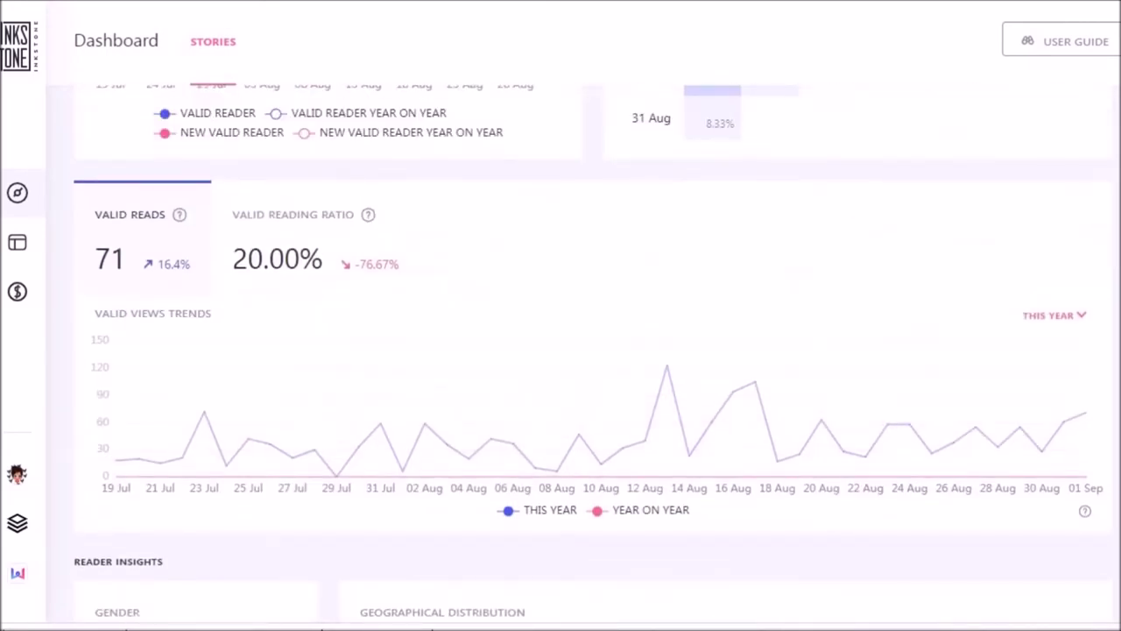
{"action": "scroll", "coordinate": [561, 350], "scroll_direction": "down", "scroll_amount": 4}
{"action": "scroll", "coordinate": [560, 350], "scroll_direction": "down", "scroll_amount": 2}
{"action": "scroll", "coordinate": [560, 351], "scroll_direction": "up", "scroll_amount": 1}
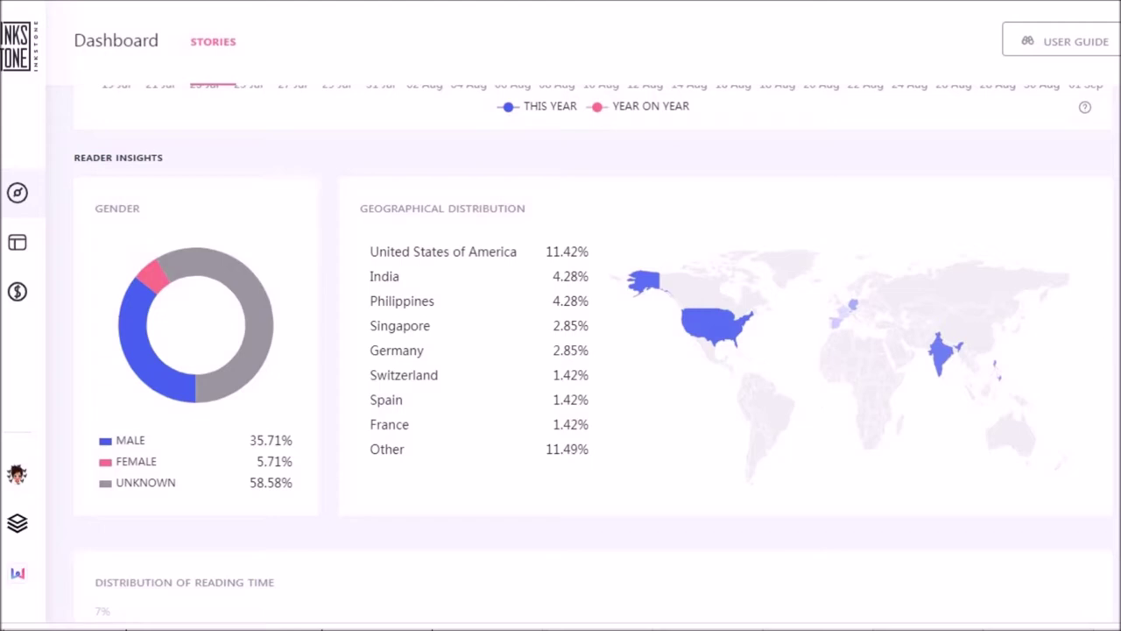
{"action": "scroll", "coordinate": [561, 350], "scroll_direction": "down", "scroll_amount": 3}
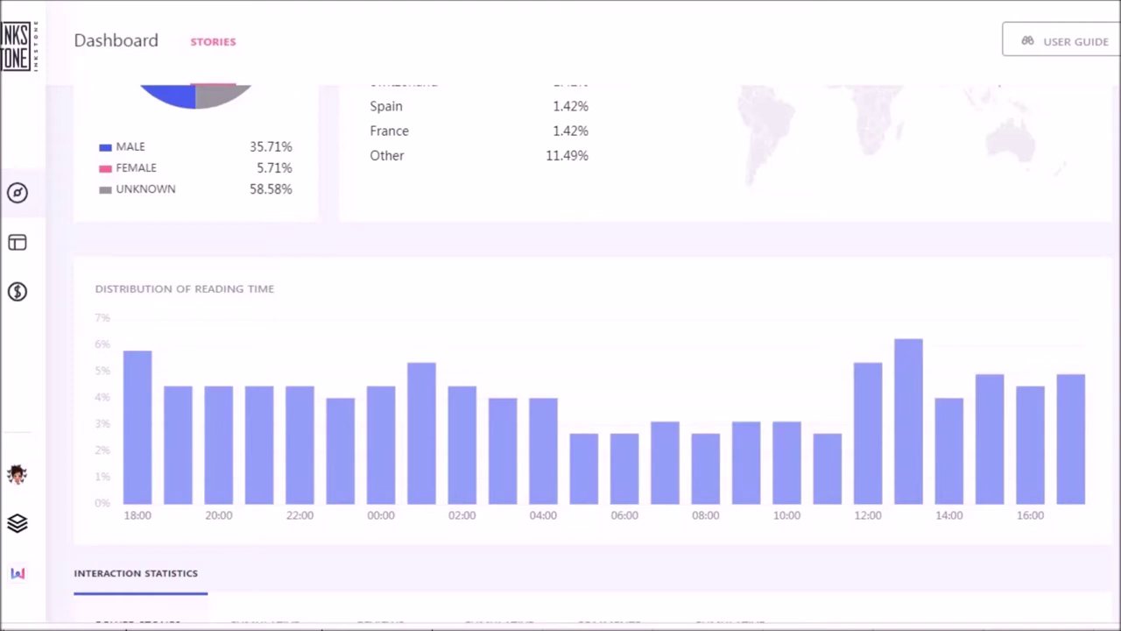
Step: Move from Reader Insights down to Interaction Statistics: 229 power stones, 3 reviews, 11 comments
{"action": "scroll", "coordinate": [526, 338], "scroll_direction": "up", "scroll_amount": 5}
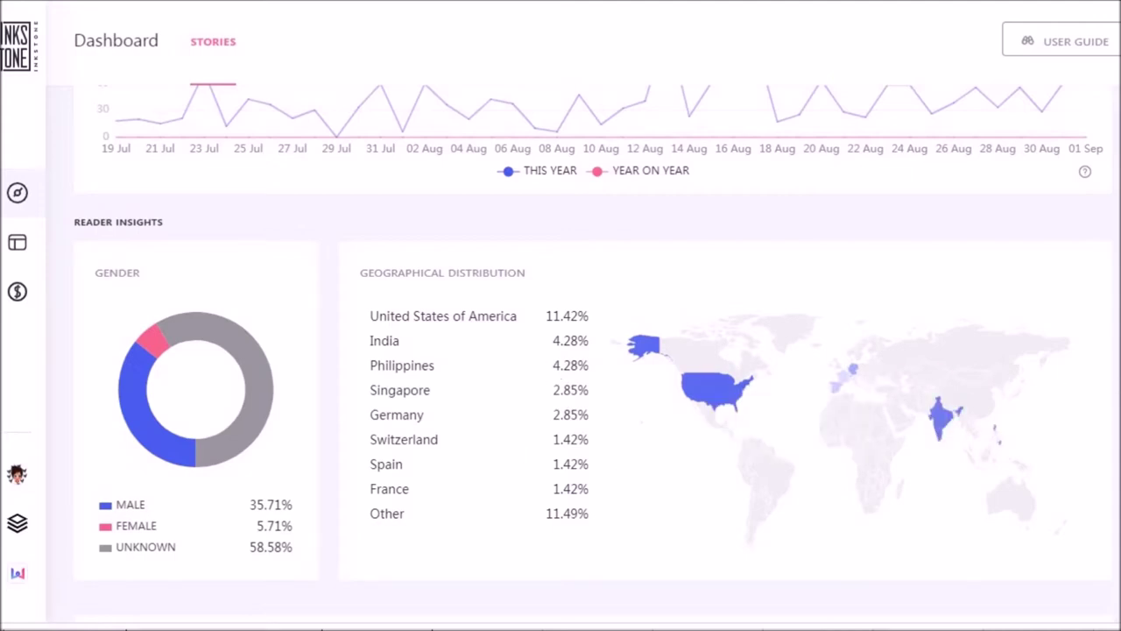
{"action": "scroll", "coordinate": [595, 350], "scroll_direction": "down", "scroll_amount": 1}
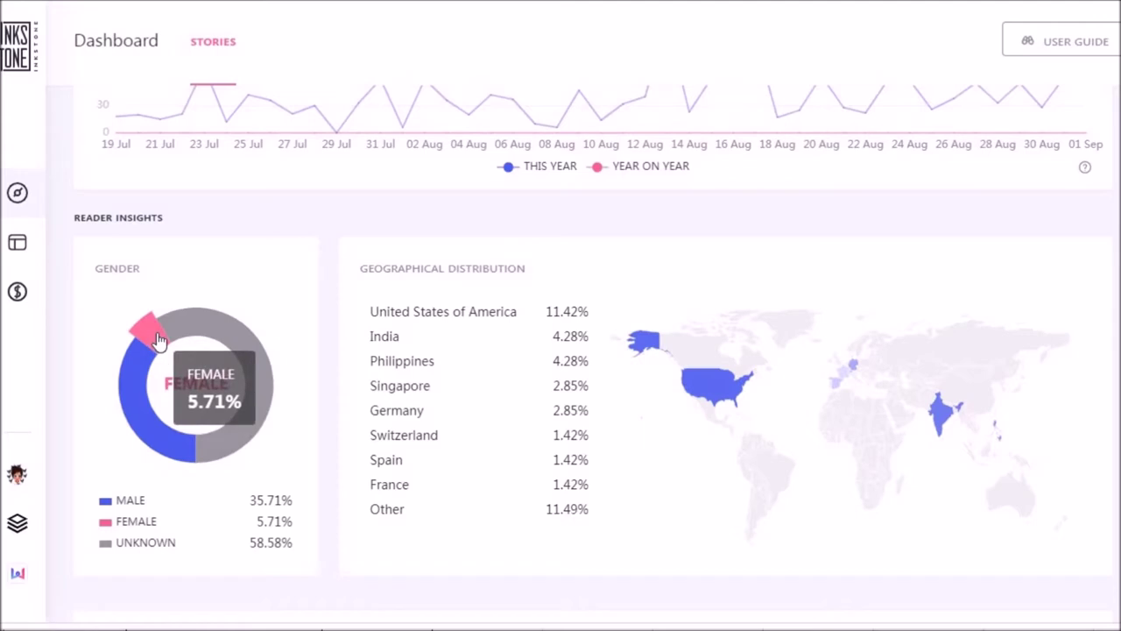
{"action": "mouse_move", "coordinate": [247, 368]}
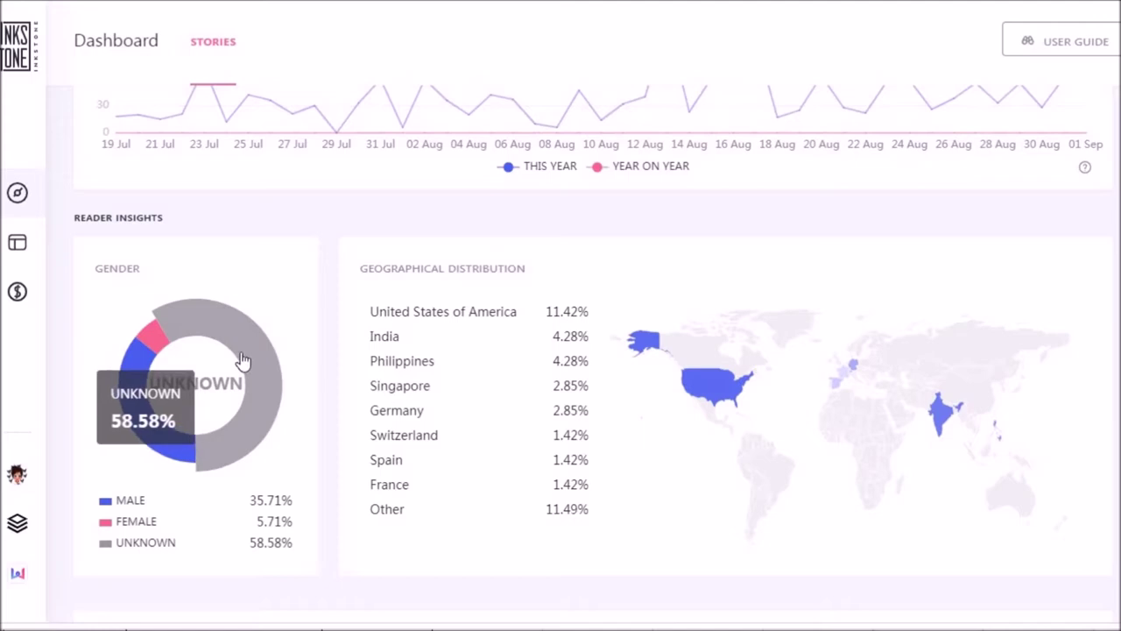
{"action": "scroll", "coordinate": [578, 350], "scroll_direction": "down", "scroll_amount": 5}
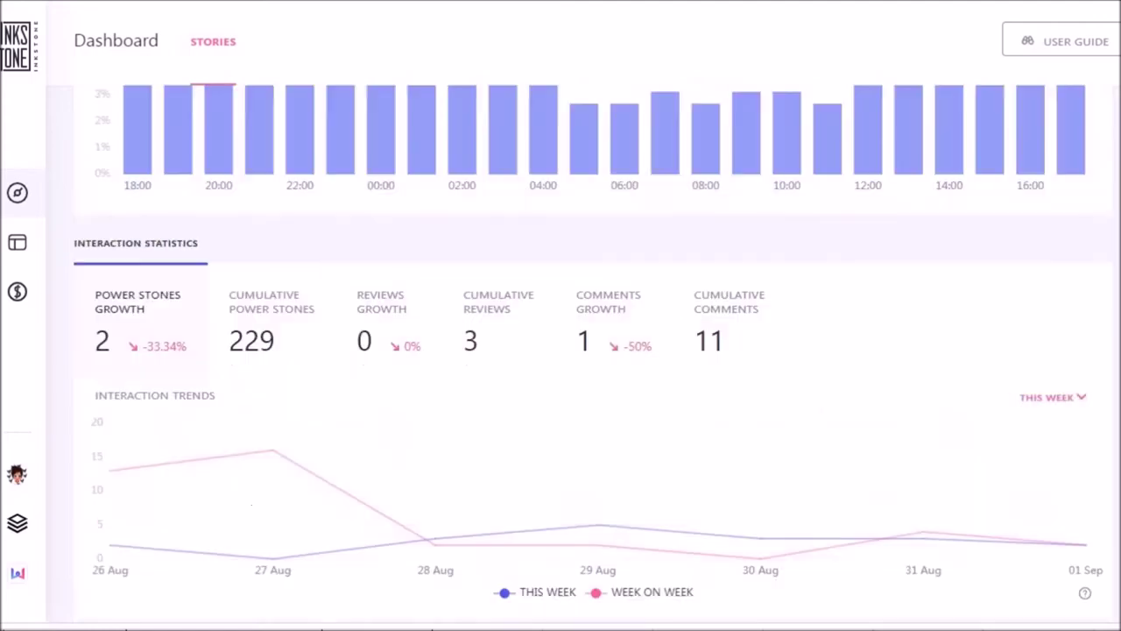
Step: Switch the Interaction Trends chart to This Year, covering 19 Jul to 01 Sep
{"action": "scroll", "coordinate": [578, 350], "scroll_direction": "down", "scroll_amount": 2}
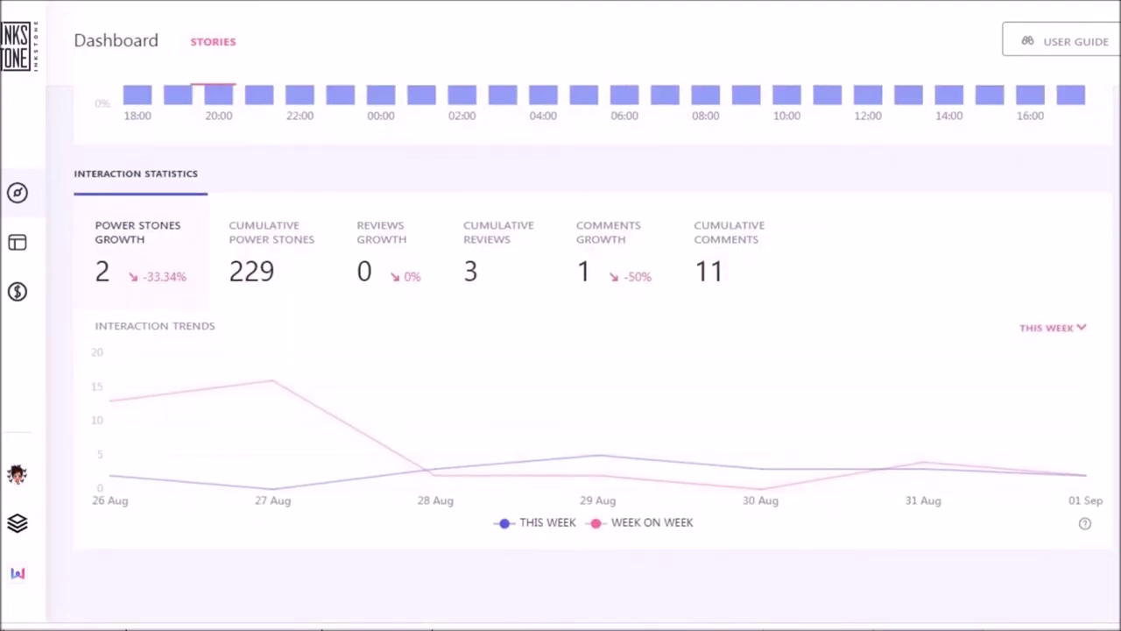
{"action": "left_click", "coordinate": [1061, 341]}
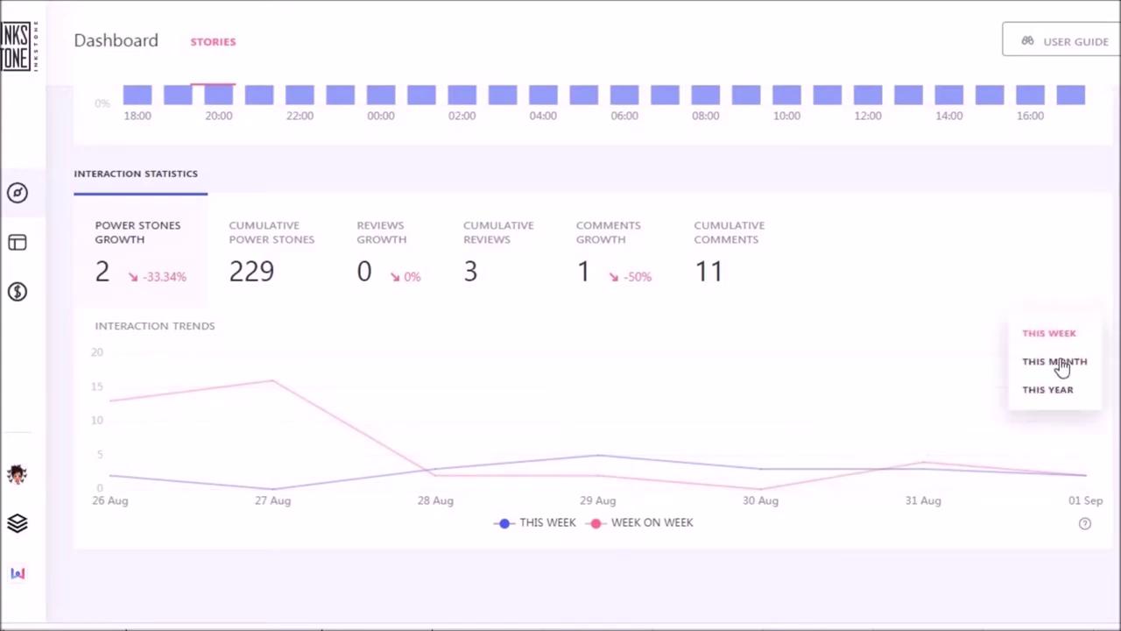
{"action": "left_click", "coordinate": [1058, 391]}
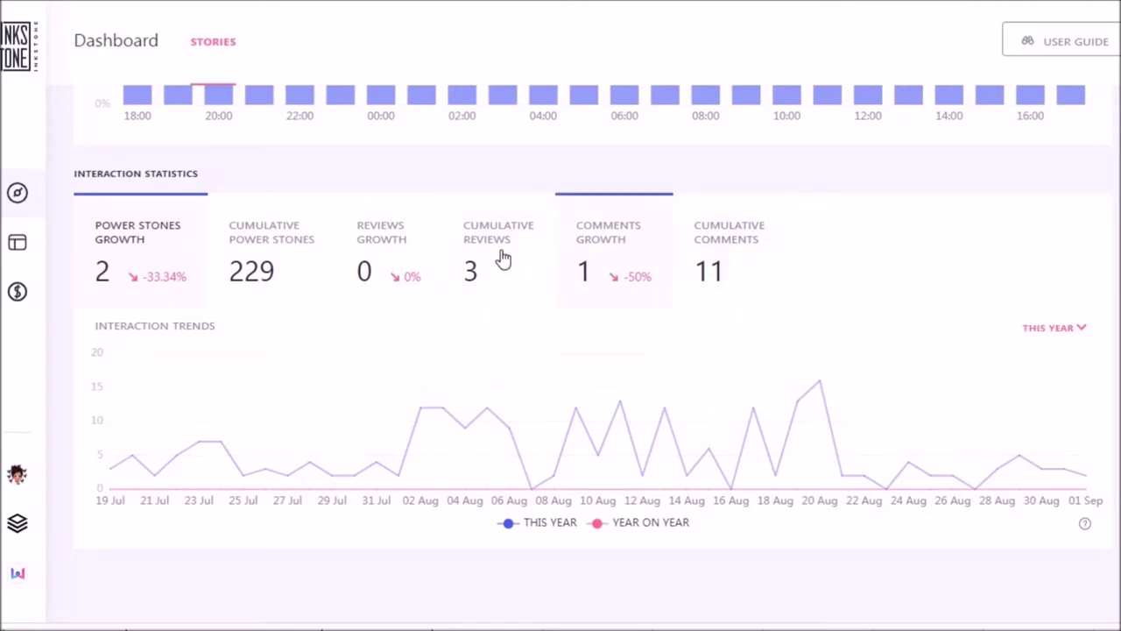
{"action": "mouse_move", "coordinate": [376, 461]}
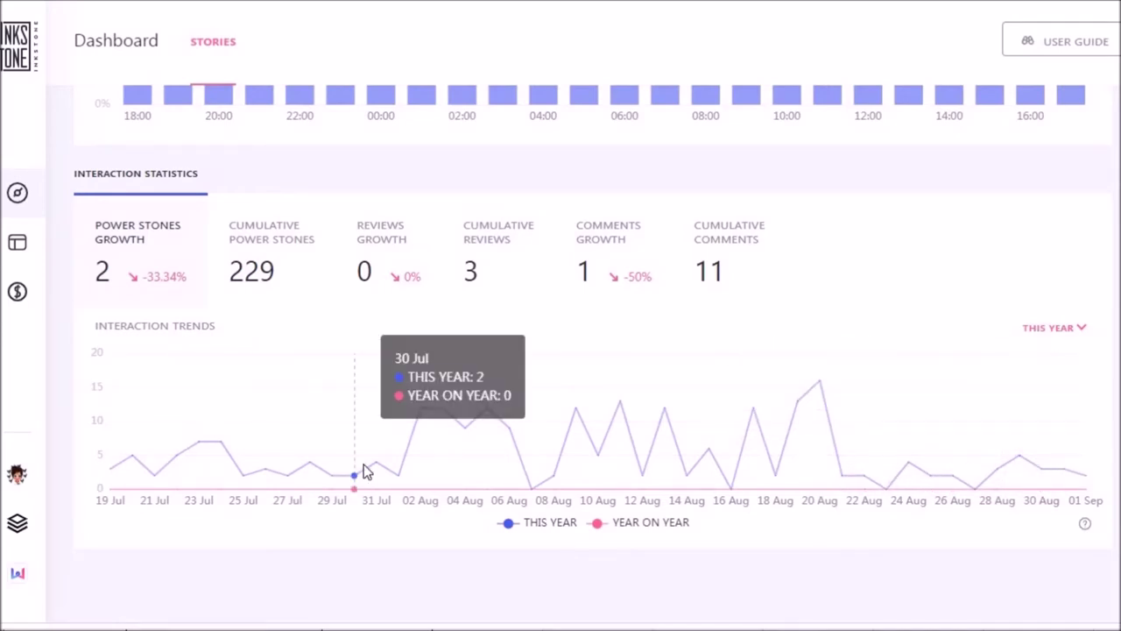
{"action": "left_click", "coordinate": [249, 267]}
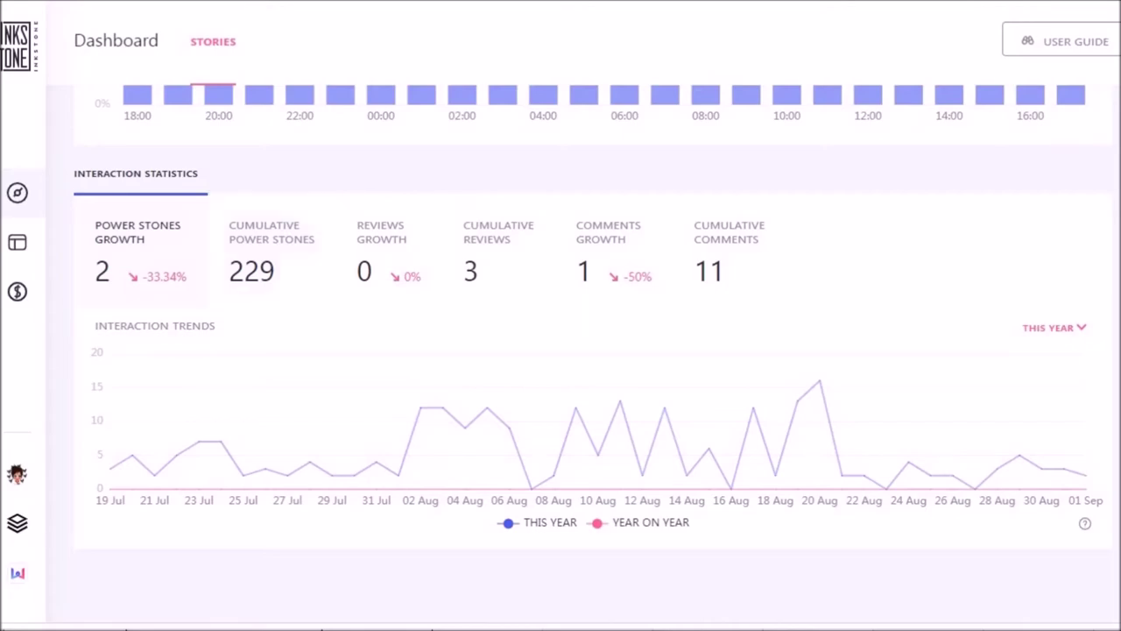
{"action": "scroll", "coordinate": [561, 351], "scroll_direction": "up", "scroll_amount": 3}
Step: Select the No.1236 Power Ranking text on the Inkstone story card for Auntie toasts the VRMMORPG
{"action": "scroll", "coordinate": [560, 350], "scroll_direction": "up", "scroll_amount": 10}
{"action": "scroll", "coordinate": [561, 351], "scroll_direction": "up", "scroll_amount": 3}
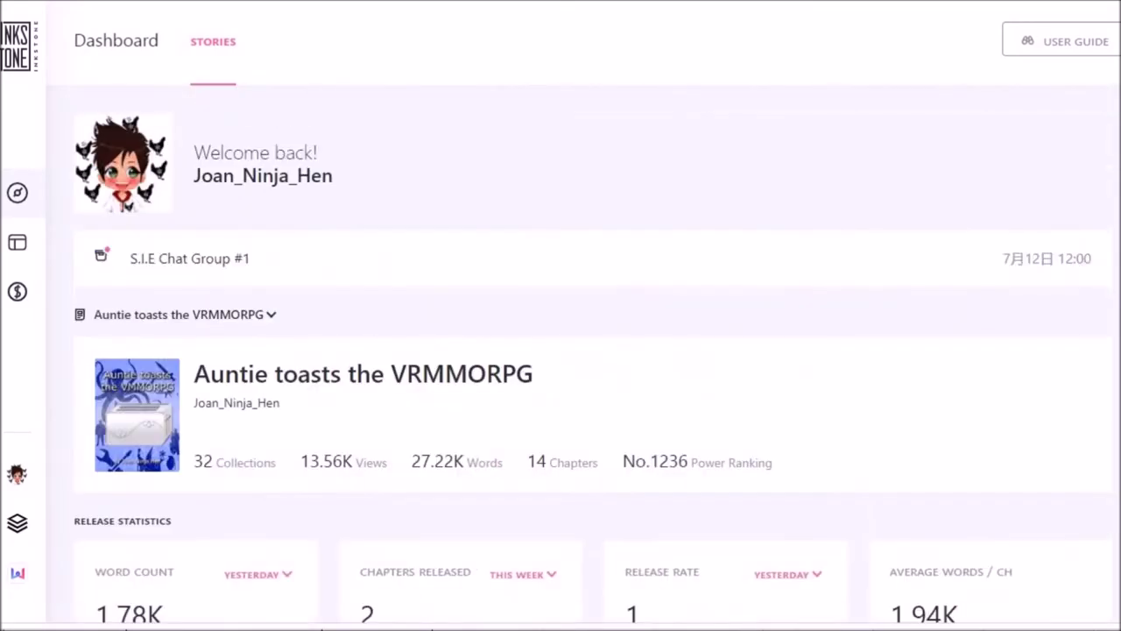
{"action": "scroll", "coordinate": [733, 165], "scroll_direction": "down", "scroll_amount": 3}
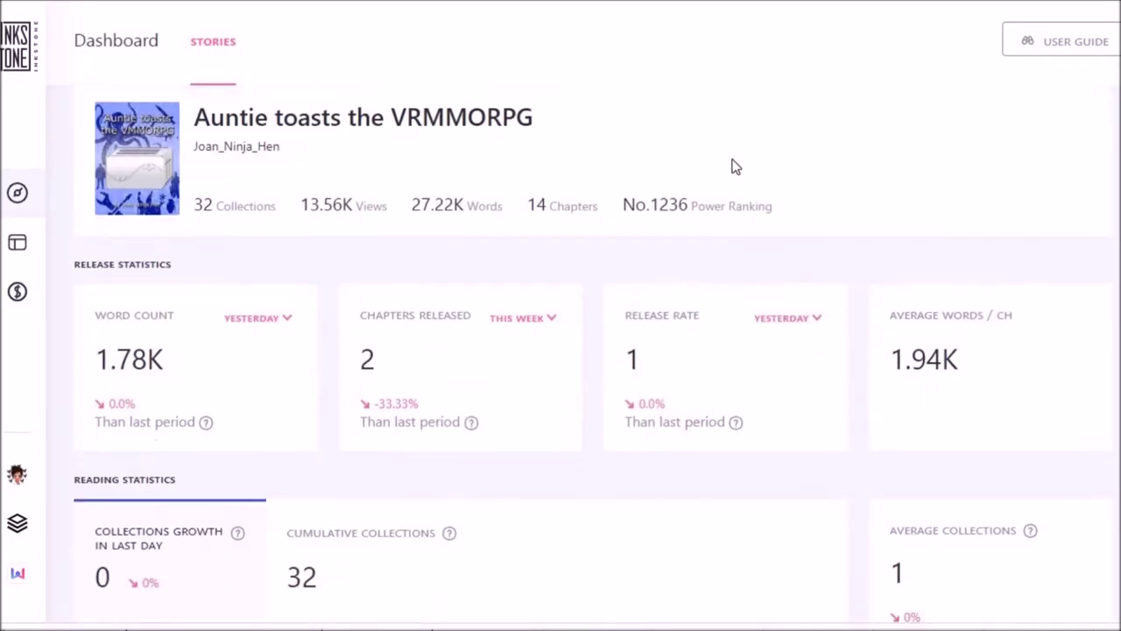
{"action": "left_click_drag", "start_coordinate": [774, 208], "coordinate": [618, 212]}
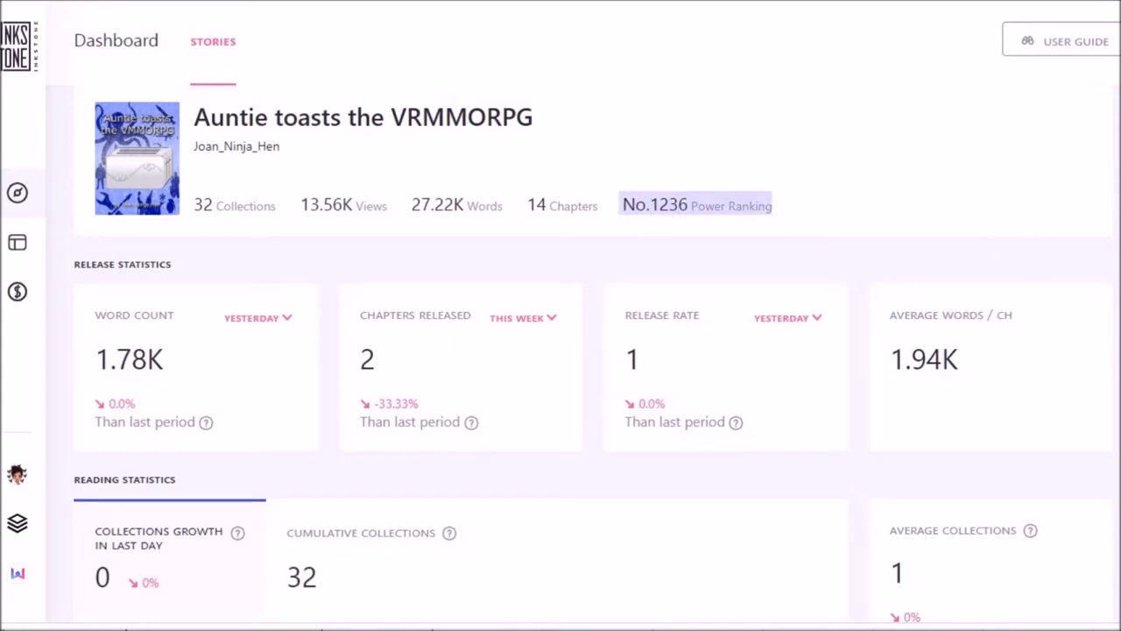
{"action": "scroll", "coordinate": [918, 526], "scroll_direction": "down", "scroll_amount": 3}
{"action": "scroll", "coordinate": [918, 525], "scroll_direction": "down", "scroll_amount": 5}
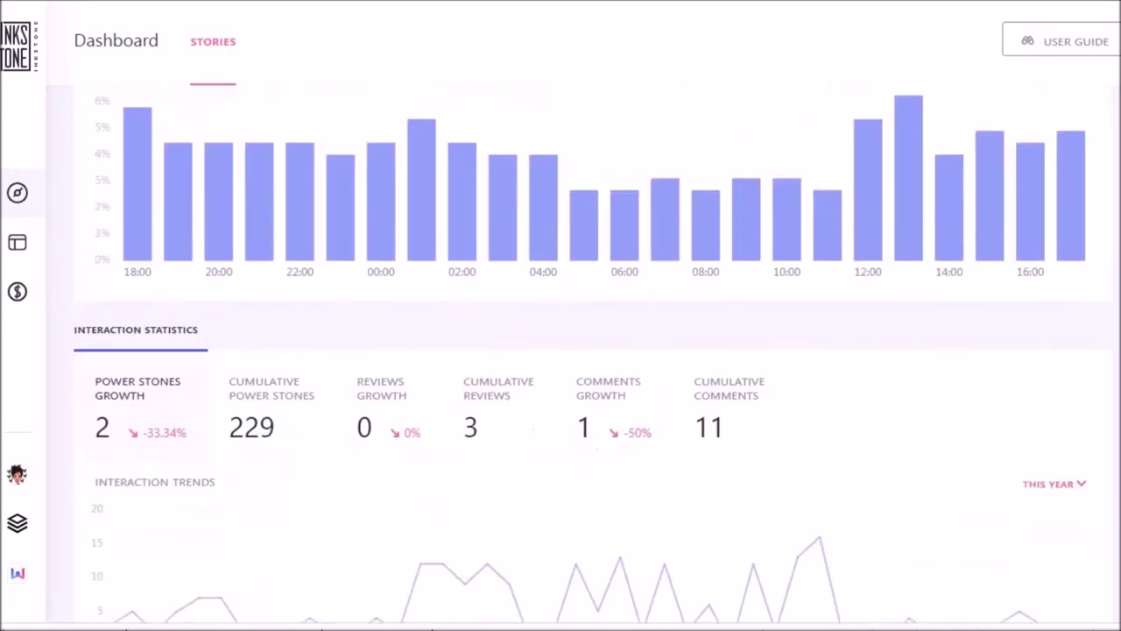
{"action": "scroll", "coordinate": [918, 525], "scroll_direction": "down", "scroll_amount": 2}
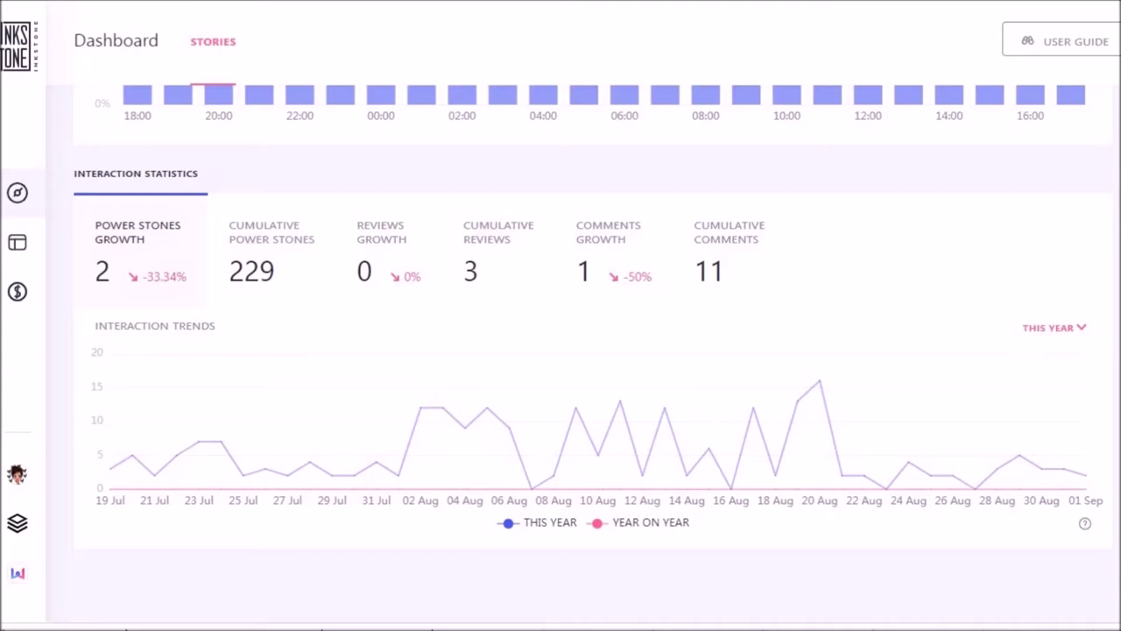
{"action": "scroll", "coordinate": [592, 335], "scroll_direction": "up", "scroll_amount": 1}
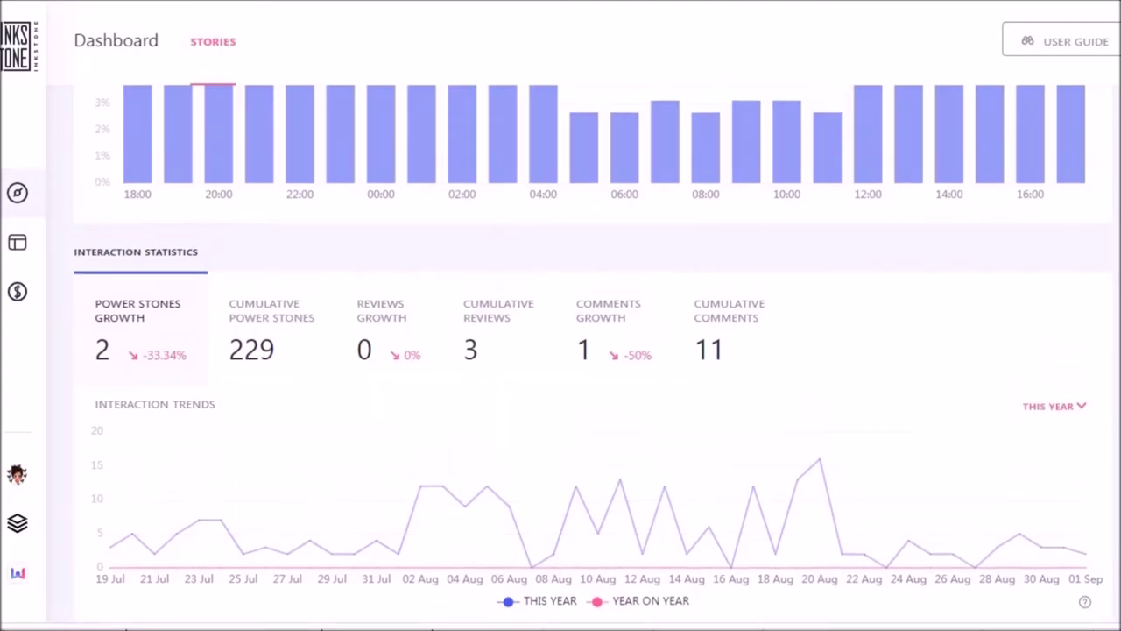
{"action": "scroll", "coordinate": [578, 351], "scroll_direction": "up", "scroll_amount": 10}
{"action": "scroll", "coordinate": [578, 351], "scroll_direction": "up", "scroll_amount": 10}
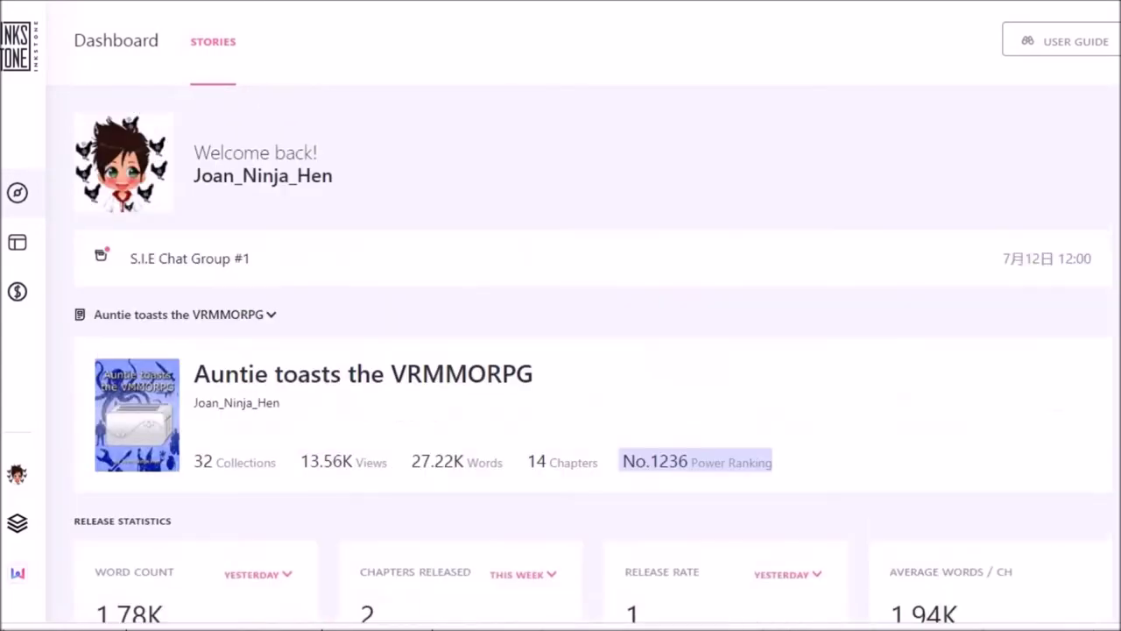
Step: Open the story's public Webnovel page and select its 'Not enough ratings' text
{"action": "left_click", "coordinate": [319, 373]}
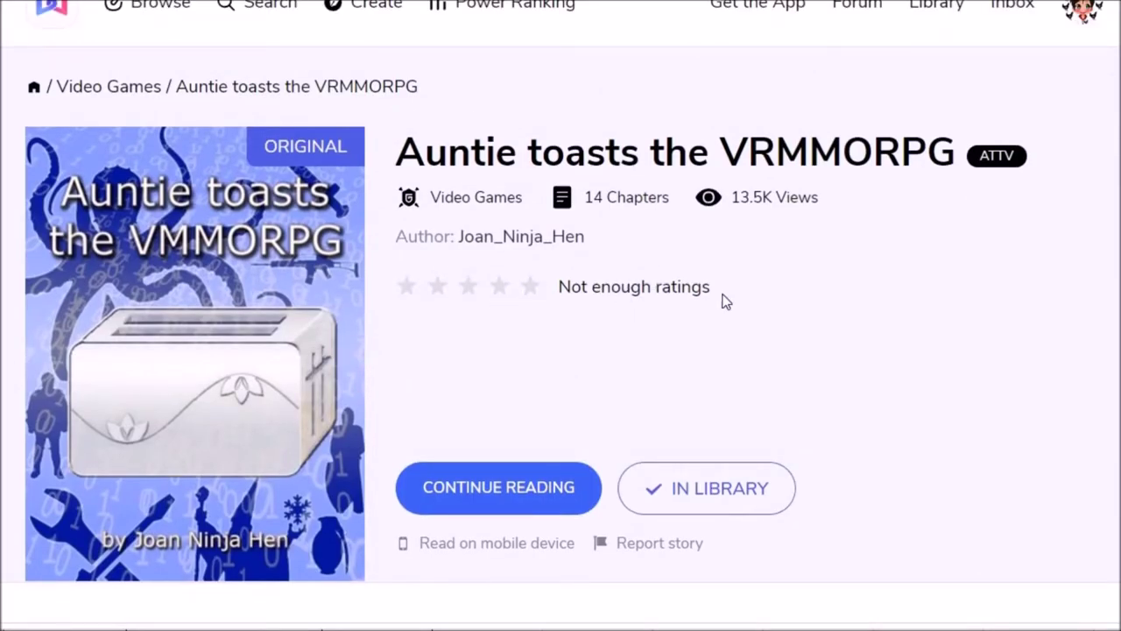
{"action": "left_click_drag", "start_coordinate": [712, 288], "coordinate": [425, 286]}
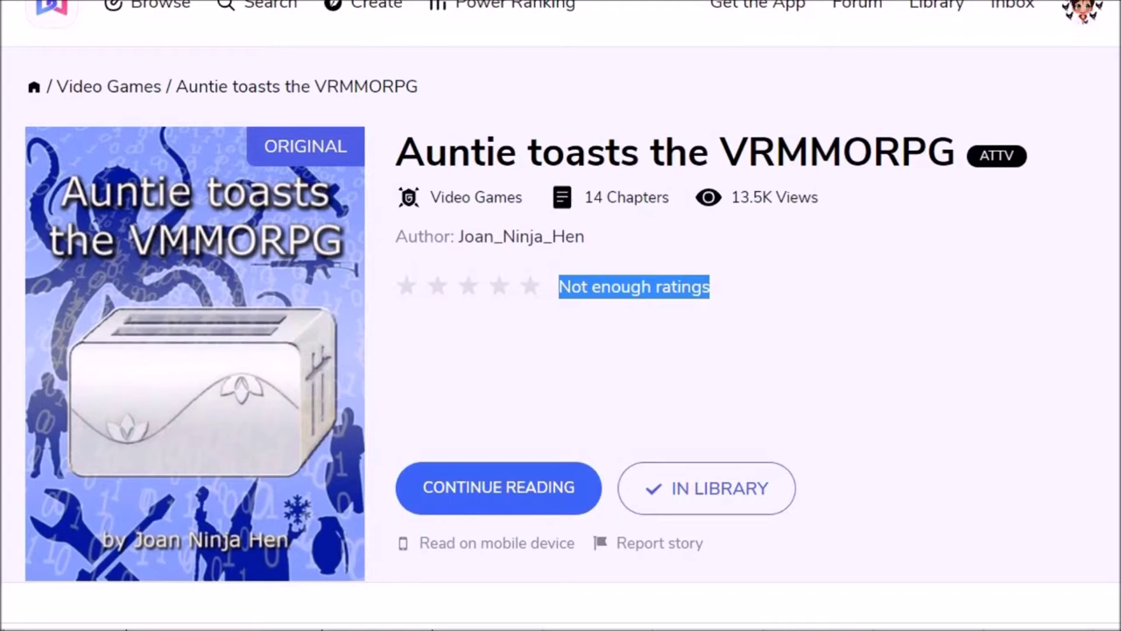
{"action": "scroll", "coordinate": [561, 315], "scroll_direction": "down", "scroll_amount": 1}
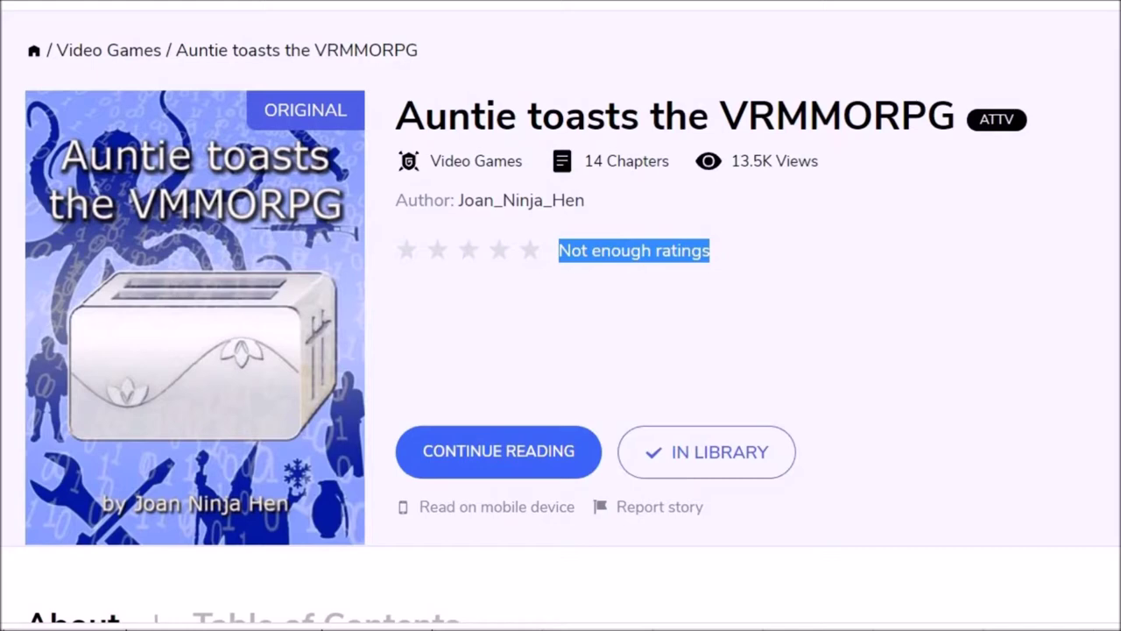
Step: Scroll to Weekly Power Status (No.500+, 7 Power Stones) and view who voted
{"action": "scroll", "coordinate": [561, 315], "scroll_direction": "down", "scroll_amount": 1}
{"action": "scroll", "coordinate": [561, 315], "scroll_direction": "down", "scroll_amount": 2}
{"action": "scroll", "coordinate": [560, 315], "scroll_direction": "down", "scroll_amount": 4}
{"action": "scroll", "coordinate": [561, 316], "scroll_direction": "down", "scroll_amount": 2}
{"action": "scroll", "coordinate": [560, 315], "scroll_direction": "down", "scroll_amount": 3}
{"action": "scroll", "coordinate": [561, 315], "scroll_direction": "down", "scroll_amount": 2}
{"action": "scroll", "coordinate": [560, 315], "scroll_direction": "up", "scroll_amount": 2}
{"action": "scroll", "coordinate": [561, 315], "scroll_direction": "up", "scroll_amount": 1}
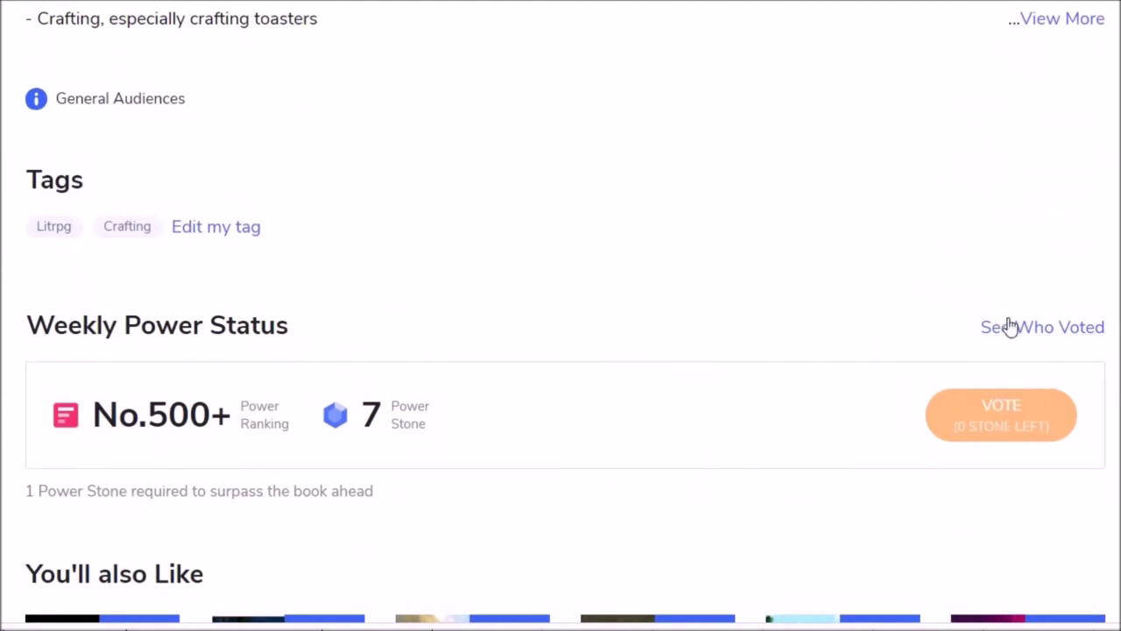
{"action": "left_click", "coordinate": [1022, 331]}
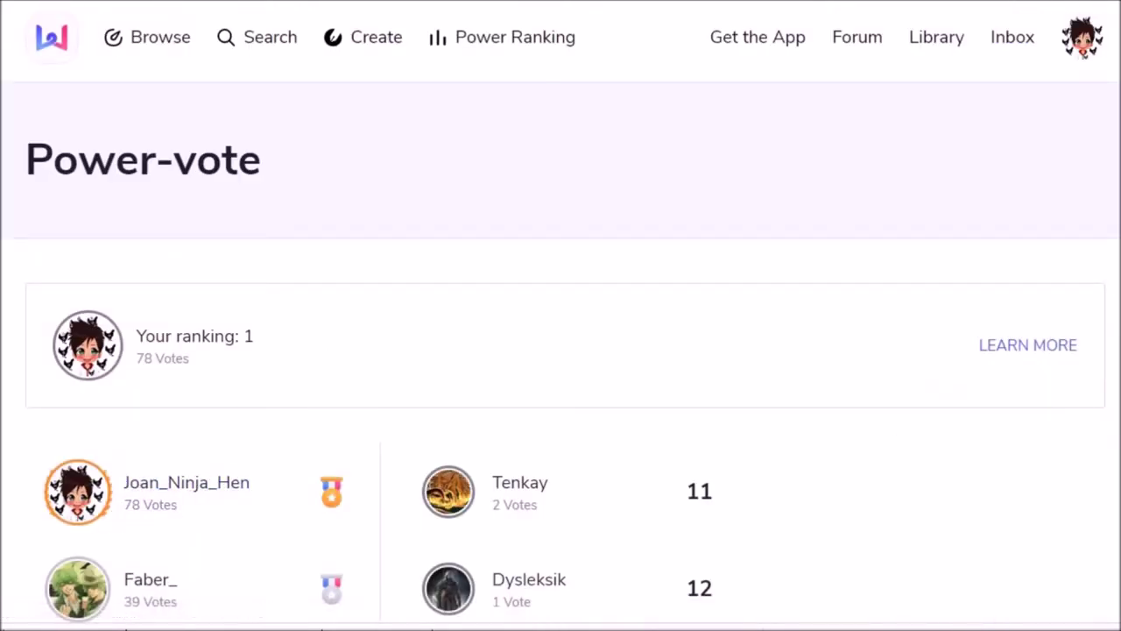
Step: Scroll the Power-vote ranking, topped at 78 votes, then go to the Video Games listing
{"action": "scroll", "coordinate": [637, 238], "scroll_direction": "down", "scroll_amount": 1}
{"action": "scroll", "coordinate": [637, 238], "scroll_direction": "down", "scroll_amount": 2}
{"action": "scroll", "coordinate": [637, 238], "scroll_direction": "down", "scroll_amount": 2}
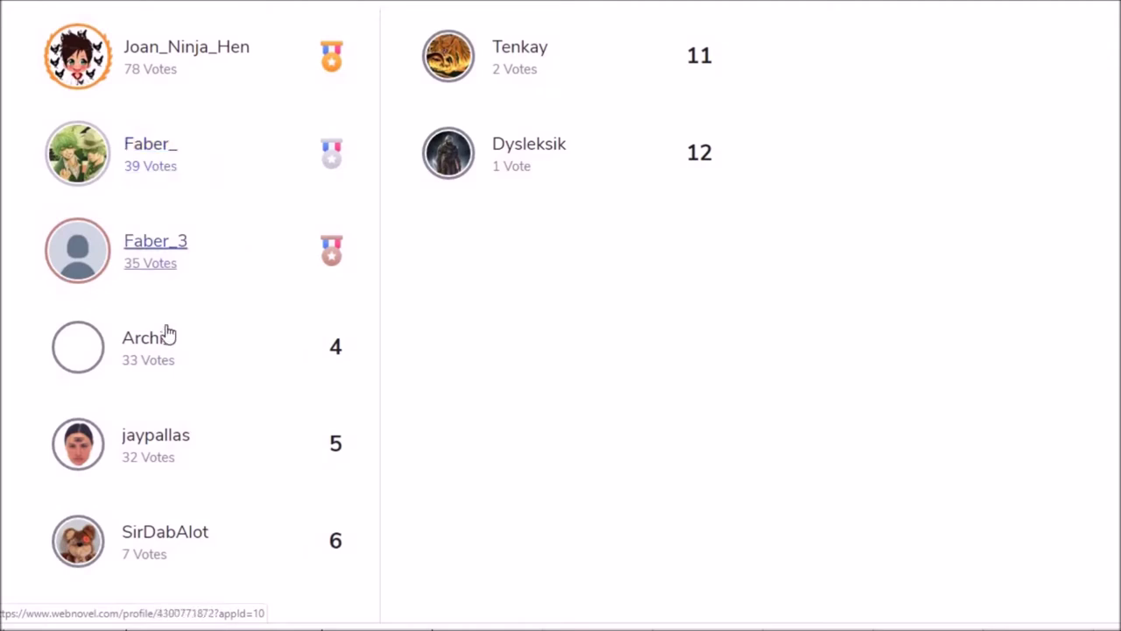
{"action": "scroll", "coordinate": [670, 344], "scroll_direction": "down", "scroll_amount": 5}
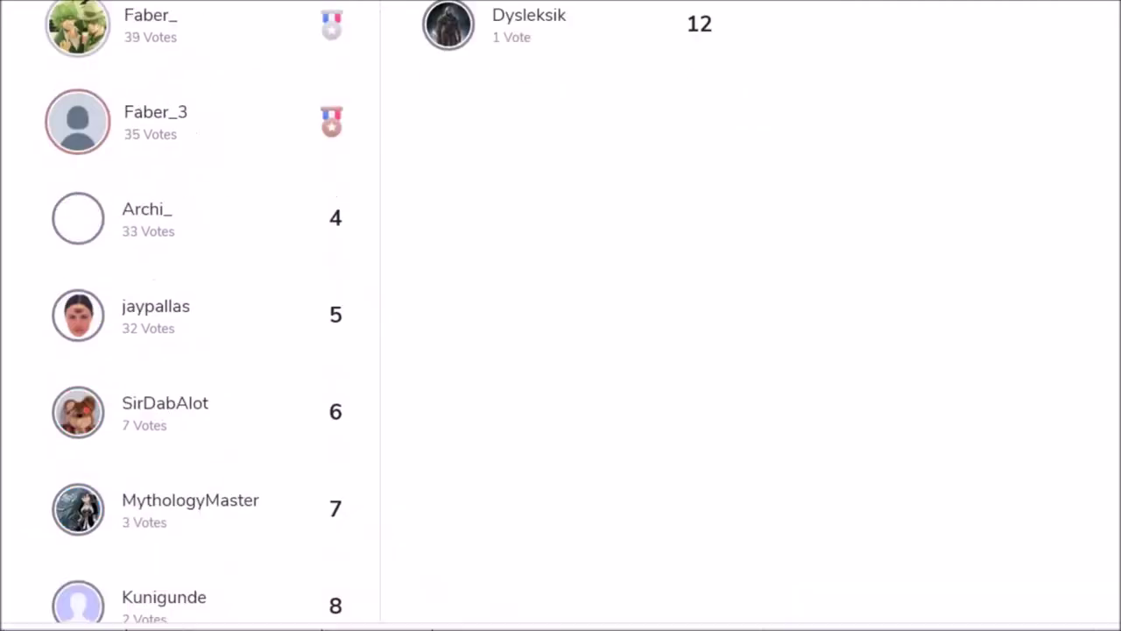
{"action": "scroll", "coordinate": [670, 344], "scroll_direction": "up", "scroll_amount": 10}
{"action": "left_click", "coordinate": [186, 482]}
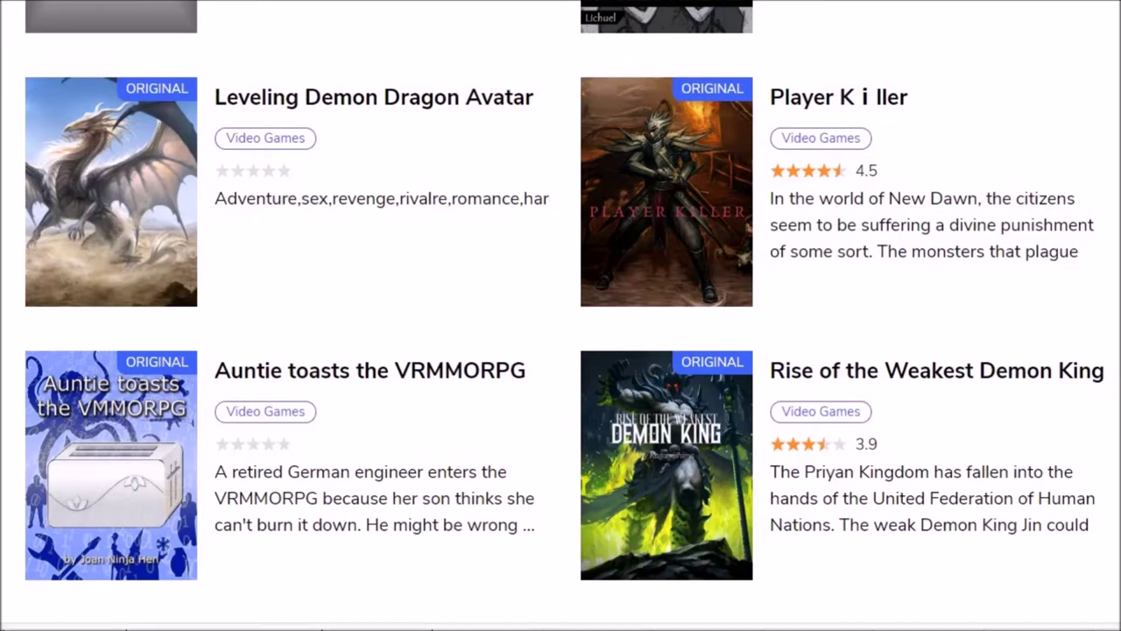
Step: Scroll the popular Video Games listing down to the row with Auntie toasts the VRMMORPG
{"action": "scroll", "coordinate": [561, 351], "scroll_direction": "up", "scroll_amount": 10}
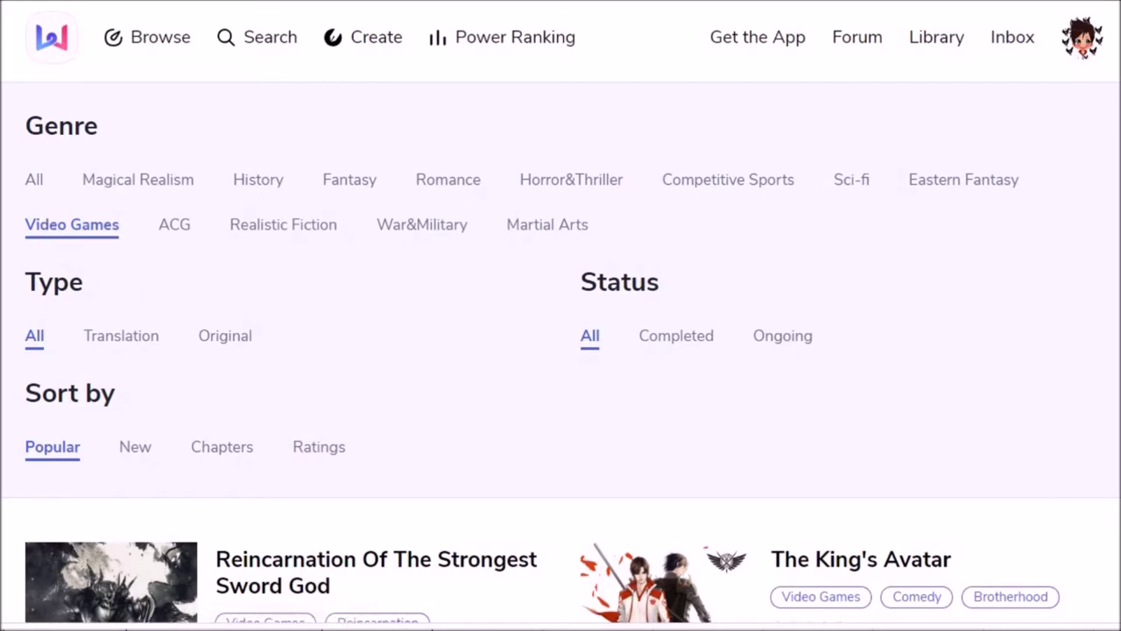
{"action": "scroll", "coordinate": [561, 350], "scroll_direction": "down", "scroll_amount": 5}
{"action": "scroll", "coordinate": [561, 350], "scroll_direction": "down", "scroll_amount": 5}
{"action": "scroll", "coordinate": [560, 350], "scroll_direction": "down", "scroll_amount": 5}
{"action": "scroll", "coordinate": [560, 351], "scroll_direction": "down", "scroll_amount": 5}
{"action": "scroll", "coordinate": [560, 350], "scroll_direction": "up", "scroll_amount": 3}
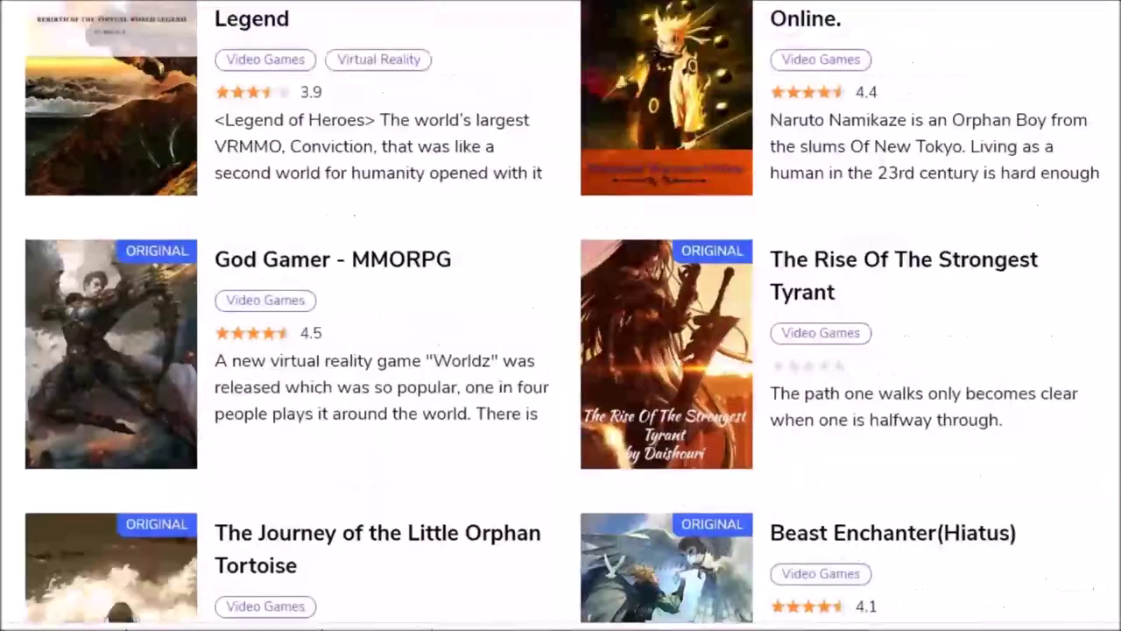
{"action": "scroll", "coordinate": [560, 351], "scroll_direction": "up", "scroll_amount": 6}
{"action": "scroll", "coordinate": [560, 351], "scroll_direction": "down", "scroll_amount": 3}
{"action": "scroll", "coordinate": [561, 351], "scroll_direction": "down", "scroll_amount": 5}
{"action": "scroll", "coordinate": [560, 350], "scroll_direction": "down", "scroll_amount": 2}
{"action": "scroll", "coordinate": [561, 350], "scroll_direction": "down", "scroll_amount": 3}
{"action": "scroll", "coordinate": [560, 351], "scroll_direction": "down", "scroll_amount": 3}
{"action": "scroll", "coordinate": [561, 351], "scroll_direction": "down", "scroll_amount": 2}
{"action": "scroll", "coordinate": [561, 350], "scroll_direction": "down", "scroll_amount": 3}
{"action": "scroll", "coordinate": [560, 351], "scroll_direction": "down", "scroll_amount": 2}
{"action": "scroll", "coordinate": [561, 351], "scroll_direction": "down", "scroll_amount": 1}
{"action": "scroll", "coordinate": [561, 351], "scroll_direction": "down", "scroll_amount": 1}
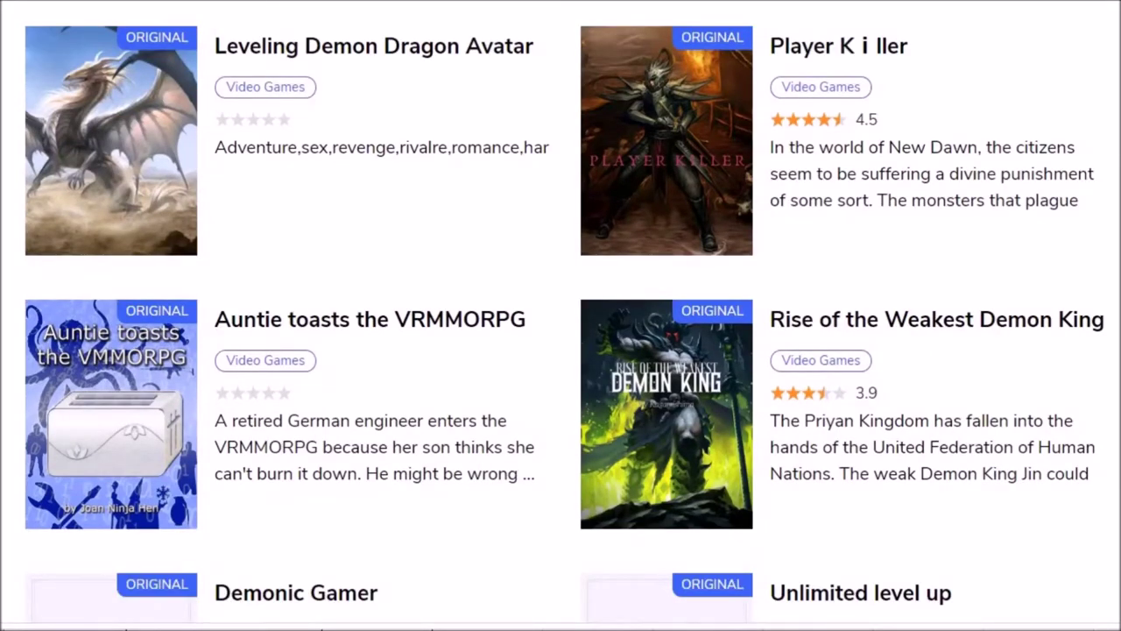
Step: Scan the neighbouring titles and open the Leveling Demon Dragon Avatar book page
{"action": "scroll", "coordinate": [560, 351], "scroll_direction": "up", "scroll_amount": 1}
{"action": "scroll", "coordinate": [560, 351], "scroll_direction": "up", "scroll_amount": 2}
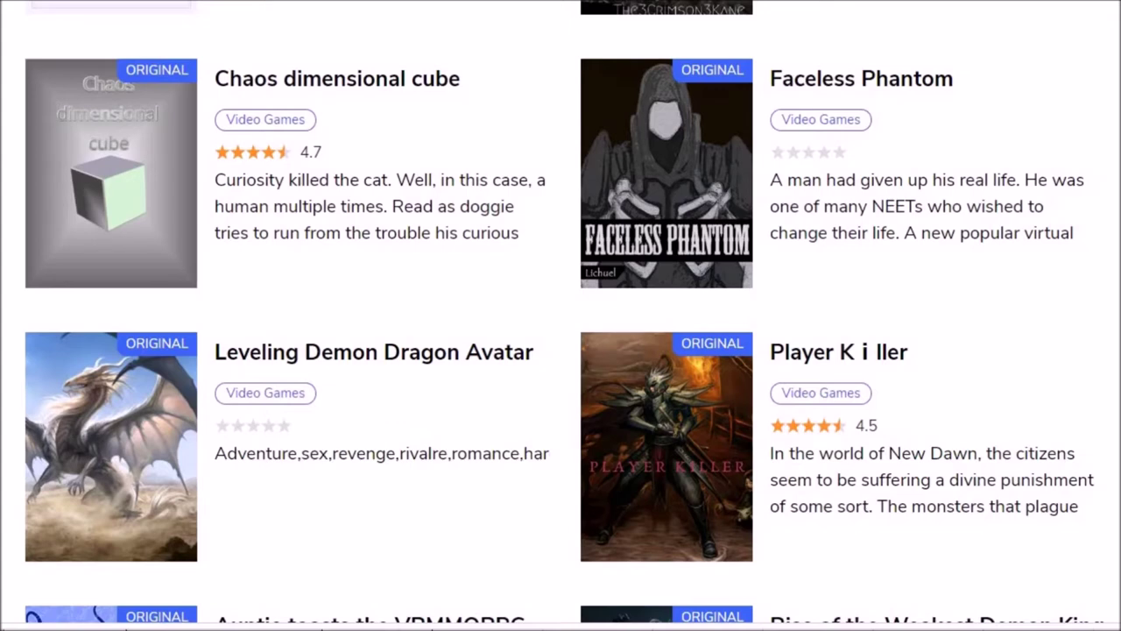
{"action": "scroll", "coordinate": [561, 316], "scroll_direction": "up", "scroll_amount": 1}
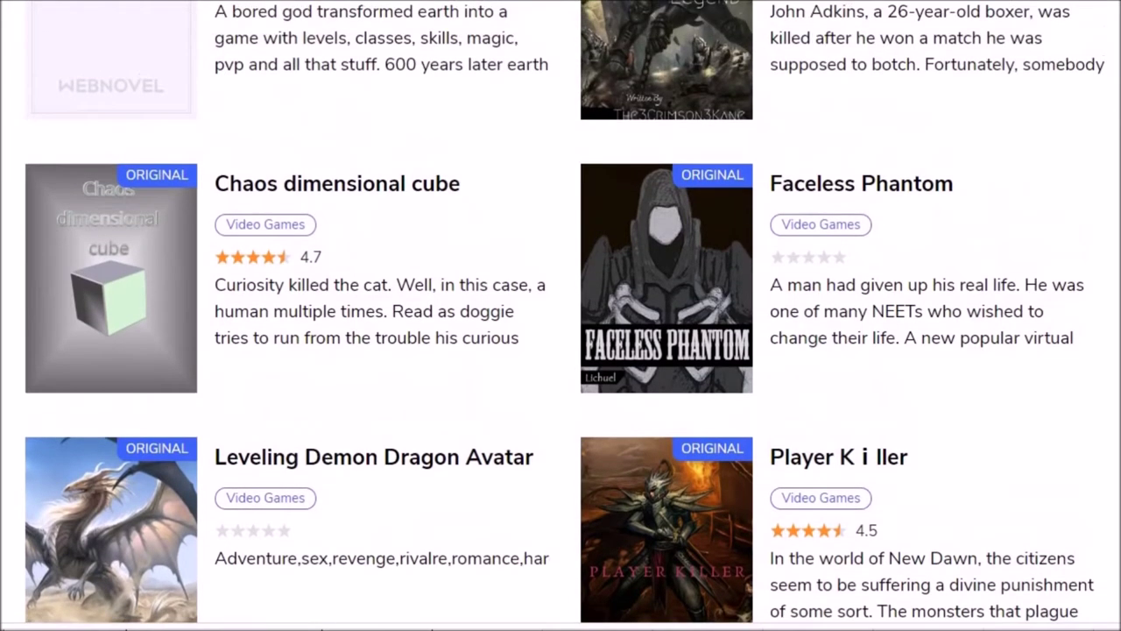
{"action": "scroll", "coordinate": [561, 315], "scroll_direction": "down", "scroll_amount": 1}
{"action": "scroll", "coordinate": [560, 315], "scroll_direction": "down", "scroll_amount": 1}
{"action": "scroll", "coordinate": [561, 315], "scroll_direction": "down", "scroll_amount": 1}
{"action": "scroll", "coordinate": [561, 316], "scroll_direction": "down", "scroll_amount": 1}
{"action": "scroll", "coordinate": [313, 95], "scroll_direction": "down", "scroll_amount": 1}
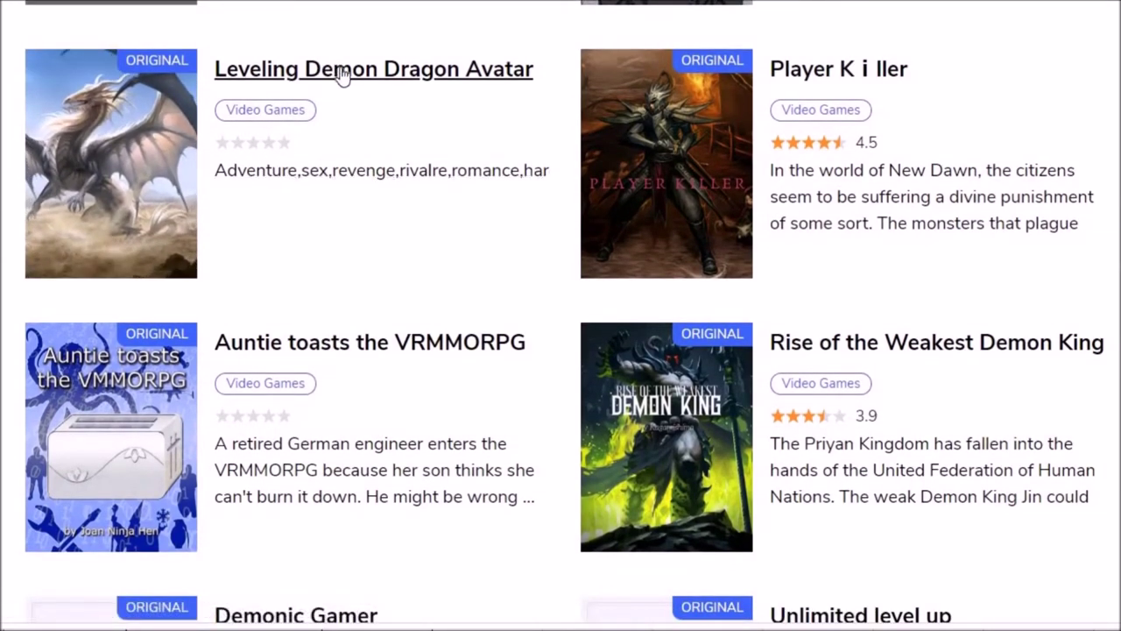
{"action": "left_click", "coordinate": [342, 78]}
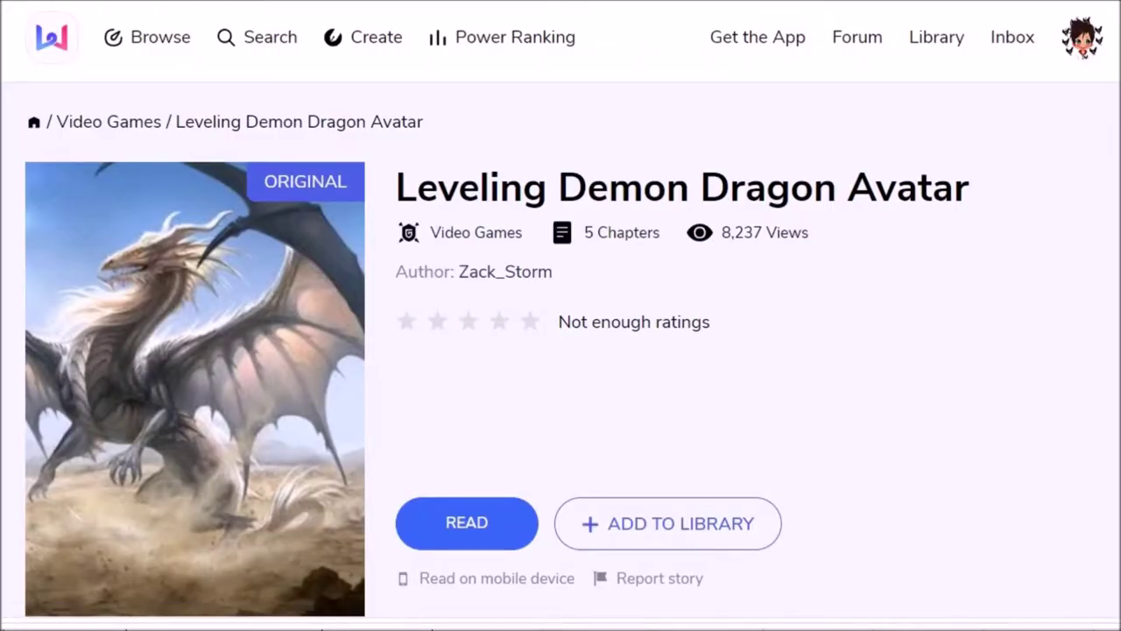
Step: Review Leveling Demon Dragon Avatar's page: 5 chapters, 8,237 views, no ratings, five-chapter contents
{"action": "scroll", "coordinate": [561, 315], "scroll_direction": "down", "scroll_amount": 3}
{"action": "scroll", "coordinate": [560, 315], "scroll_direction": "down", "scroll_amount": 3}
{"action": "scroll", "coordinate": [560, 315], "scroll_direction": "down", "scroll_amount": 2}
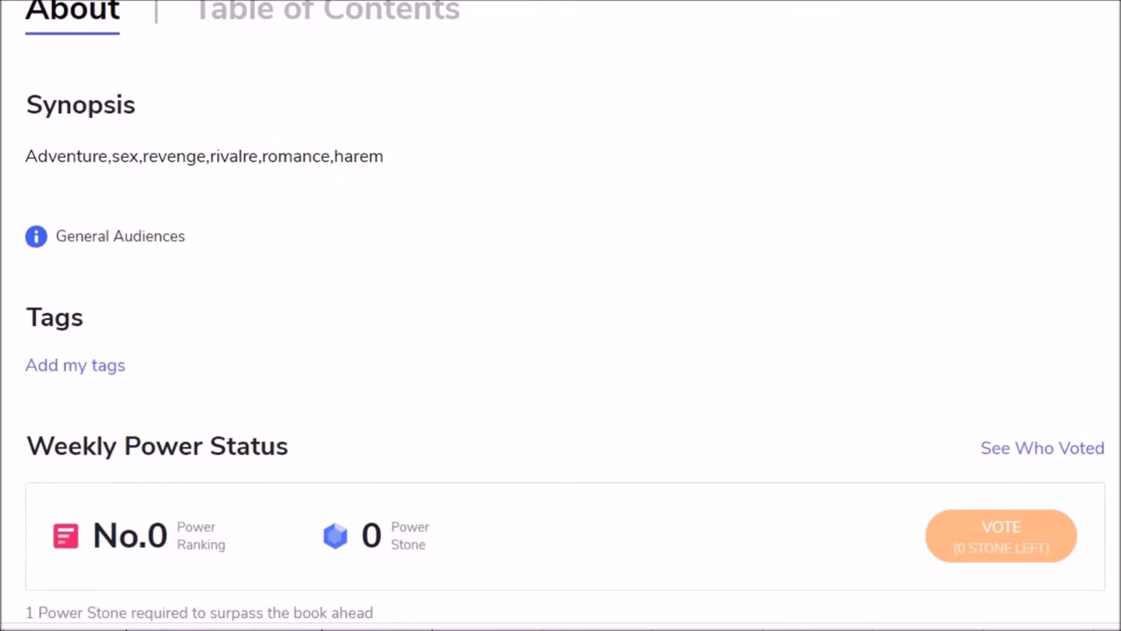
{"action": "scroll", "coordinate": [560, 315], "scroll_direction": "down", "scroll_amount": 3}
{"action": "scroll", "coordinate": [561, 315], "scroll_direction": "down", "scroll_amount": 1}
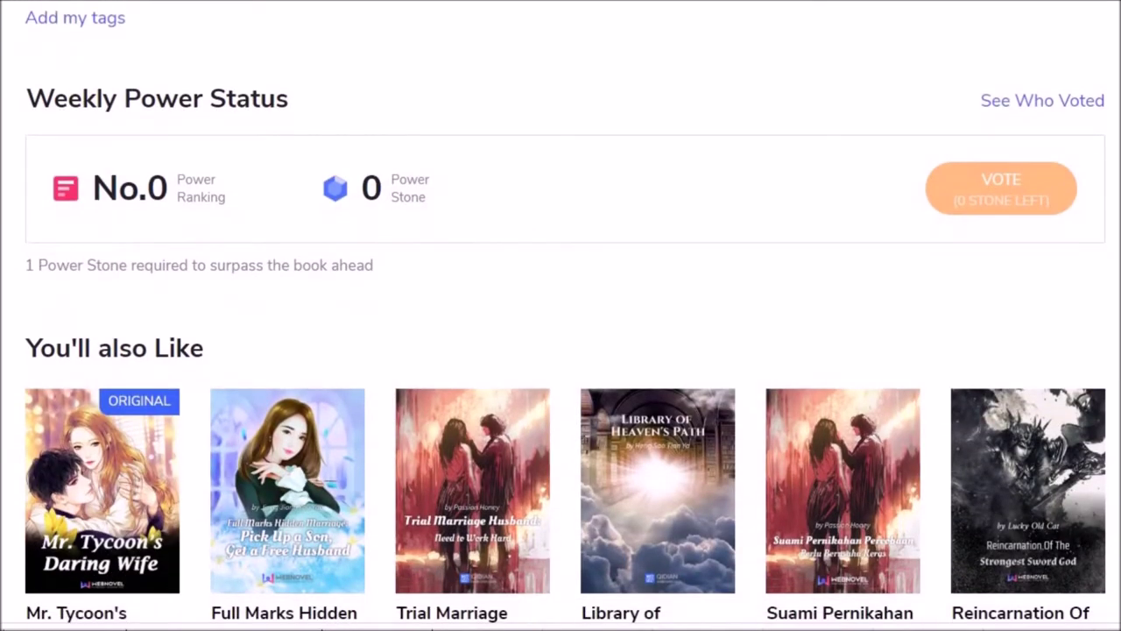
{"action": "scroll", "coordinate": [561, 351], "scroll_direction": "down", "scroll_amount": 3}
{"action": "scroll", "coordinate": [1108, 306], "scroll_direction": "down", "scroll_amount": 2}
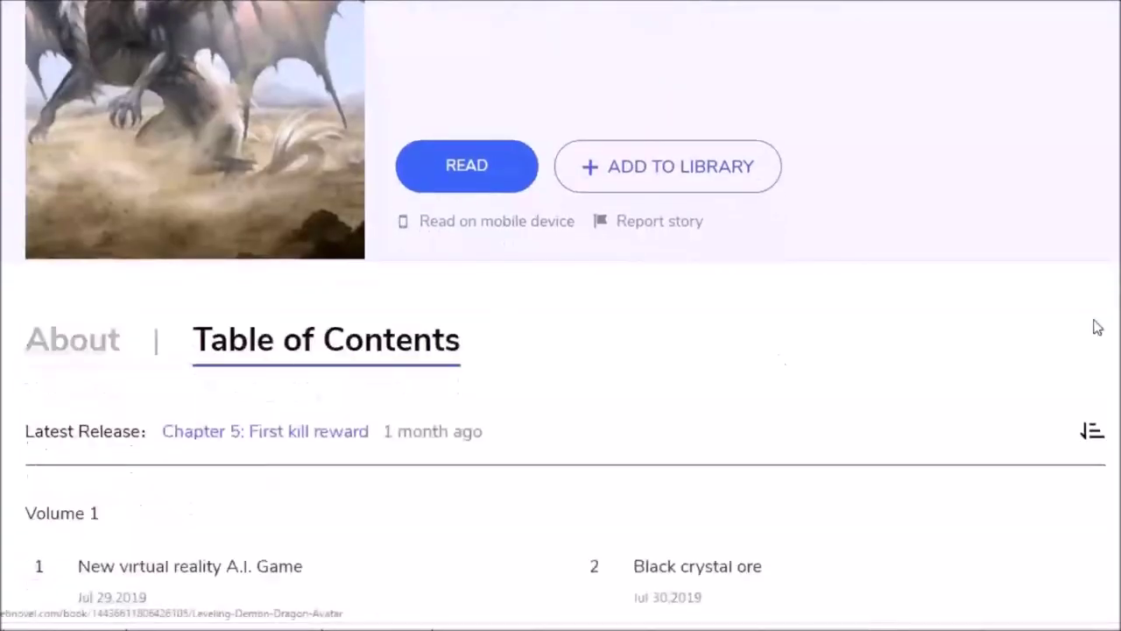
{"action": "scroll", "coordinate": [560, 315], "scroll_direction": "down", "scroll_amount": 2}
{"action": "scroll", "coordinate": [560, 316], "scroll_direction": "down", "scroll_amount": 2}
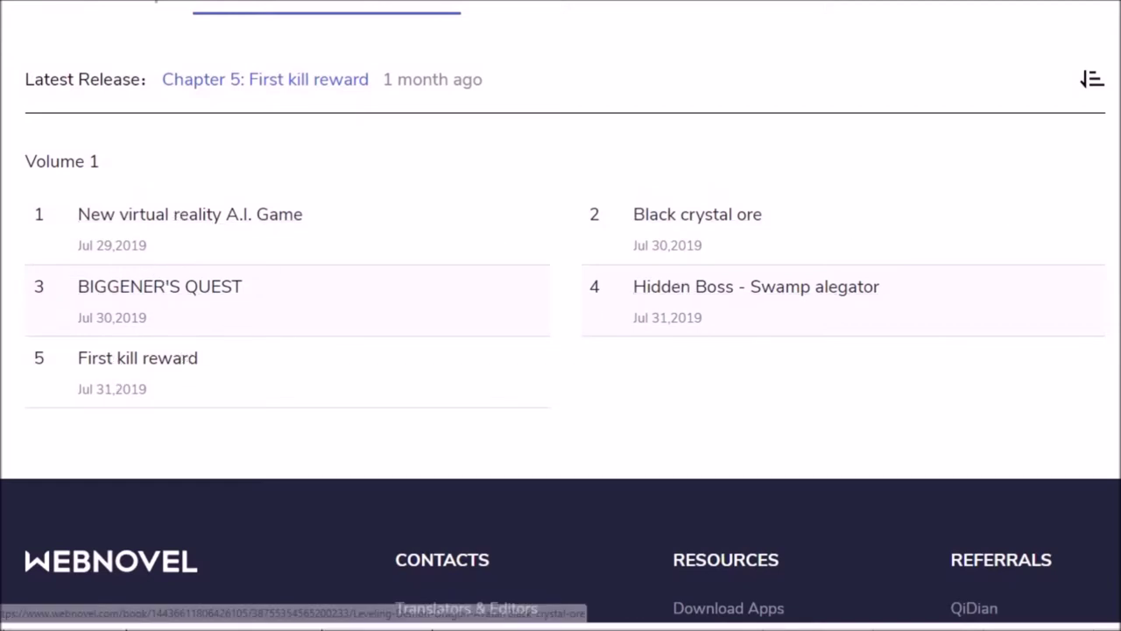
{"action": "scroll", "coordinate": [560, 315], "scroll_direction": "up", "scroll_amount": 2}
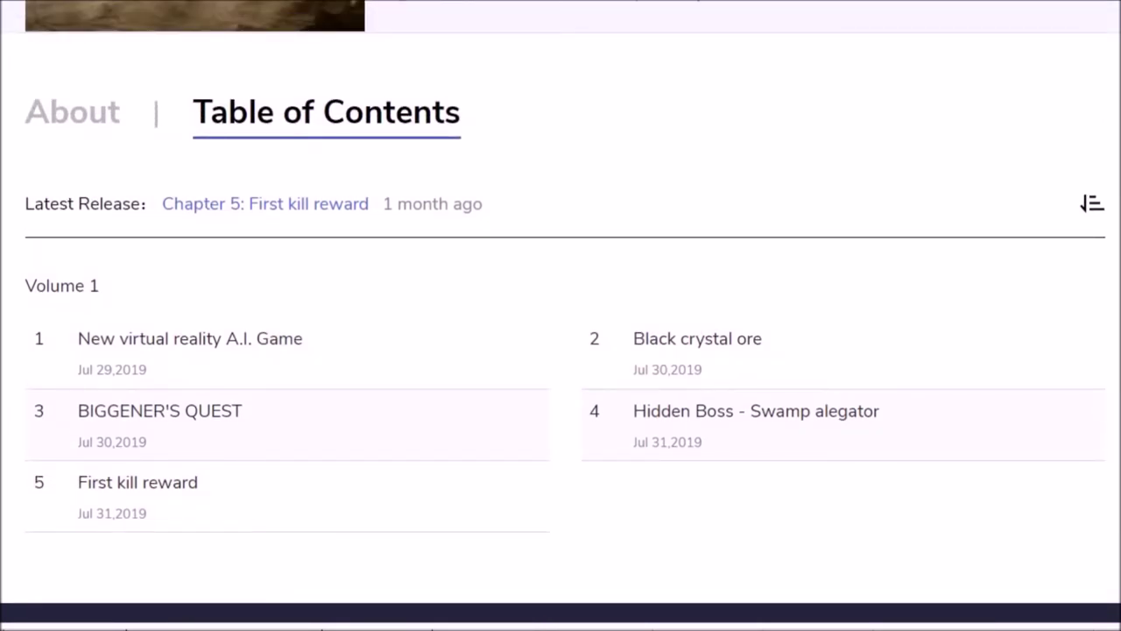
{"action": "scroll", "coordinate": [560, 315], "scroll_direction": "up", "scroll_amount": 1}
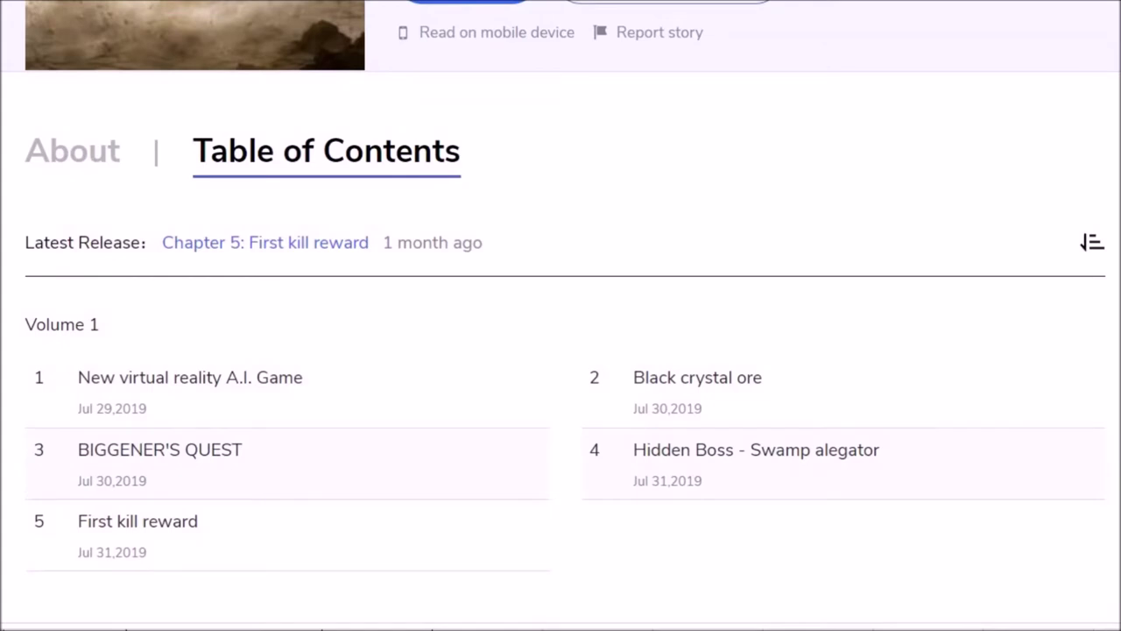
Step: Open chapter 4, Hidden Boss - Swamp alegator, and skim through it
{"action": "left_click", "coordinate": [756, 449]}
{"action": "scroll", "coordinate": [561, 316], "scroll_direction": "down", "scroll_amount": 10}
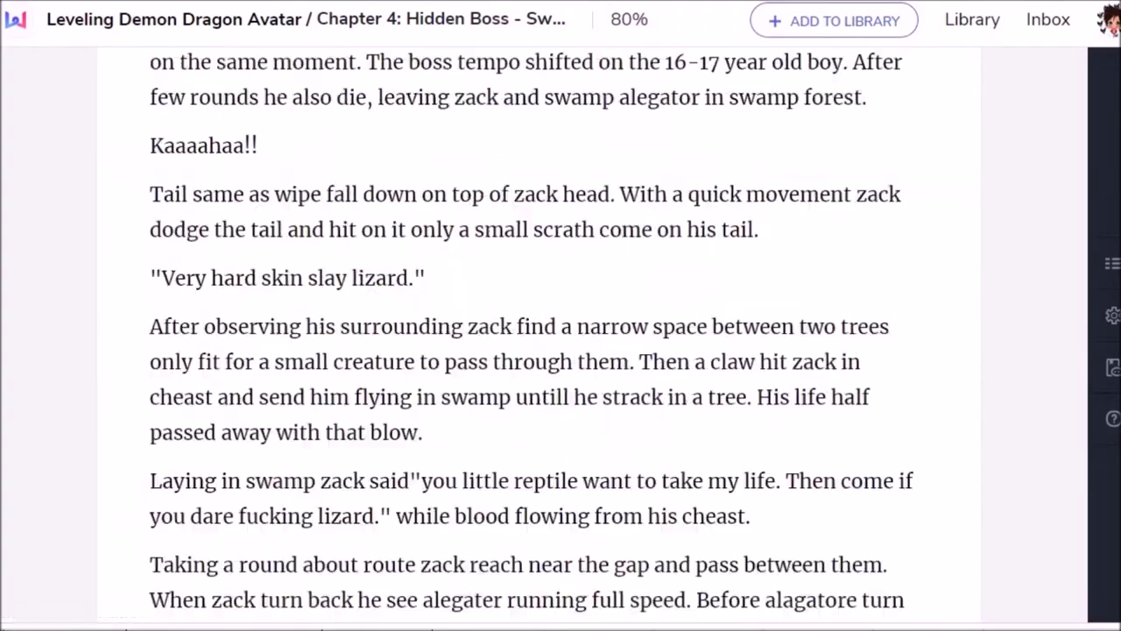
{"action": "scroll", "coordinate": [560, 315], "scroll_direction": "down", "scroll_amount": 5}
{"action": "scroll", "coordinate": [560, 316], "scroll_direction": "up", "scroll_amount": 6}
{"action": "scroll", "coordinate": [560, 316], "scroll_direction": "up", "scroll_amount": 3}
{"action": "scroll", "coordinate": [560, 316], "scroll_direction": "down", "scroll_amount": 3}
{"action": "scroll", "coordinate": [560, 315], "scroll_direction": "down", "scroll_amount": 5}
{"action": "scroll", "coordinate": [561, 315], "scroll_direction": "down", "scroll_amount": 5}
{"action": "scroll", "coordinate": [560, 315], "scroll_direction": "down", "scroll_amount": 4}
Step: Skim chapter 5, then go back to the book's About section
{"action": "scroll", "coordinate": [560, 315], "scroll_direction": "up", "scroll_amount": 7}
{"action": "scroll", "coordinate": [561, 316], "scroll_direction": "up", "scroll_amount": 5}
{"action": "scroll", "coordinate": [561, 315], "scroll_direction": "up", "scroll_amount": 2}
{"action": "scroll", "coordinate": [560, 315], "scroll_direction": "down", "scroll_amount": 3}
{"action": "scroll", "coordinate": [561, 315], "scroll_direction": "down", "scroll_amount": 8}
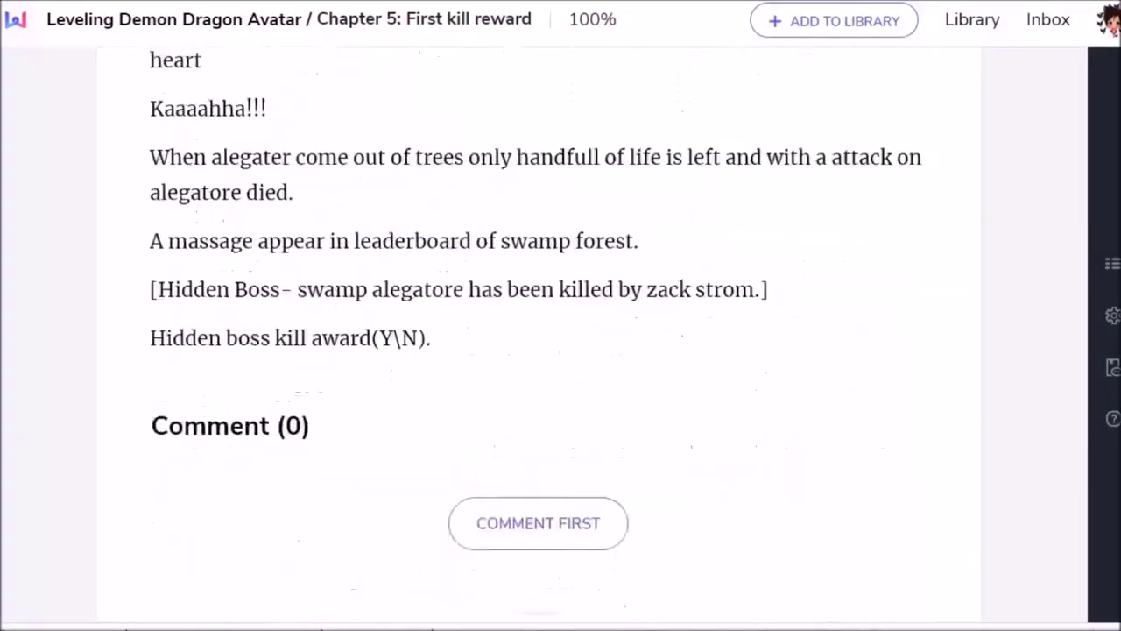
{"action": "scroll", "coordinate": [560, 315], "scroll_direction": "down", "scroll_amount": 3}
{"action": "scroll", "coordinate": [561, 315], "scroll_direction": "down", "scroll_amount": 4}
{"action": "scroll", "coordinate": [561, 315], "scroll_direction": "up", "scroll_amount": 8}
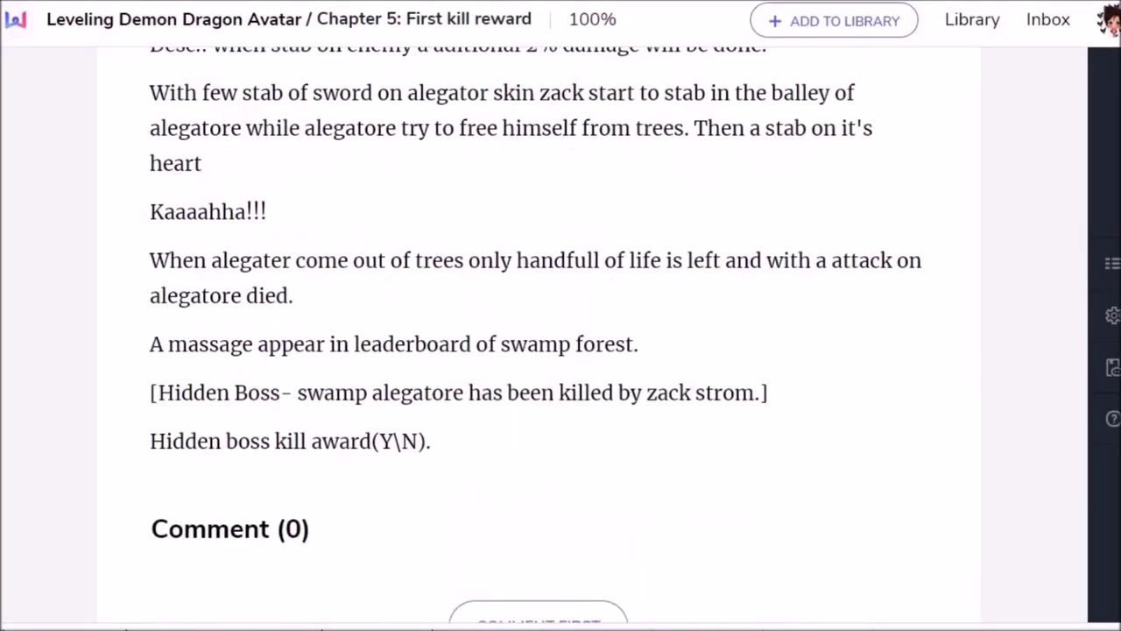
{"action": "scroll", "coordinate": [560, 316], "scroll_direction": "up", "scroll_amount": 5}
{"action": "key", "text": "alt+Left"}
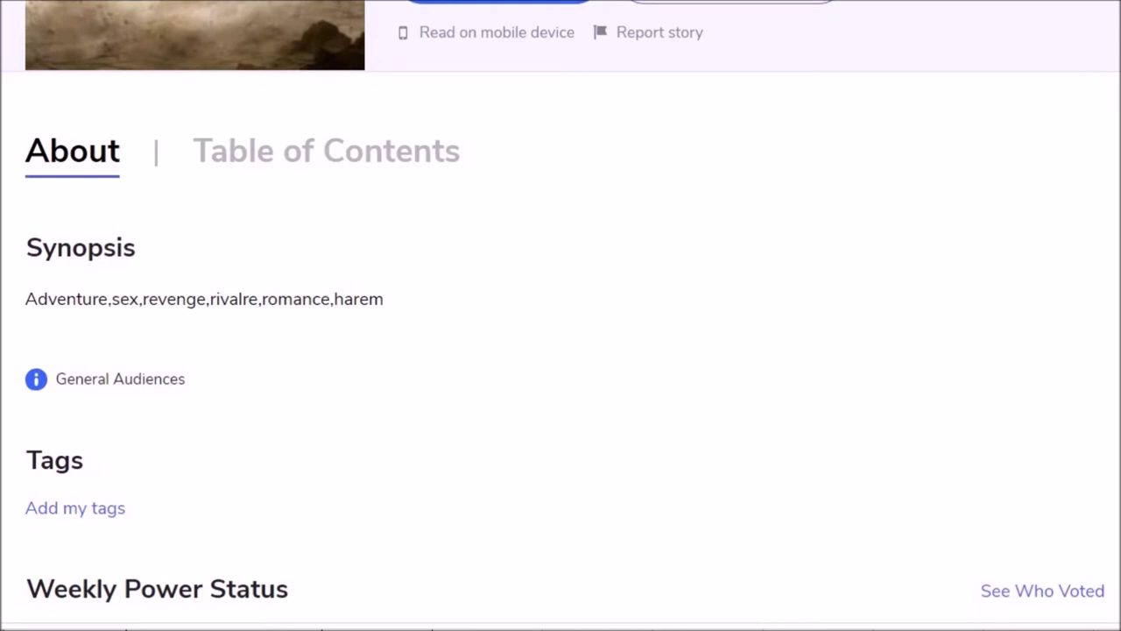
{"action": "scroll", "coordinate": [560, 316], "scroll_direction": "up", "scroll_amount": 5}
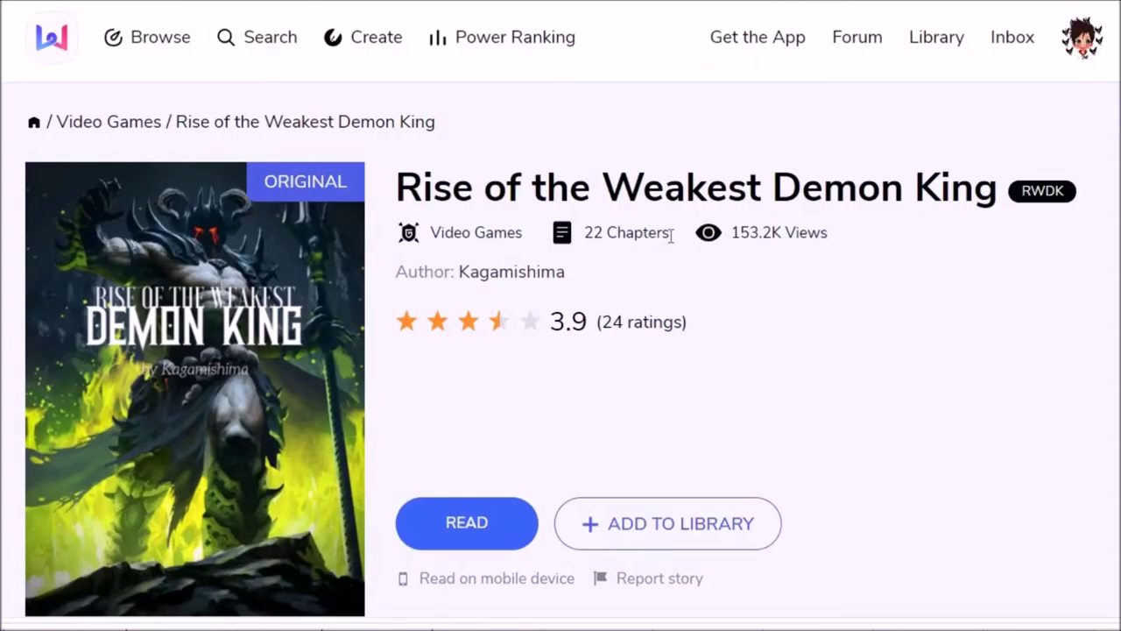
Step: Select Rise of the Weakest Demon King's 22 Chapters and 153.2K Views counts
{"action": "left_click_drag", "start_coordinate": [671, 234], "coordinate": [585, 235]}
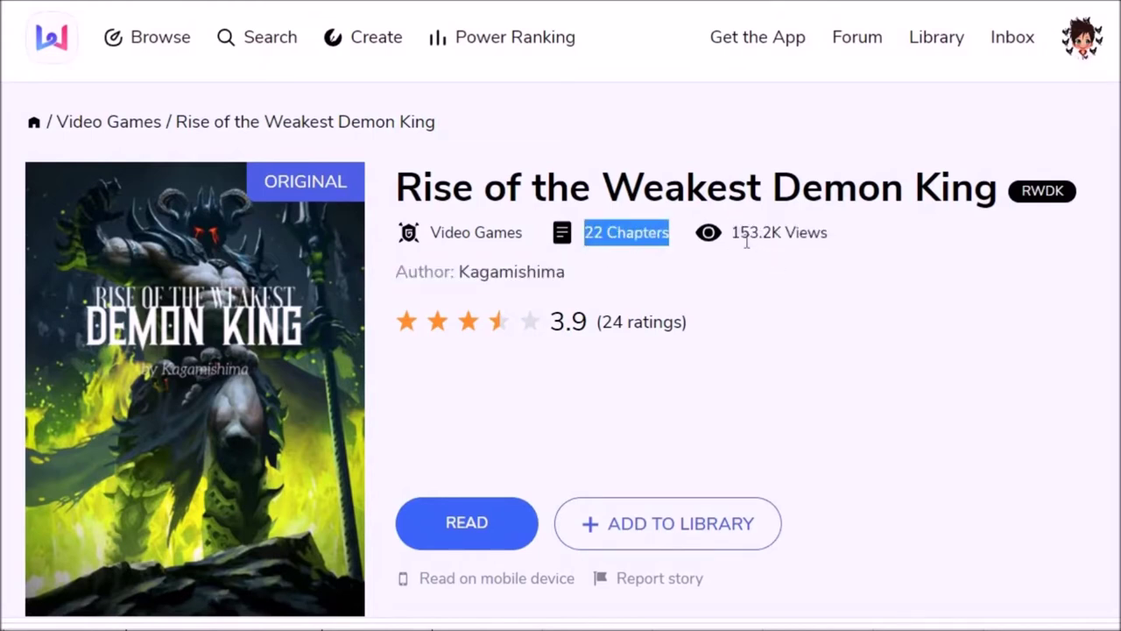
{"action": "double_click", "coordinate": [772, 244]}
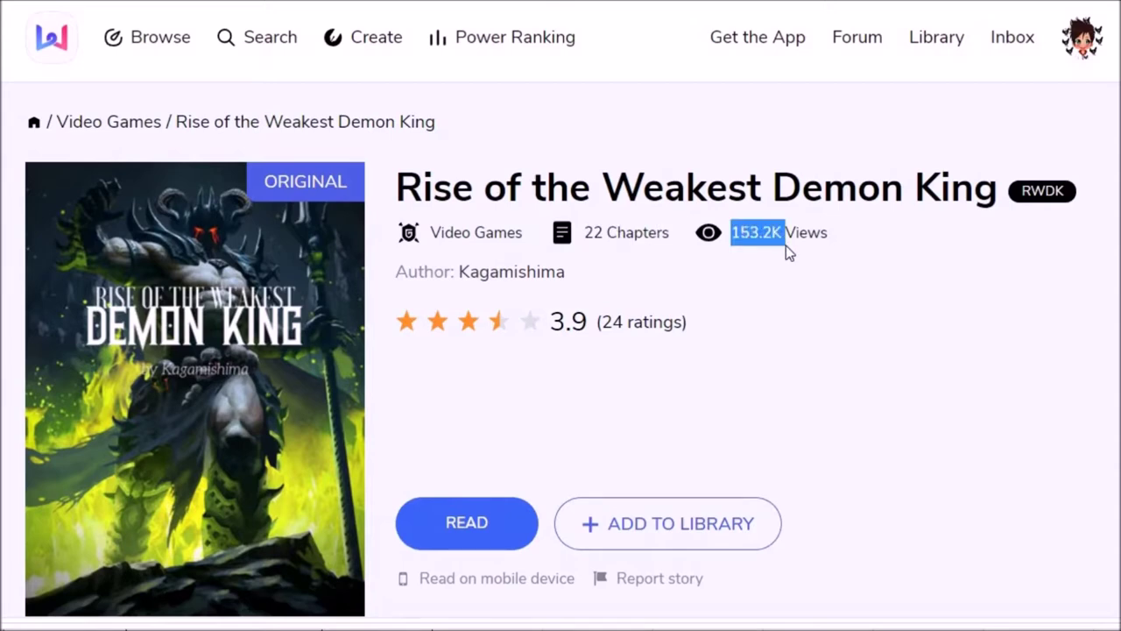
{"action": "scroll", "coordinate": [561, 316], "scroll_direction": "down", "scroll_amount": 2}
{"action": "scroll", "coordinate": [561, 315], "scroll_direction": "down", "scroll_amount": 5}
{"action": "scroll", "coordinate": [561, 316], "scroll_direction": "down", "scroll_amount": 3}
Step: Scroll down and show the novel's Table of Contents chapter list
{"action": "scroll", "coordinate": [561, 315], "scroll_direction": "down", "scroll_amount": 5}
{"action": "scroll", "coordinate": [561, 315], "scroll_direction": "down", "scroll_amount": 10}
{"action": "scroll", "coordinate": [561, 315], "scroll_direction": "down", "scroll_amount": 1}
{"action": "scroll", "coordinate": [561, 315], "scroll_direction": "down", "scroll_amount": 1}
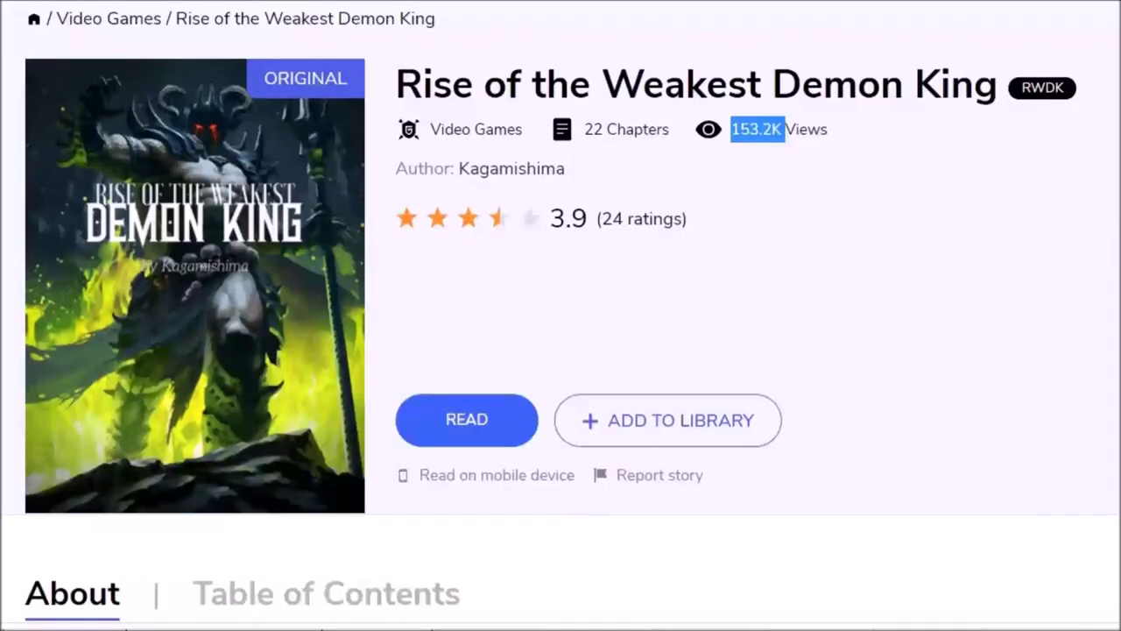
{"action": "scroll", "coordinate": [529, 136], "scroll_direction": "down", "scroll_amount": 4}
{"action": "left_click", "coordinate": [325, 227]}
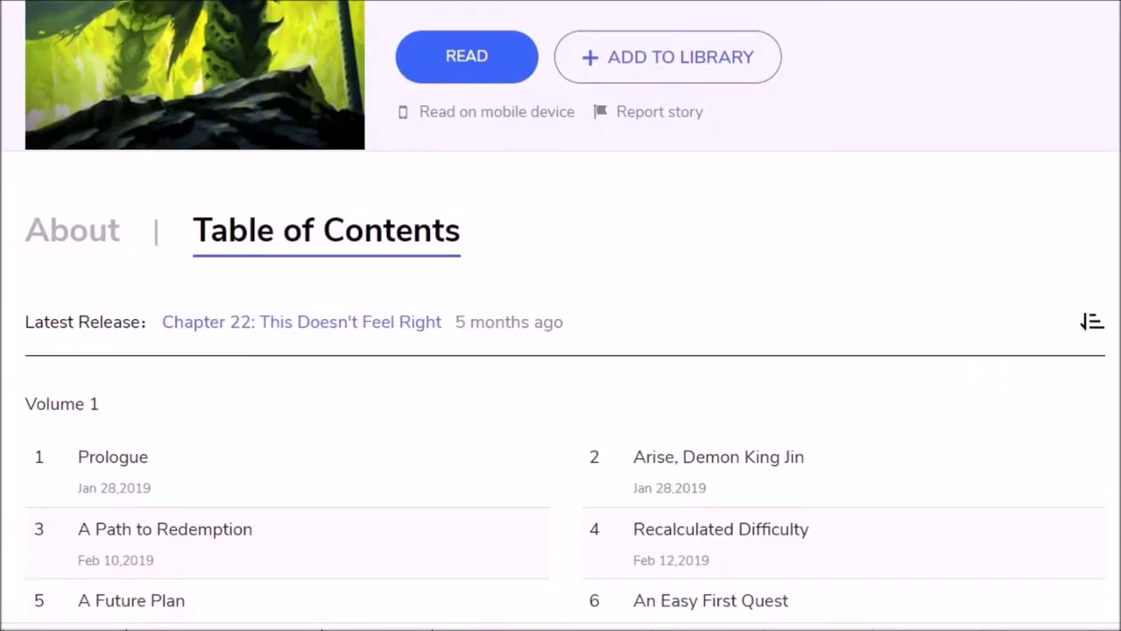
Step: Select the '5 months ago' latest release age beside Chapter 22
{"action": "scroll", "coordinate": [561, 263], "scroll_direction": "down", "scroll_amount": 2}
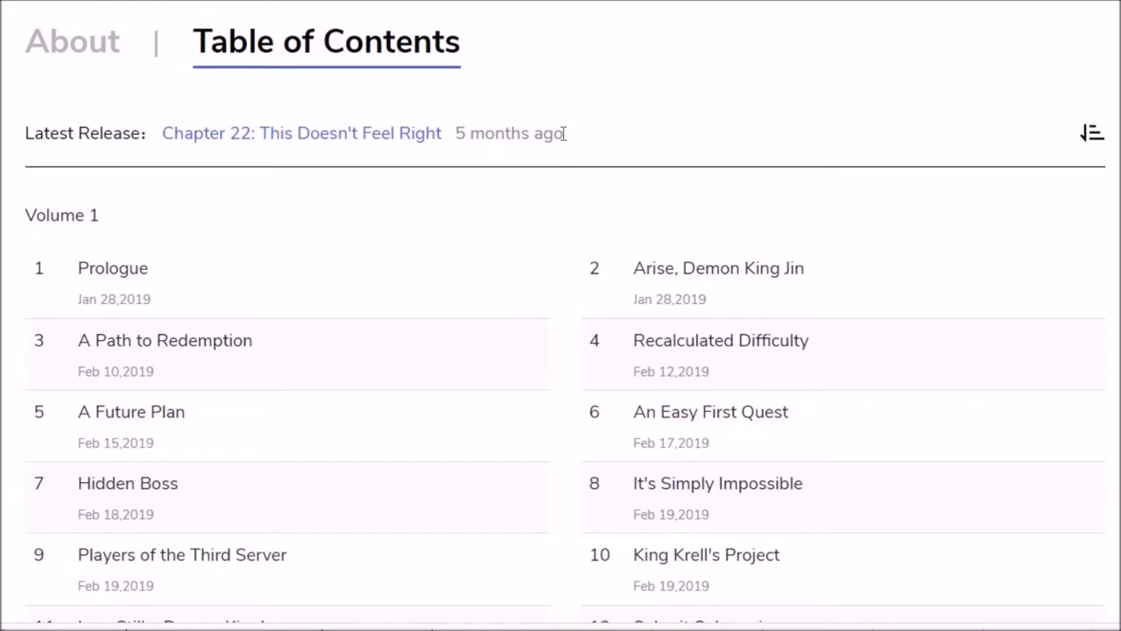
{"action": "left_click_drag", "start_coordinate": [453, 135], "coordinate": [563, 136]}
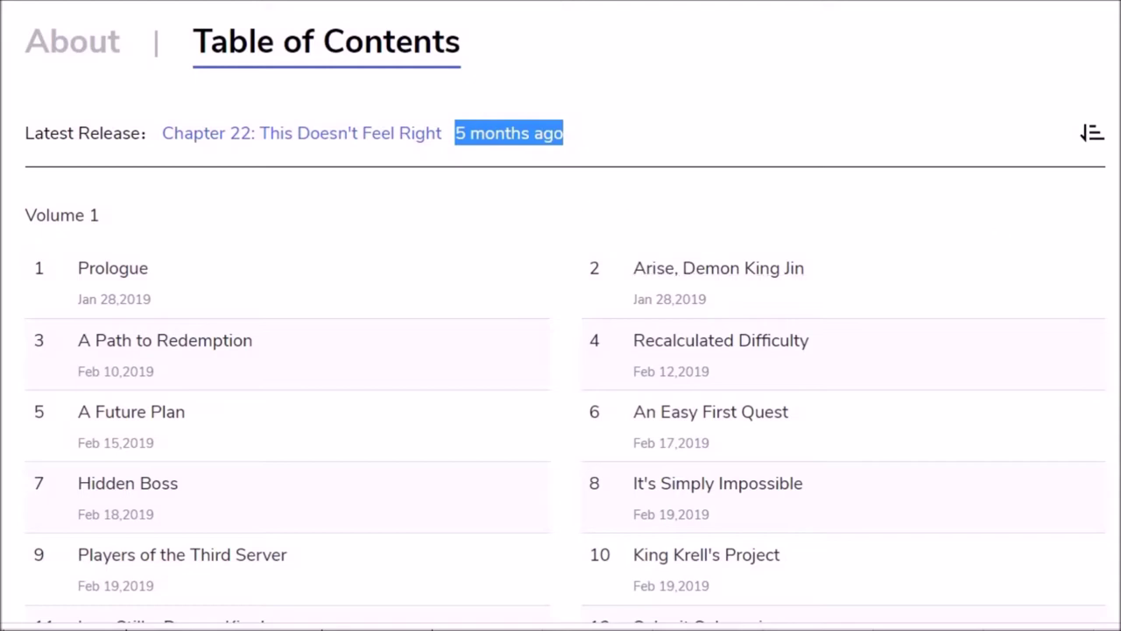
{"action": "scroll", "coordinate": [561, 351], "scroll_direction": "down", "scroll_amount": 3}
{"action": "scroll", "coordinate": [560, 351], "scroll_direction": "down", "scroll_amount": 2}
{"action": "scroll", "coordinate": [561, 350], "scroll_direction": "down", "scroll_amount": 2}
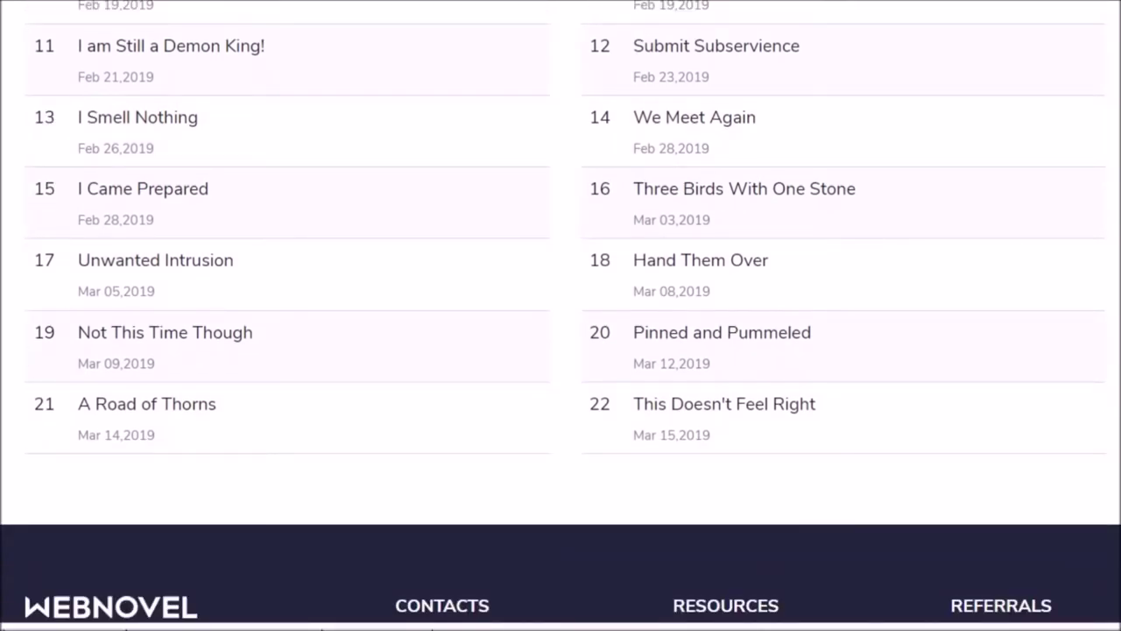
Step: Scroll through chapters 1–22 and back up, then return to the Video Games listing
{"action": "scroll", "coordinate": [437, 175], "scroll_direction": "up", "scroll_amount": 2}
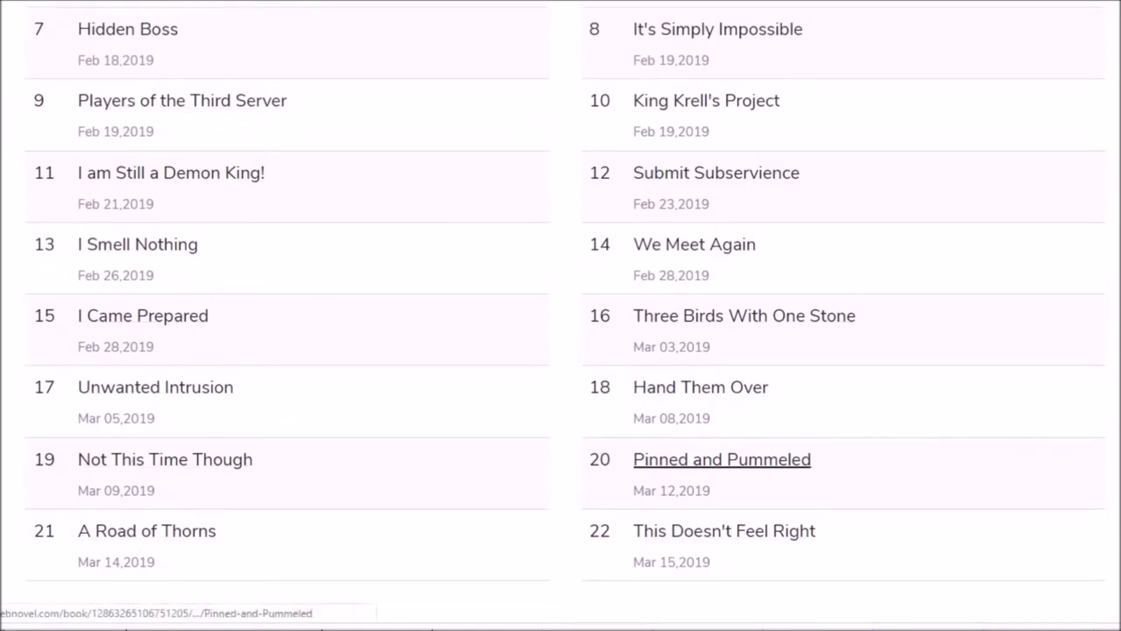
{"action": "scroll", "coordinate": [832, 455], "scroll_direction": "down", "scroll_amount": 2}
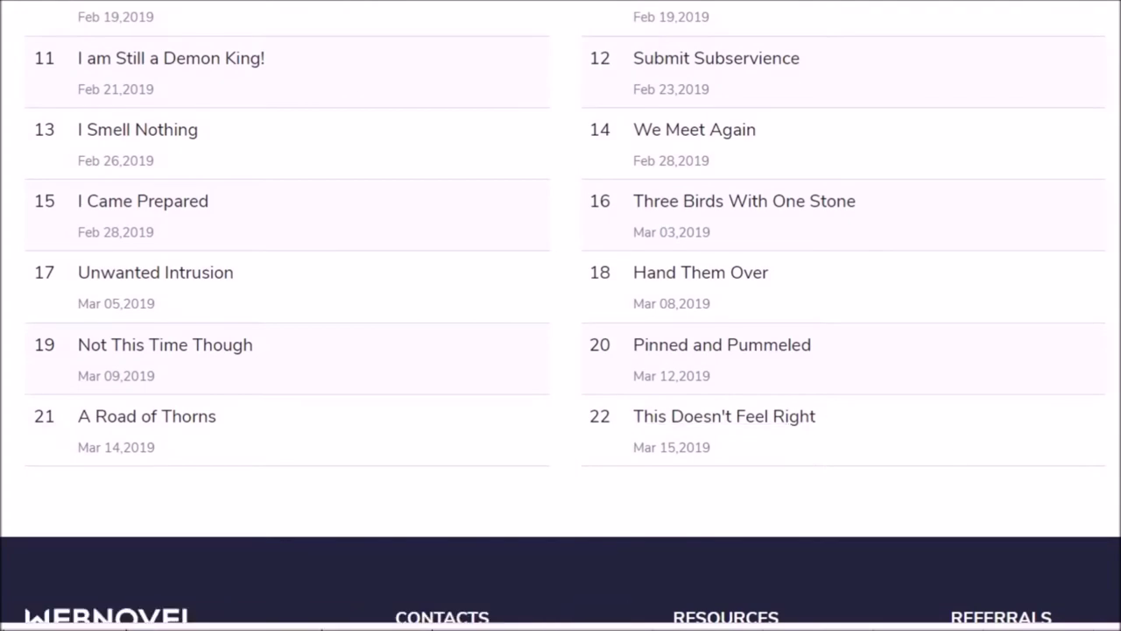
{"action": "scroll", "coordinate": [560, 315], "scroll_direction": "up", "scroll_amount": 3}
{"action": "scroll", "coordinate": [561, 315], "scroll_direction": "up", "scroll_amount": 2}
{"action": "scroll", "coordinate": [560, 315], "scroll_direction": "up", "scroll_amount": 3}
{"action": "scroll", "coordinate": [560, 315], "scroll_direction": "up", "scroll_amount": 3}
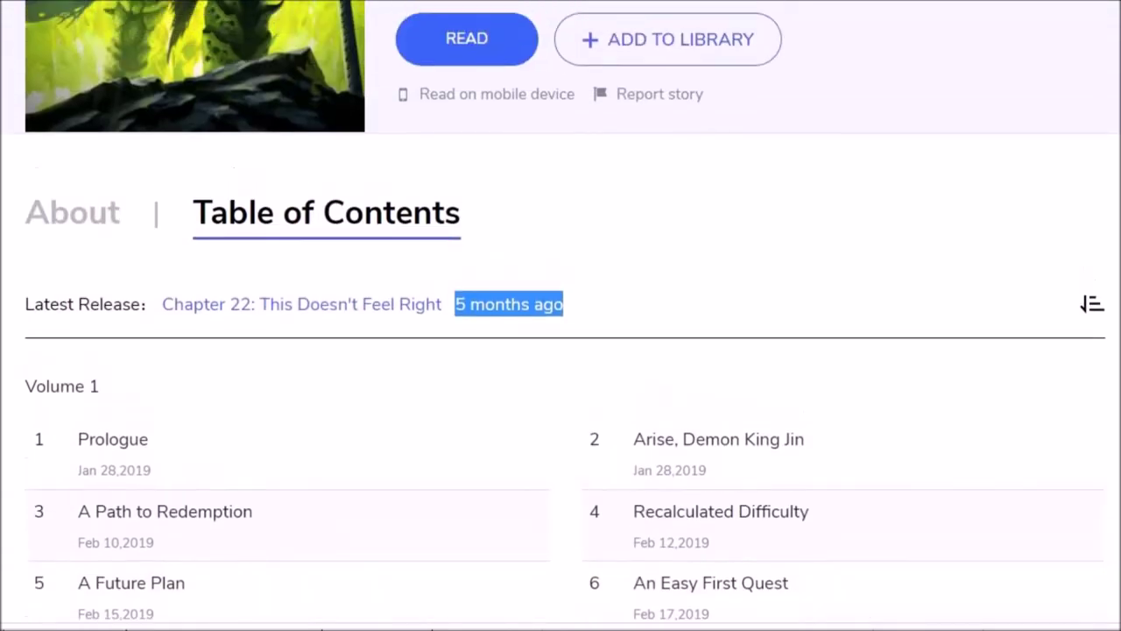
{"action": "scroll", "coordinate": [560, 315], "scroll_direction": "up", "scroll_amount": 3}
{"action": "scroll", "coordinate": [560, 315], "scroll_direction": "up", "scroll_amount": 1}
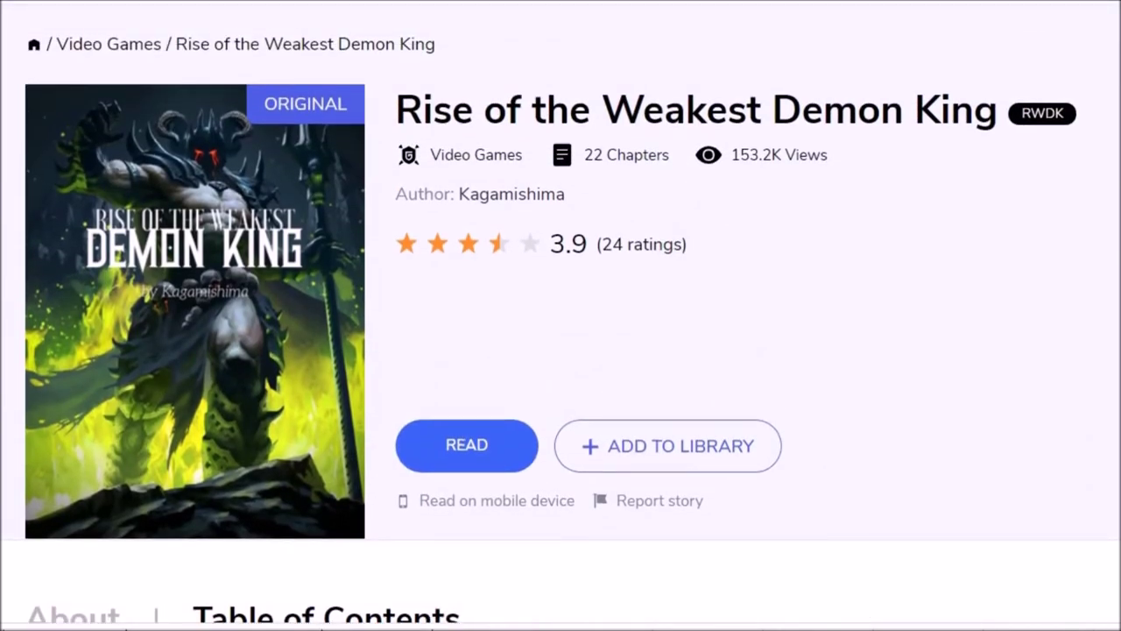
{"action": "scroll", "coordinate": [561, 315], "scroll_direction": "up", "scroll_amount": 1}
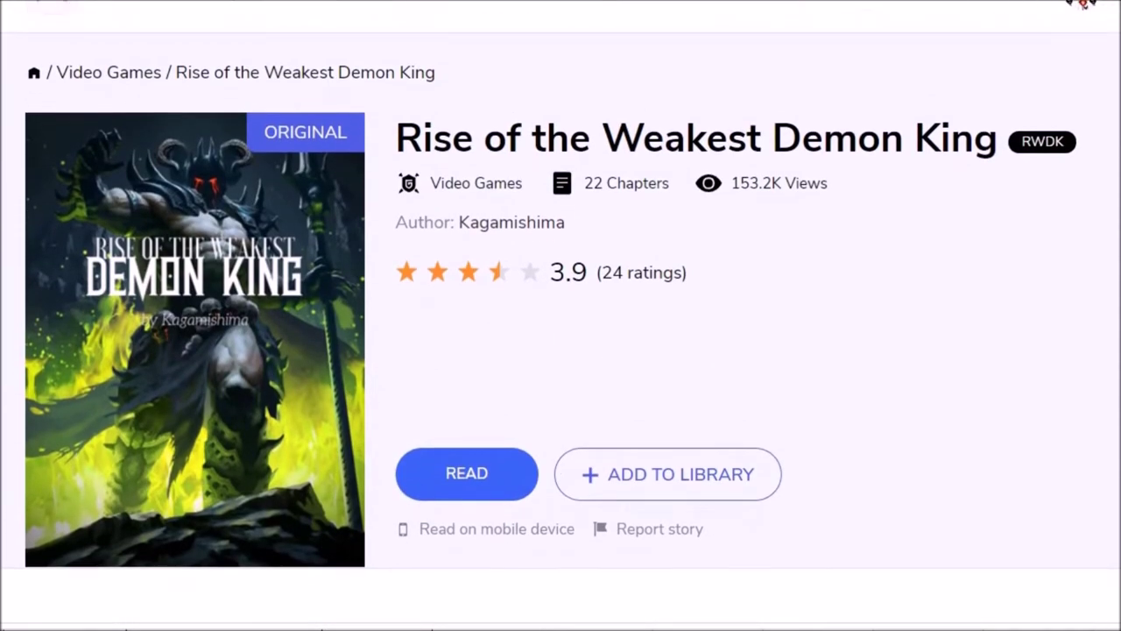
{"action": "scroll", "coordinate": [560, 315], "scroll_direction": "down", "scroll_amount": 1}
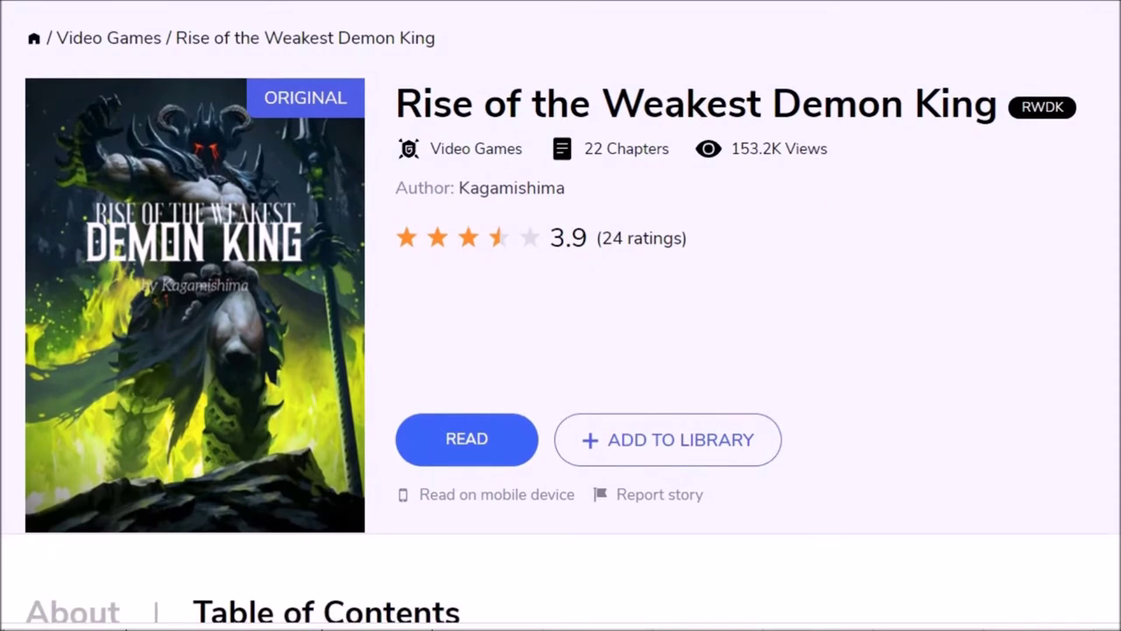
{"action": "key", "text": "alt+Left"}
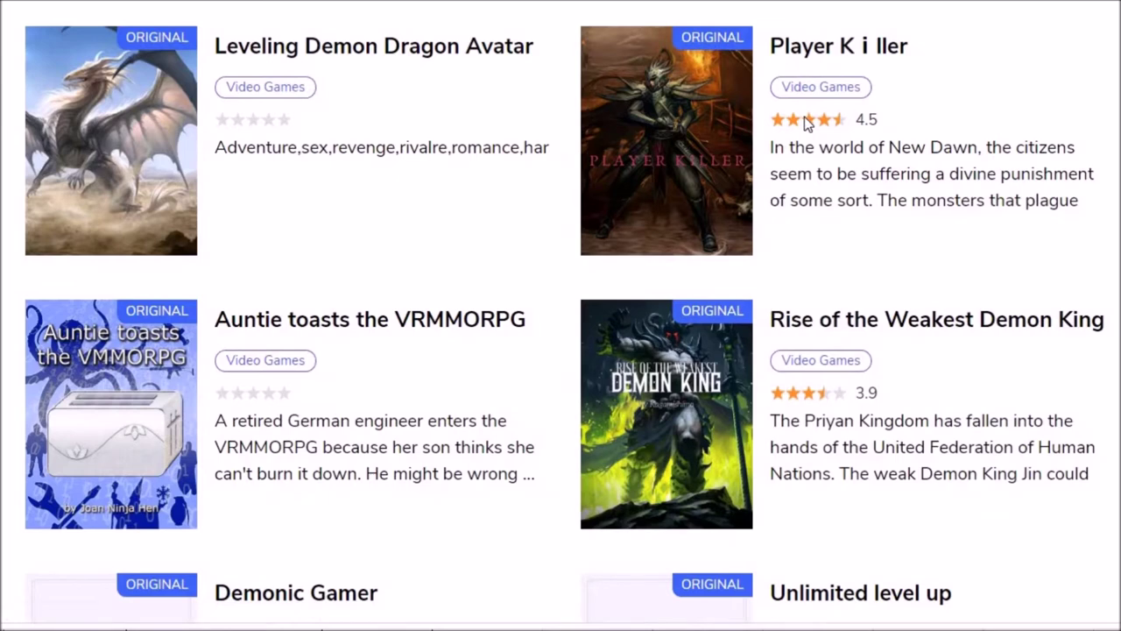
Step: Scroll the Video Games listing down to Demonic Gamer and Unlimited level up
{"action": "scroll", "coordinate": [803, 387], "scroll_direction": "down", "scroll_amount": 3}
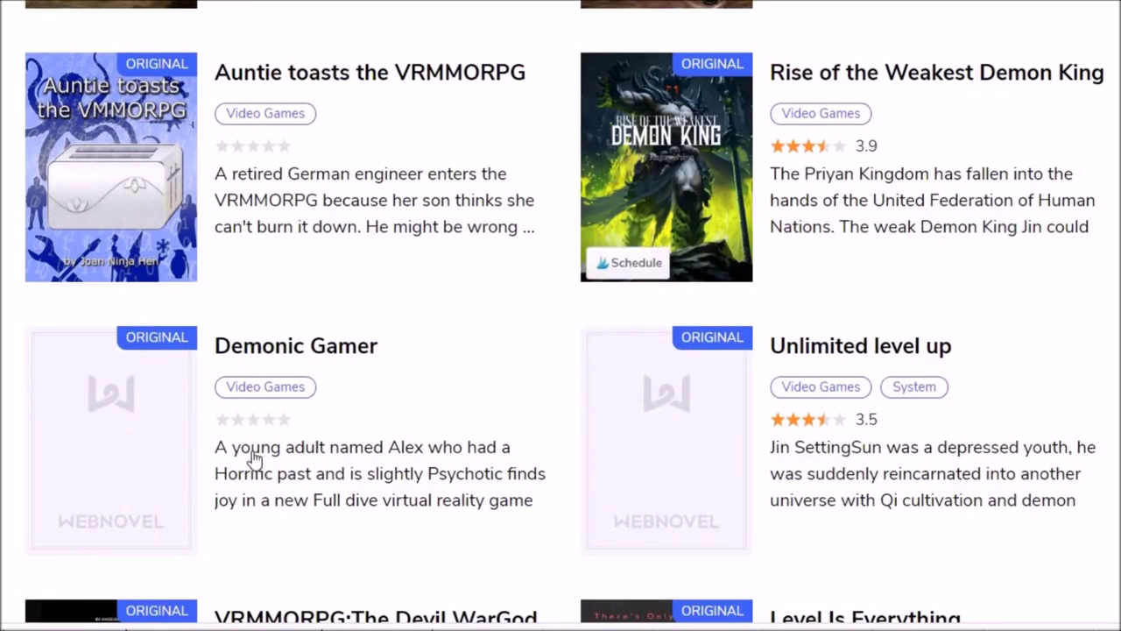
{"action": "mouse_move", "coordinate": [195, 385]}
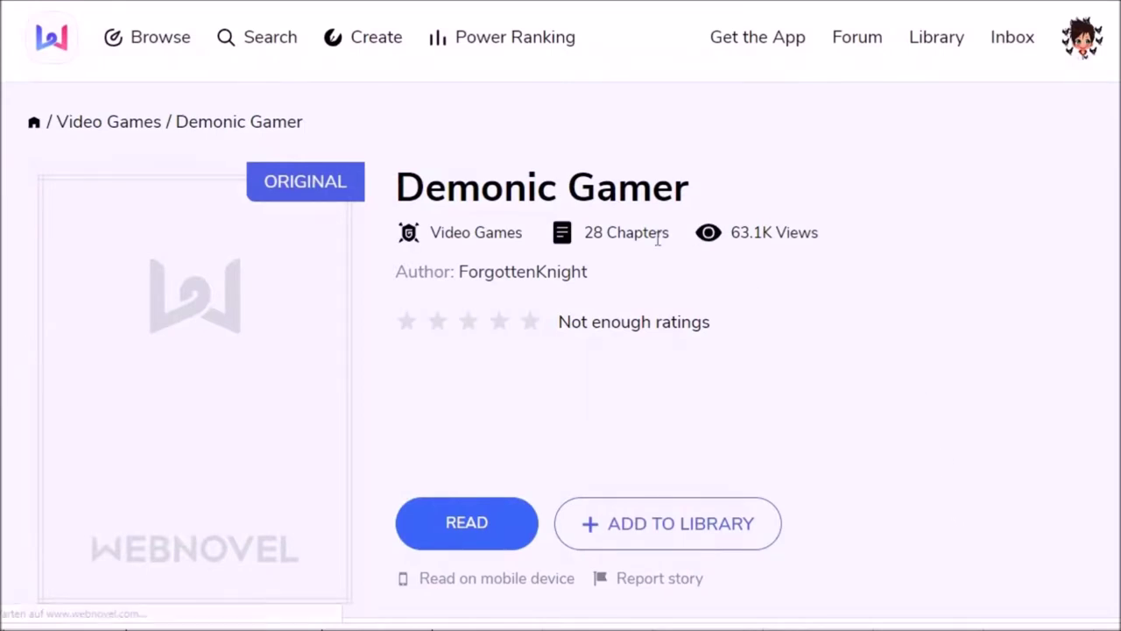
Step: Select Demonic Gamer's chapter count and scroll through its book page
{"action": "left_click_drag", "start_coordinate": [663, 233], "coordinate": [584, 233]}
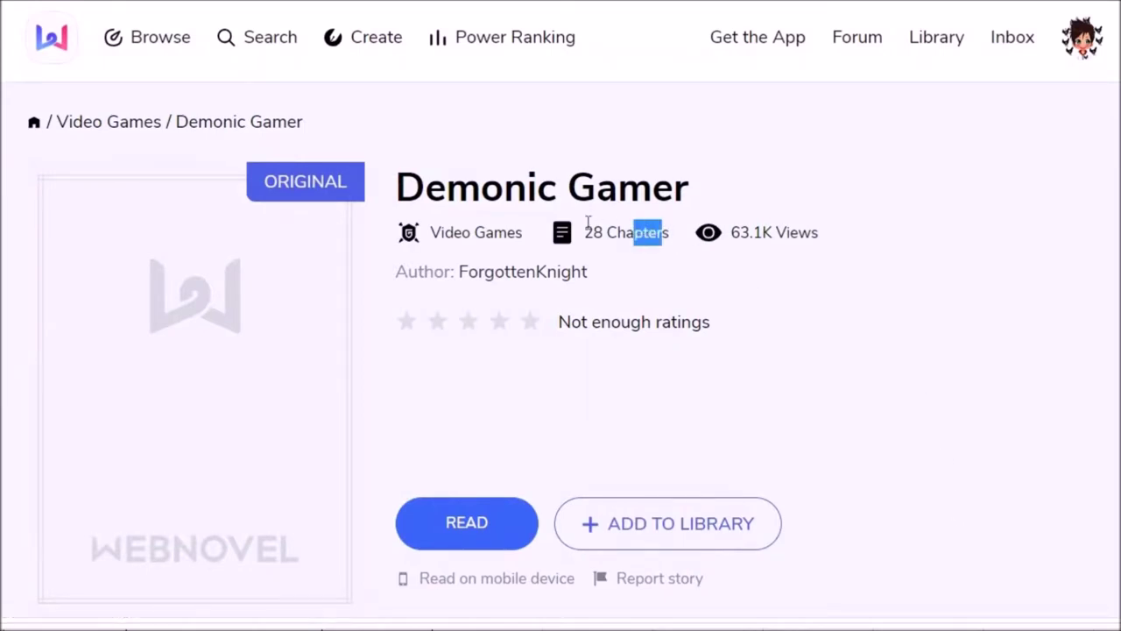
{"action": "scroll", "coordinate": [561, 315], "scroll_direction": "down", "scroll_amount": 1}
{"action": "scroll", "coordinate": [561, 315], "scroll_direction": "down", "scroll_amount": 4}
{"action": "scroll", "coordinate": [560, 315], "scroll_direction": "down", "scroll_amount": 1}
{"action": "scroll", "coordinate": [560, 315], "scroll_direction": "down", "scroll_amount": 2}
{"action": "scroll", "coordinate": [561, 315], "scroll_direction": "down", "scroll_amount": 2}
{"action": "scroll", "coordinate": [560, 315], "scroll_direction": "down", "scroll_amount": 5}
{"action": "scroll", "coordinate": [560, 315], "scroll_direction": "down", "scroll_amount": 4}
{"action": "scroll", "coordinate": [560, 315], "scroll_direction": "up", "scroll_amount": 2}
{"action": "scroll", "coordinate": [866, 195], "scroll_direction": "up", "scroll_amount": 5}
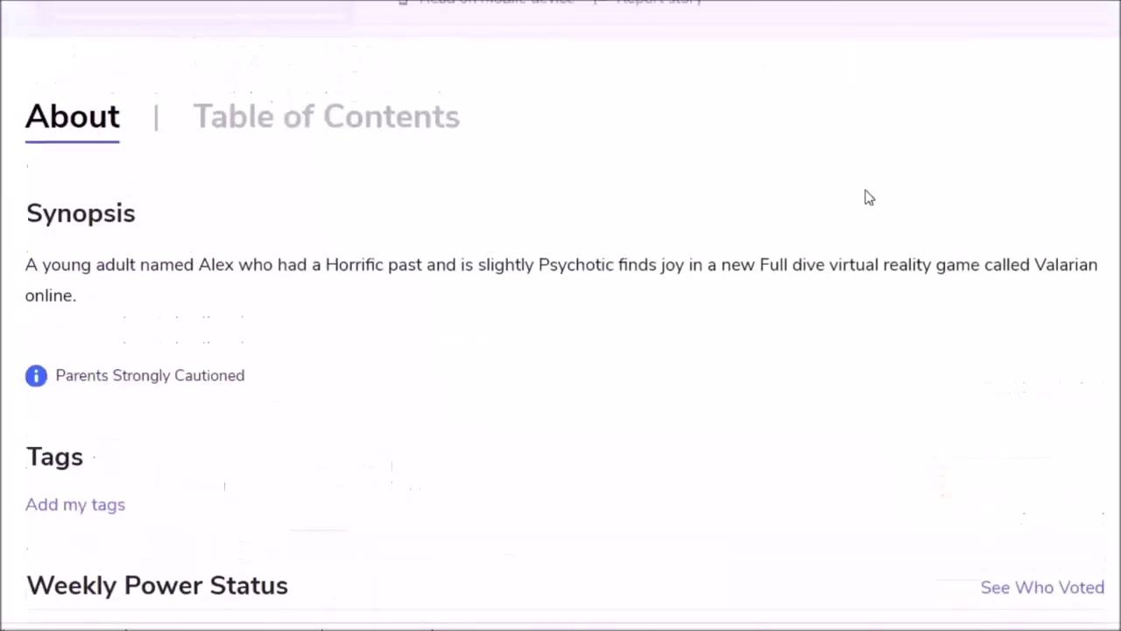
Step: Browse through the Demonic Gamer chapter list
{"action": "left_click", "coordinate": [325, 115]}
{"action": "scroll", "coordinate": [560, 315], "scroll_direction": "down", "scroll_amount": 5}
{"action": "scroll", "coordinate": [560, 316], "scroll_direction": "up", "scroll_amount": 3}
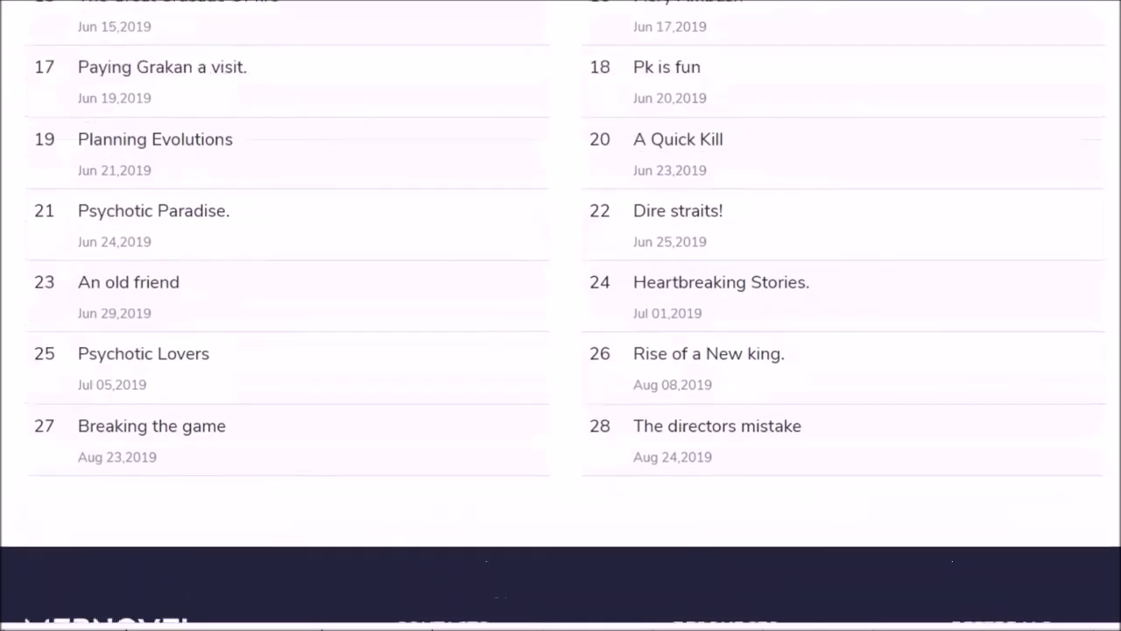
{"action": "scroll", "coordinate": [560, 315], "scroll_direction": "up", "scroll_amount": 1}
{"action": "scroll", "coordinate": [560, 316], "scroll_direction": "up", "scroll_amount": 1}
{"action": "scroll", "coordinate": [561, 316], "scroll_direction": "up", "scroll_amount": 1}
{"action": "scroll", "coordinate": [561, 315], "scroll_direction": "up", "scroll_amount": 1}
{"action": "scroll", "coordinate": [560, 315], "scroll_direction": "up", "scroll_amount": 1}
{"action": "scroll", "coordinate": [560, 315], "scroll_direction": "up", "scroll_amount": 1}
{"action": "scroll", "coordinate": [560, 315], "scroll_direction": "up", "scroll_amount": 1}
{"action": "scroll", "coordinate": [561, 315], "scroll_direction": "up", "scroll_amount": 1}
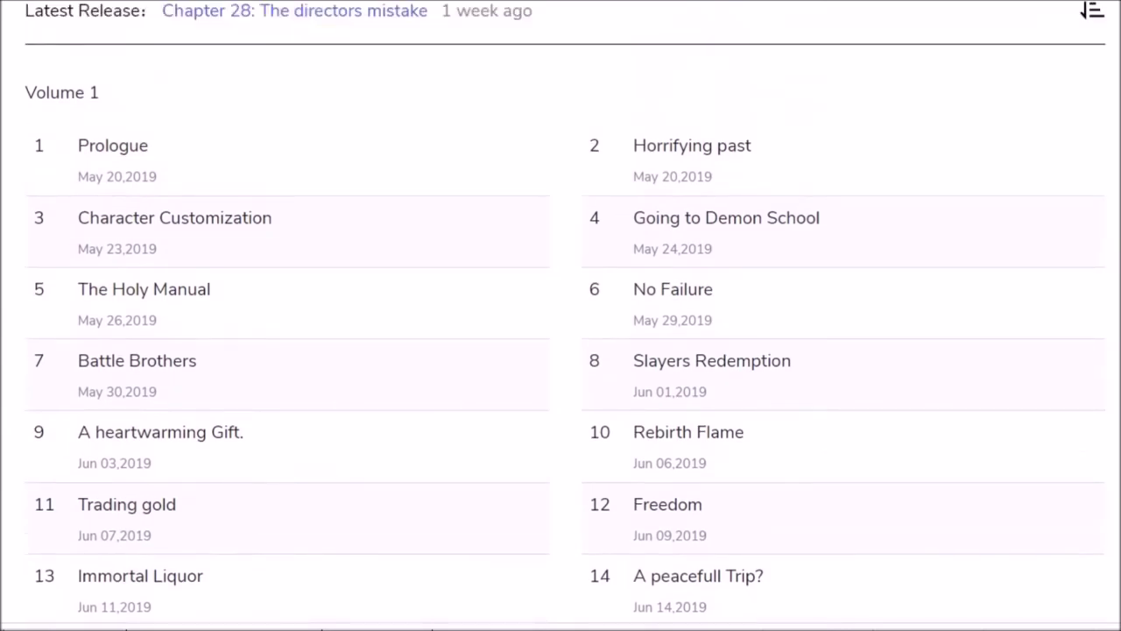
{"action": "scroll", "coordinate": [561, 315], "scroll_direction": "down", "scroll_amount": 1}
{"action": "scroll", "coordinate": [560, 315], "scroll_direction": "down", "scroll_amount": 4}
{"action": "scroll", "coordinate": [560, 315], "scroll_direction": "down", "scroll_amount": 3}
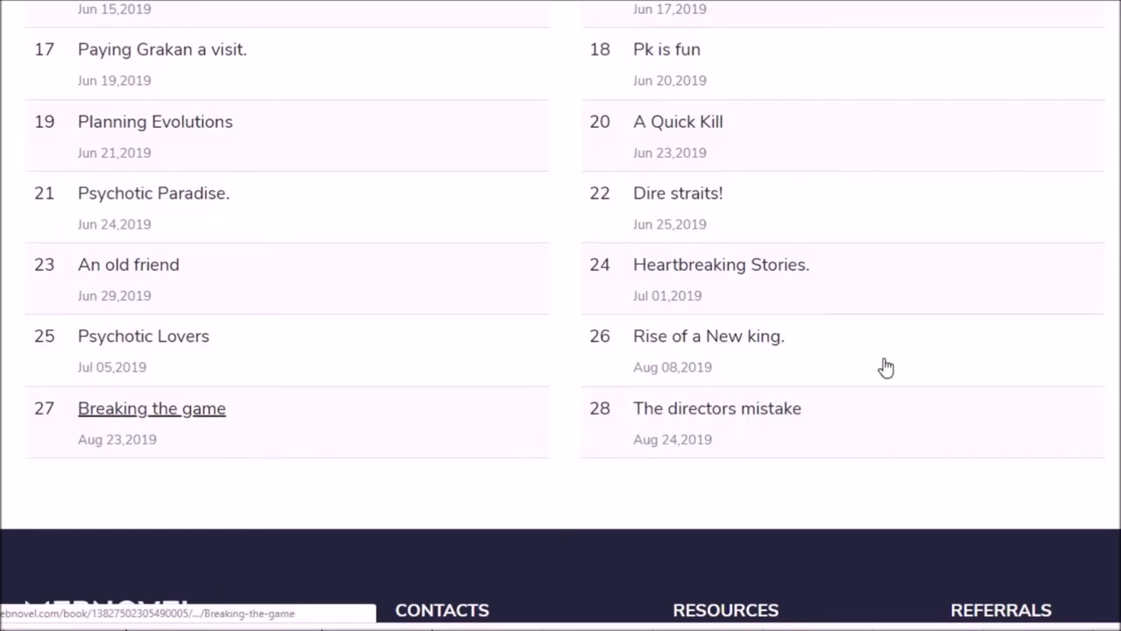
{"action": "scroll", "coordinate": [560, 315], "scroll_direction": "up", "scroll_amount": 1}
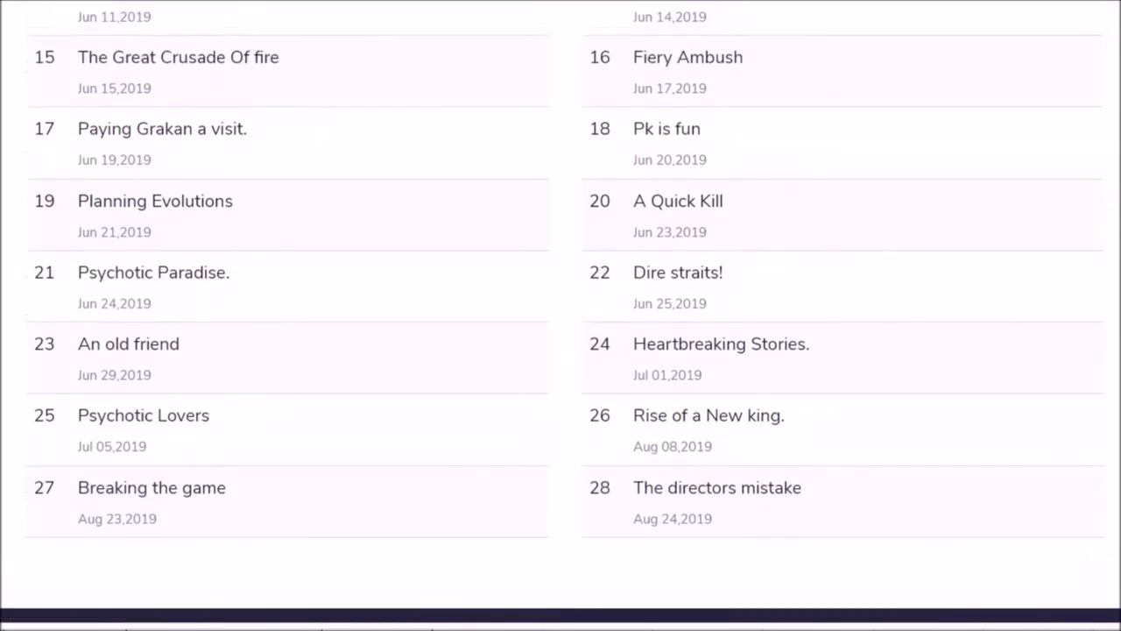
{"action": "scroll", "coordinate": [561, 315], "scroll_direction": "up", "scroll_amount": 5}
{"action": "scroll", "coordinate": [560, 315], "scroll_direction": "up", "scroll_amount": 2}
{"action": "scroll", "coordinate": [560, 316], "scroll_direction": "up", "scroll_amount": 2}
{"action": "scroll", "coordinate": [560, 315], "scroll_direction": "up", "scroll_amount": 2}
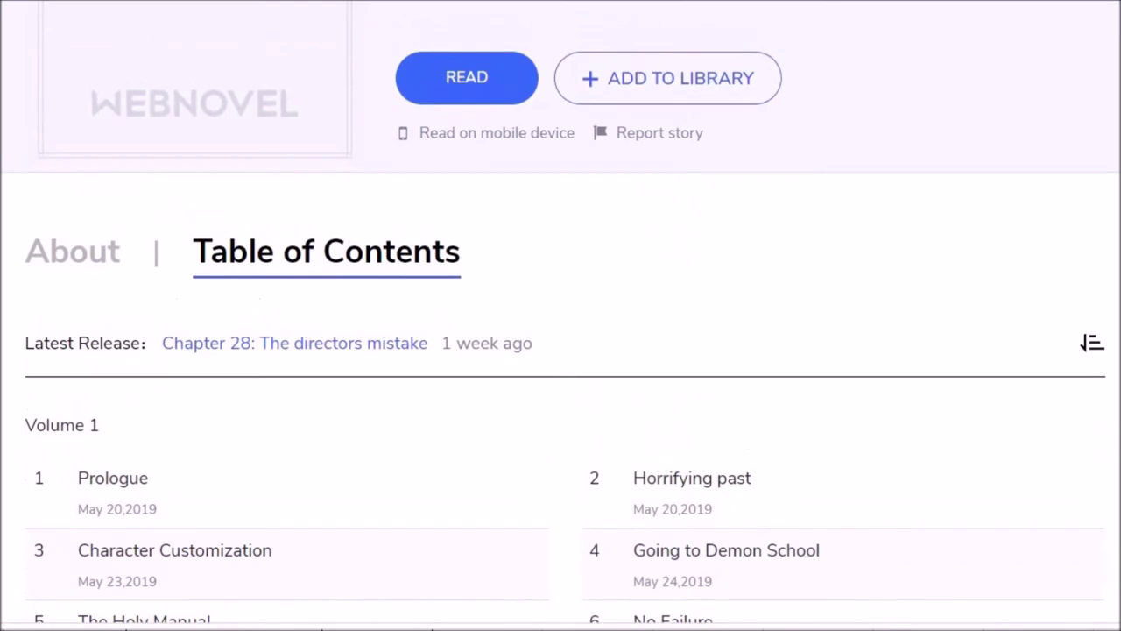
{"action": "scroll", "coordinate": [560, 315], "scroll_direction": "up", "scroll_amount": 1}
{"action": "scroll", "coordinate": [561, 315], "scroll_direction": "up", "scroll_amount": 3}
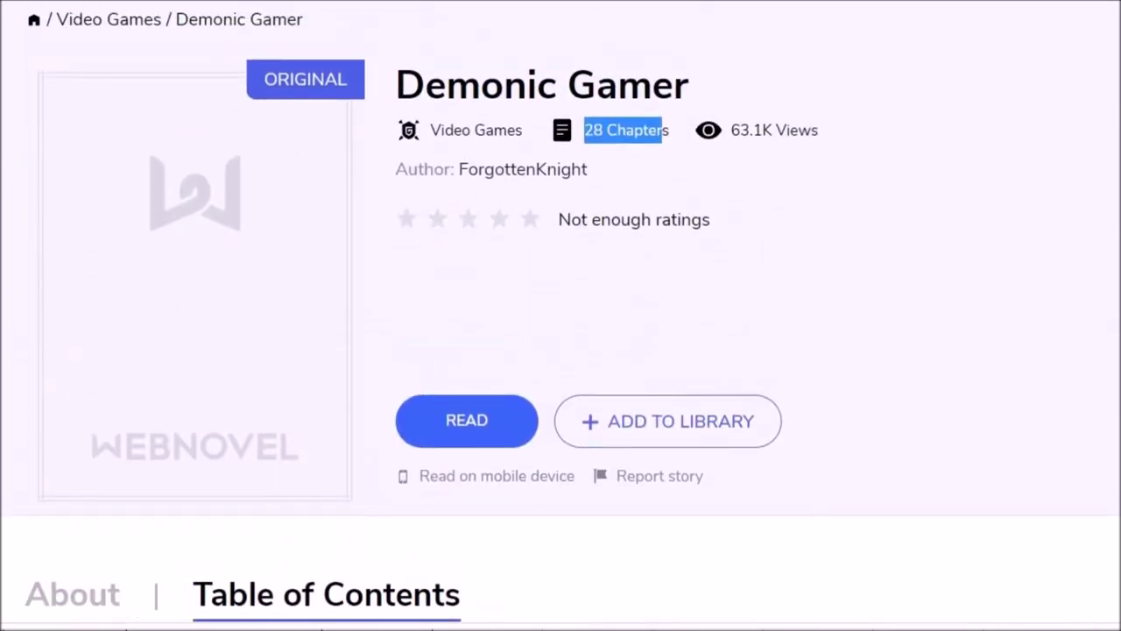
{"action": "scroll", "coordinate": [560, 315], "scroll_direction": "down", "scroll_amount": 1}
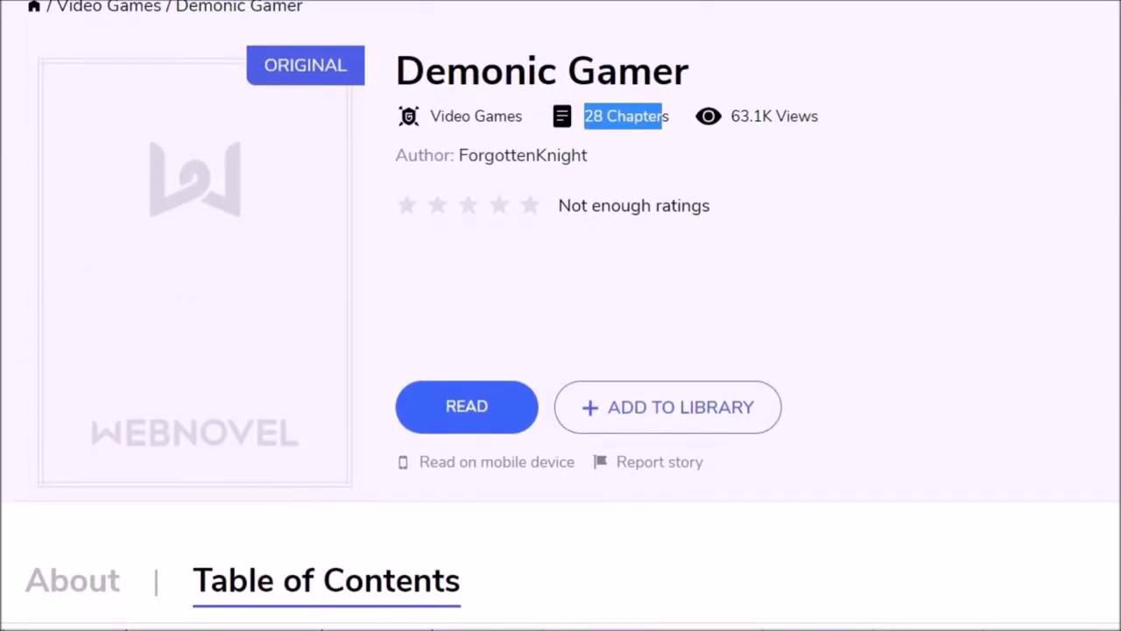
{"action": "scroll", "coordinate": [560, 315], "scroll_direction": "down", "scroll_amount": 5}
{"action": "scroll", "coordinate": [560, 316], "scroll_direction": "up", "scroll_amount": 2}
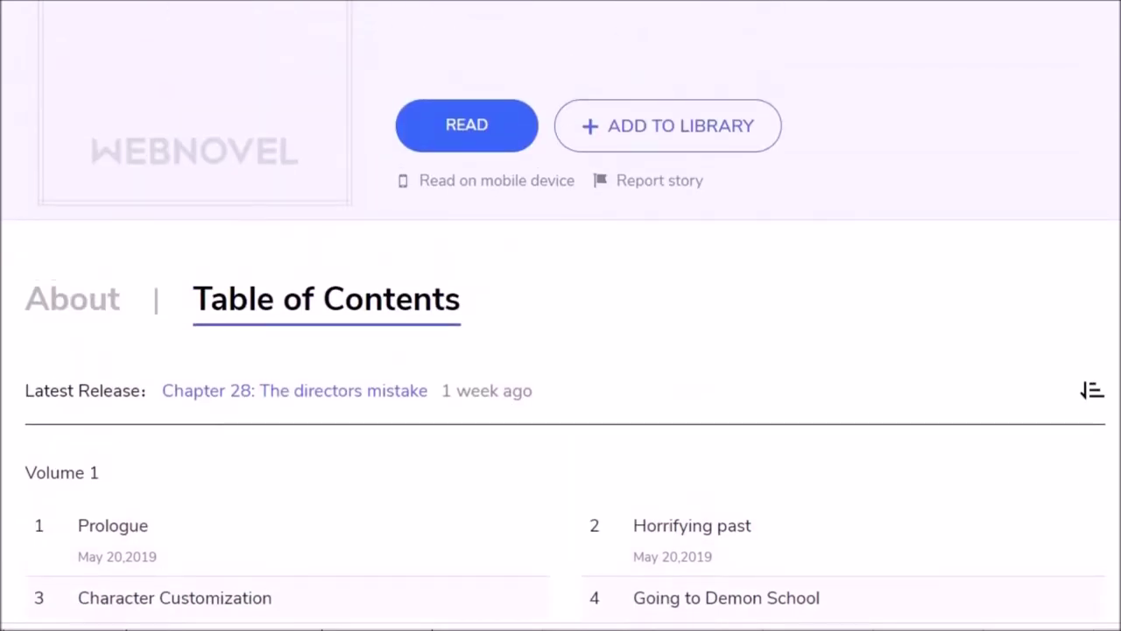
{"action": "scroll", "coordinate": [893, 192], "scroll_direction": "up", "scroll_amount": 3}
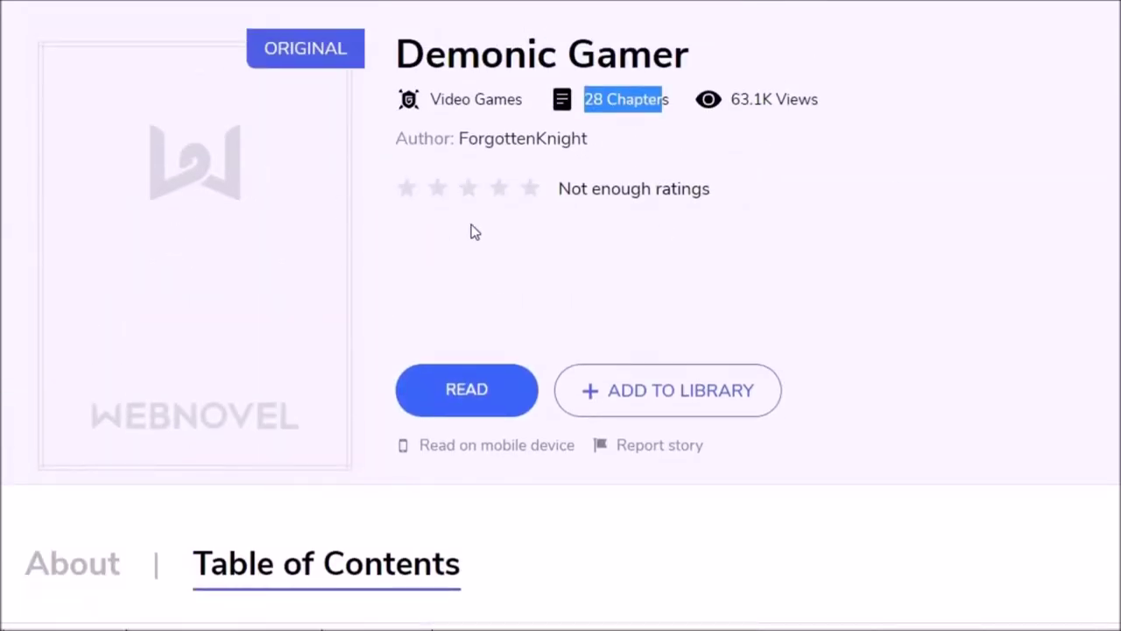
Step: Return to the synopsis, then go back to the Video Games novel list
{"action": "left_click", "coordinate": [53, 571]}
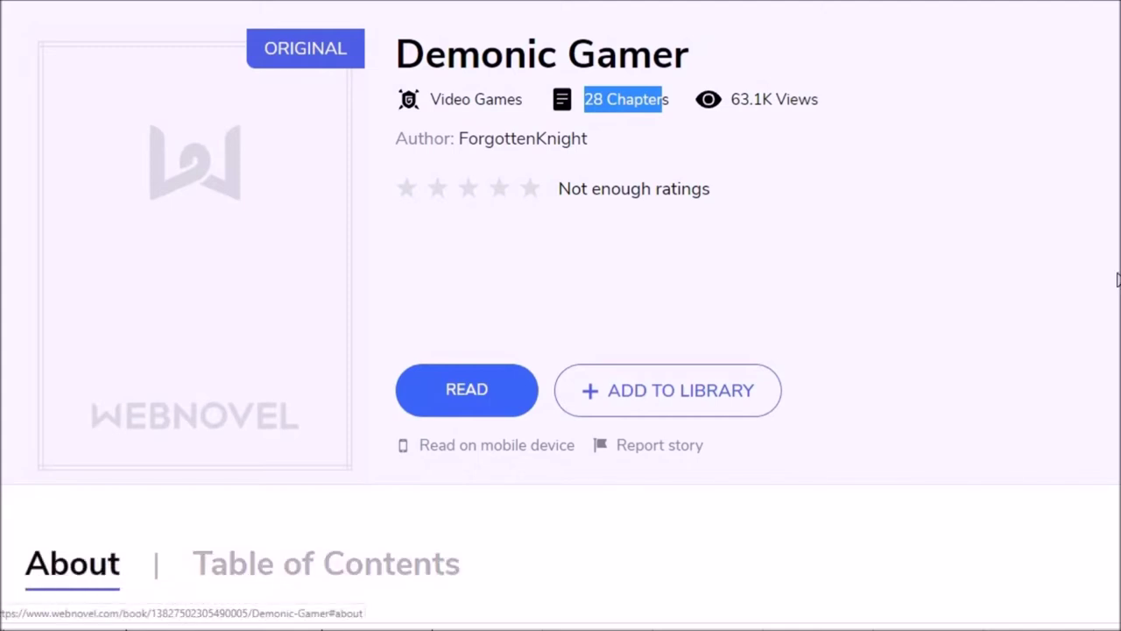
{"action": "scroll", "coordinate": [1088, 336], "scroll_direction": "down", "scroll_amount": 1}
{"action": "scroll", "coordinate": [560, 316], "scroll_direction": "down", "scroll_amount": 4}
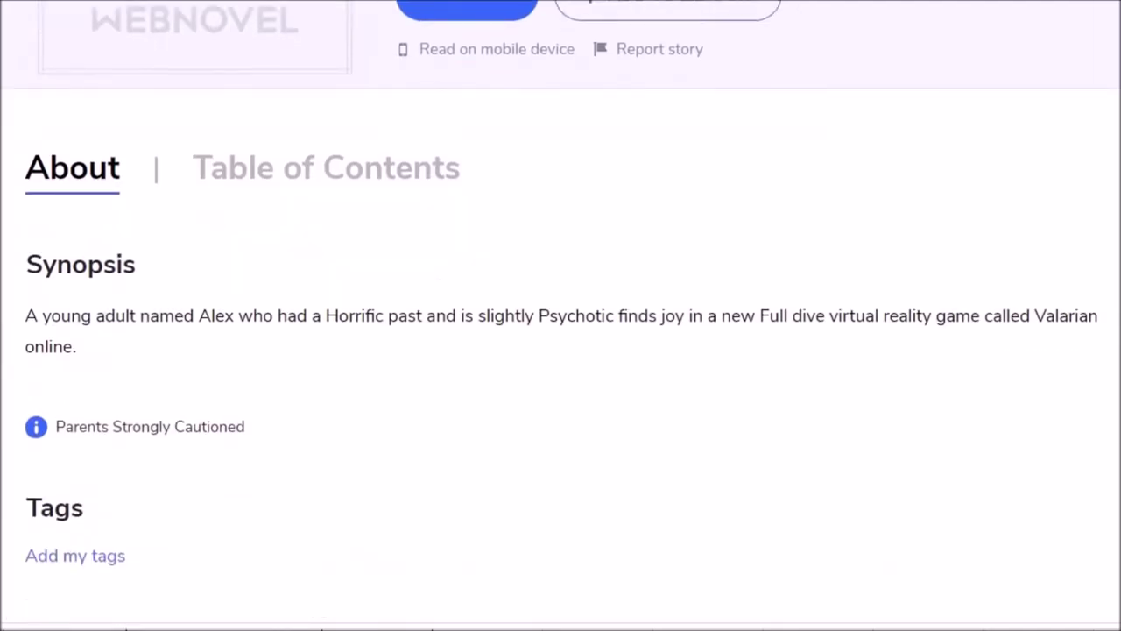
{"action": "scroll", "coordinate": [120, 430], "scroll_direction": "up", "scroll_amount": 6}
{"action": "scroll", "coordinate": [120, 430], "scroll_direction": "down", "scroll_amount": 1}
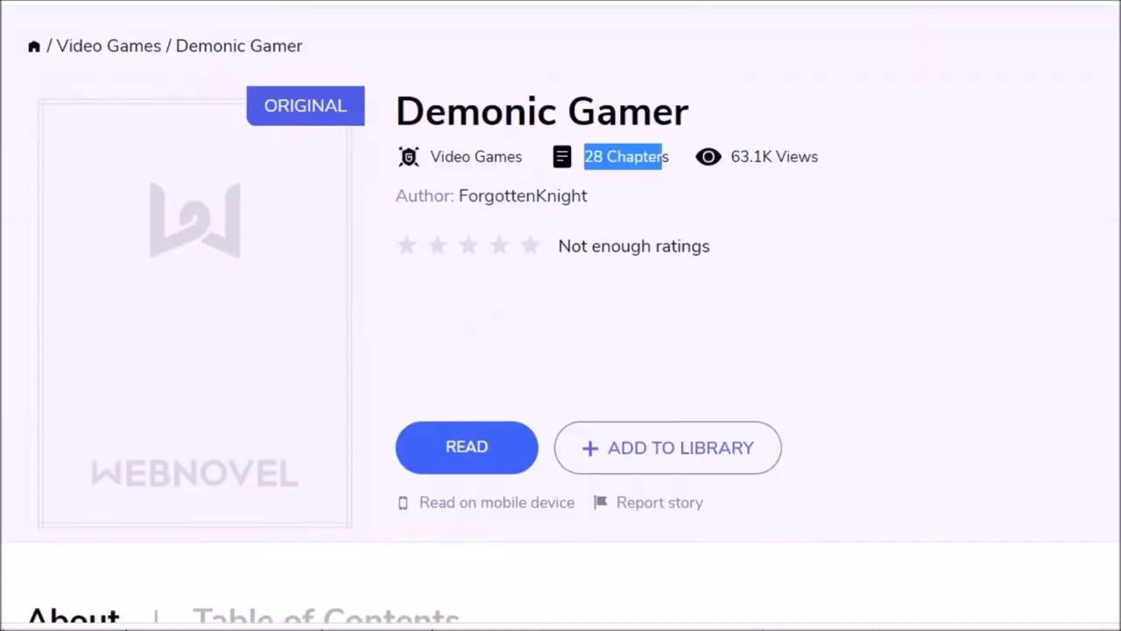
{"action": "key", "text": "alt+Left"}
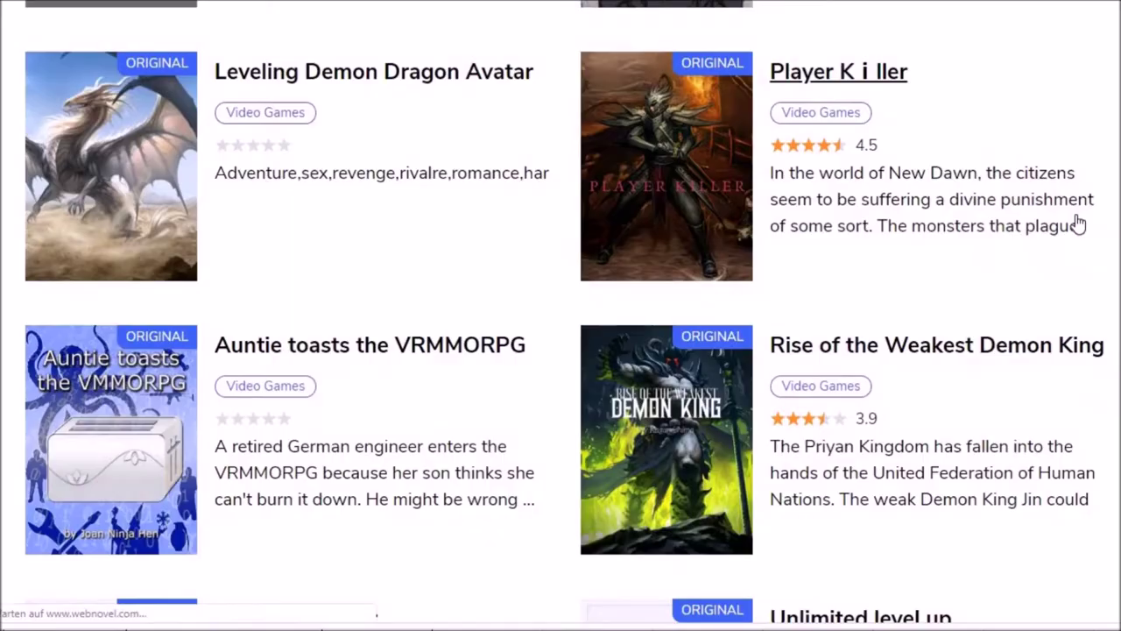
Step: Open Player K i ller's book page and its Table of Contents
{"action": "left_click", "coordinate": [1077, 219]}
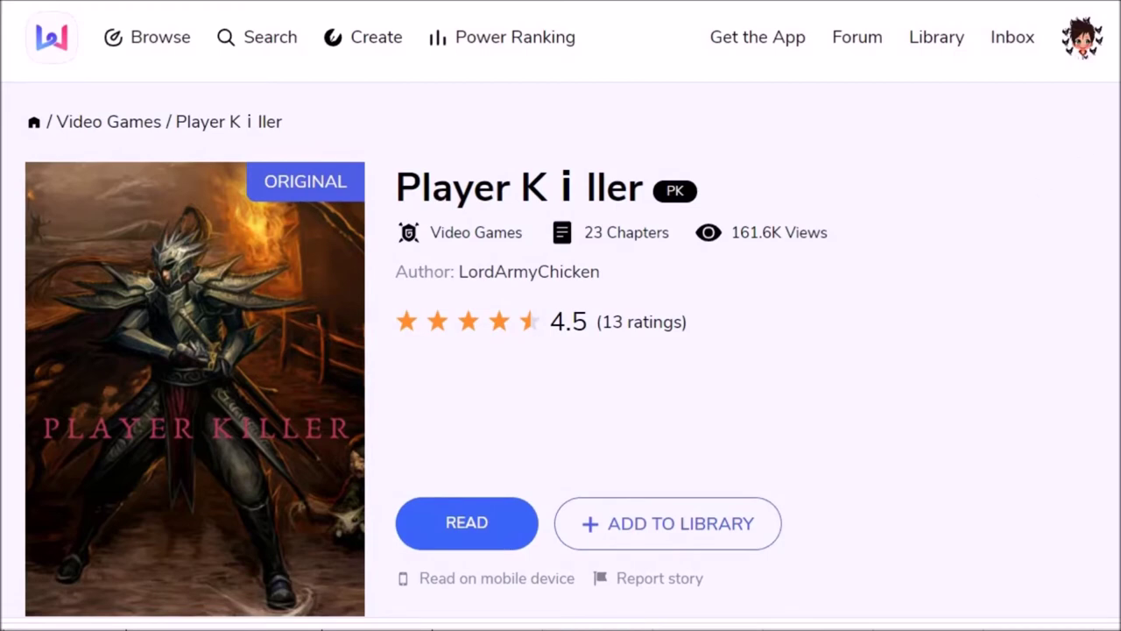
{"action": "scroll", "coordinate": [470, 83], "scroll_direction": "down", "scroll_amount": 2}
{"action": "scroll", "coordinate": [471, 83], "scroll_direction": "down", "scroll_amount": 4}
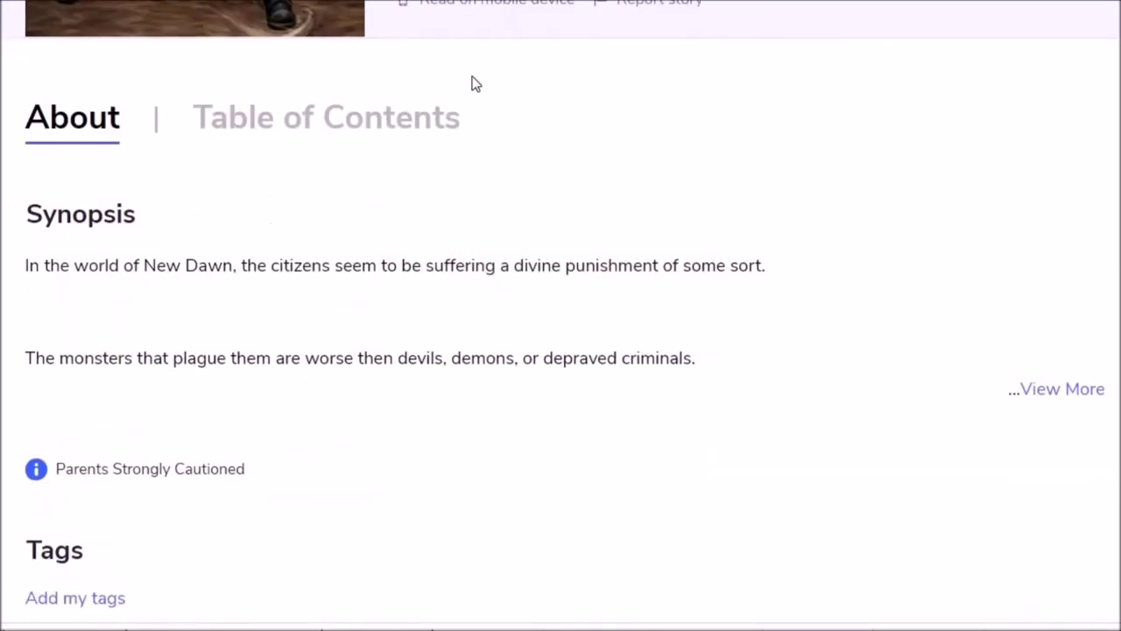
{"action": "left_click", "coordinate": [446, 110]}
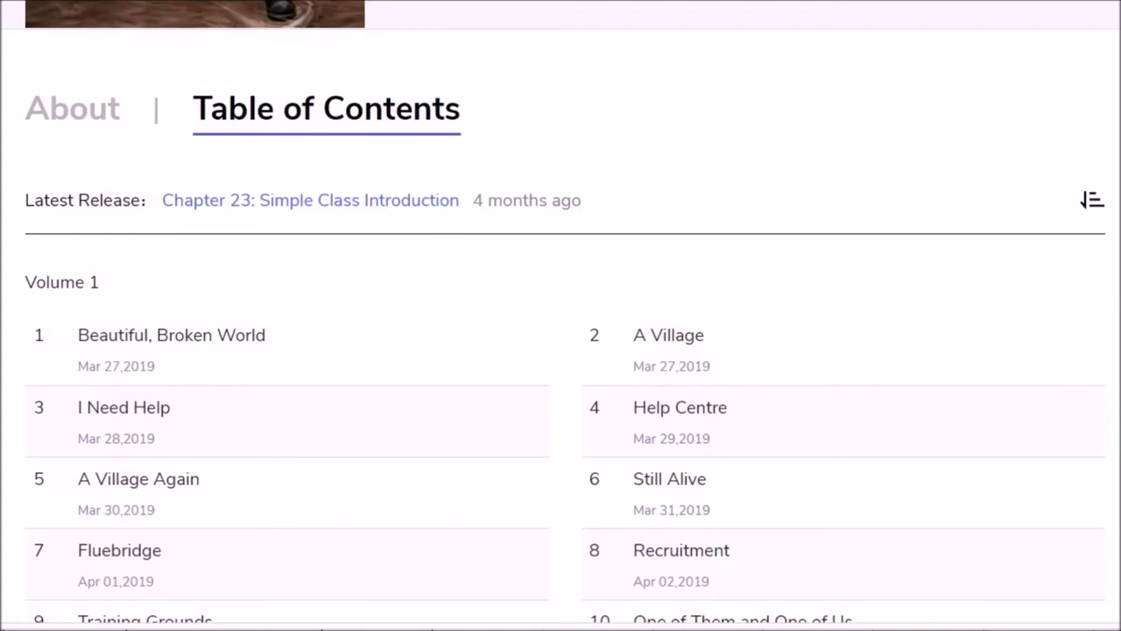
{"action": "scroll", "coordinate": [560, 351], "scroll_direction": "up", "scroll_amount": 5}
{"action": "scroll", "coordinate": [561, 350], "scroll_direction": "down", "scroll_amount": 4}
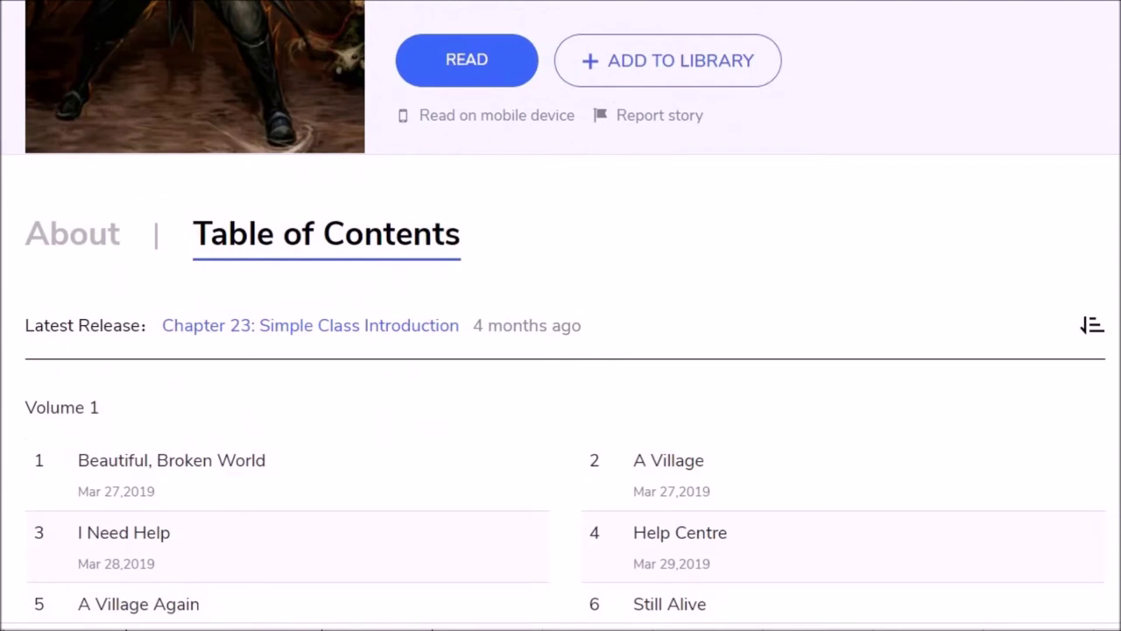
{"action": "scroll", "coordinate": [561, 351], "scroll_direction": "up", "scroll_amount": 4}
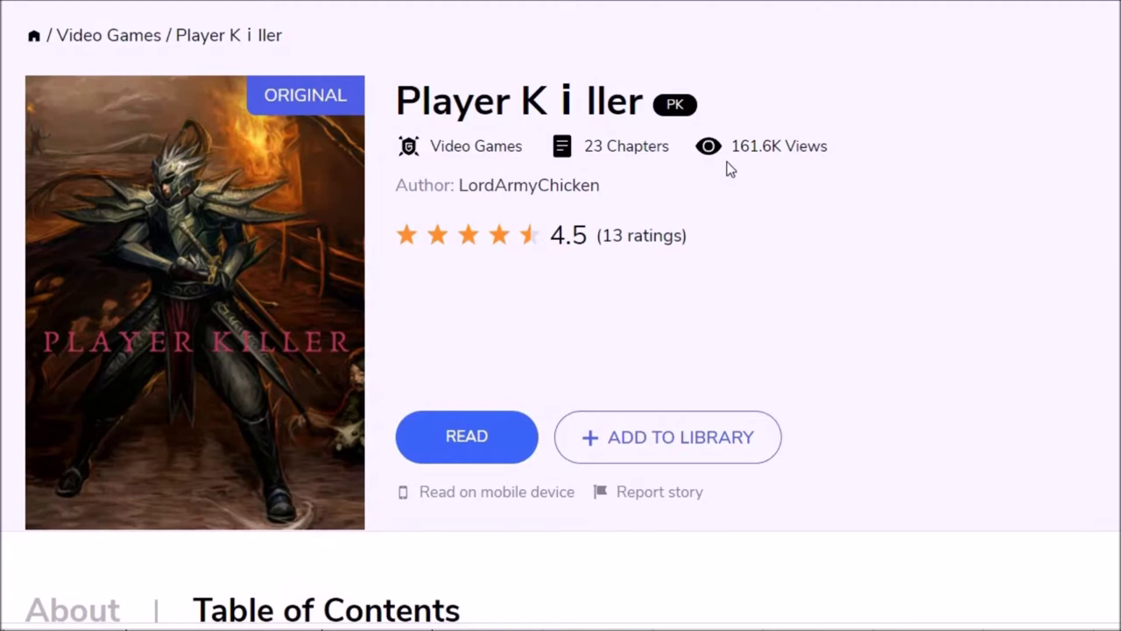
Step: Select Player K i ller's 23 chapters count and 13 ratings count
{"action": "triple_click", "coordinate": [593, 149]}
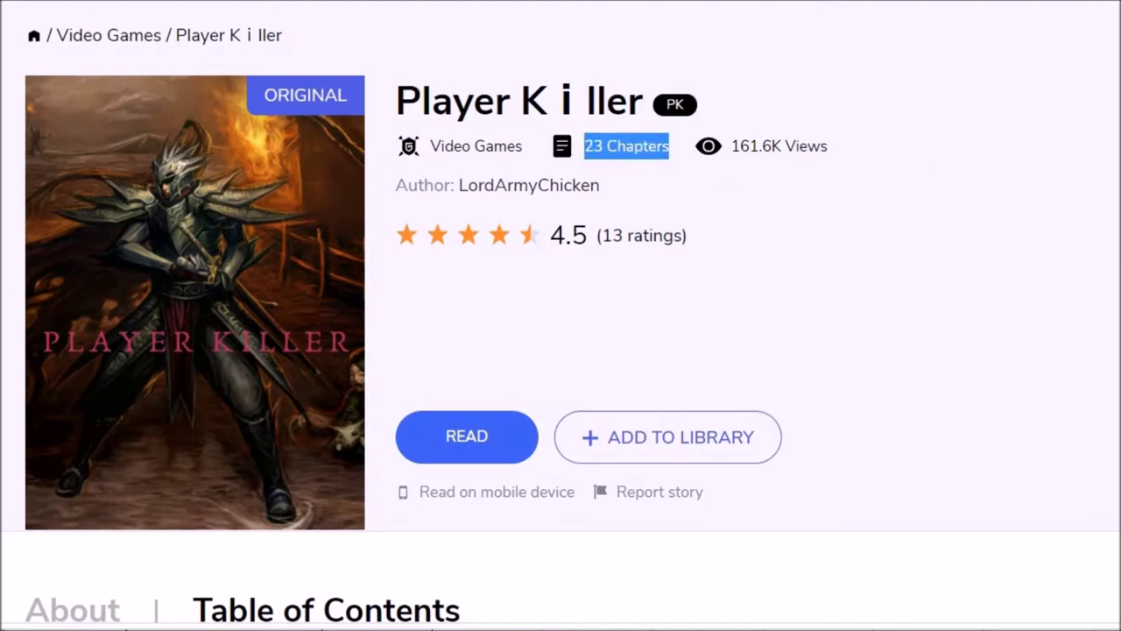
{"action": "scroll", "coordinate": [671, 150], "scroll_direction": "down", "scroll_amount": 3}
{"action": "scroll", "coordinate": [671, 150], "scroll_direction": "up", "scroll_amount": 2}
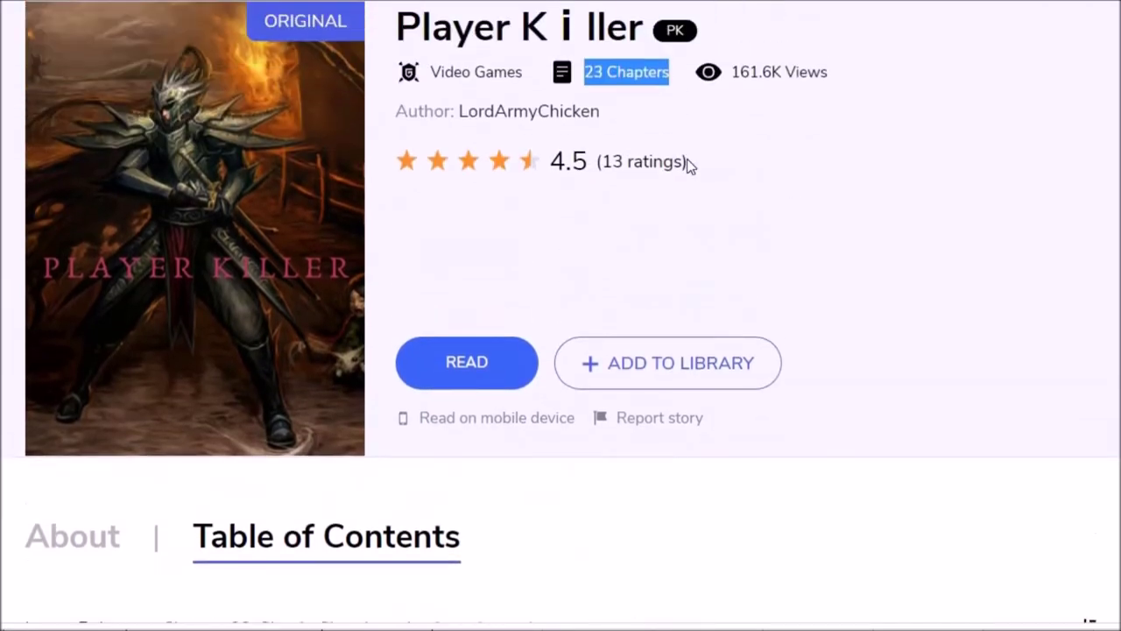
{"action": "left_click_drag", "start_coordinate": [567, 162], "coordinate": [688, 163]}
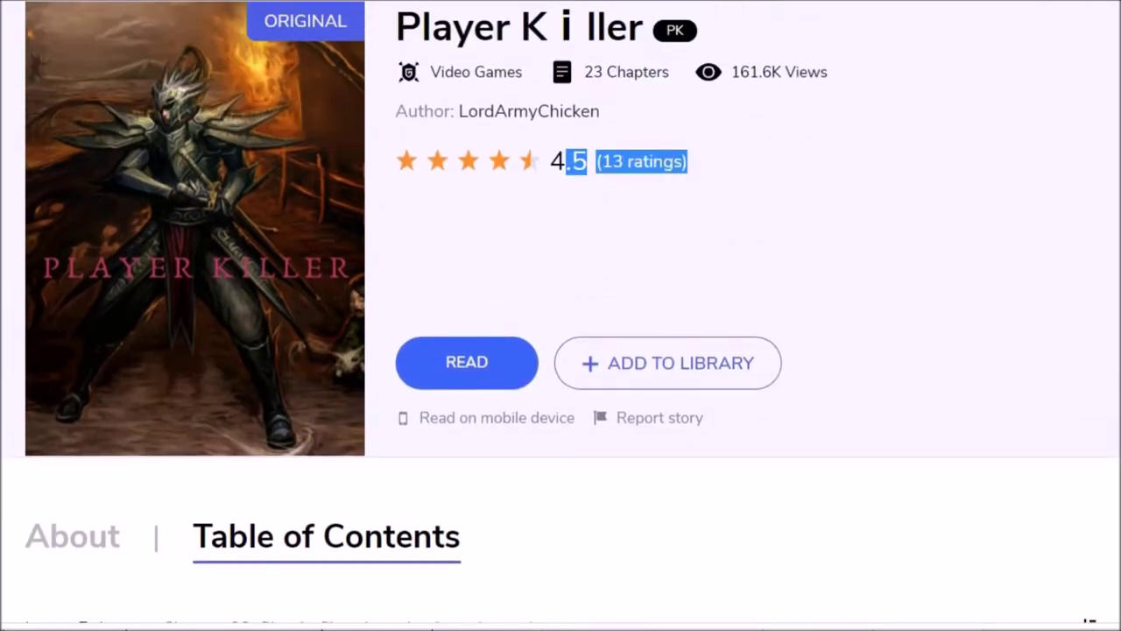
{"action": "scroll", "coordinate": [595, 140], "scroll_direction": "down", "scroll_amount": 5}
{"action": "left_click_drag", "start_coordinate": [581, 124], "coordinate": [470, 125]}
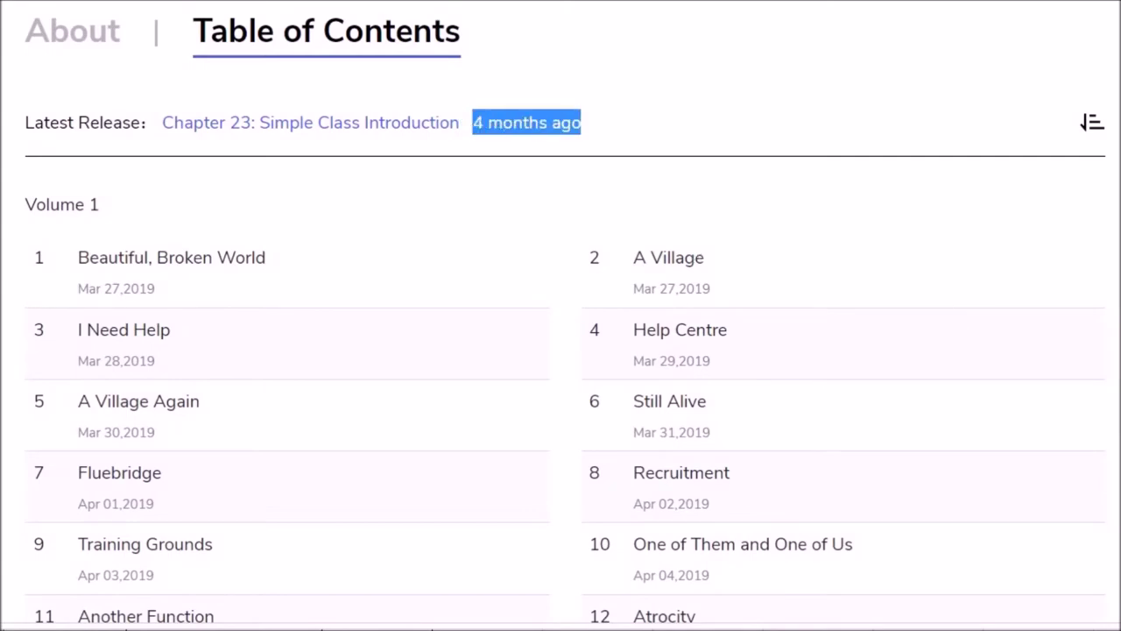
{"action": "scroll", "coordinate": [560, 350], "scroll_direction": "down", "scroll_amount": 4}
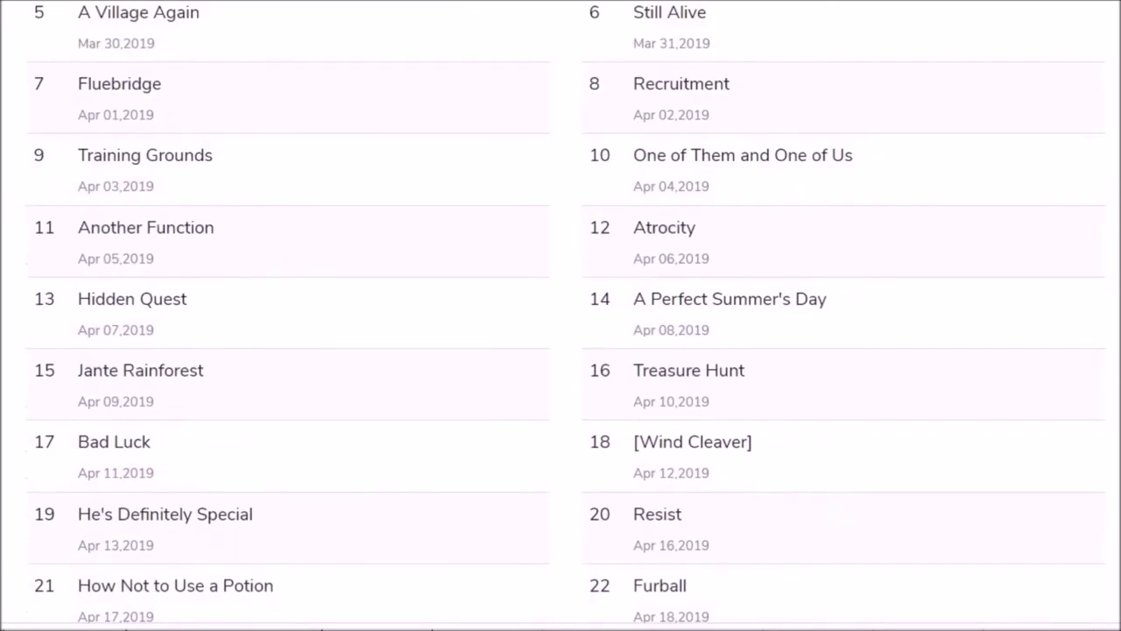
{"action": "scroll", "coordinate": [561, 351], "scroll_direction": "down", "scroll_amount": 5}
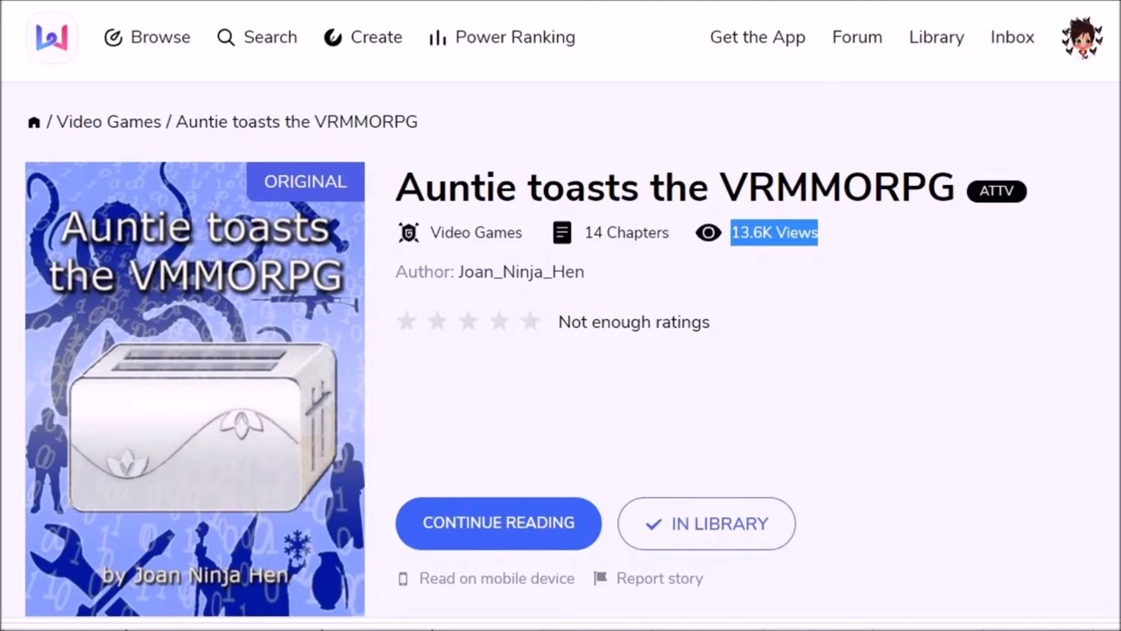
Step: Select the opening synopsis lines of Auntie toasts the VRMMORPG and expand the full text
{"action": "scroll", "coordinate": [560, 316], "scroll_direction": "down", "scroll_amount": 2}
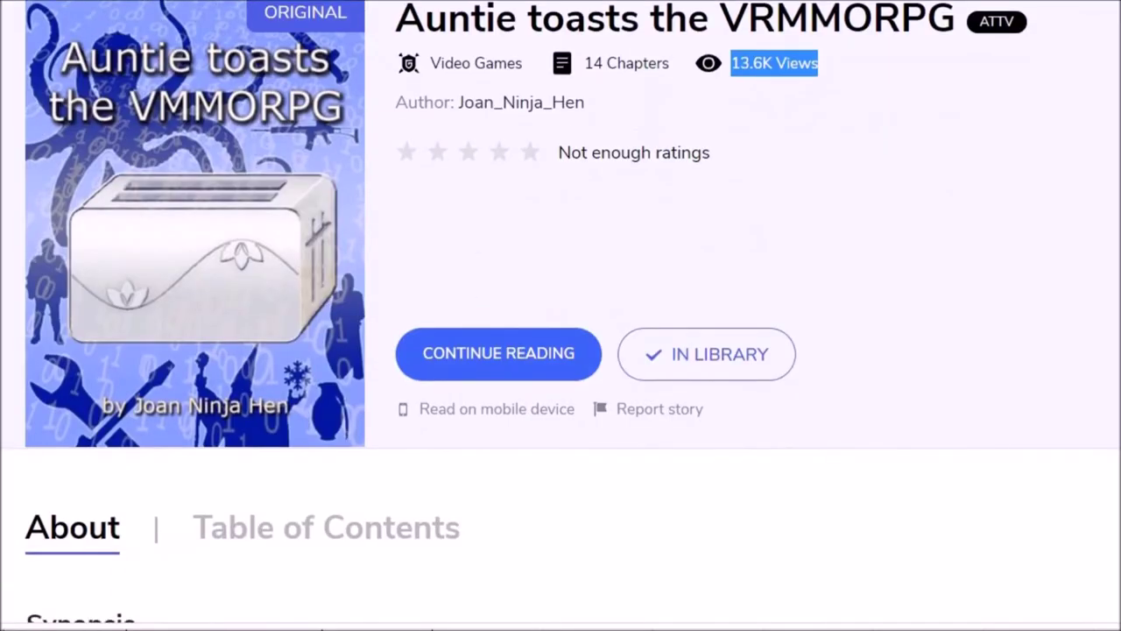
{"action": "scroll", "coordinate": [561, 315], "scroll_direction": "up", "scroll_amount": 1}
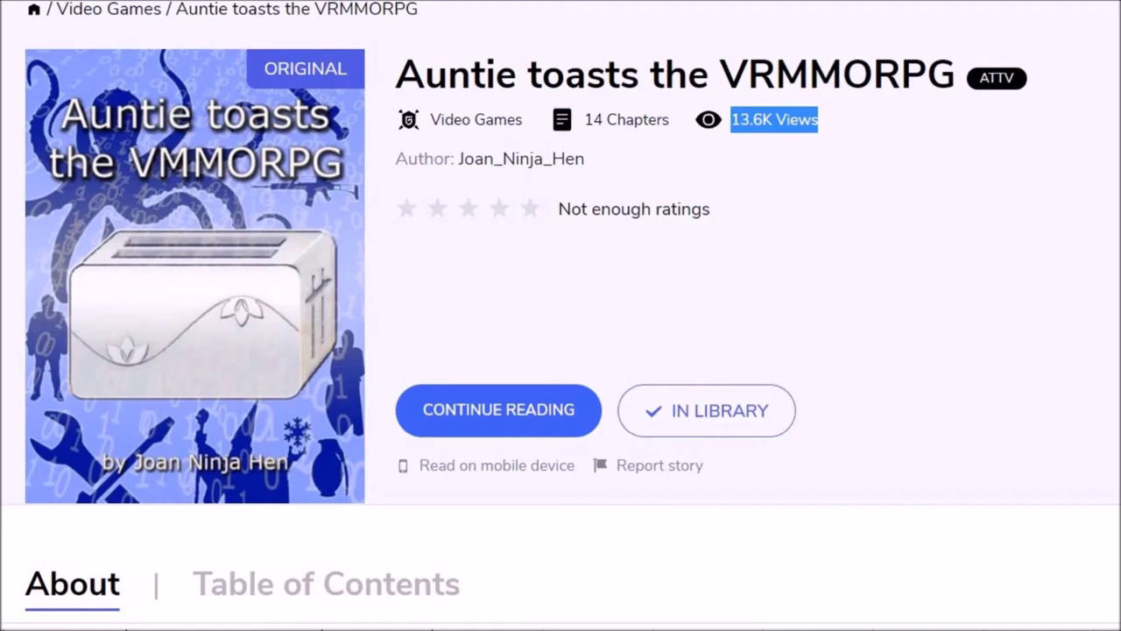
{"action": "scroll", "coordinate": [560, 315], "scroll_direction": "up", "scroll_amount": 2}
{"action": "scroll", "coordinate": [263, 154], "scroll_direction": "down", "scroll_amount": 1}
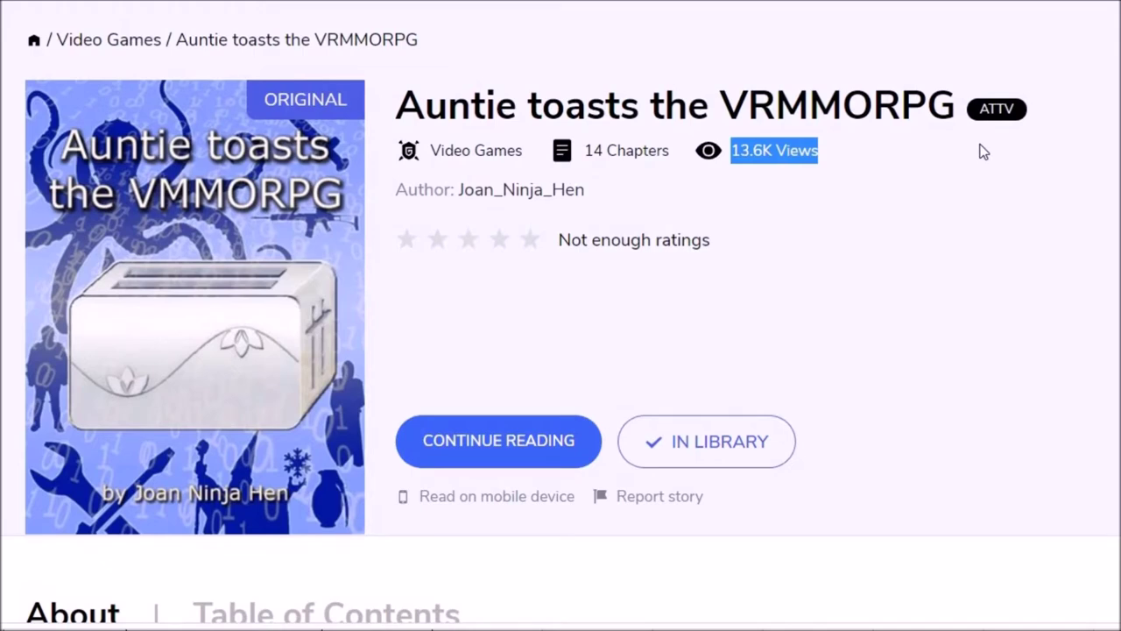
{"action": "scroll", "coordinate": [983, 152], "scroll_direction": "down", "scroll_amount": 6}
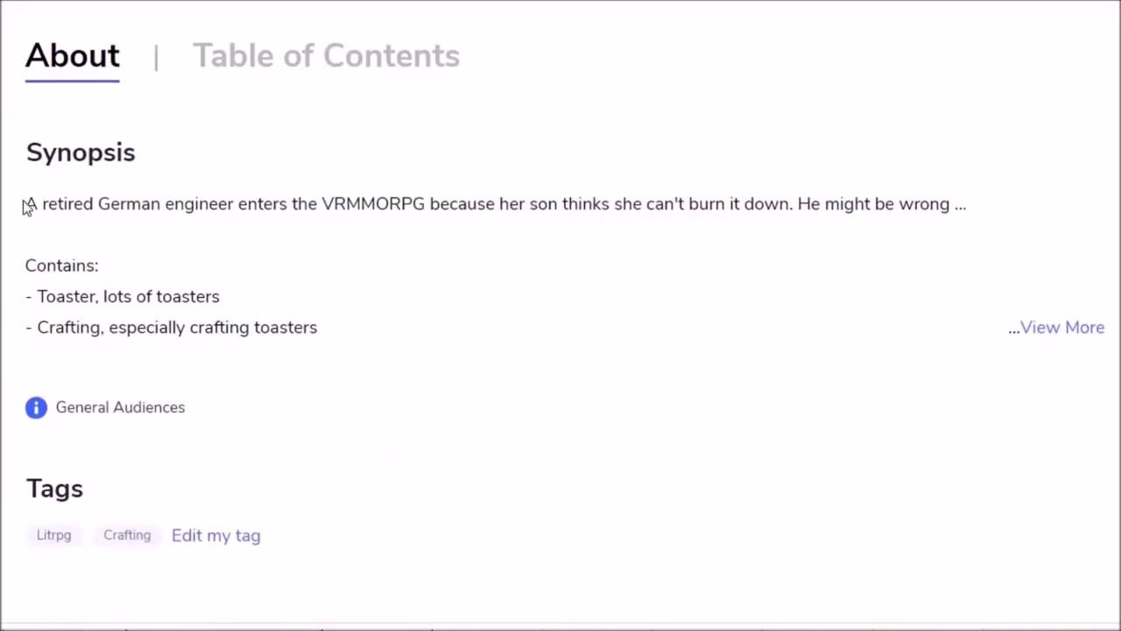
{"action": "left_click_drag", "start_coordinate": [26, 205], "coordinate": [303, 326]}
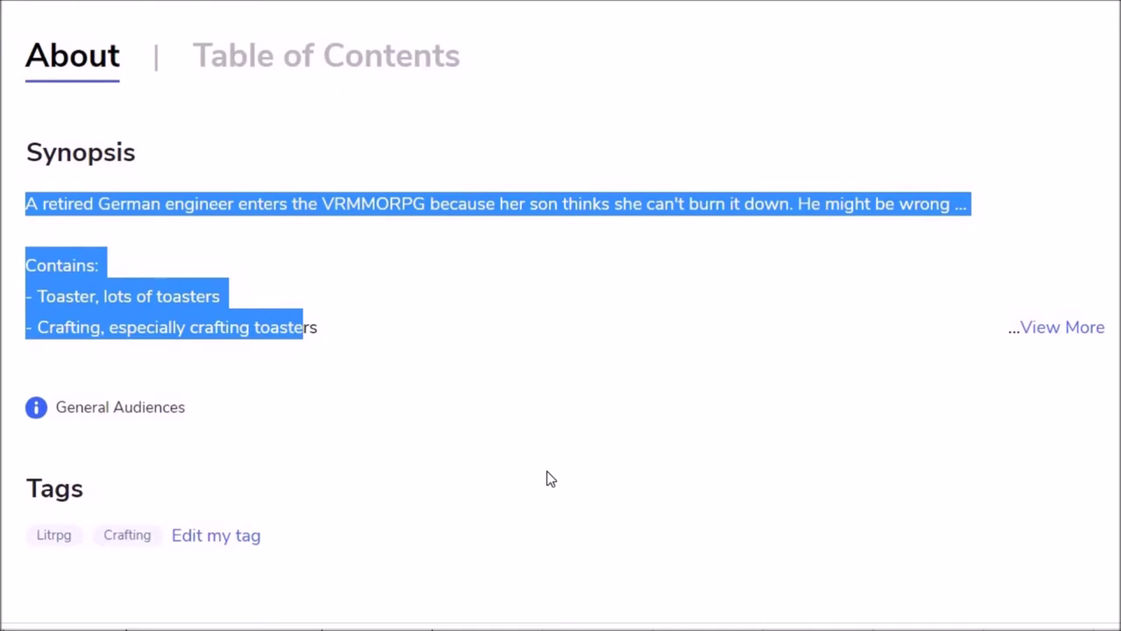
{"action": "left_click", "coordinate": [1063, 328]}
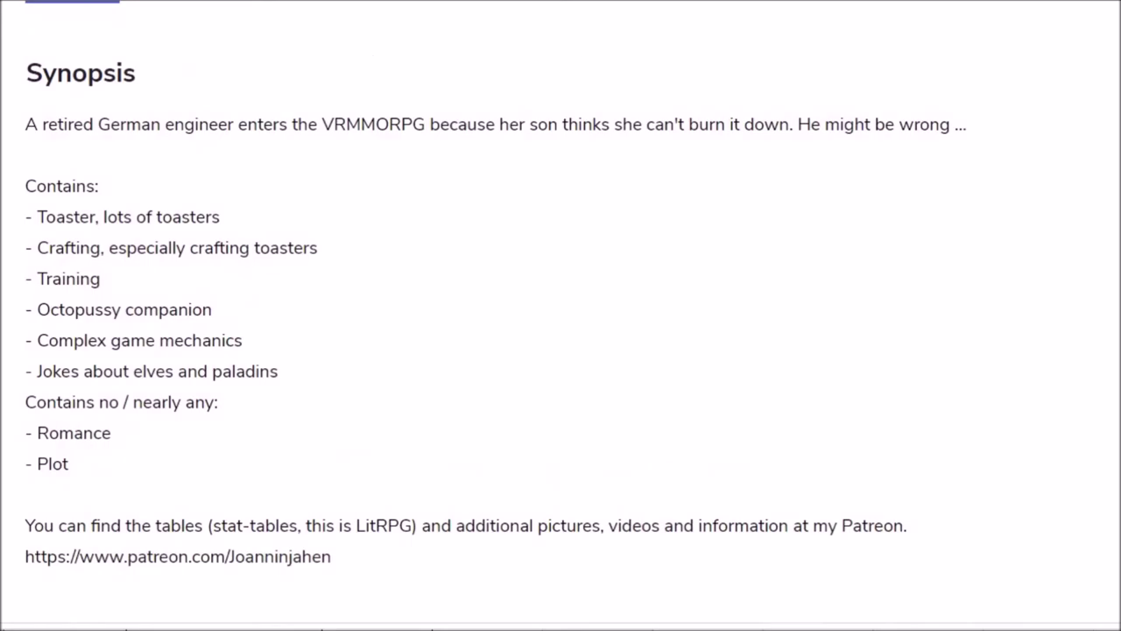
{"action": "scroll", "coordinate": [312, 600], "scroll_direction": "up", "scroll_amount": 1}
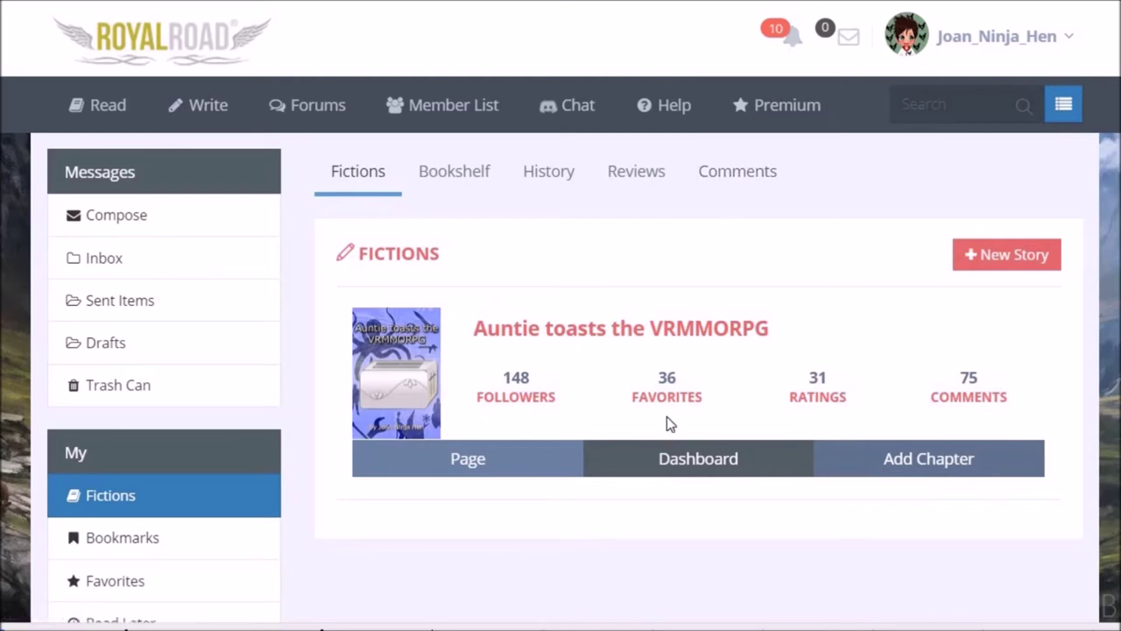
Step: Copy Royal Road's 4.79 average rating into a new Rating row as 4,79
{"action": "left_click", "coordinate": [685, 468]}
{"action": "left_click_drag", "start_coordinate": [1021, 333], "coordinate": [952, 333]}
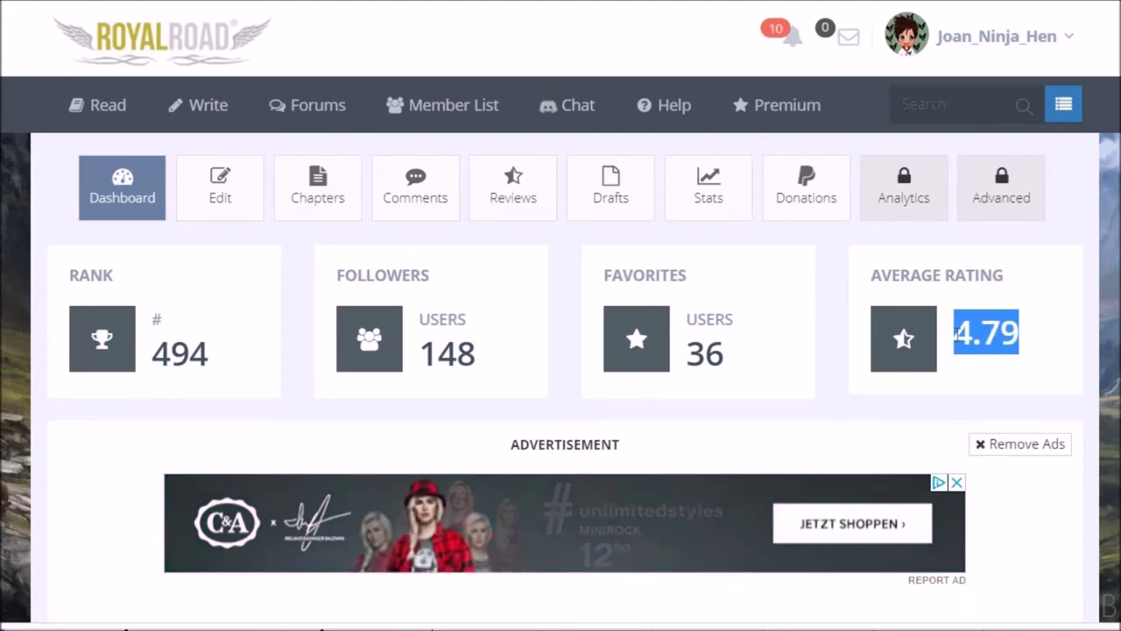
{"action": "key", "text": "alt+Tab"}
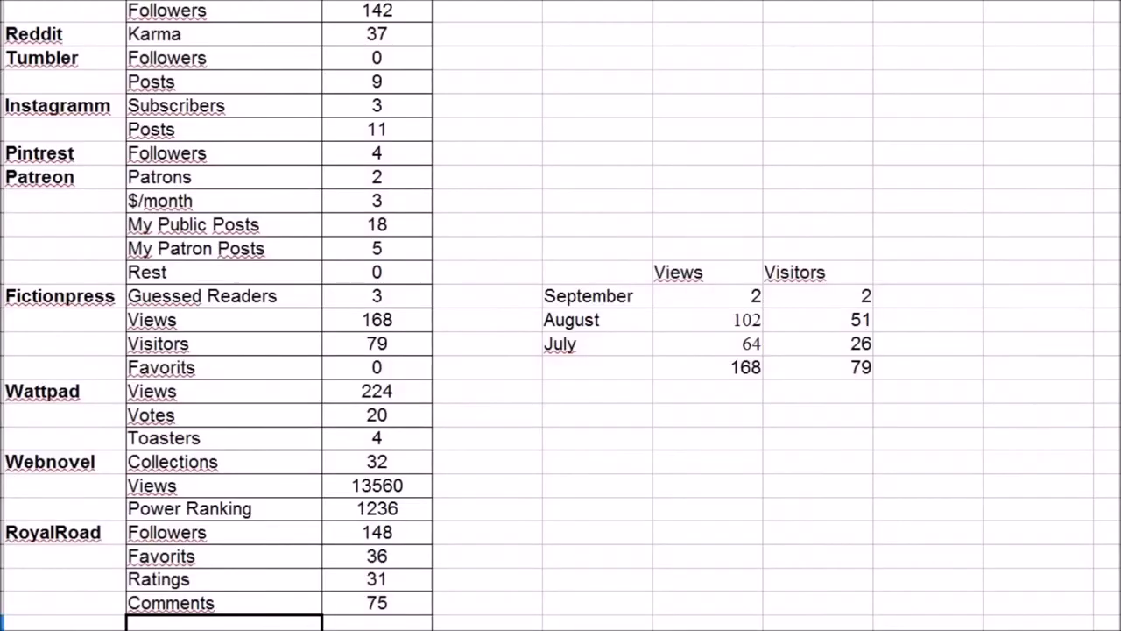
{"action": "type", "text": "Rating"}
{"action": "key", "text": "Tab"}
{"action": "key", "text": "ctrl+v"}
{"action": "type", "text": "4,79"}
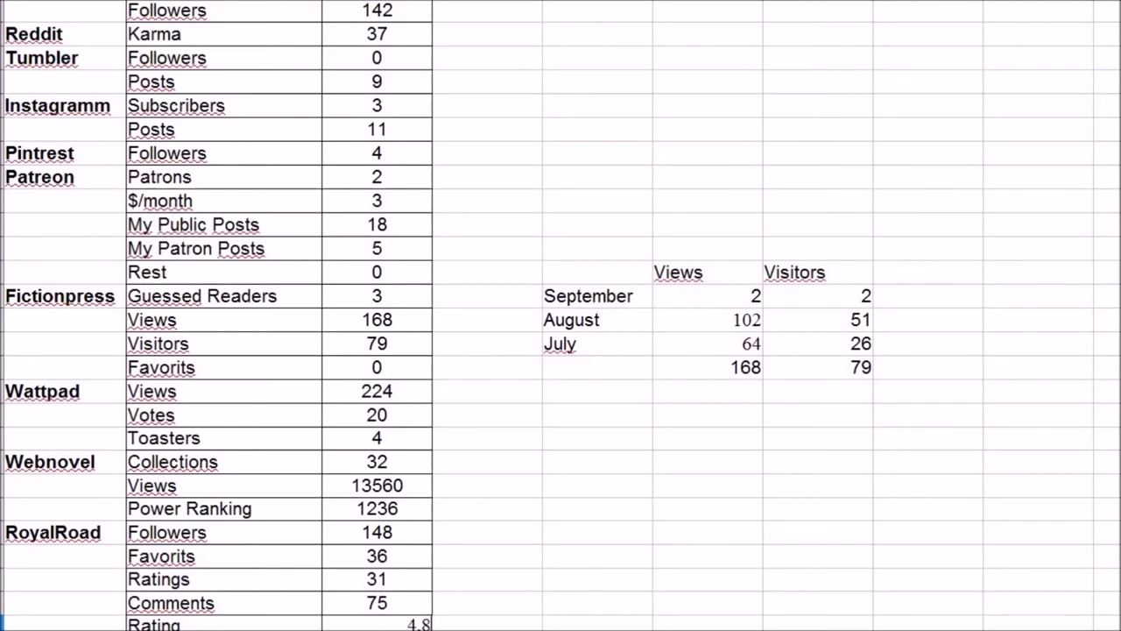
{"action": "key", "text": "Return"}
Step: Re-enter the rating cell value as 4,79
{"action": "key", "text": "Up"}
{"action": "key", "text": "Right"}
{"action": "key", "text": "alt+Tab"}
{"action": "key", "text": "alt+Tab"}
{"action": "type", "text": "4,79"}
{"action": "key", "text": "Return"}
{"action": "key", "text": "alt+Tab"}
Step: Select the dashboard's Total Views figure 9,293
{"action": "scroll", "coordinate": [706, 215], "scroll_direction": "down", "scroll_amount": 2}
{"action": "scroll", "coordinate": [789, 201], "scroll_direction": "down", "scroll_amount": 6}
{"action": "scroll", "coordinate": [963, 184], "scroll_direction": "up", "scroll_amount": 4}
{"action": "scroll", "coordinate": [1086, 172], "scroll_direction": "down", "scroll_amount": 2}
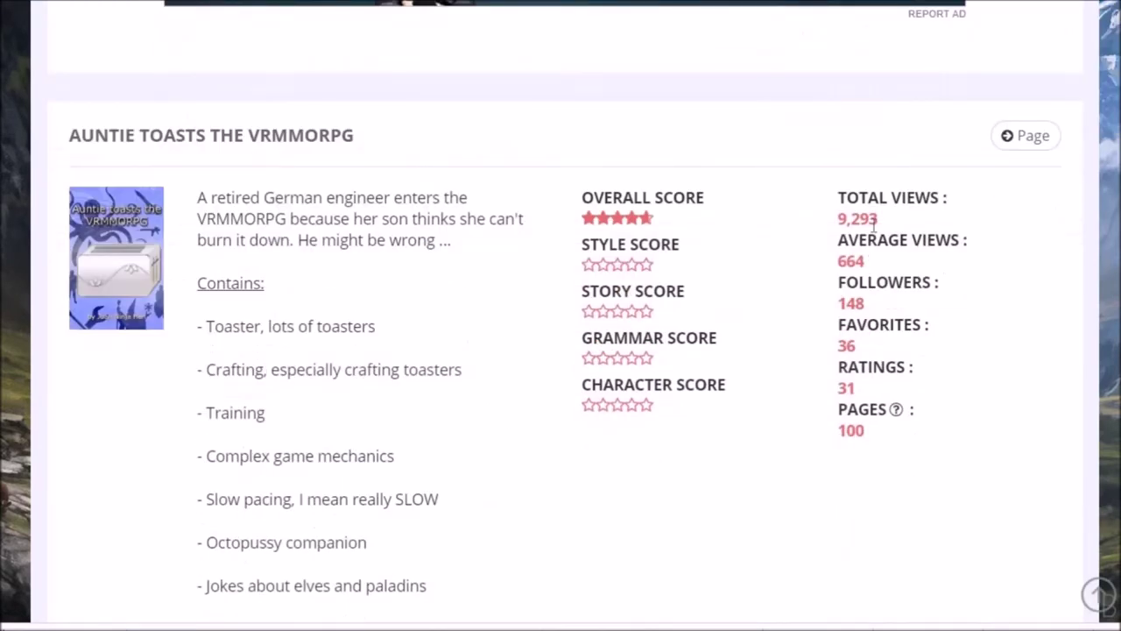
{"action": "left_click_drag", "start_coordinate": [878, 219], "coordinate": [836, 218]}
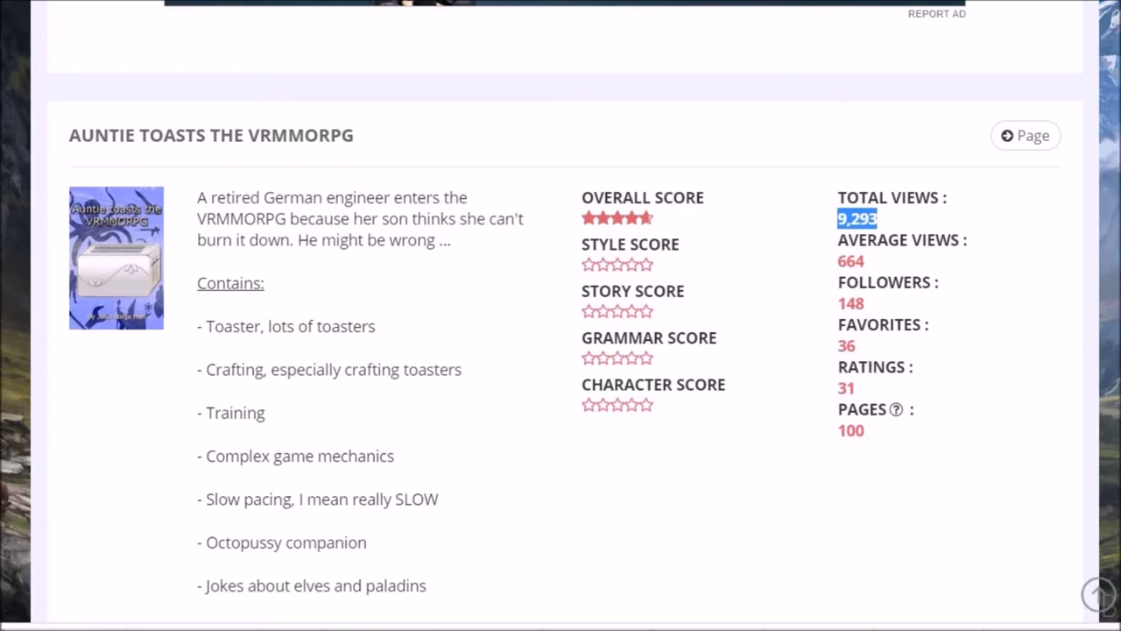
Step: Scroll through the Royal Road stats page's ratings chart and rating timeline
{"action": "scroll", "coordinate": [876, 481], "scroll_direction": "up", "scroll_amount": 10}
{"action": "left_click", "coordinate": [707, 187]}
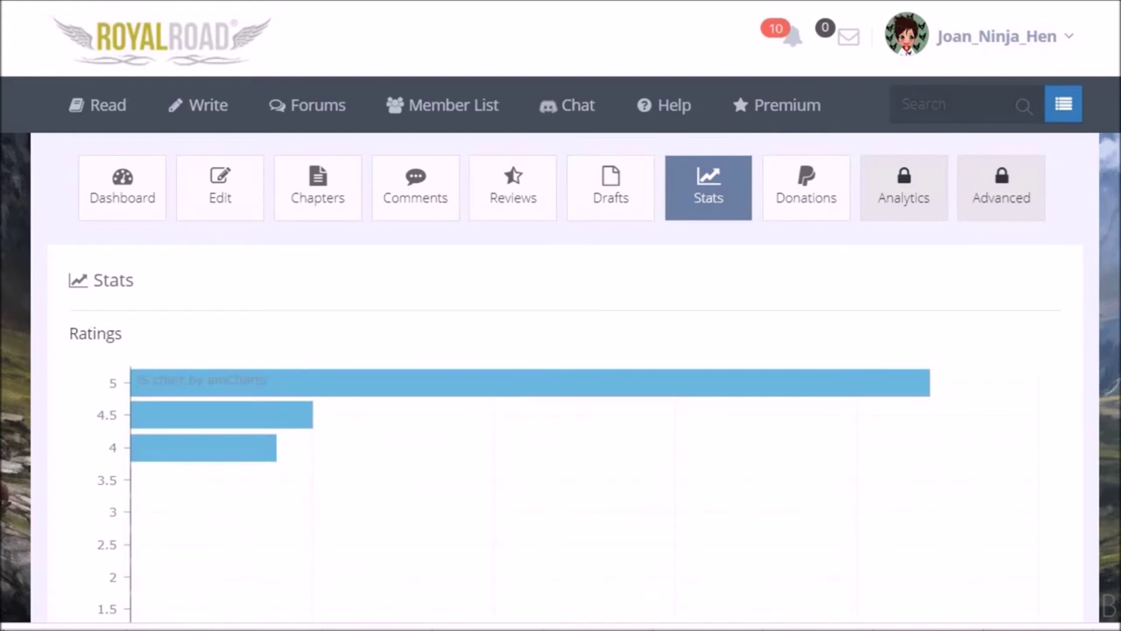
{"action": "scroll", "coordinate": [560, 350], "scroll_direction": "down", "scroll_amount": 2}
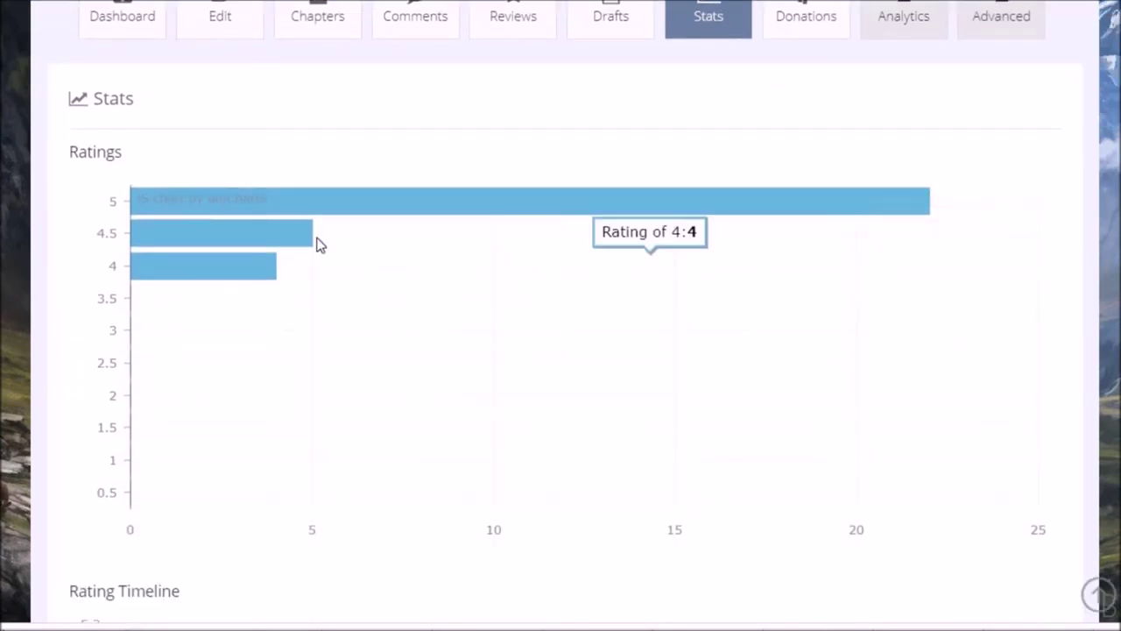
{"action": "scroll", "coordinate": [570, 289], "scroll_direction": "down", "scroll_amount": 5}
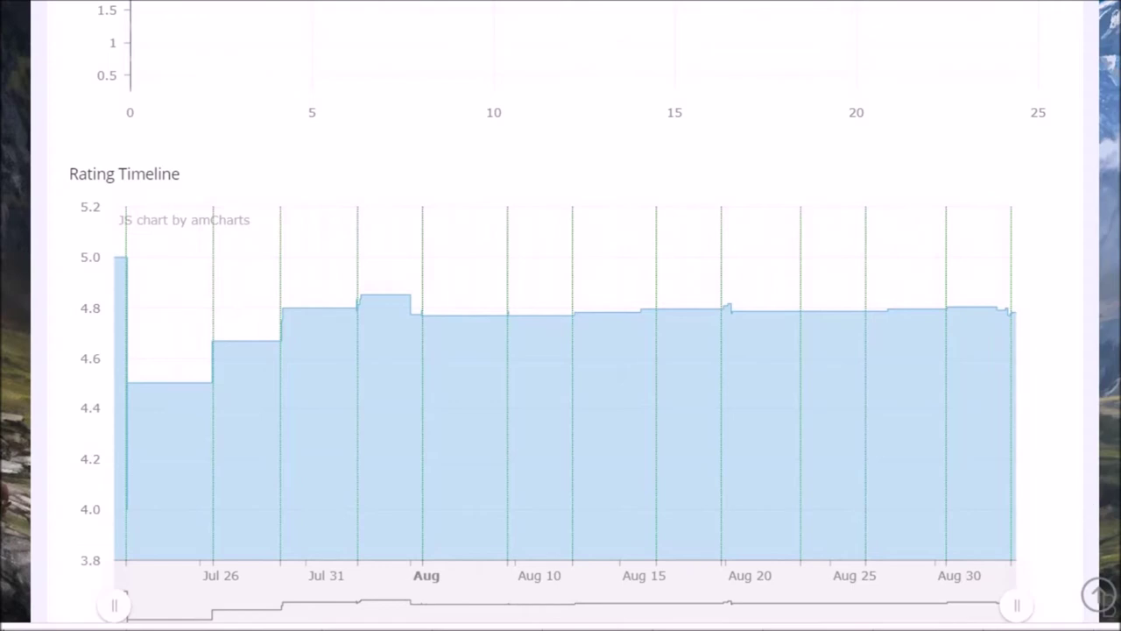
{"action": "scroll", "coordinate": [1090, 500], "scroll_direction": "down", "scroll_amount": 4}
{"action": "scroll", "coordinate": [1090, 500], "scroll_direction": "up", "scroll_amount": 3}
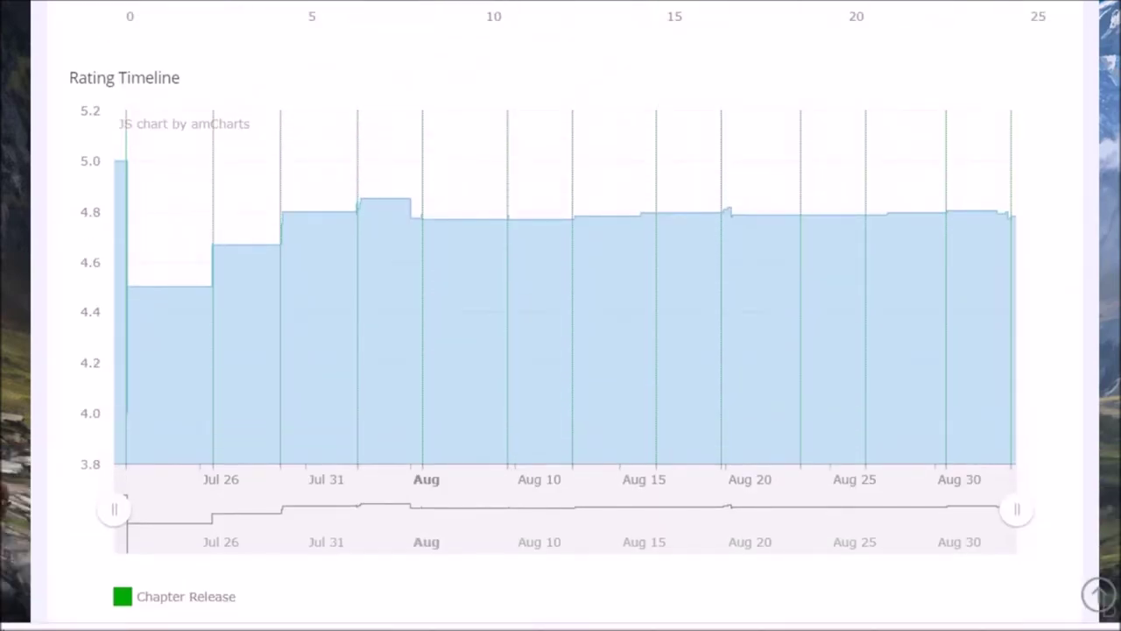
{"action": "scroll", "coordinate": [560, 315], "scroll_direction": "down", "scroll_amount": 3}
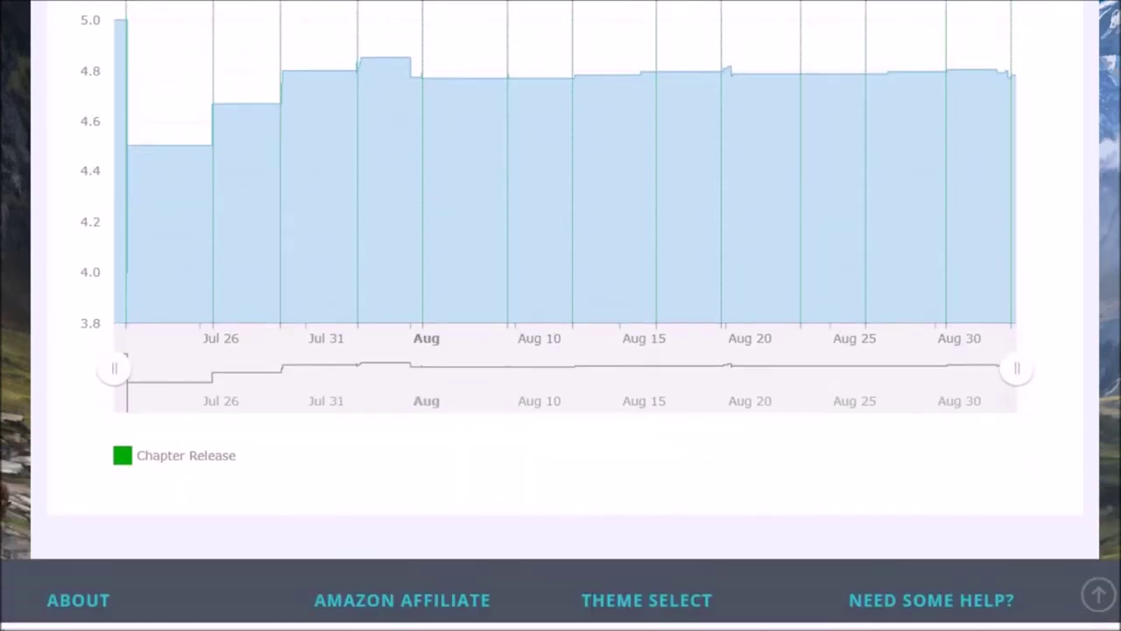
{"action": "scroll", "coordinate": [561, 315], "scroll_direction": "up", "scroll_amount": 5}
{"action": "scroll", "coordinate": [561, 316], "scroll_direction": "up", "scroll_amount": 4}
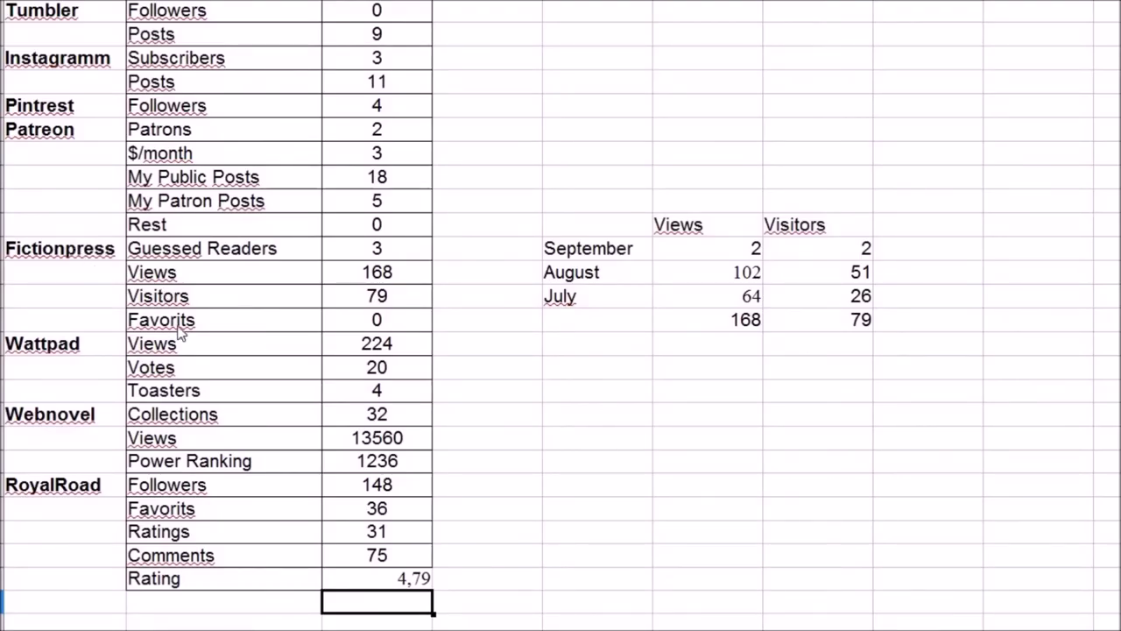
Step: Clear the Fictionpress Guessed Readers label and value
{"action": "left_click_drag", "start_coordinate": [74, 252], "coordinate": [401, 579]}
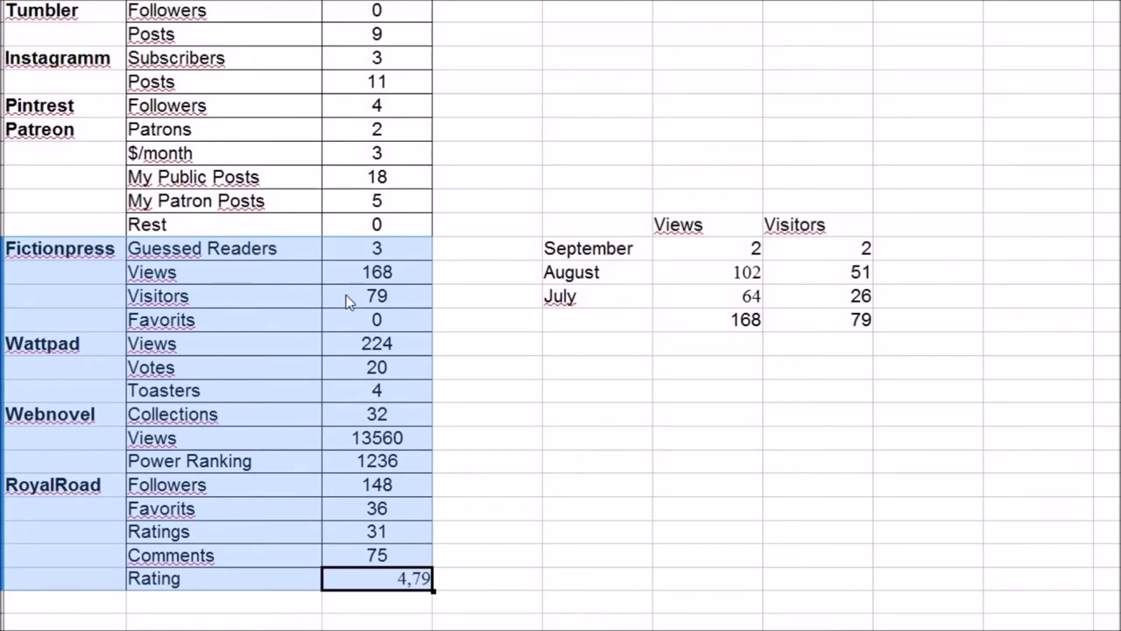
{"action": "left_click", "coordinate": [203, 266]}
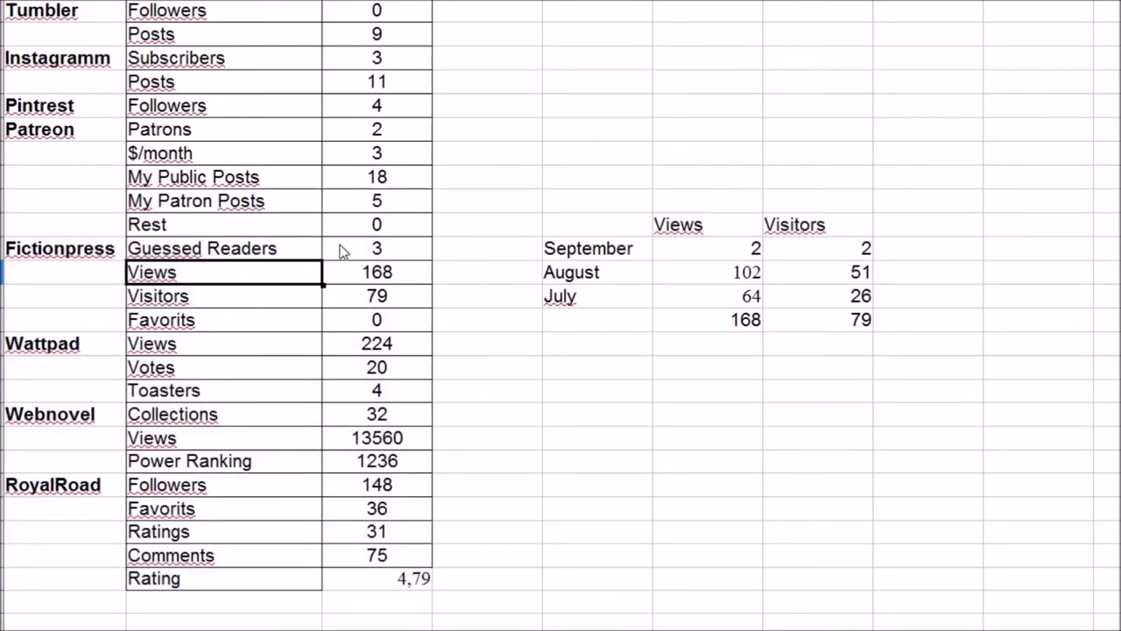
{"action": "left_click_drag", "start_coordinate": [263, 249], "coordinate": [355, 254]}
{"action": "key", "text": "BackSpace"}
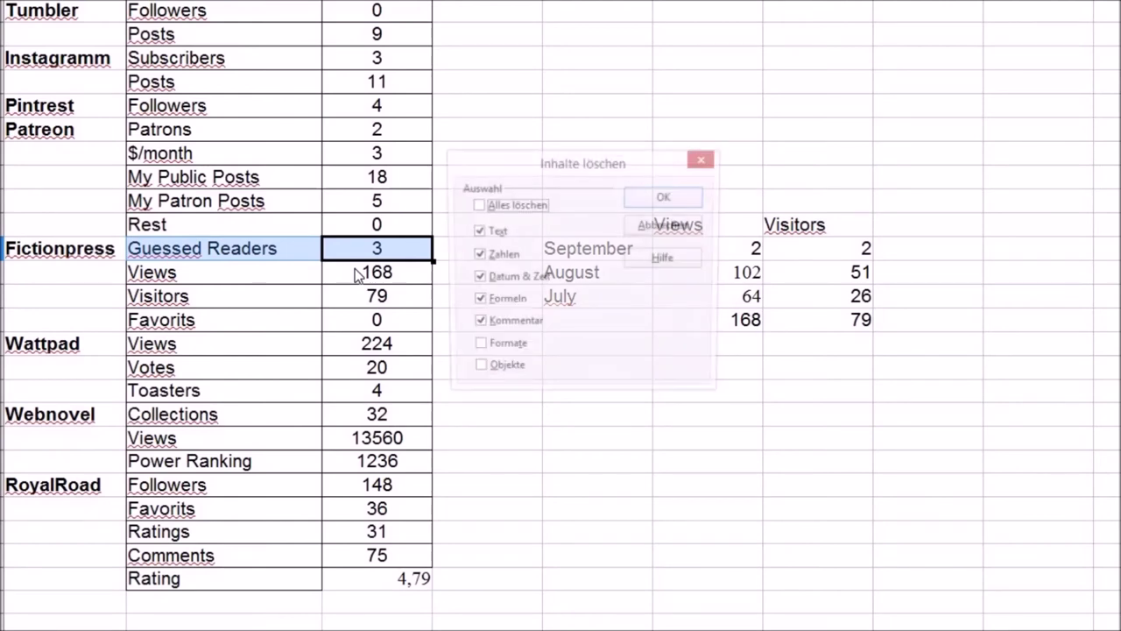
{"action": "key", "text": "Return"}
Step: Check the Fictionpress Views 168, Visitors row and Webnovel Views 13560 cells
{"action": "left_click", "coordinate": [356, 274]}
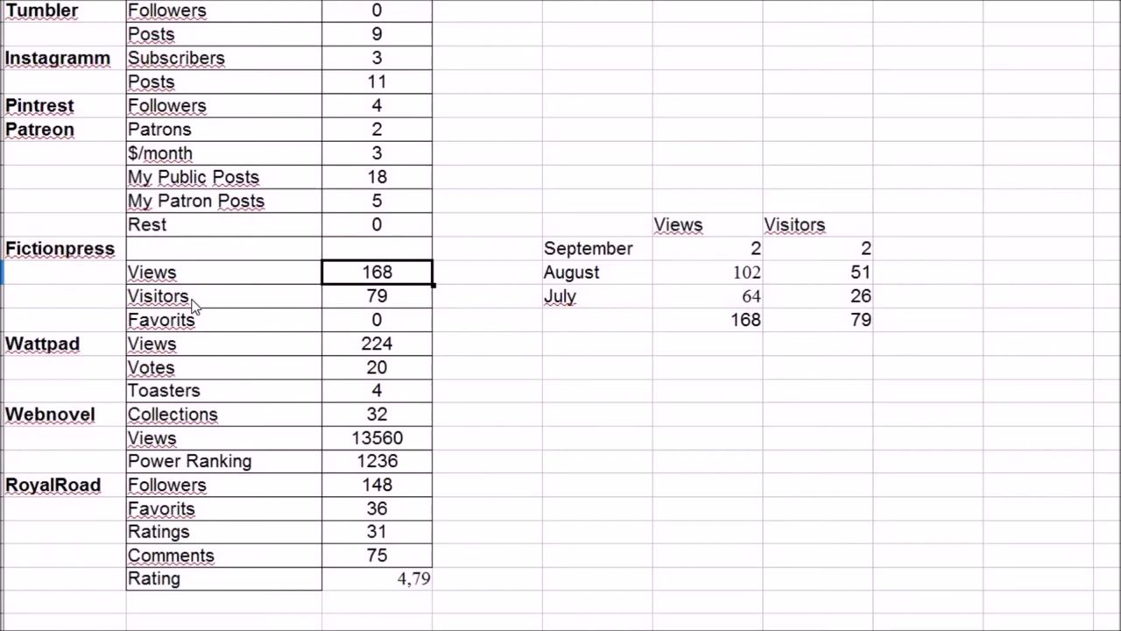
{"action": "left_click_drag", "start_coordinate": [289, 295], "coordinate": [376, 298]}
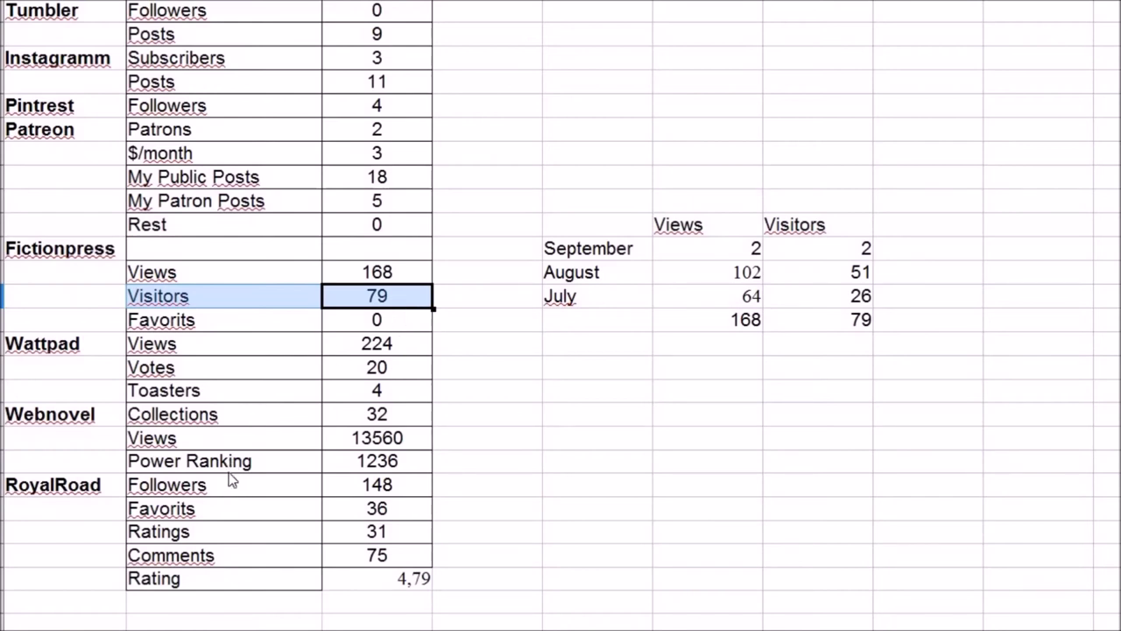
{"action": "left_click", "coordinate": [226, 446]}
{"action": "left_click", "coordinate": [376, 440]}
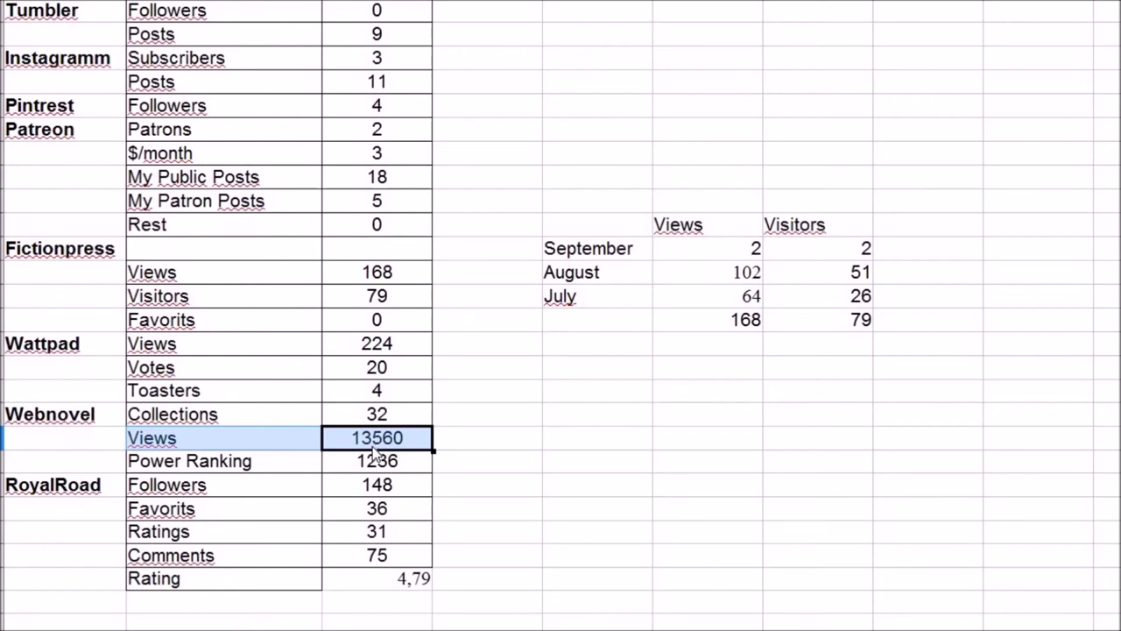
Step: Paste the Webnovel Views label into the empty cell below Rating in the RoyalRoad block
{"action": "left_click", "coordinate": [306, 602]}
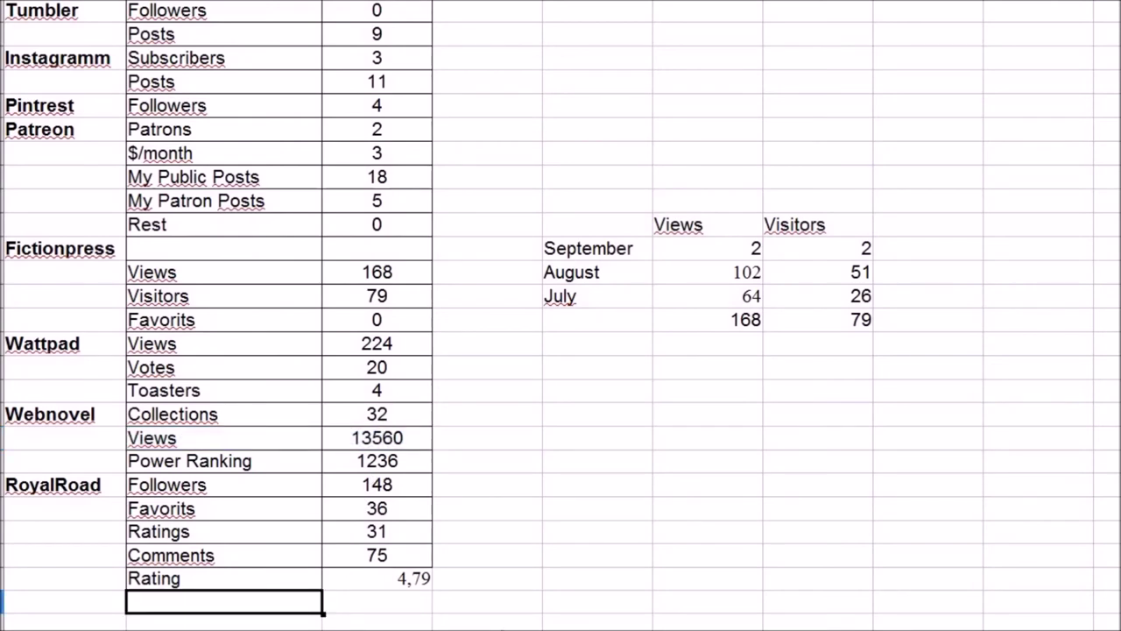
{"action": "left_click", "coordinate": [189, 443]}
{"action": "left_click", "coordinate": [233, 608]}
{"action": "type", "text": "Views"}
{"action": "left_click", "coordinate": [378, 610]}
{"action": "key", "text": "alt+Tab"}
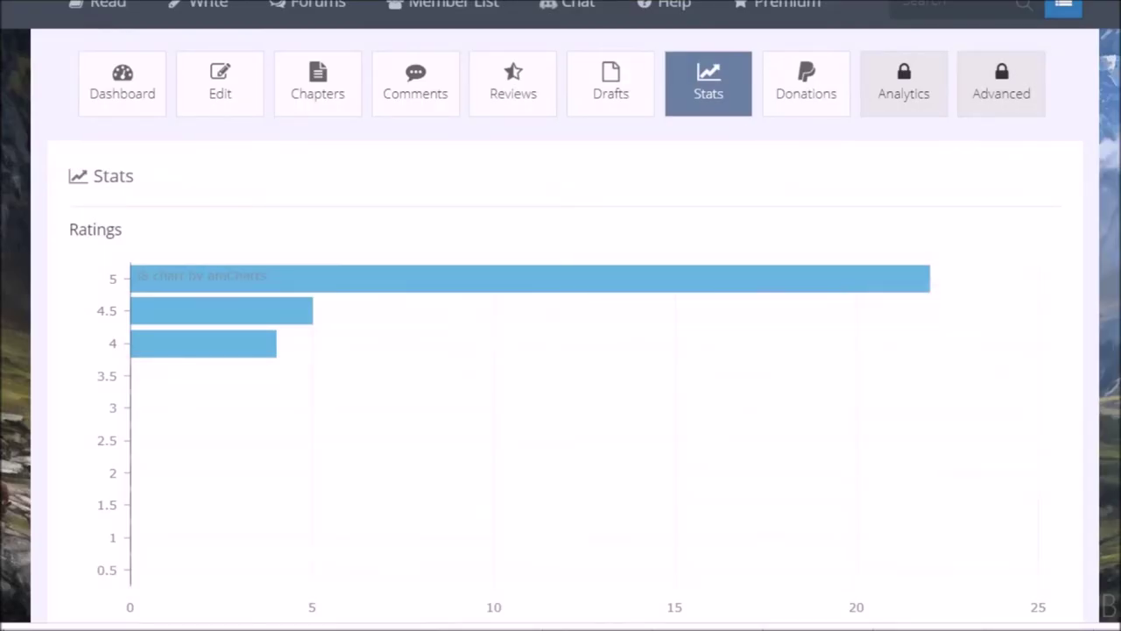
Step: Copy the dashboard's 9,293 total views into the RoyalRoad Views cell
{"action": "left_click", "coordinate": [122, 84]}
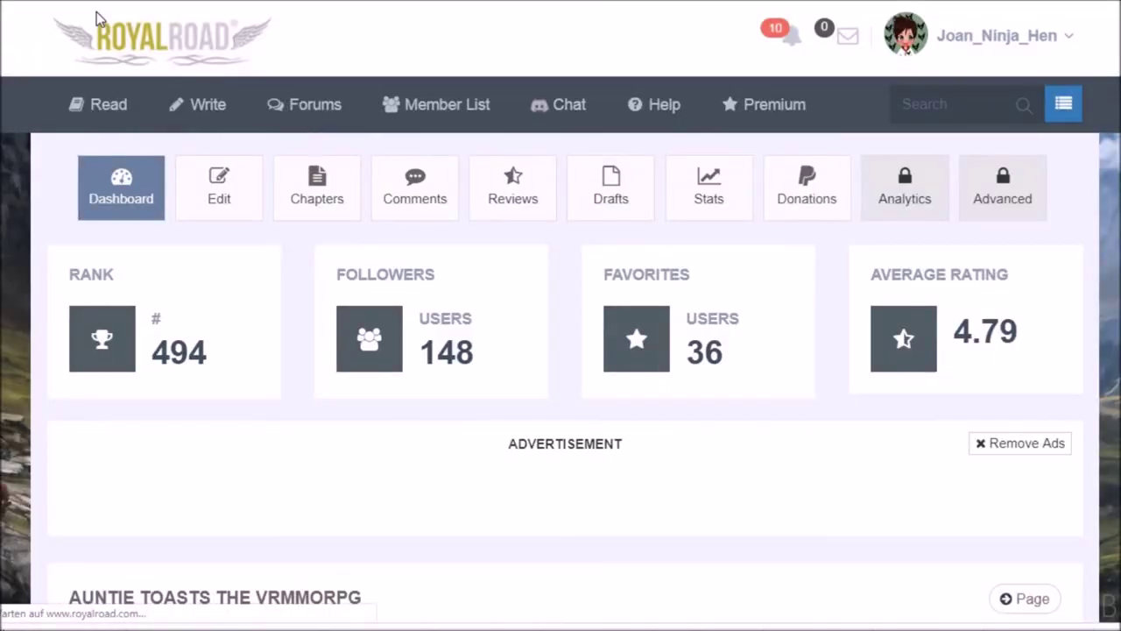
{"action": "scroll", "coordinate": [907, 125], "scroll_direction": "down", "scroll_amount": 5}
{"action": "double_click", "coordinate": [856, 123]}
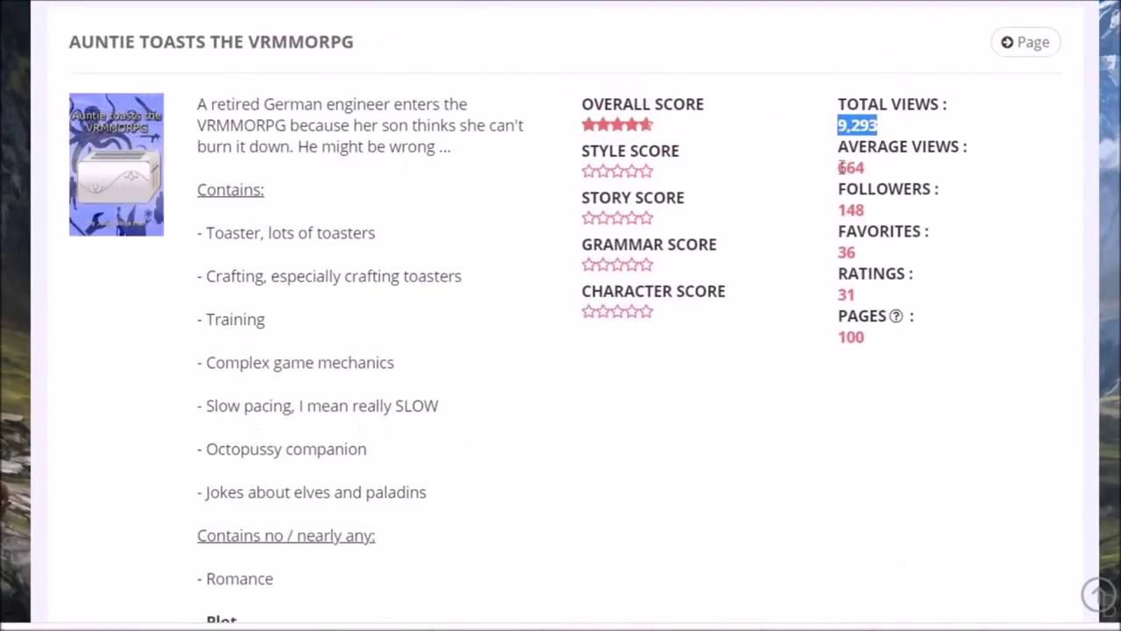
{"action": "key", "text": "ctrl+c"}
{"action": "key", "text": "alt+Tab"}
{"action": "key", "text": "ctrl+v"}
{"action": "left_click", "coordinate": [359, 508]}
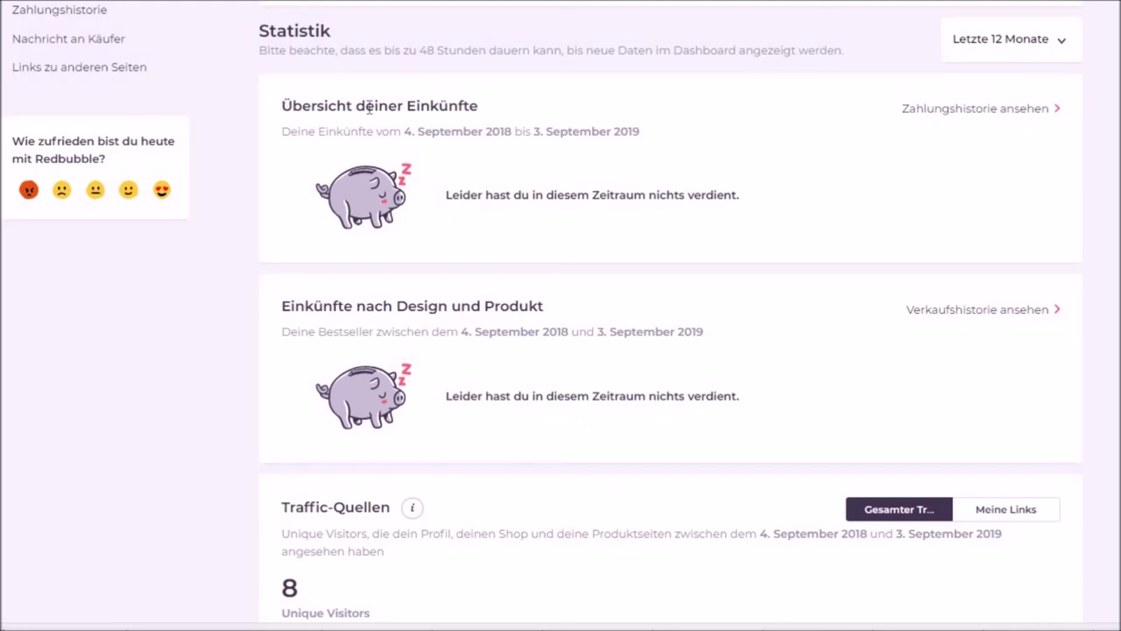
Step: Review Redbubble's earnings overview and earnings by design and product statistics
{"action": "left_click_drag", "start_coordinate": [282, 105], "coordinate": [480, 110]}
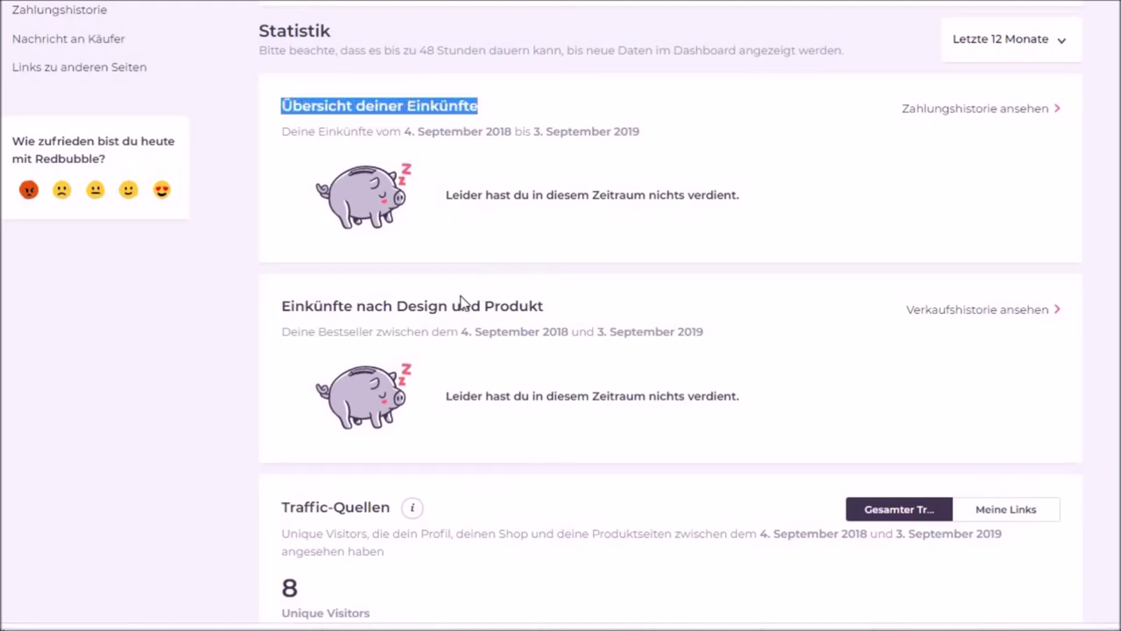
{"action": "left_click_drag", "start_coordinate": [280, 310], "coordinate": [550, 315]}
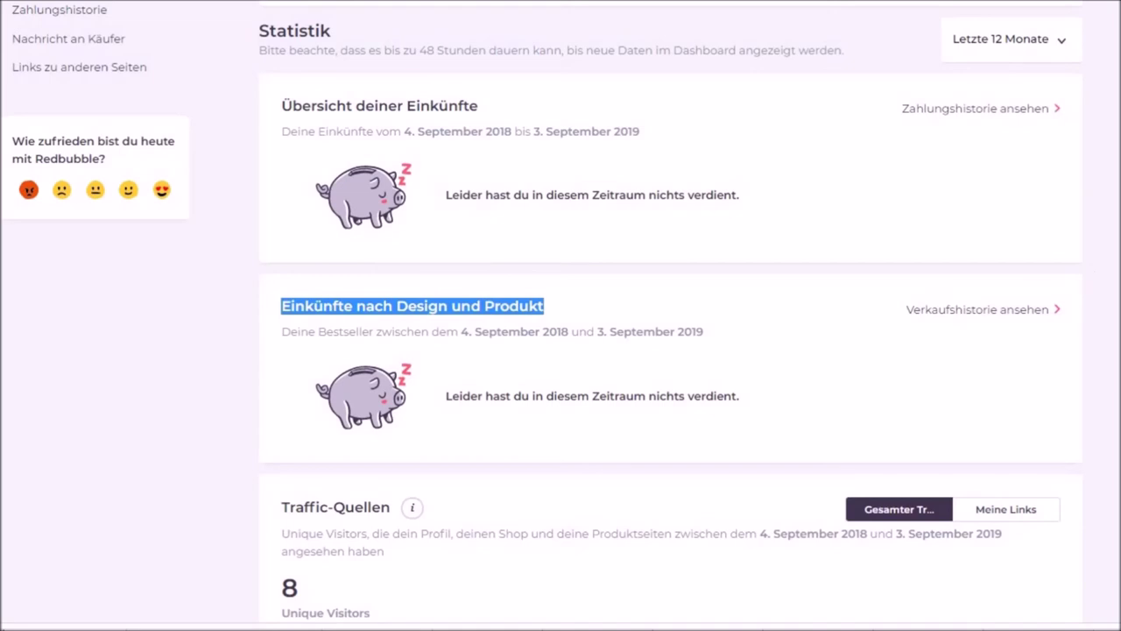
{"action": "scroll", "coordinate": [561, 315], "scroll_direction": "down", "scroll_amount": 5}
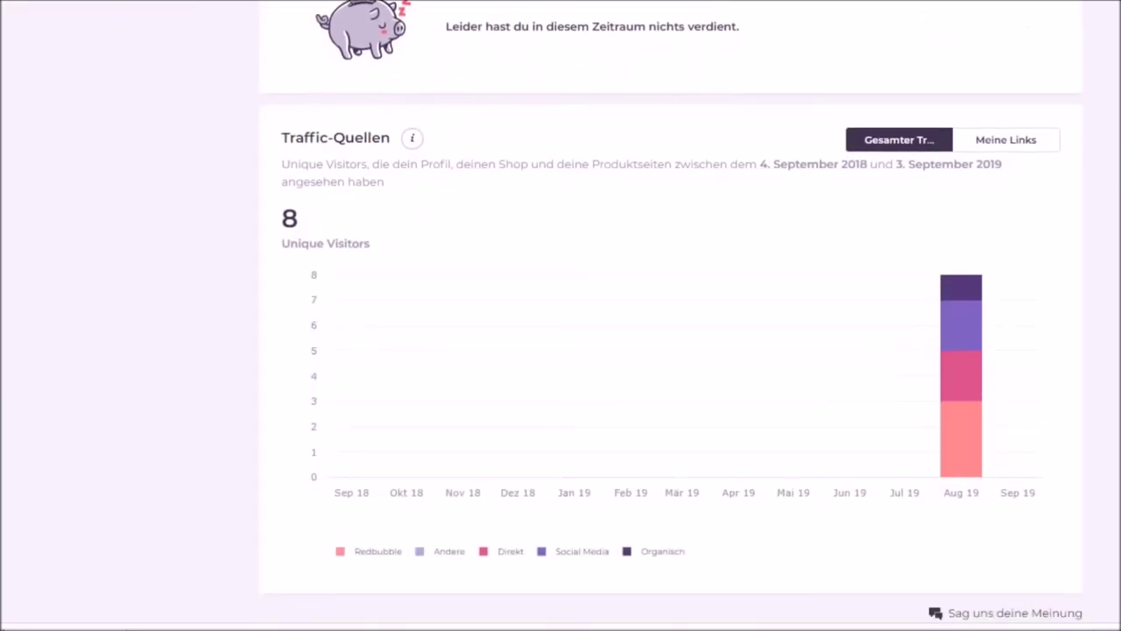
{"action": "scroll", "coordinate": [537, 251], "scroll_direction": "down", "scroll_amount": 1}
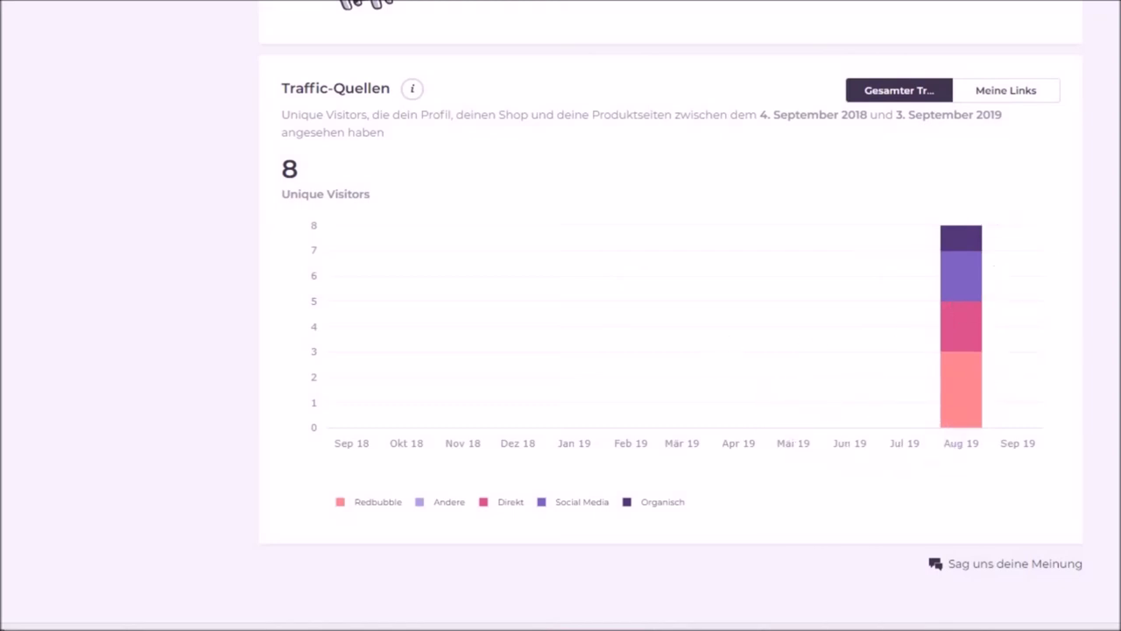
Step: Go to Portfolio verwalten from the account menu
{"action": "scroll", "coordinate": [1082, 83], "scroll_direction": "up", "scroll_amount": 1}
{"action": "scroll", "coordinate": [1082, 83], "scroll_direction": "up", "scroll_amount": 4}
{"action": "scroll", "coordinate": [1083, 83], "scroll_direction": "up", "scroll_amount": 10}
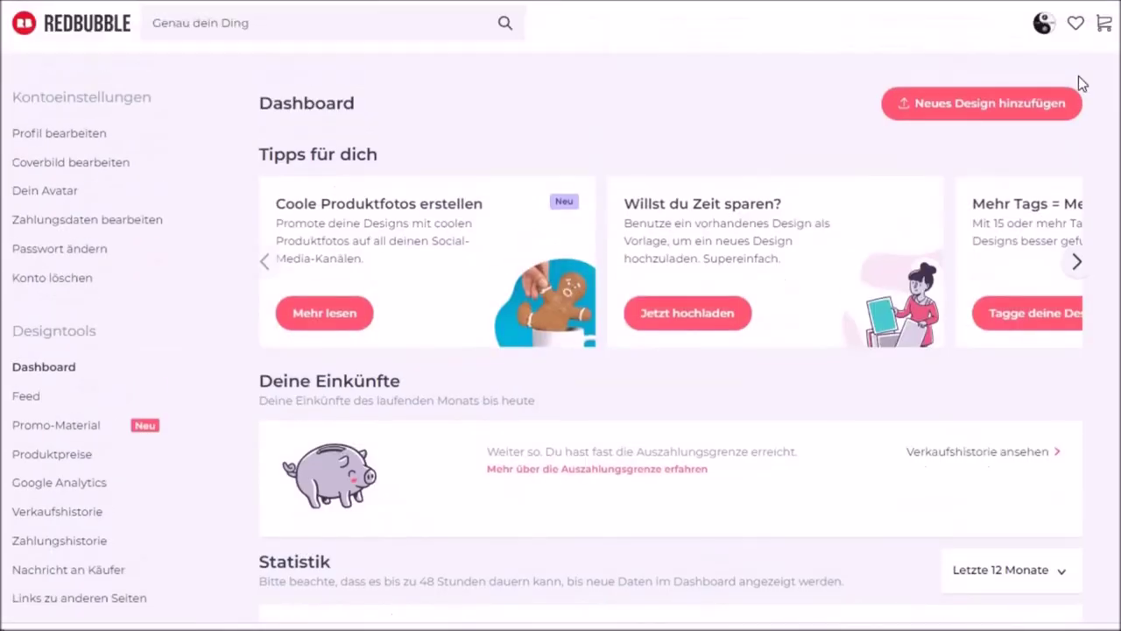
{"action": "left_click", "coordinate": [1042, 26]}
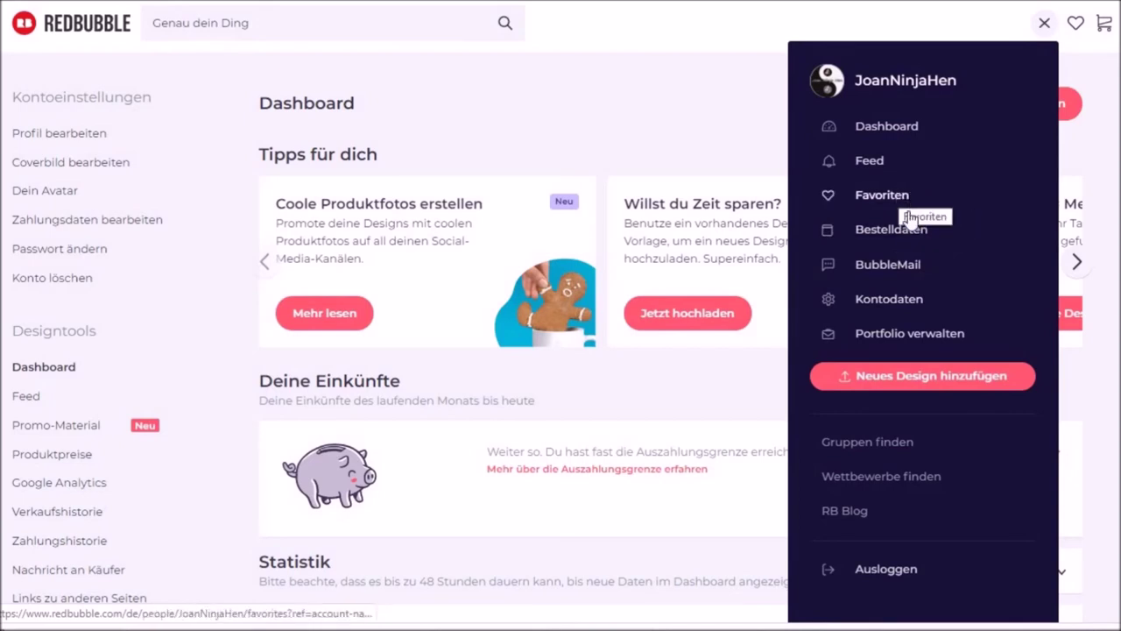
{"action": "left_click", "coordinate": [939, 334]}
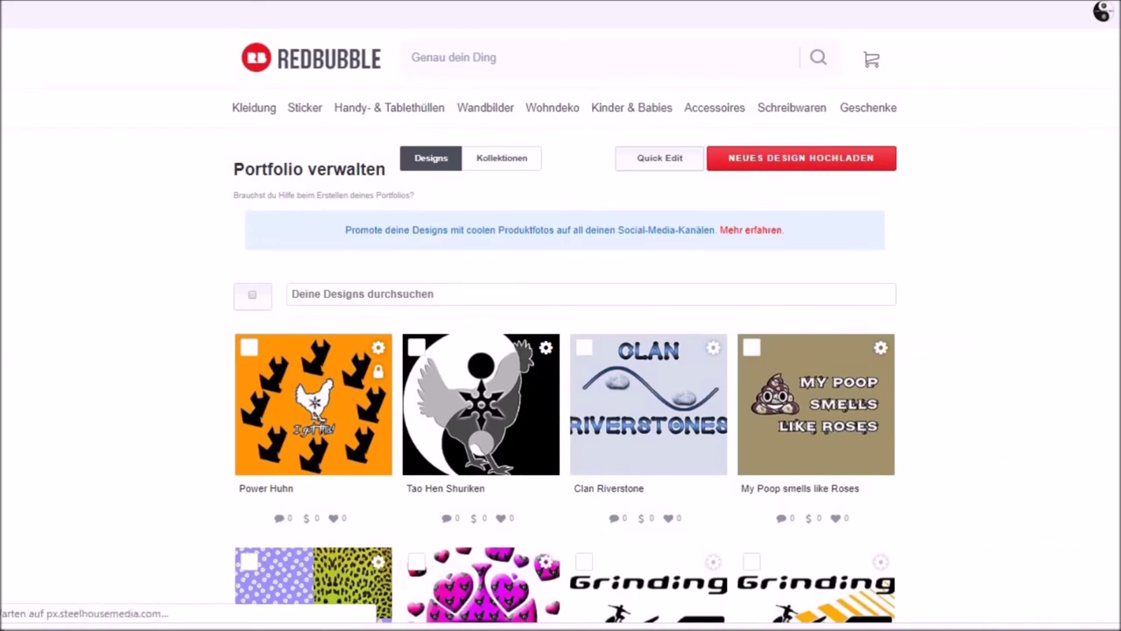
Step: Scroll through the uploaded designs in the Redbubble portfolio
{"action": "scroll", "coordinate": [1097, 204], "scroll_direction": "down", "scroll_amount": 3}
{"action": "scroll", "coordinate": [564, 315], "scroll_direction": "down", "scroll_amount": 1}
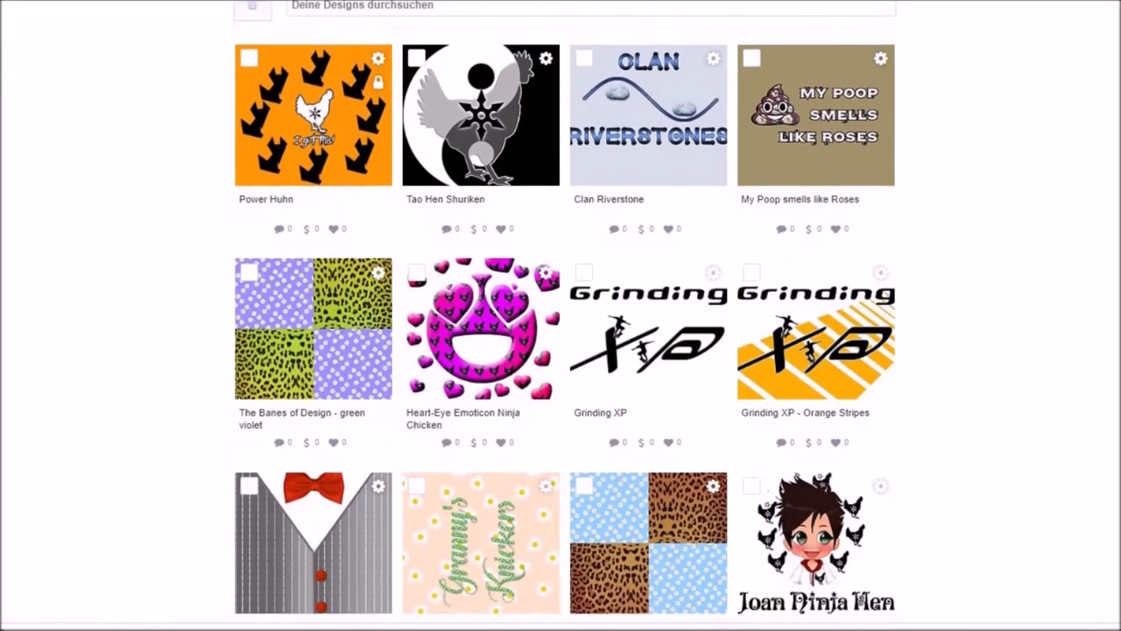
{"action": "mouse_move", "coordinate": [815, 411]}
{"action": "scroll", "coordinate": [675, 155], "scroll_direction": "down", "scroll_amount": 2}
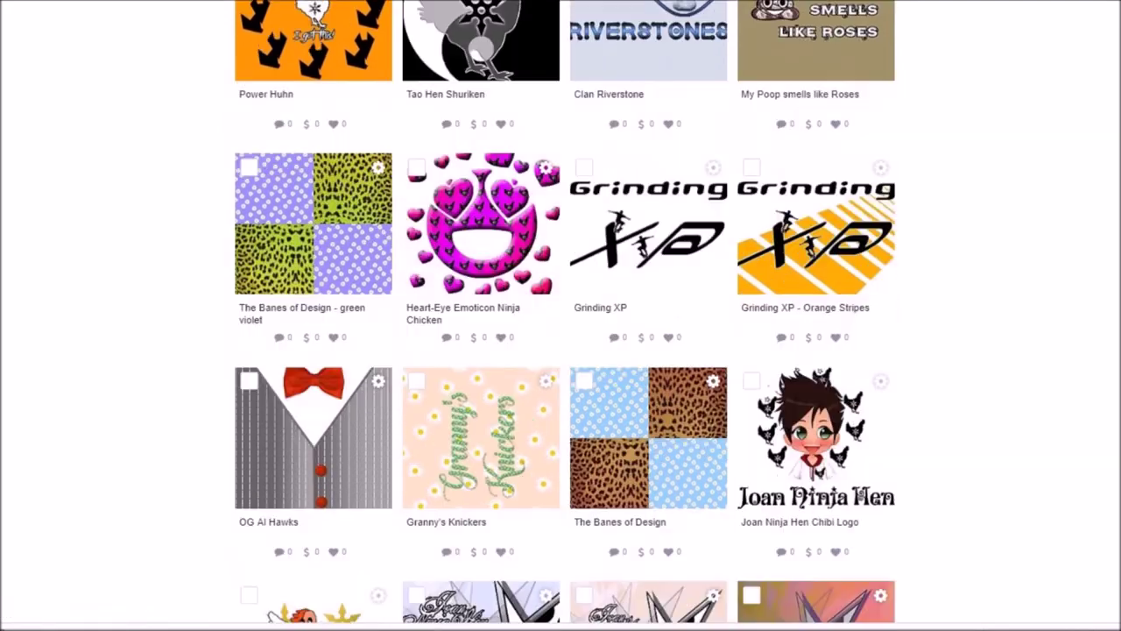
{"action": "mouse_move", "coordinate": [648, 539]}
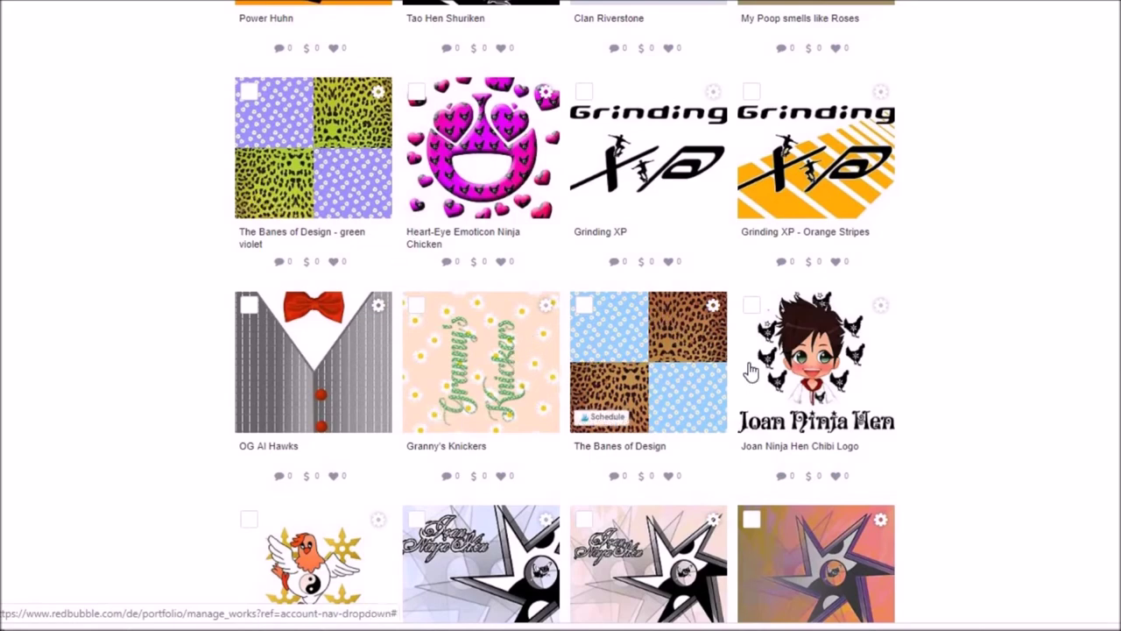
{"action": "scroll", "coordinate": [750, 372], "scroll_direction": "down", "scroll_amount": 3}
{"action": "scroll", "coordinate": [560, 315], "scroll_direction": "down", "scroll_amount": 2}
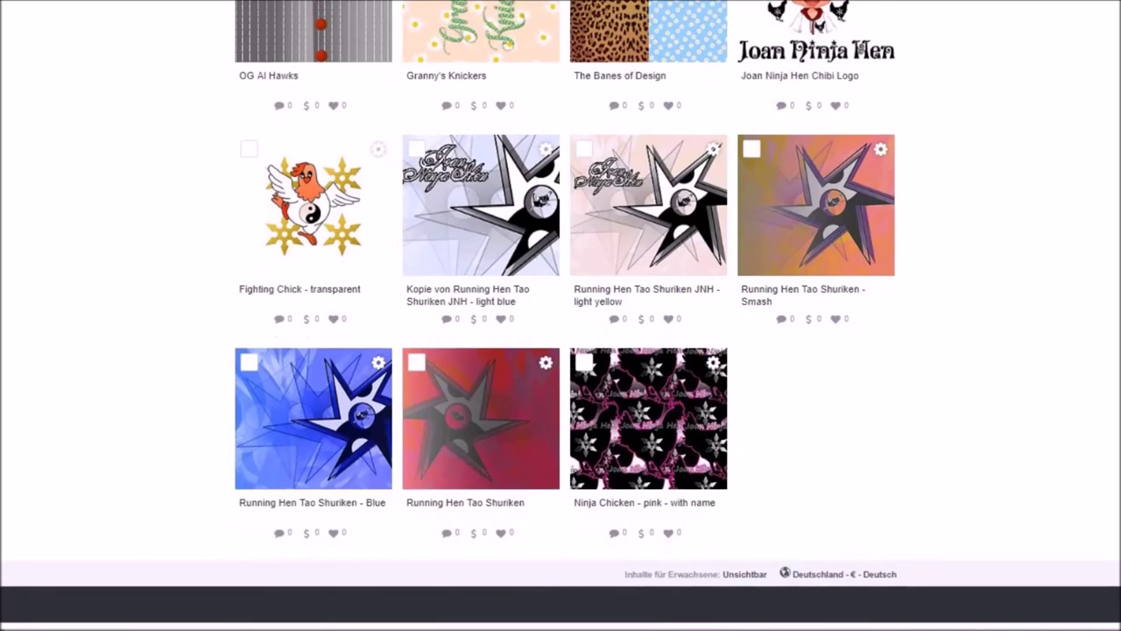
{"action": "scroll", "coordinate": [560, 316], "scroll_direction": "up", "scroll_amount": 1}
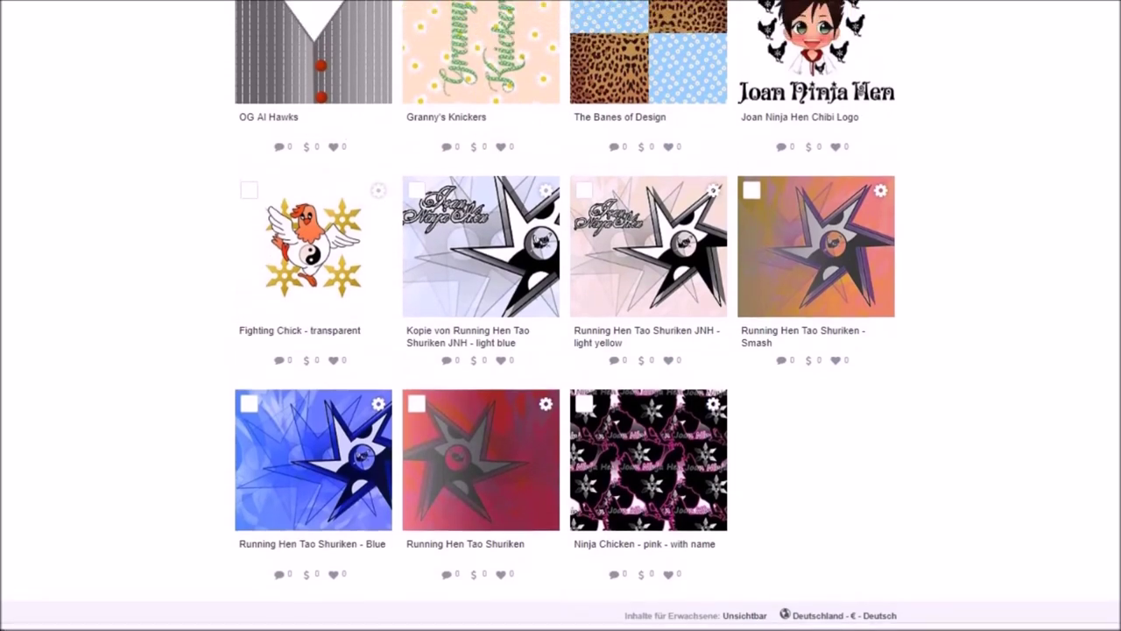
{"action": "scroll", "coordinate": [561, 315], "scroll_direction": "up", "scroll_amount": 1}
{"action": "scroll", "coordinate": [560, 315], "scroll_direction": "up", "scroll_amount": 1}
{"action": "scroll", "coordinate": [561, 315], "scroll_direction": "up", "scroll_amount": 1}
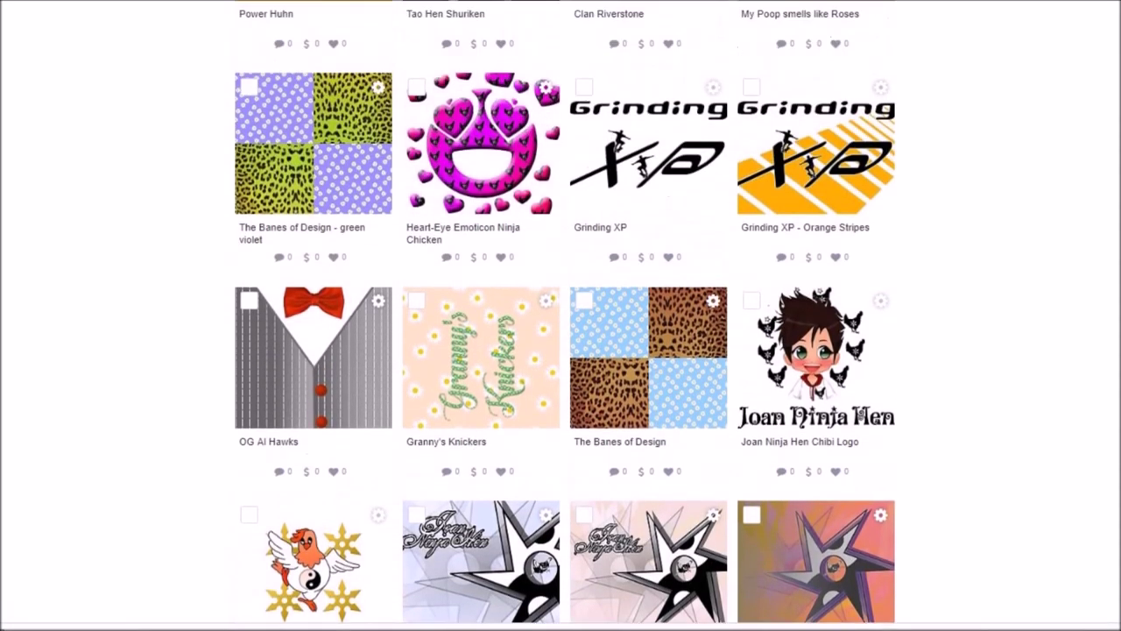
{"action": "scroll", "coordinate": [561, 315], "scroll_direction": "up", "scroll_amount": 1}
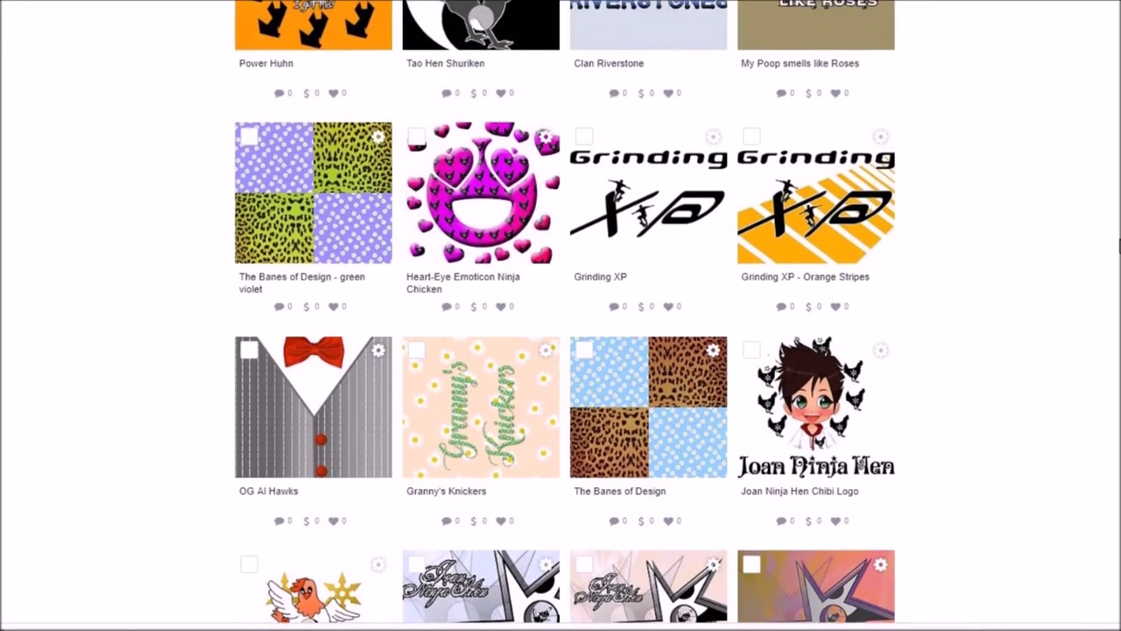
{"action": "mouse_move", "coordinate": [648, 145]}
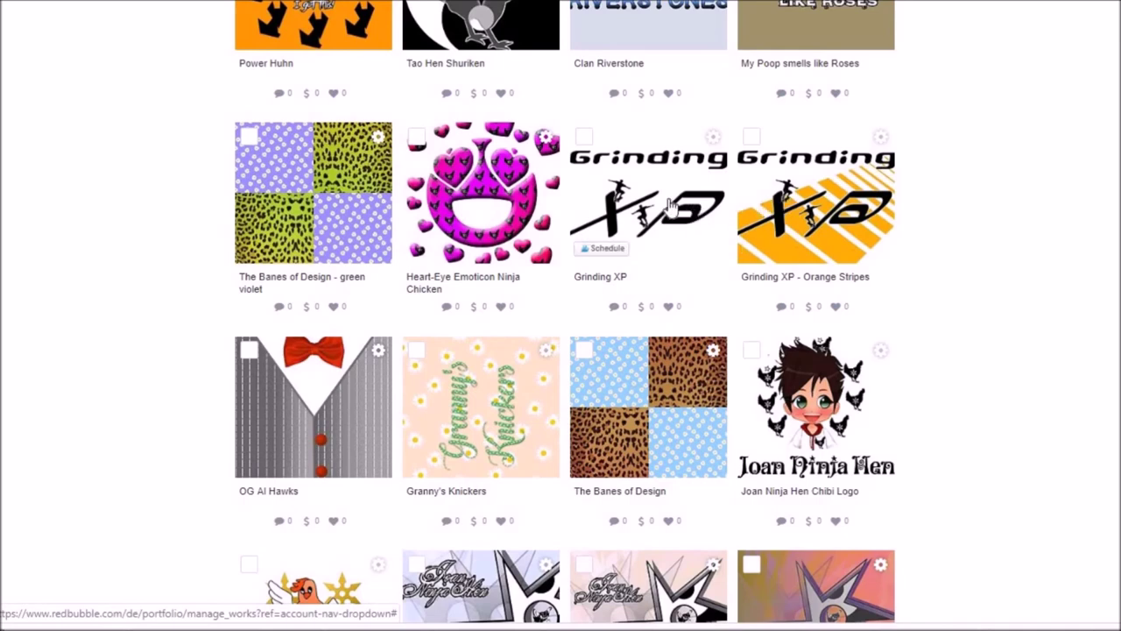
Step: Open the Grinding XP design and browse its 58 products
{"action": "left_click", "coordinate": [672, 205]}
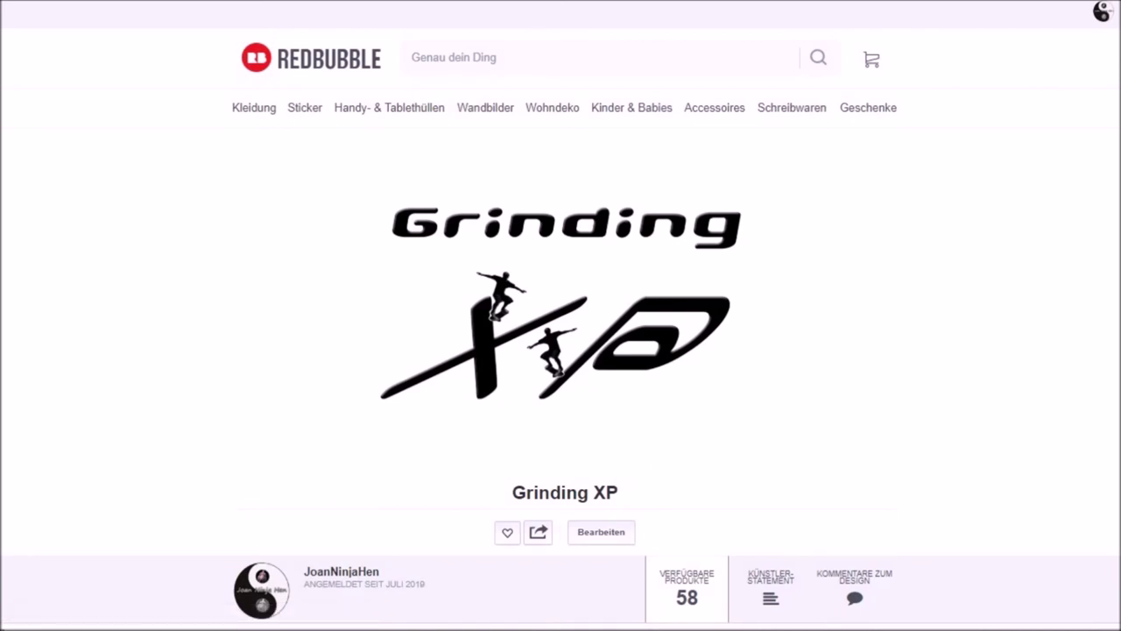
{"action": "scroll", "coordinate": [560, 350], "scroll_direction": "down", "scroll_amount": 3}
{"action": "scroll", "coordinate": [560, 350], "scroll_direction": "down", "scroll_amount": 3}
{"action": "scroll", "coordinate": [560, 350], "scroll_direction": "down", "scroll_amount": 5}
{"action": "scroll", "coordinate": [560, 350], "scroll_direction": "down", "scroll_amount": 3}
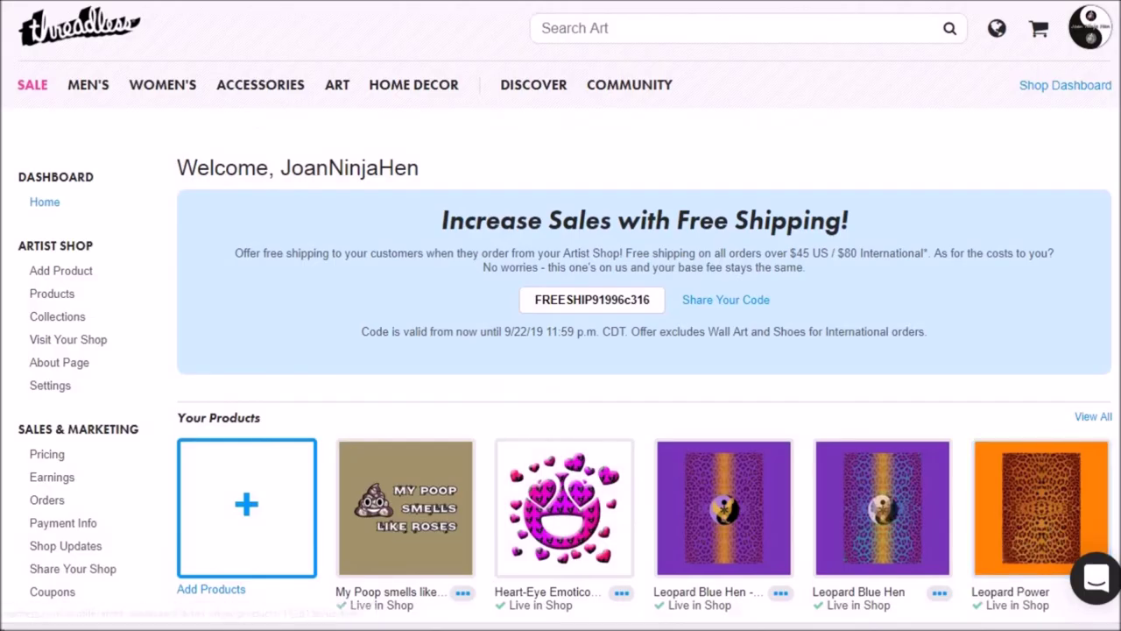
Step: Review the Threadless products and the Homepage and The Bane of Design collections, then go to Earnings
{"action": "scroll", "coordinate": [560, 351], "scroll_direction": "down", "scroll_amount": 1}
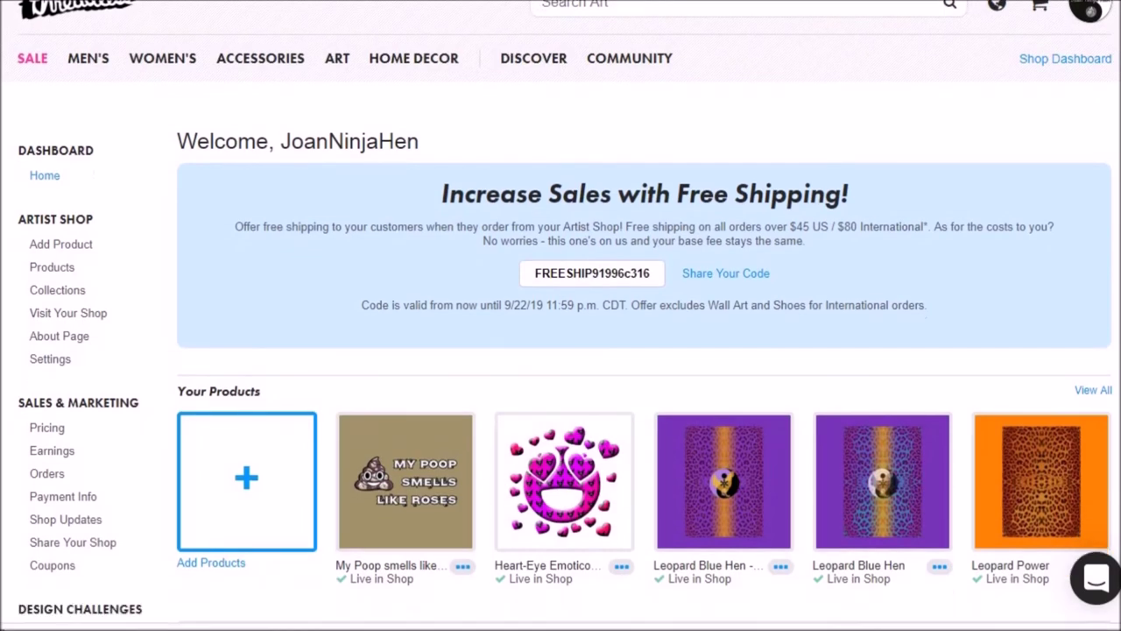
{"action": "scroll", "coordinate": [560, 350], "scroll_direction": "down", "scroll_amount": 4}
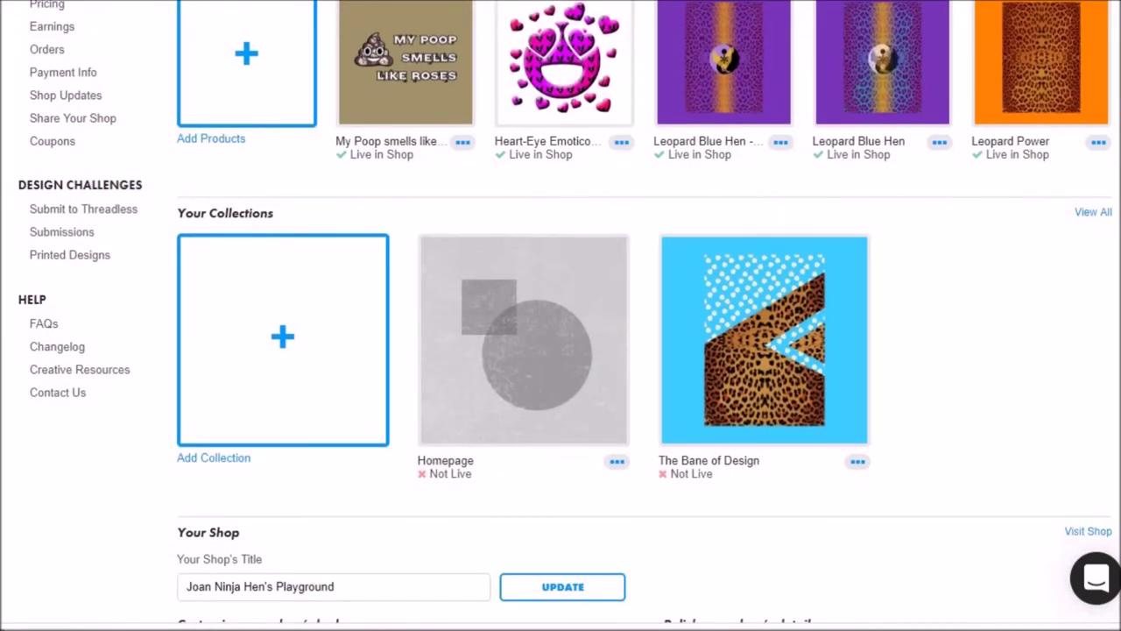
{"action": "scroll", "coordinate": [560, 315], "scroll_direction": "up", "scroll_amount": 1}
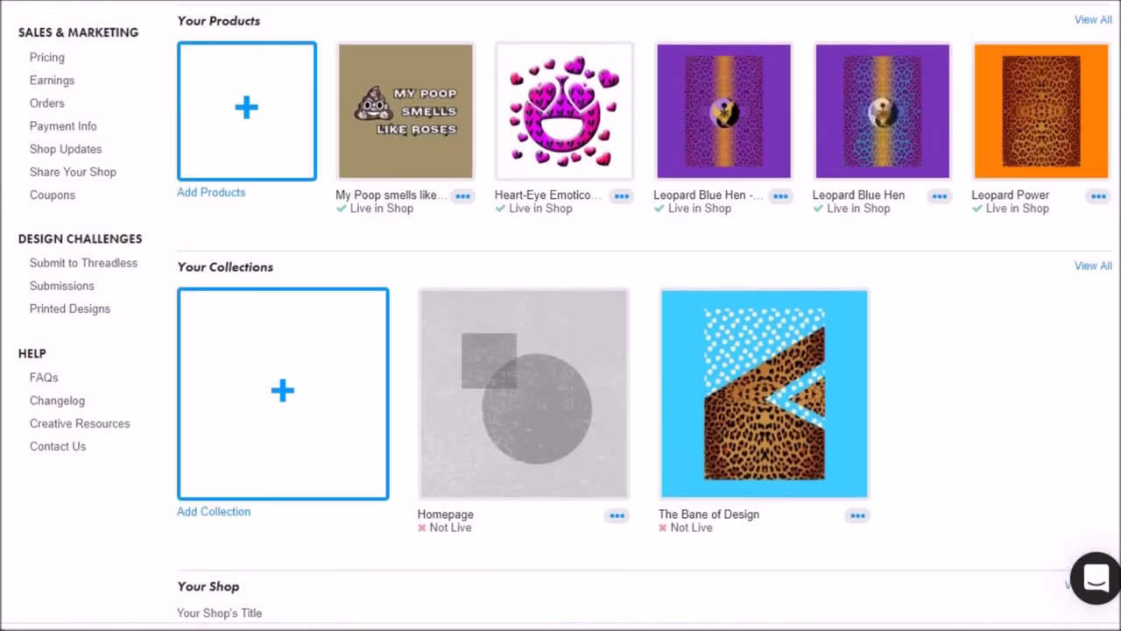
{"action": "scroll", "coordinate": [560, 315], "scroll_direction": "up", "scroll_amount": 1}
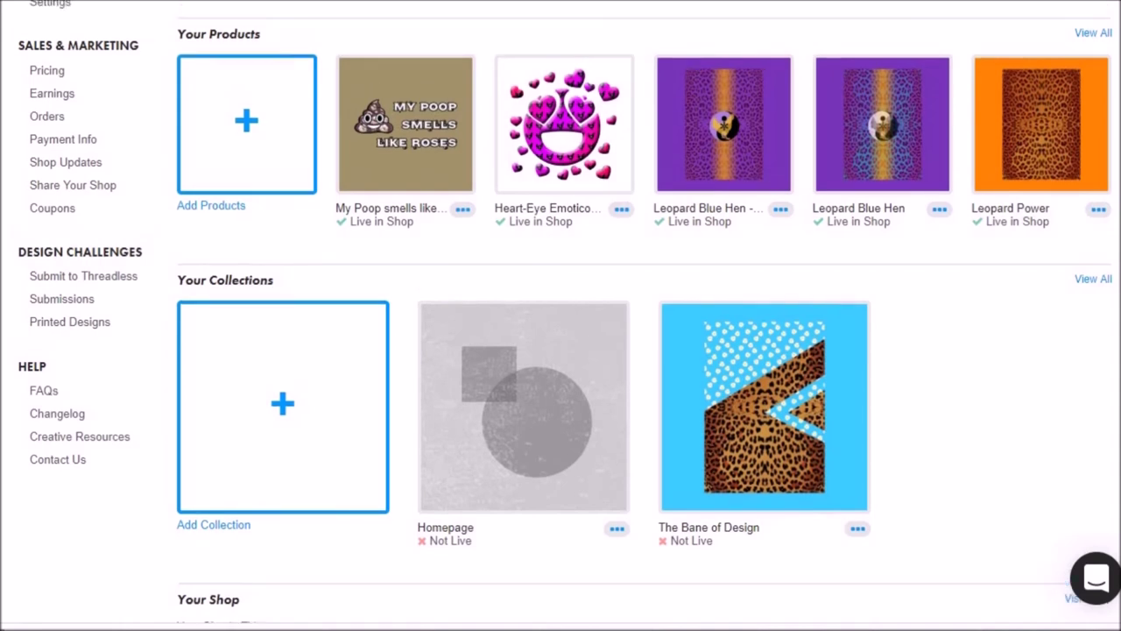
{"action": "scroll", "coordinate": [561, 315], "scroll_direction": "up", "scroll_amount": 1}
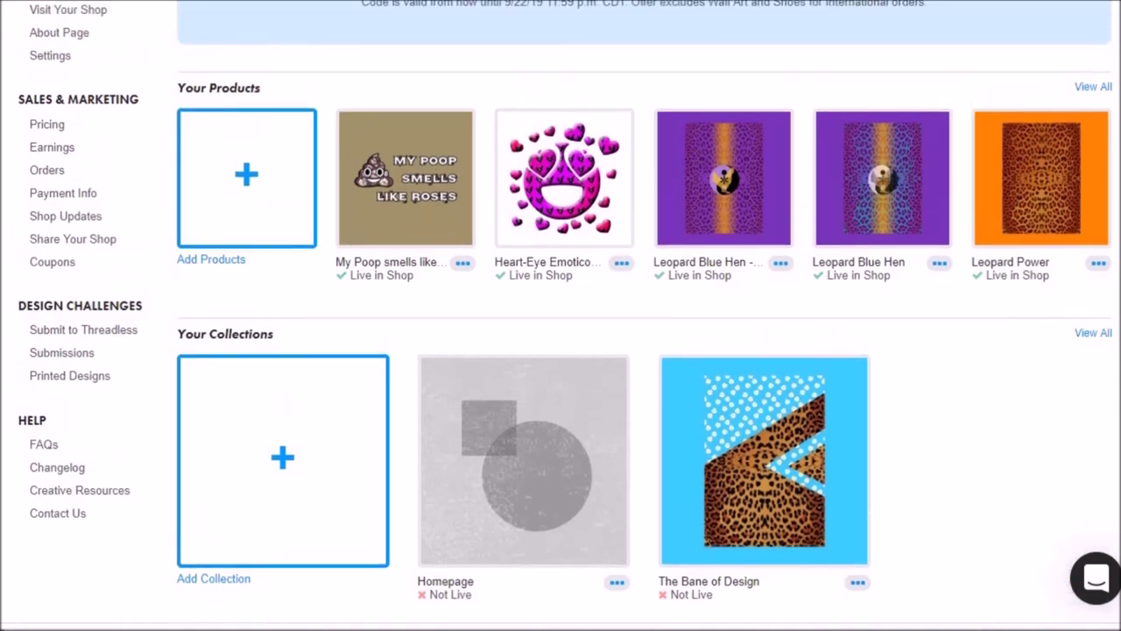
{"action": "mouse_move", "coordinate": [860, 271]}
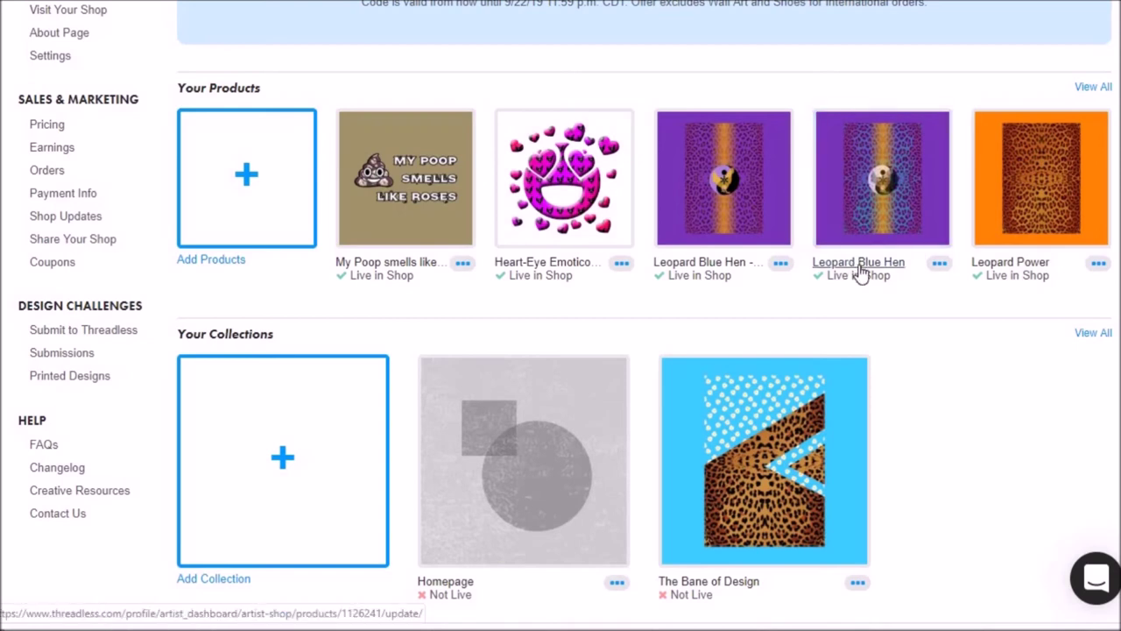
{"action": "left_click", "coordinate": [938, 263]}
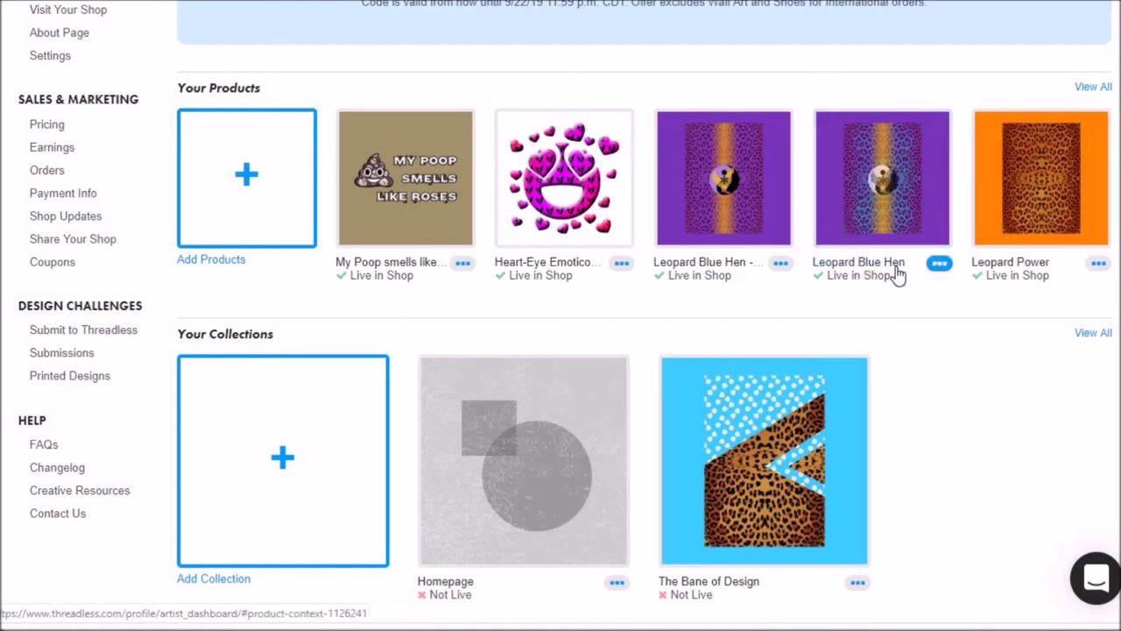
{"action": "left_click", "coordinate": [53, 149]}
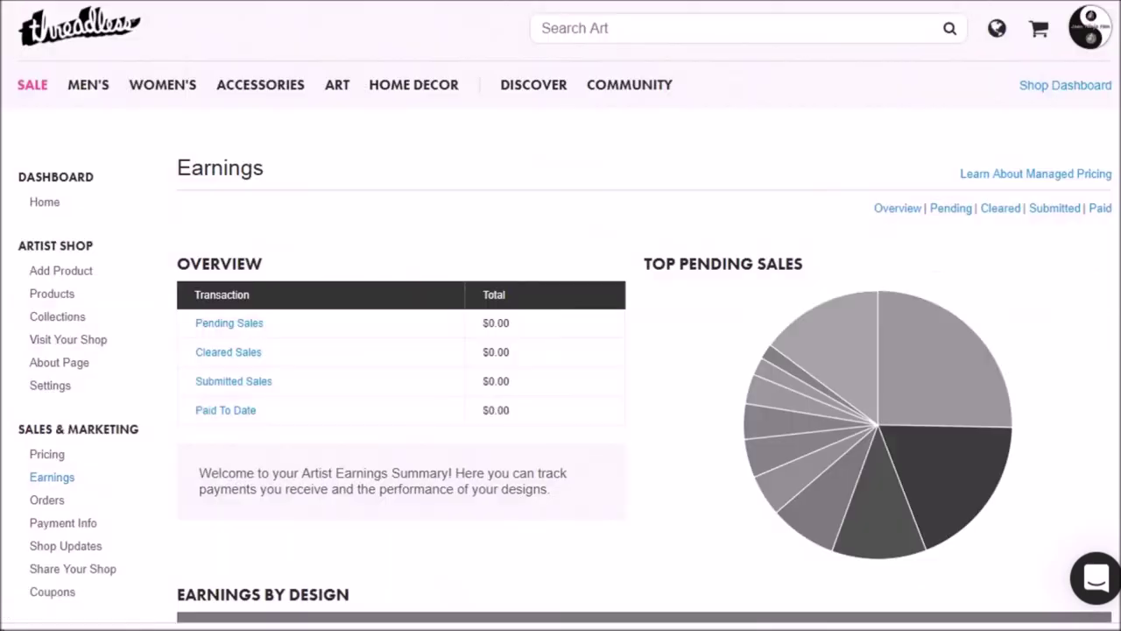
Step: Check the Threadless earnings overview: $0.00 pending, cleared, submitted and paid-to-date sales
{"action": "scroll", "coordinate": [790, 369], "scroll_direction": "down", "scroll_amount": 3}
{"action": "scroll", "coordinate": [790, 368], "scroll_direction": "down", "scroll_amount": 3}
{"action": "scroll", "coordinate": [790, 368], "scroll_direction": "up", "scroll_amount": 4}
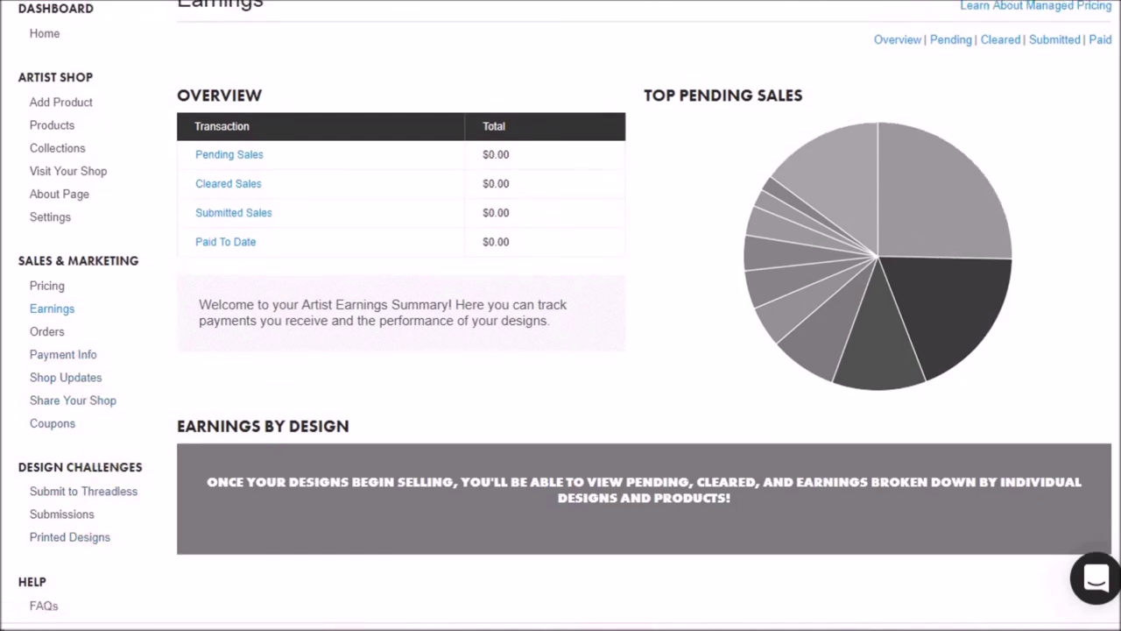
{"action": "scroll", "coordinate": [561, 315], "scroll_direction": "up", "scroll_amount": 1}
{"action": "scroll", "coordinate": [560, 315], "scroll_direction": "down", "scroll_amount": 1}
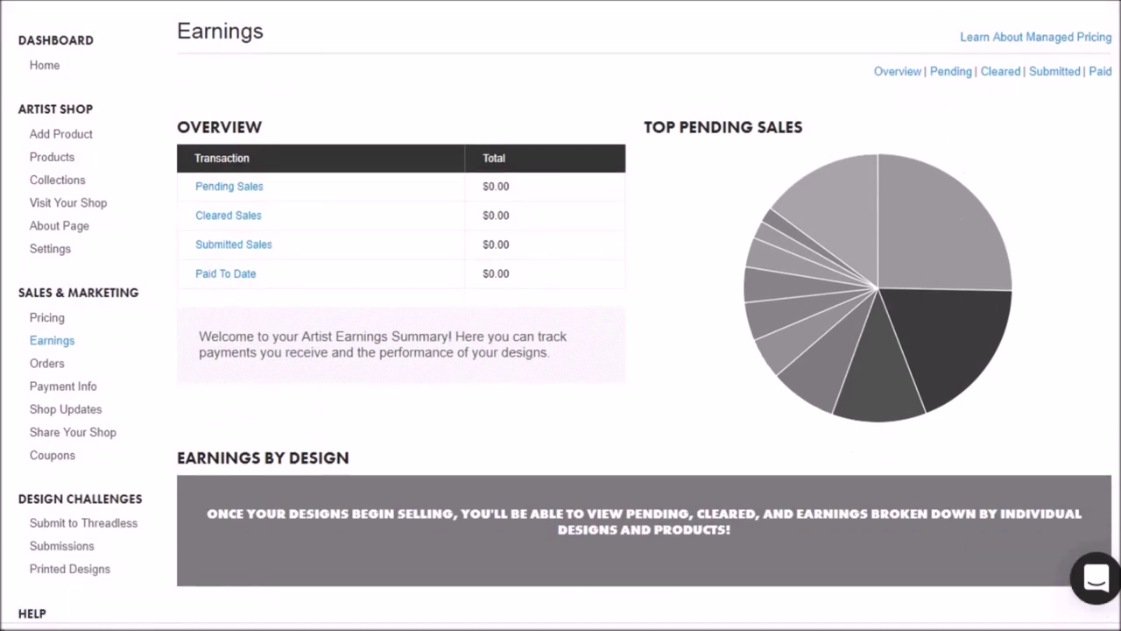
{"action": "scroll", "coordinate": [560, 316], "scroll_direction": "down", "scroll_amount": 1}
{"action": "scroll", "coordinate": [560, 315], "scroll_direction": "up", "scroll_amount": 2}
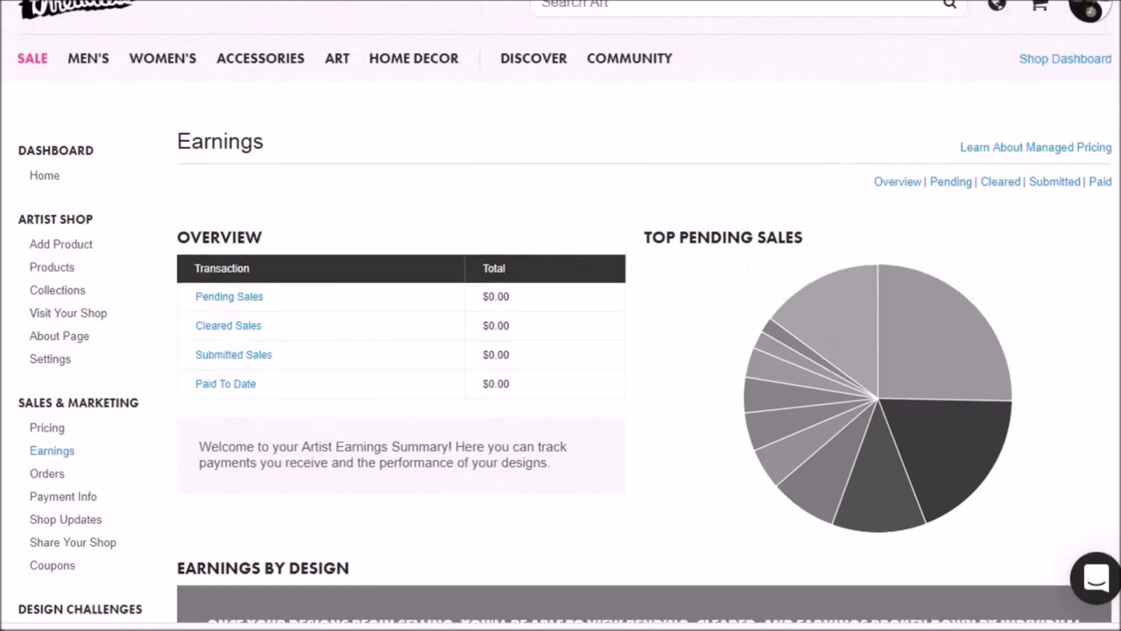
{"action": "scroll", "coordinate": [561, 316], "scroll_direction": "up", "scroll_amount": 1}
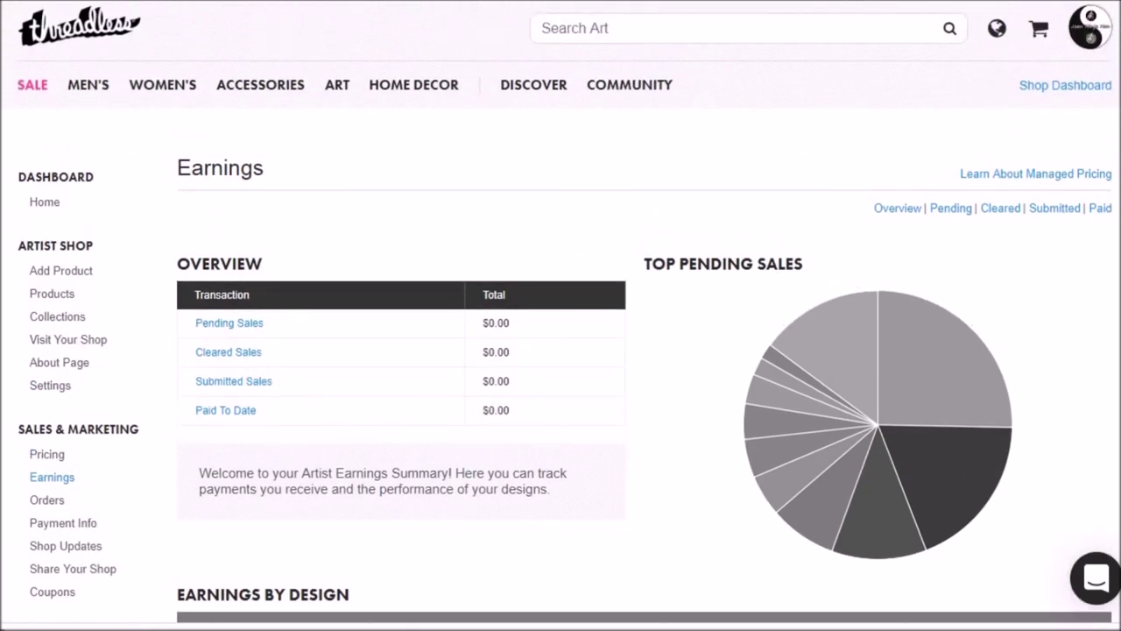
{"action": "scroll", "coordinate": [561, 315], "scroll_direction": "down", "scroll_amount": 1}
{"action": "scroll", "coordinate": [561, 315], "scroll_direction": "down", "scroll_amount": 1}
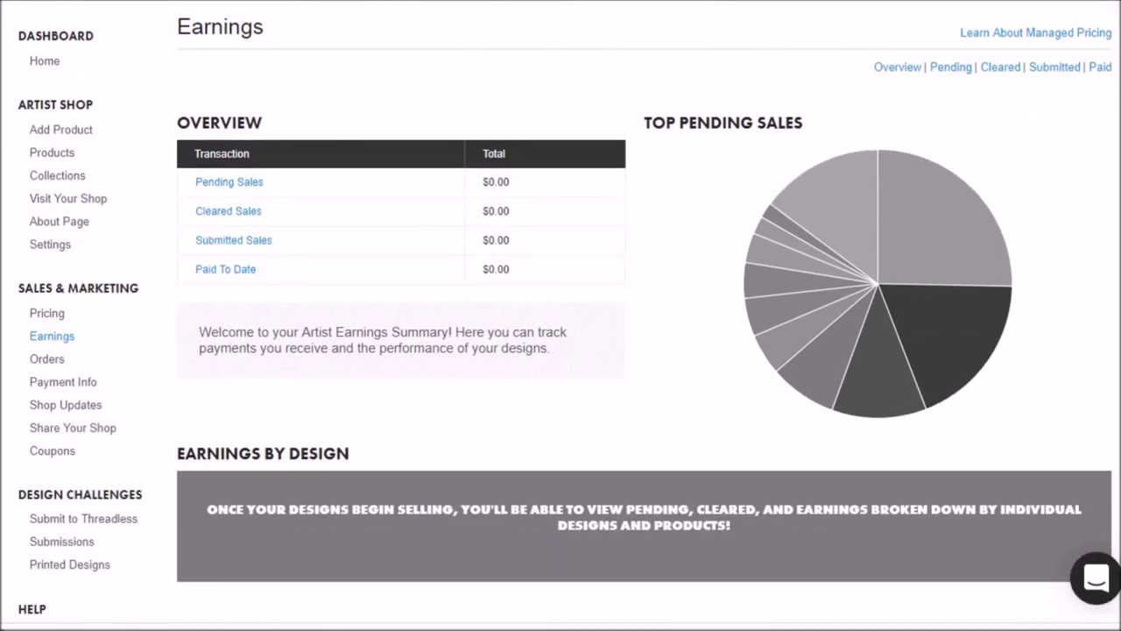
{"action": "scroll", "coordinate": [560, 315], "scroll_direction": "up", "scroll_amount": 2}
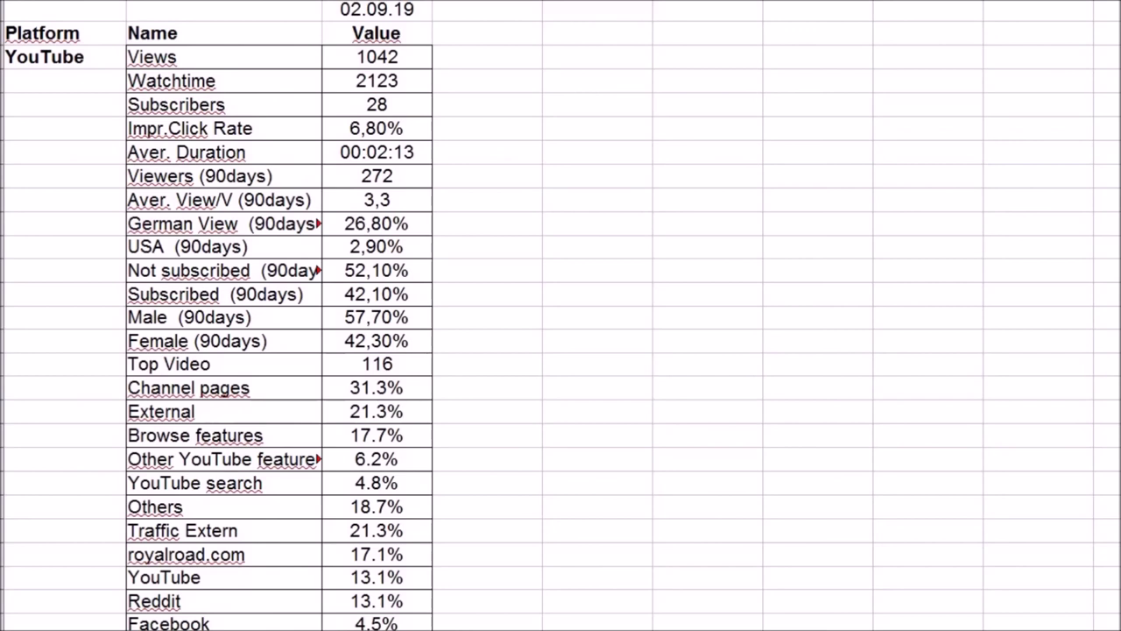
Step: Scroll the tracking sheet to the Redbubble and Threadless rows for Visitors 8 and Earnings 0
{"action": "left_click_drag", "start_coordinate": [1120, 157], "coordinate": [1120, 193]}
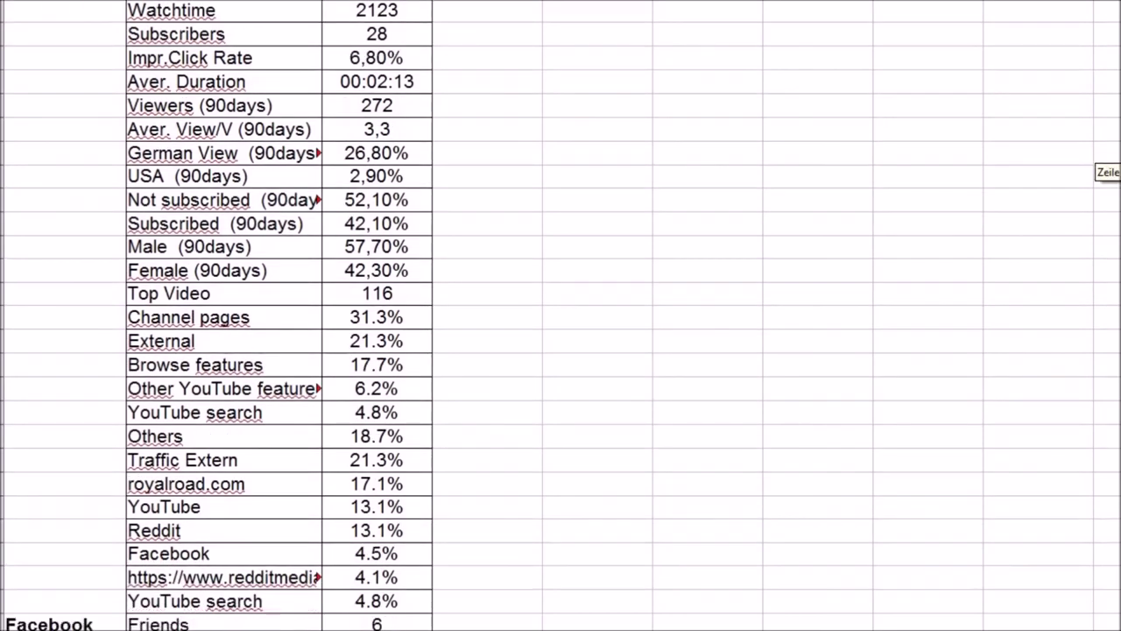
{"action": "left_click_drag", "start_coordinate": [1117, 195], "coordinate": [1115, 437]}
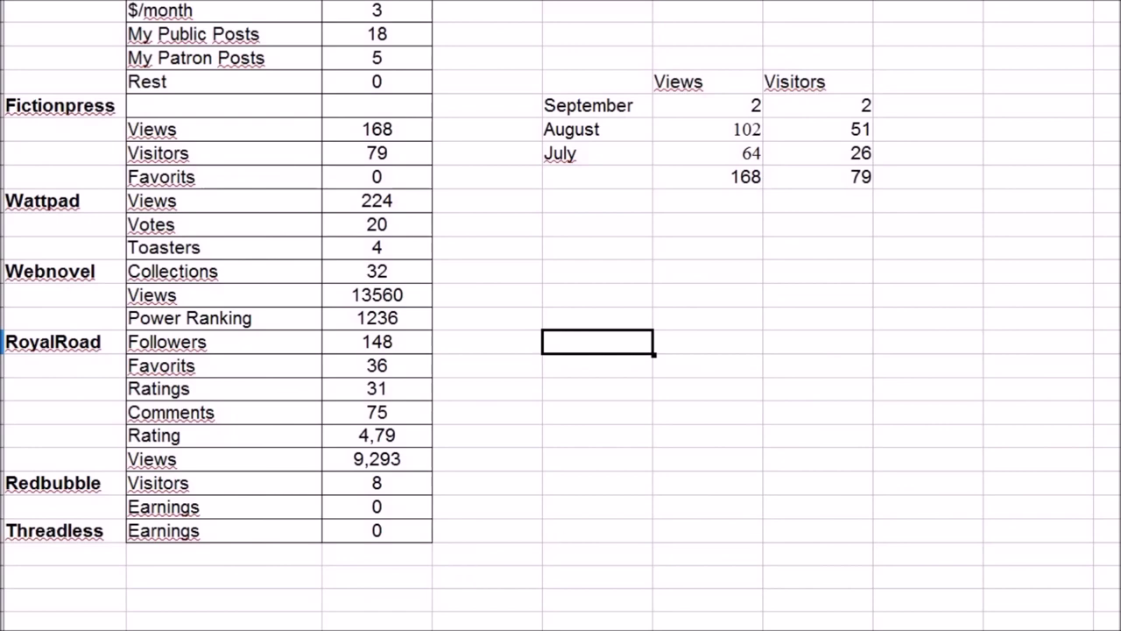
{"action": "scroll", "coordinate": [561, 315], "scroll_direction": "up", "scroll_amount": 6}
{"action": "scroll", "coordinate": [561, 315], "scroll_direction": "up", "scroll_amount": 7}
{"action": "scroll", "coordinate": [561, 315], "scroll_direction": "up", "scroll_amount": 5}
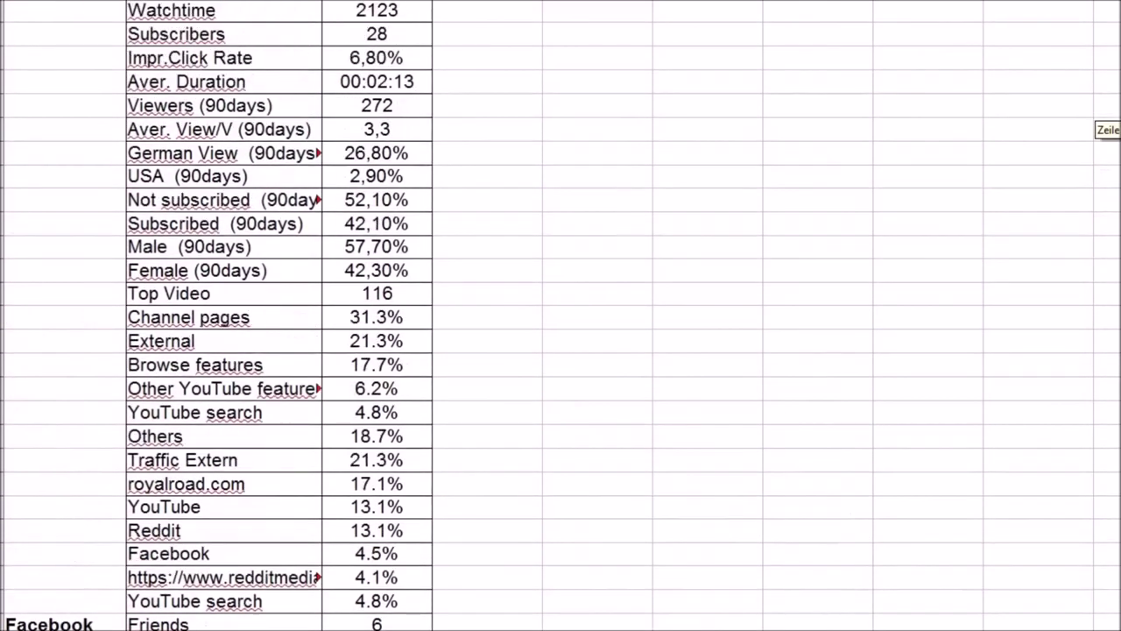
{"action": "scroll", "coordinate": [561, 315], "scroll_direction": "up", "scroll_amount": 1}
{"action": "scroll", "coordinate": [561, 315], "scroll_direction": "down", "scroll_amount": 1}
{"action": "scroll", "coordinate": [560, 315], "scroll_direction": "down", "scroll_amount": 1}
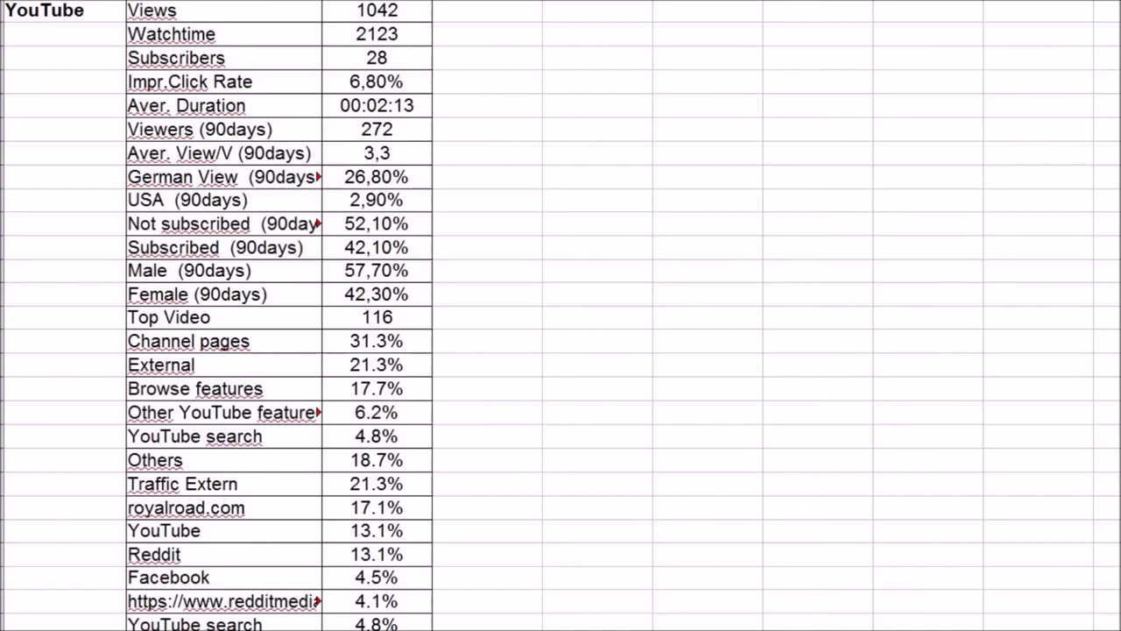
{"action": "scroll", "coordinate": [561, 315], "scroll_direction": "down", "scroll_amount": 2}
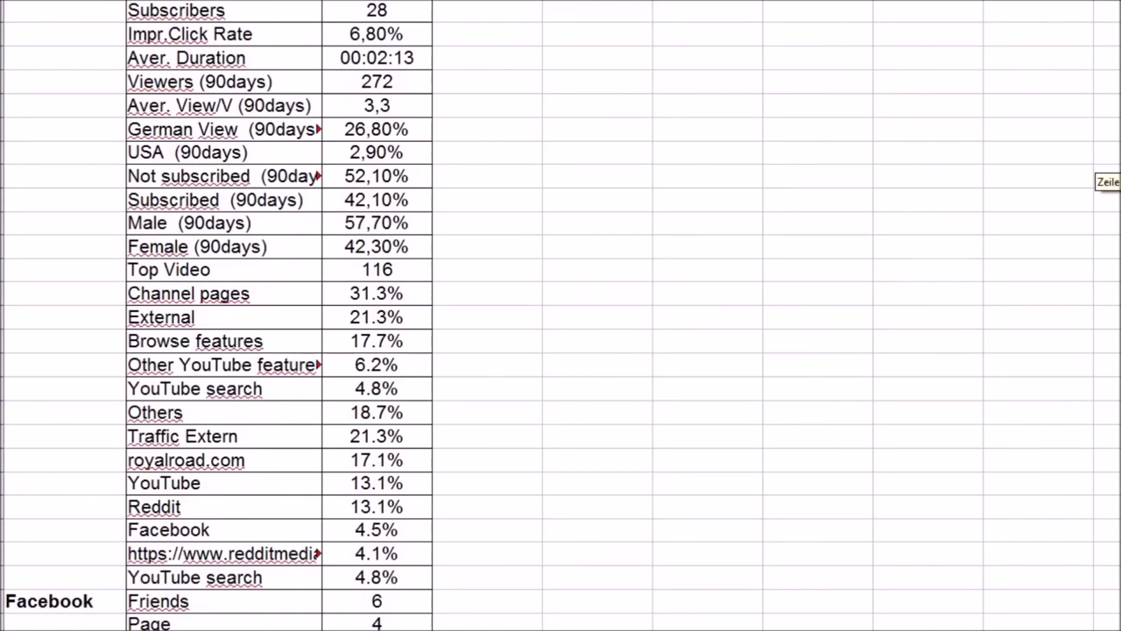